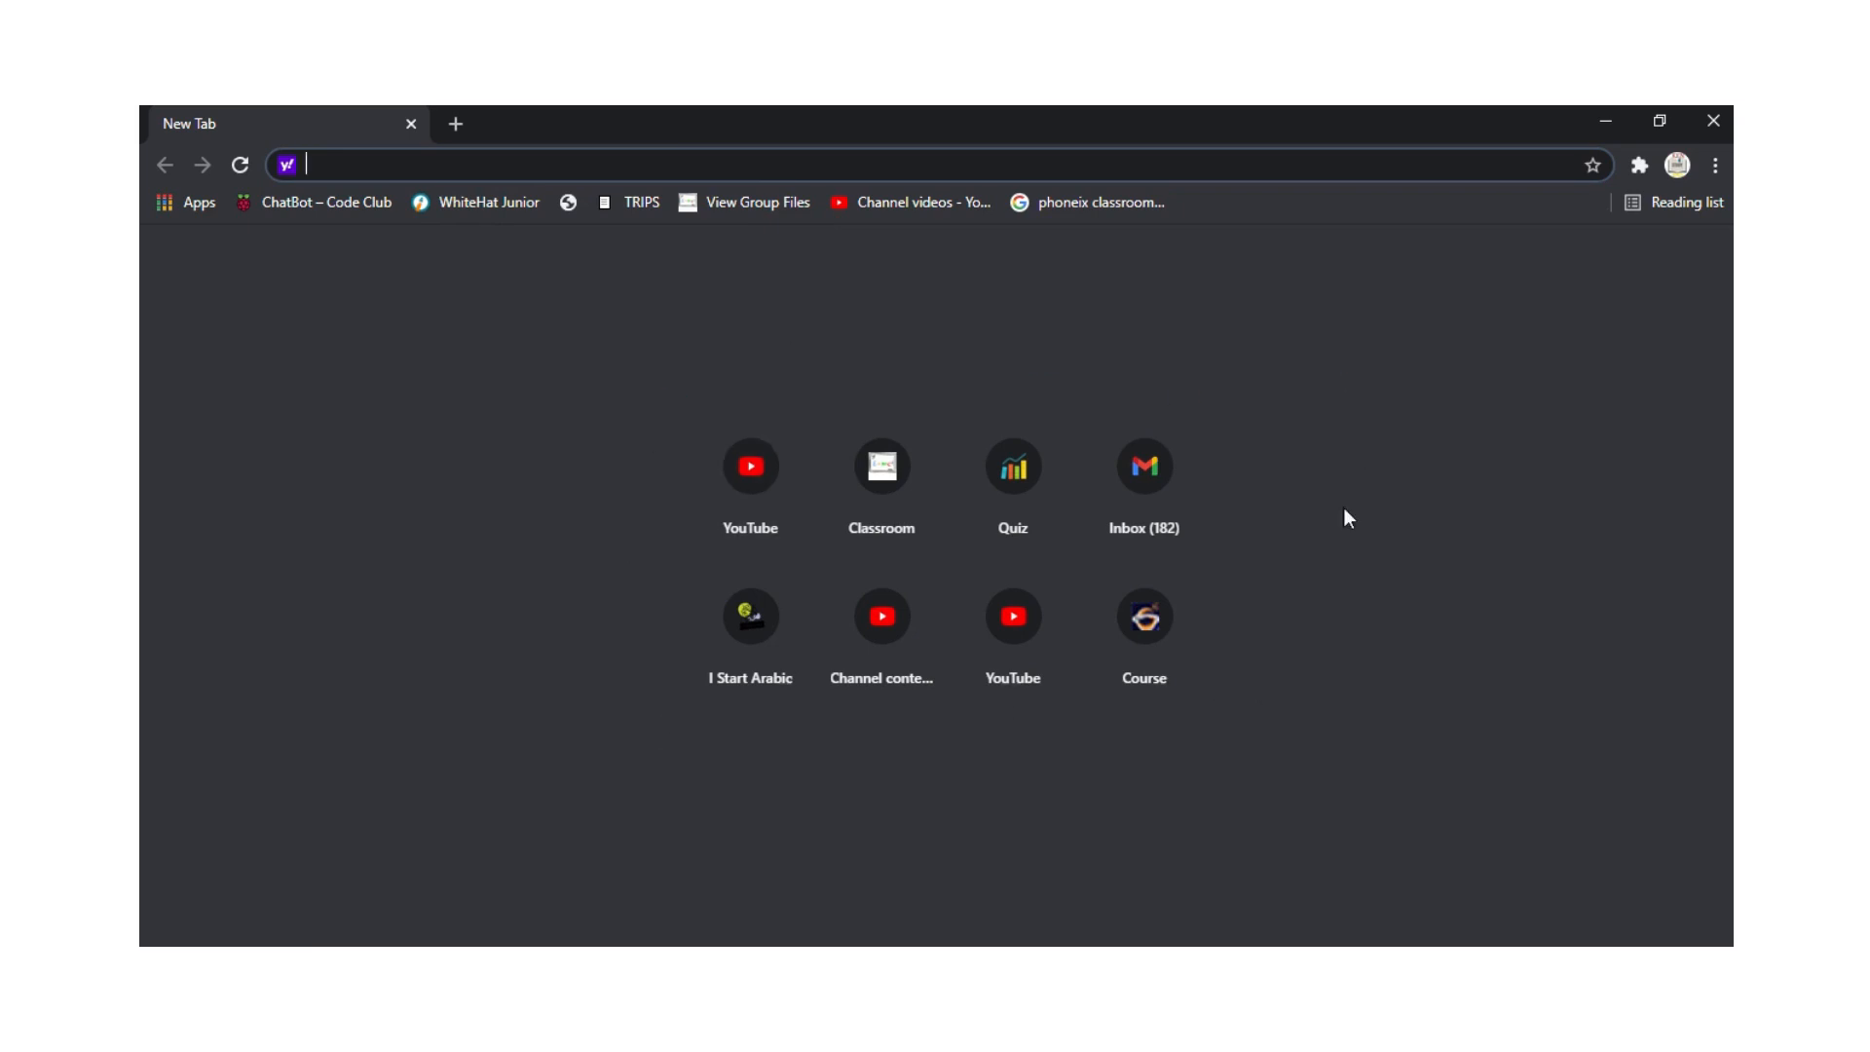
text(w)
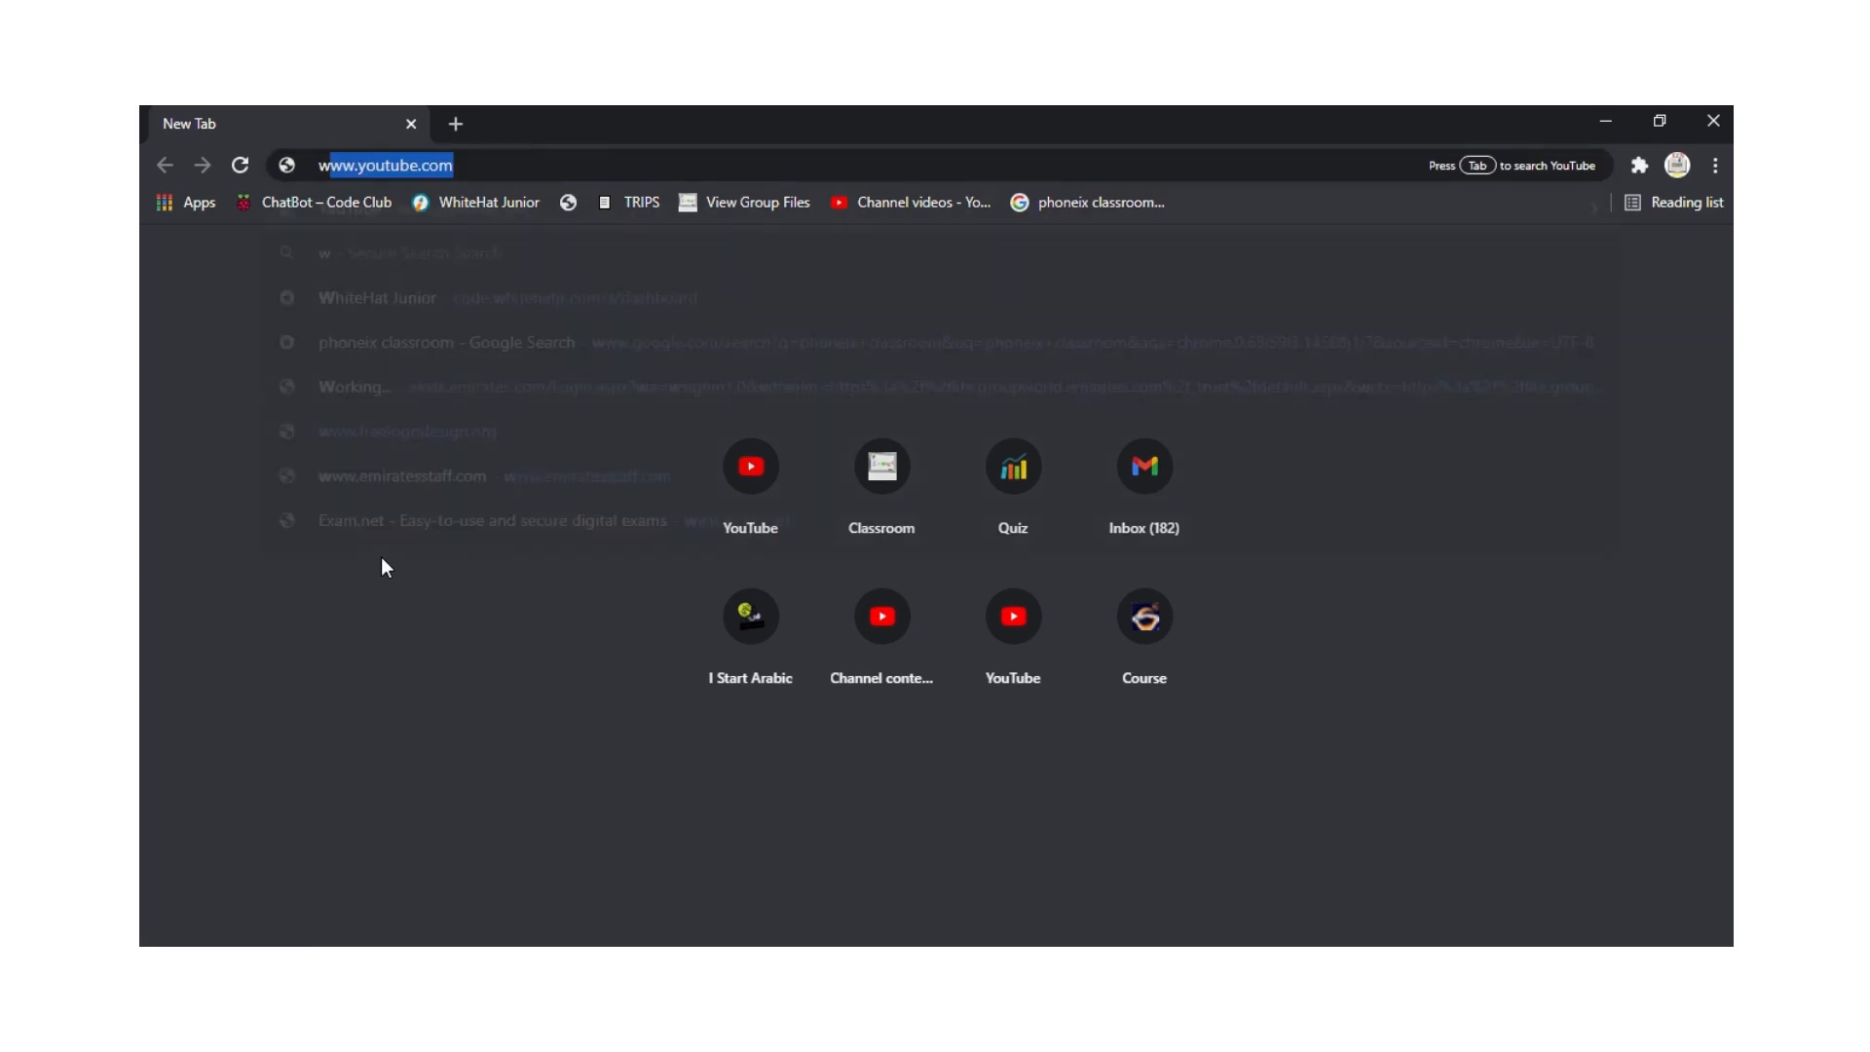
text(ww.fr)
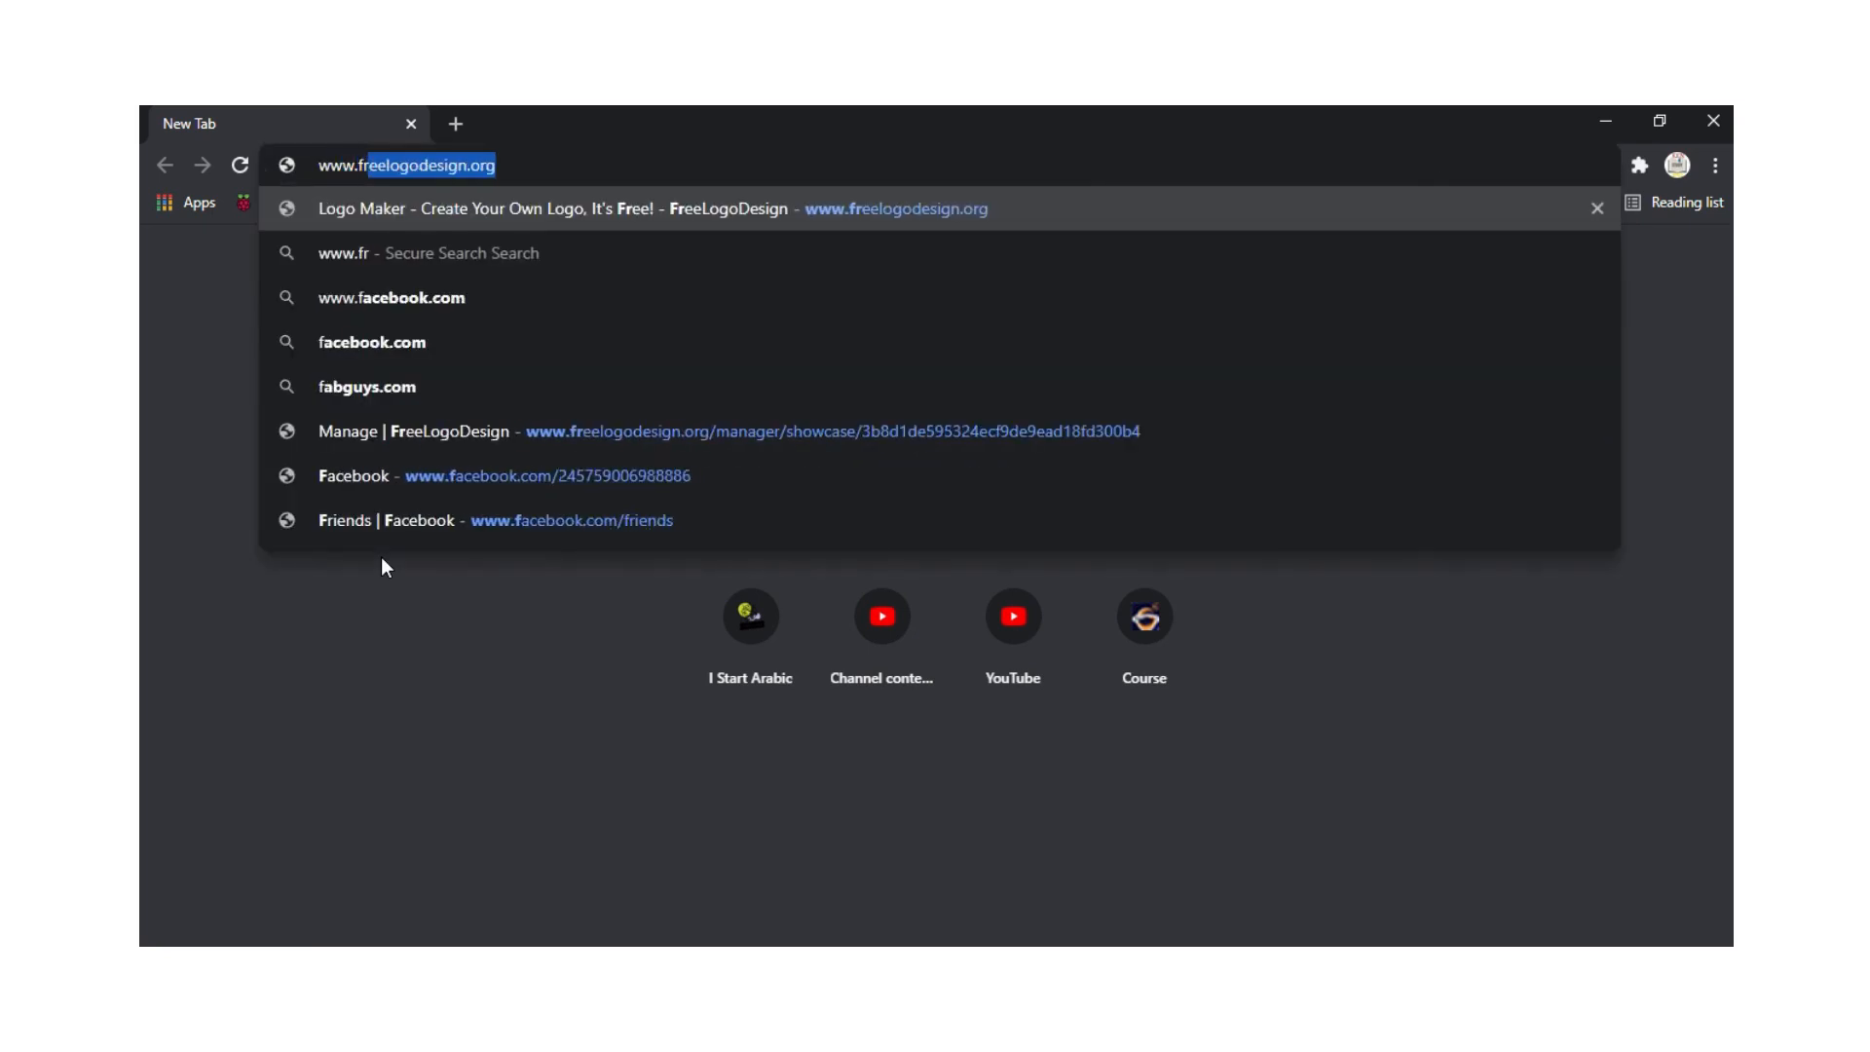
text(eelogo)
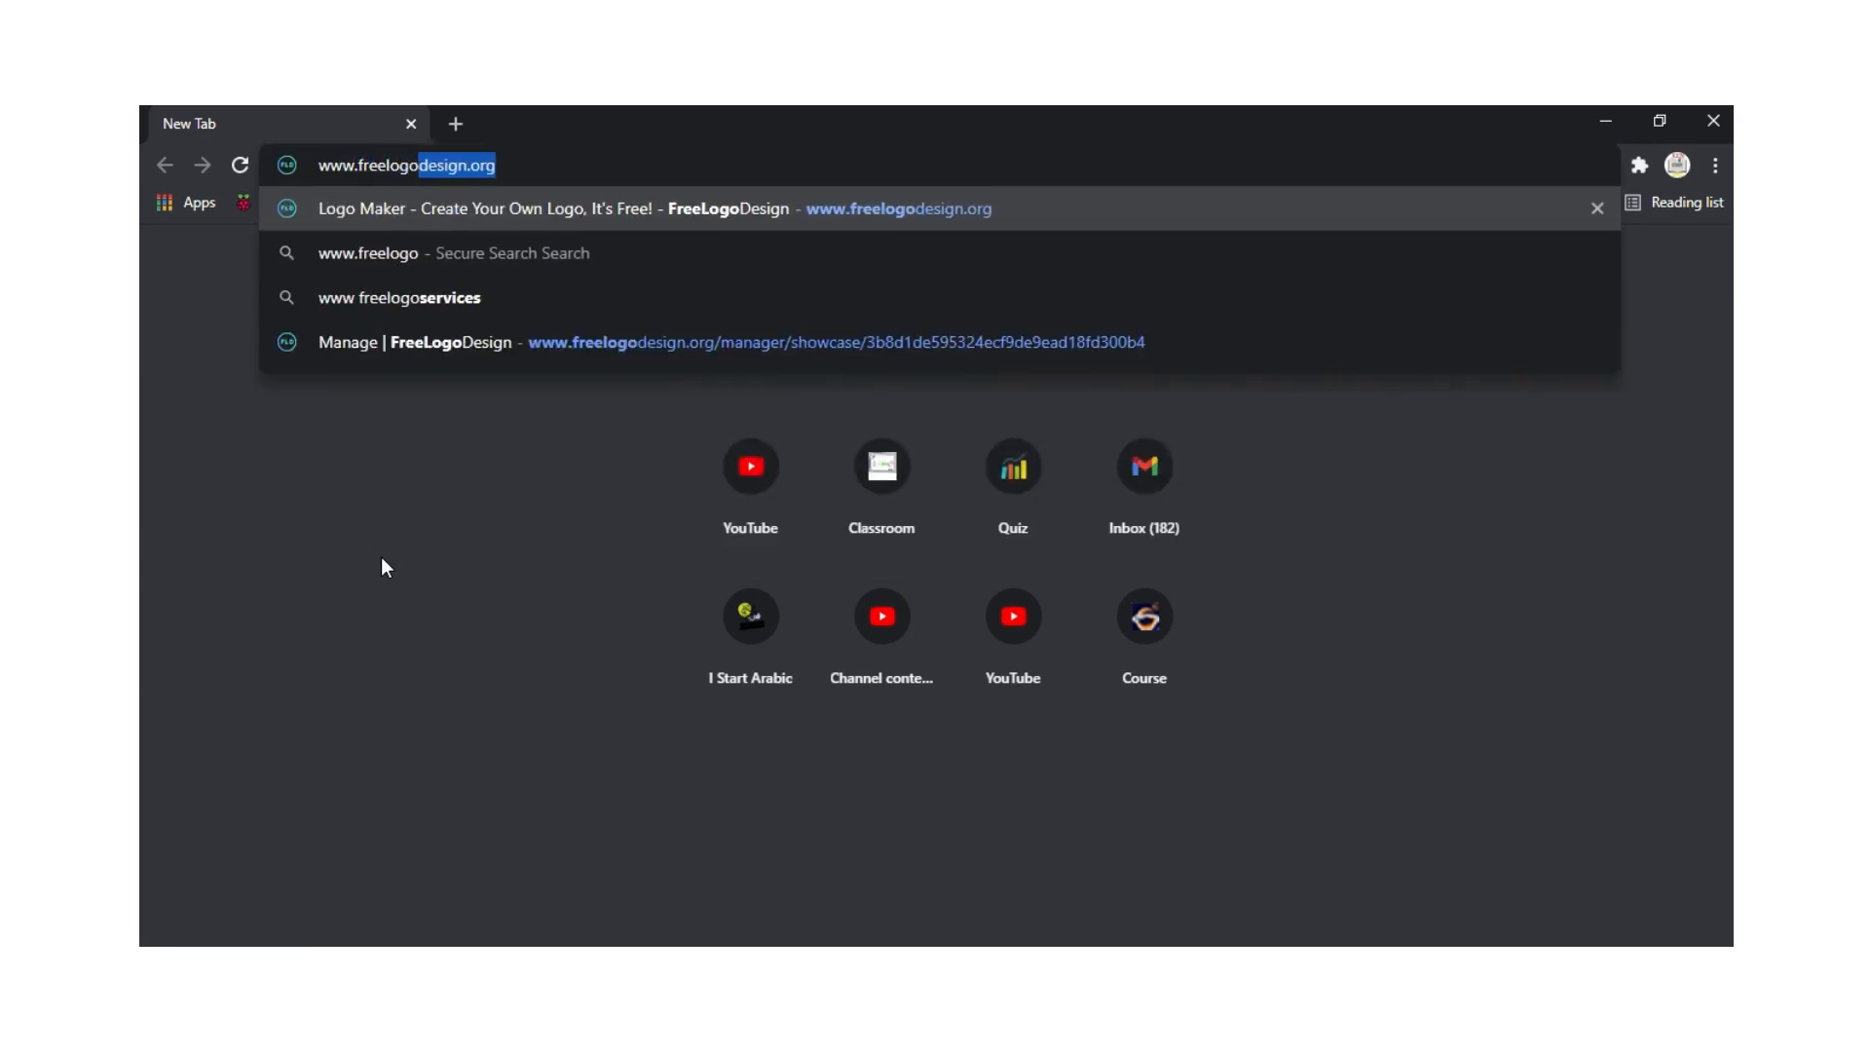
text(design)
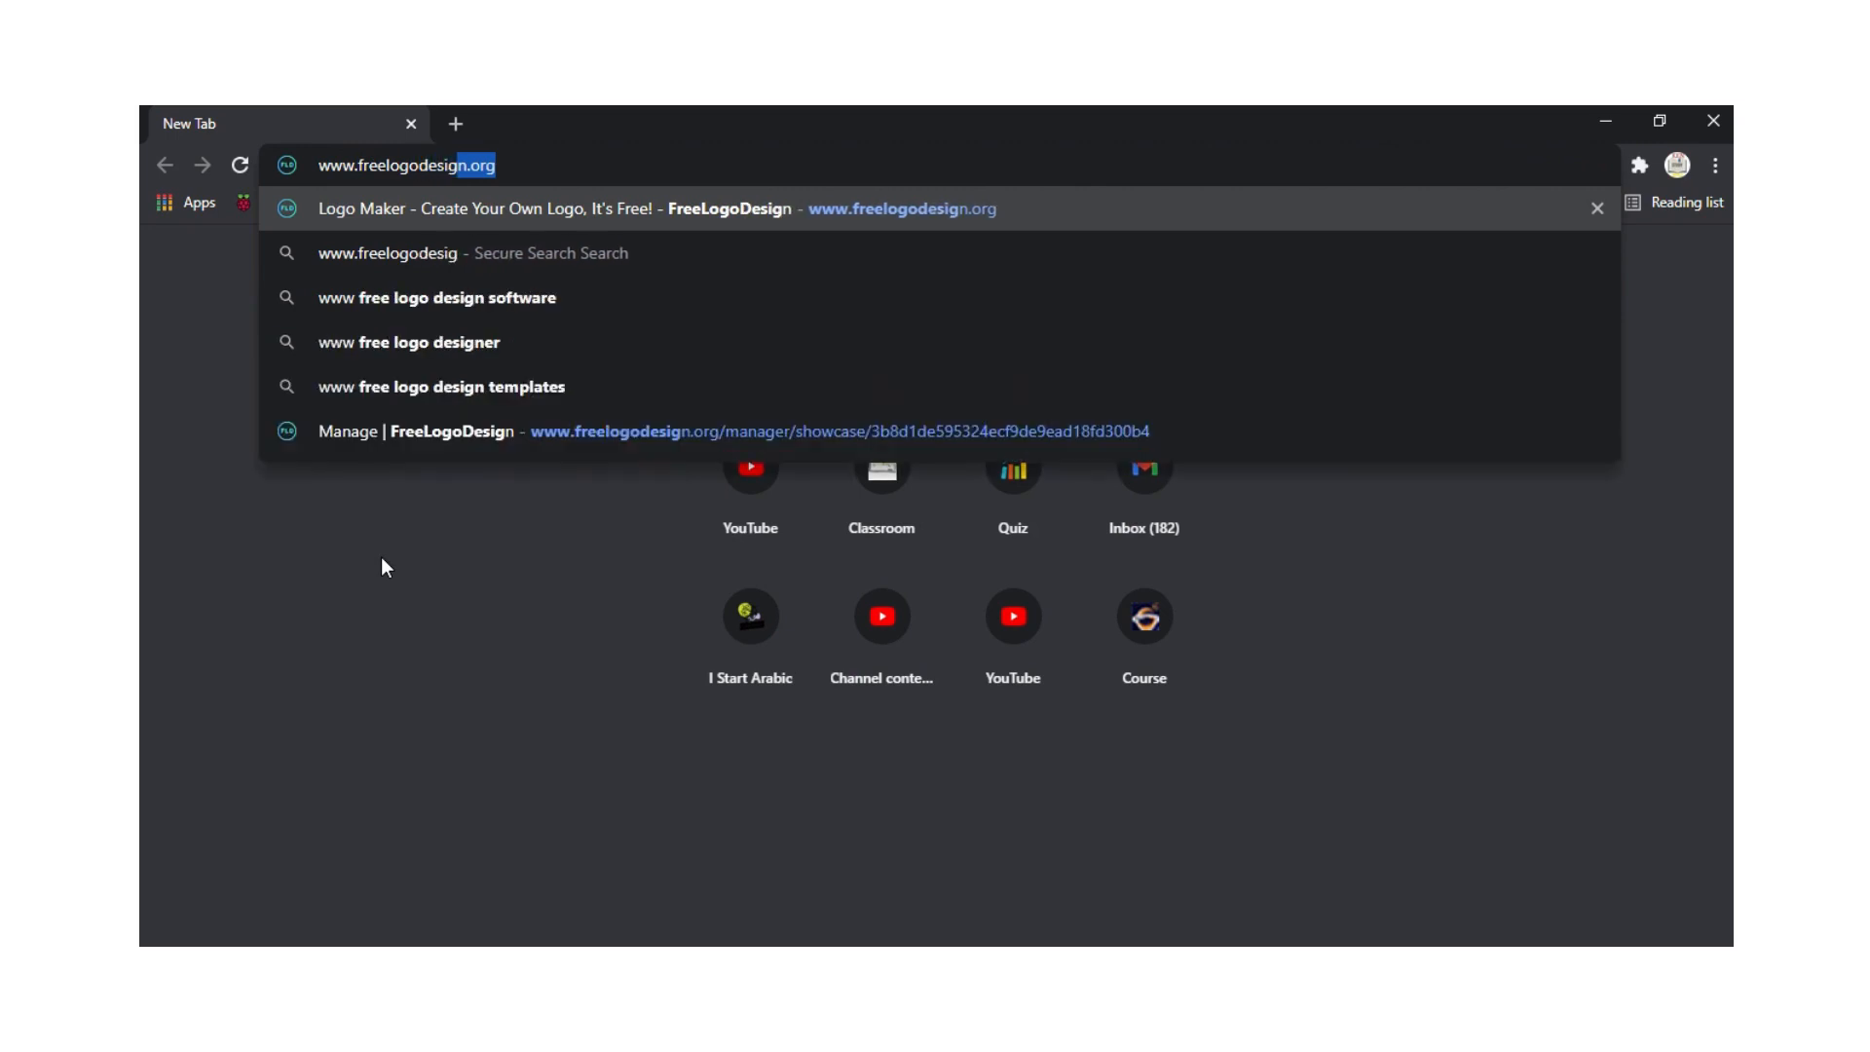
key(BackSpace)
key(BackSpace)
key(BackSpace)
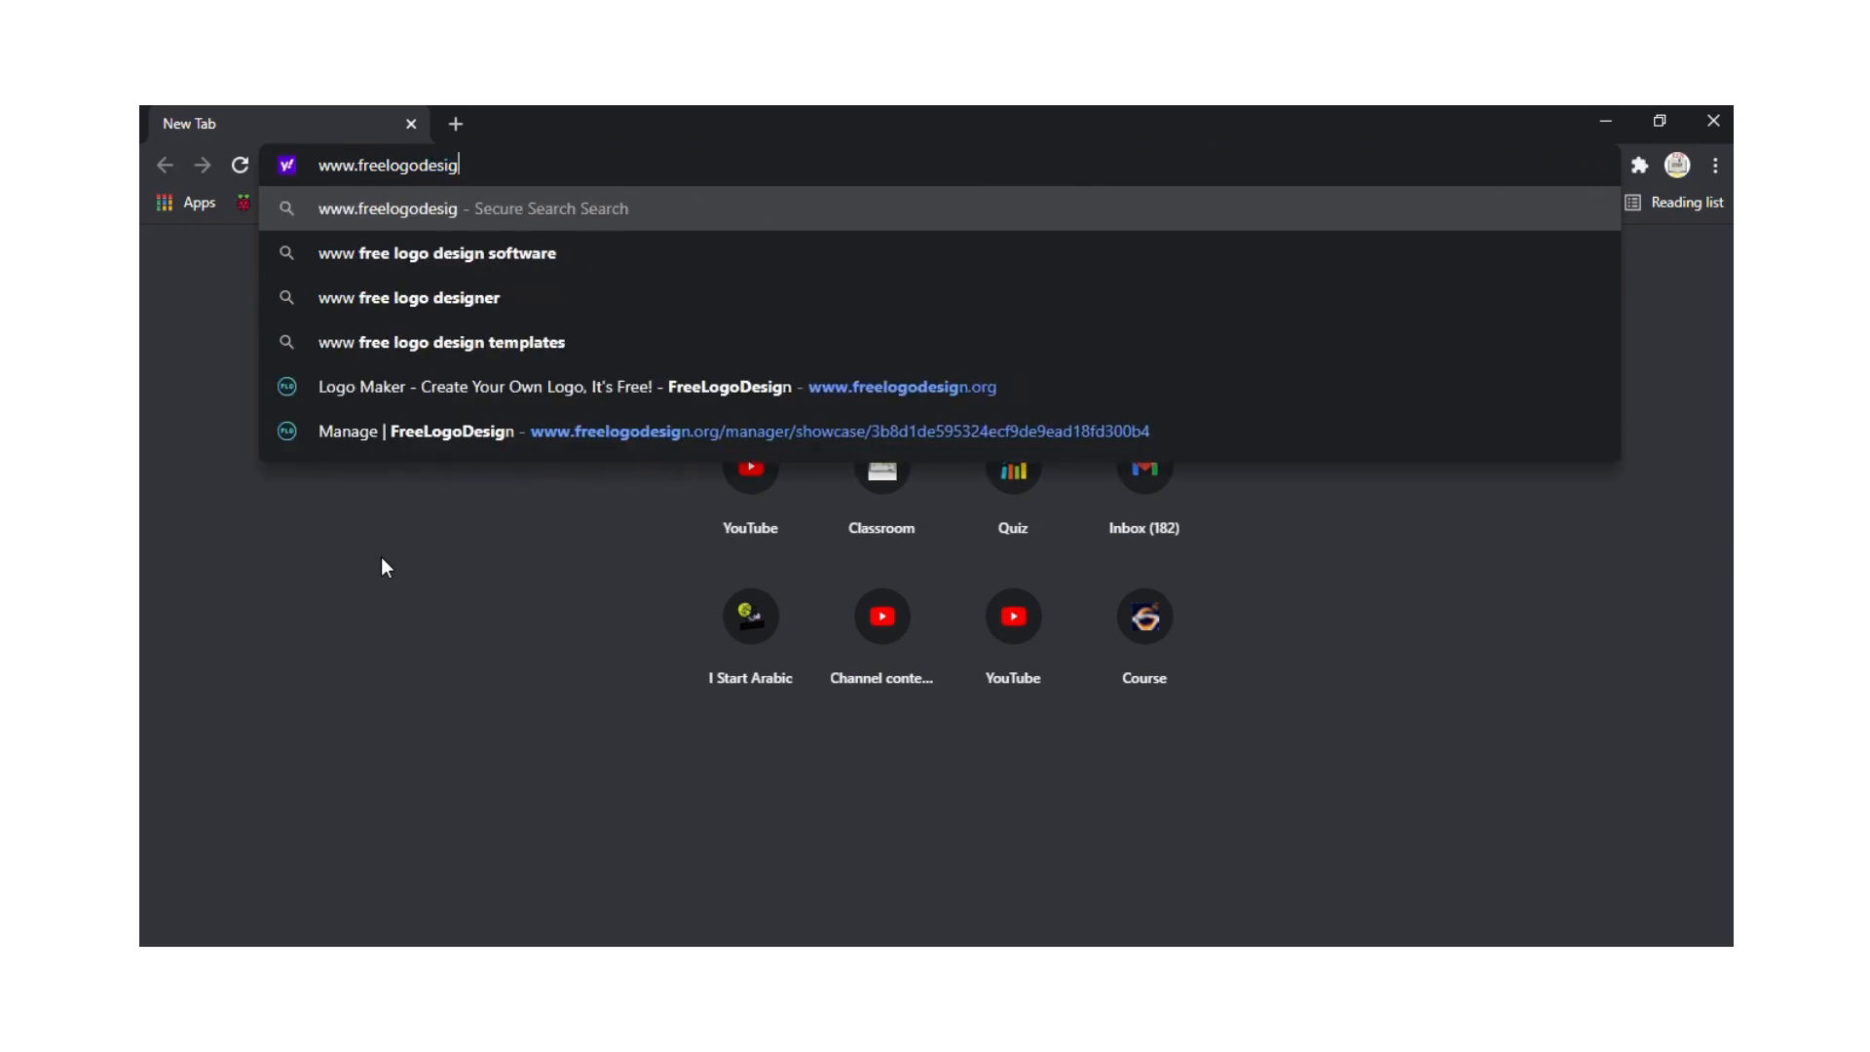
text(gn.org)
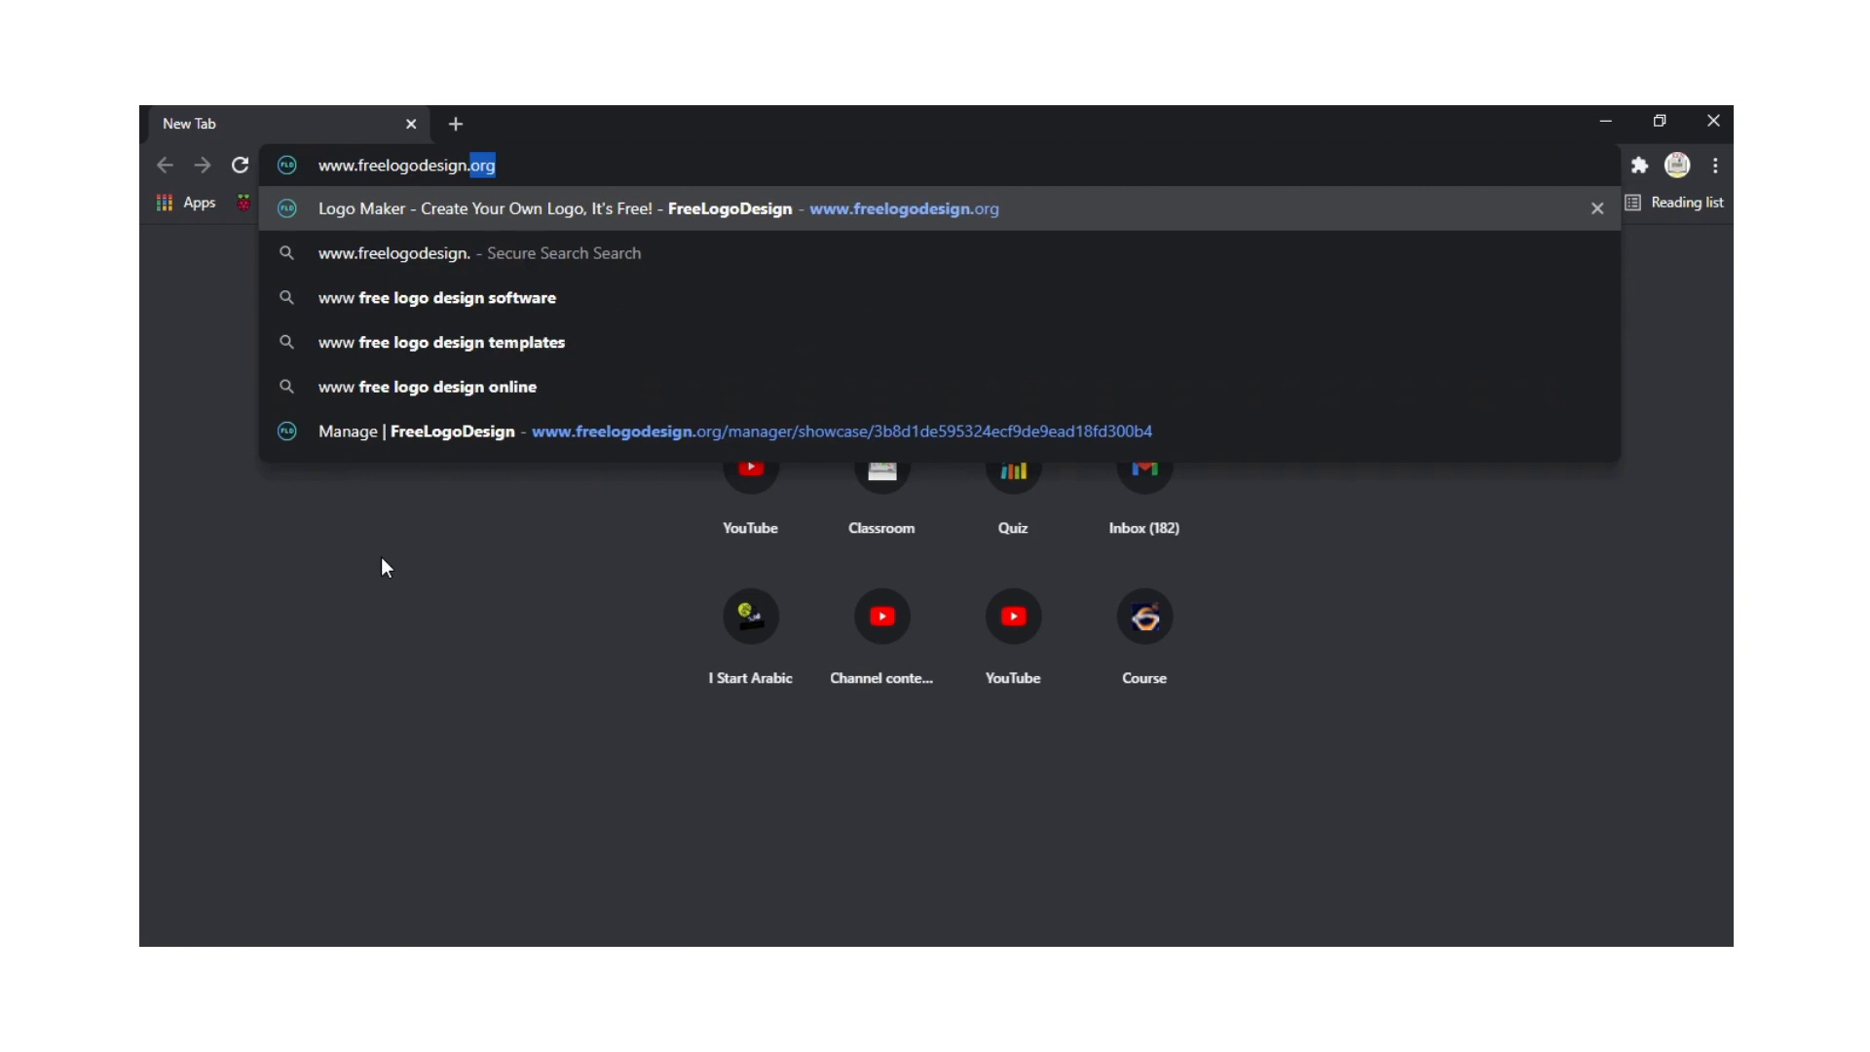
key(Return)
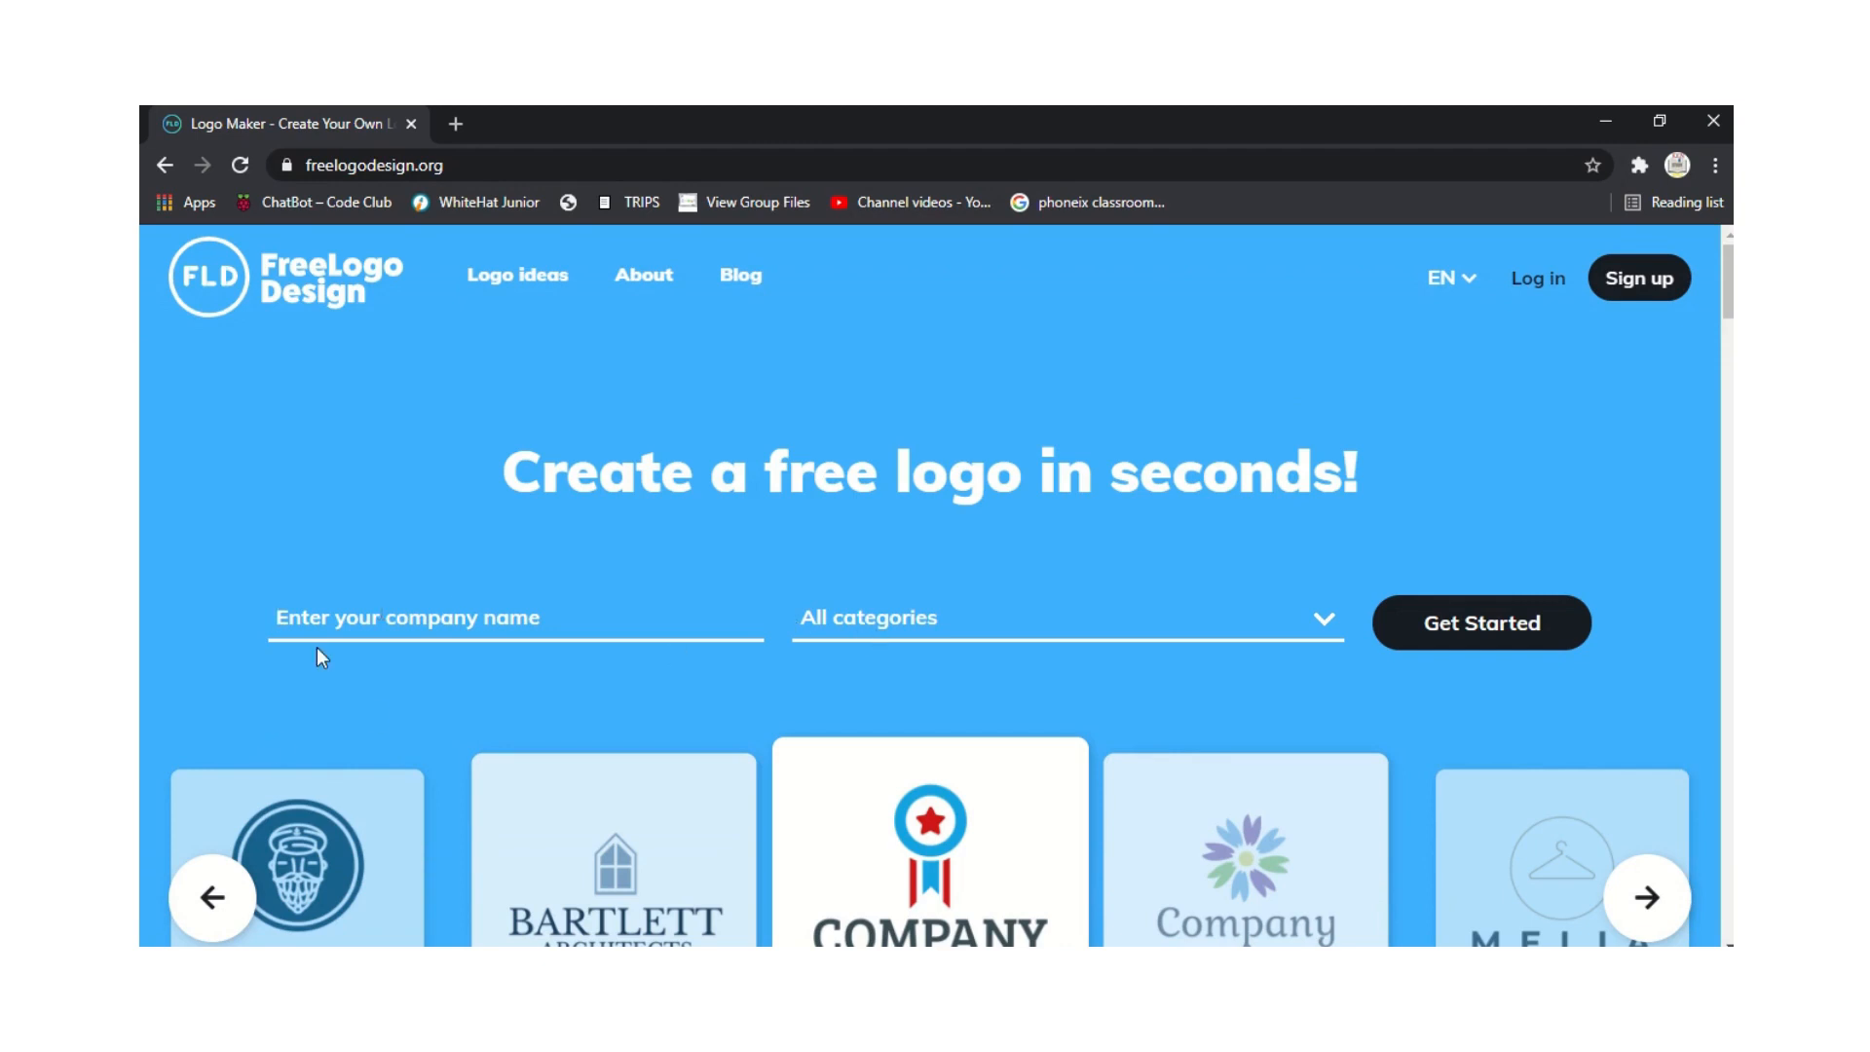
Enter company name 'Baby Corner', choose the Fashion & Beauty category, and get started.
text(Baby)
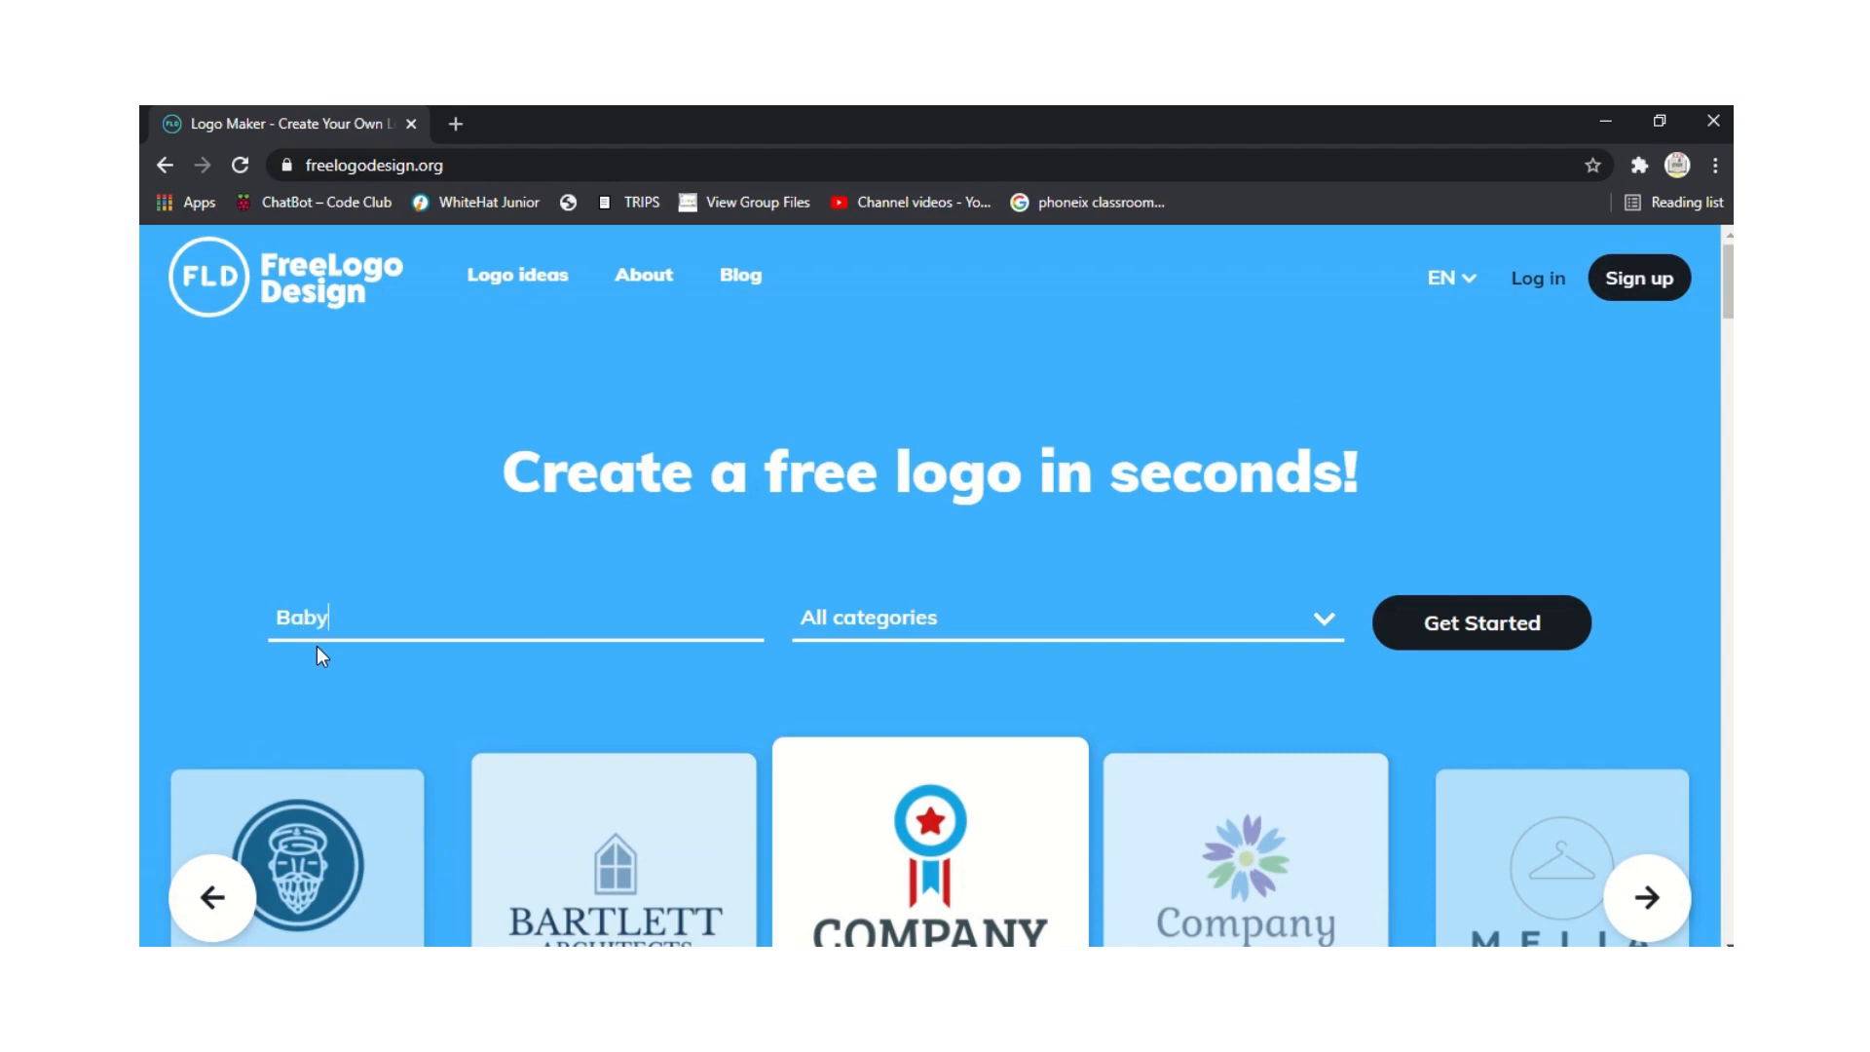
text( Corner)
click(869, 621)
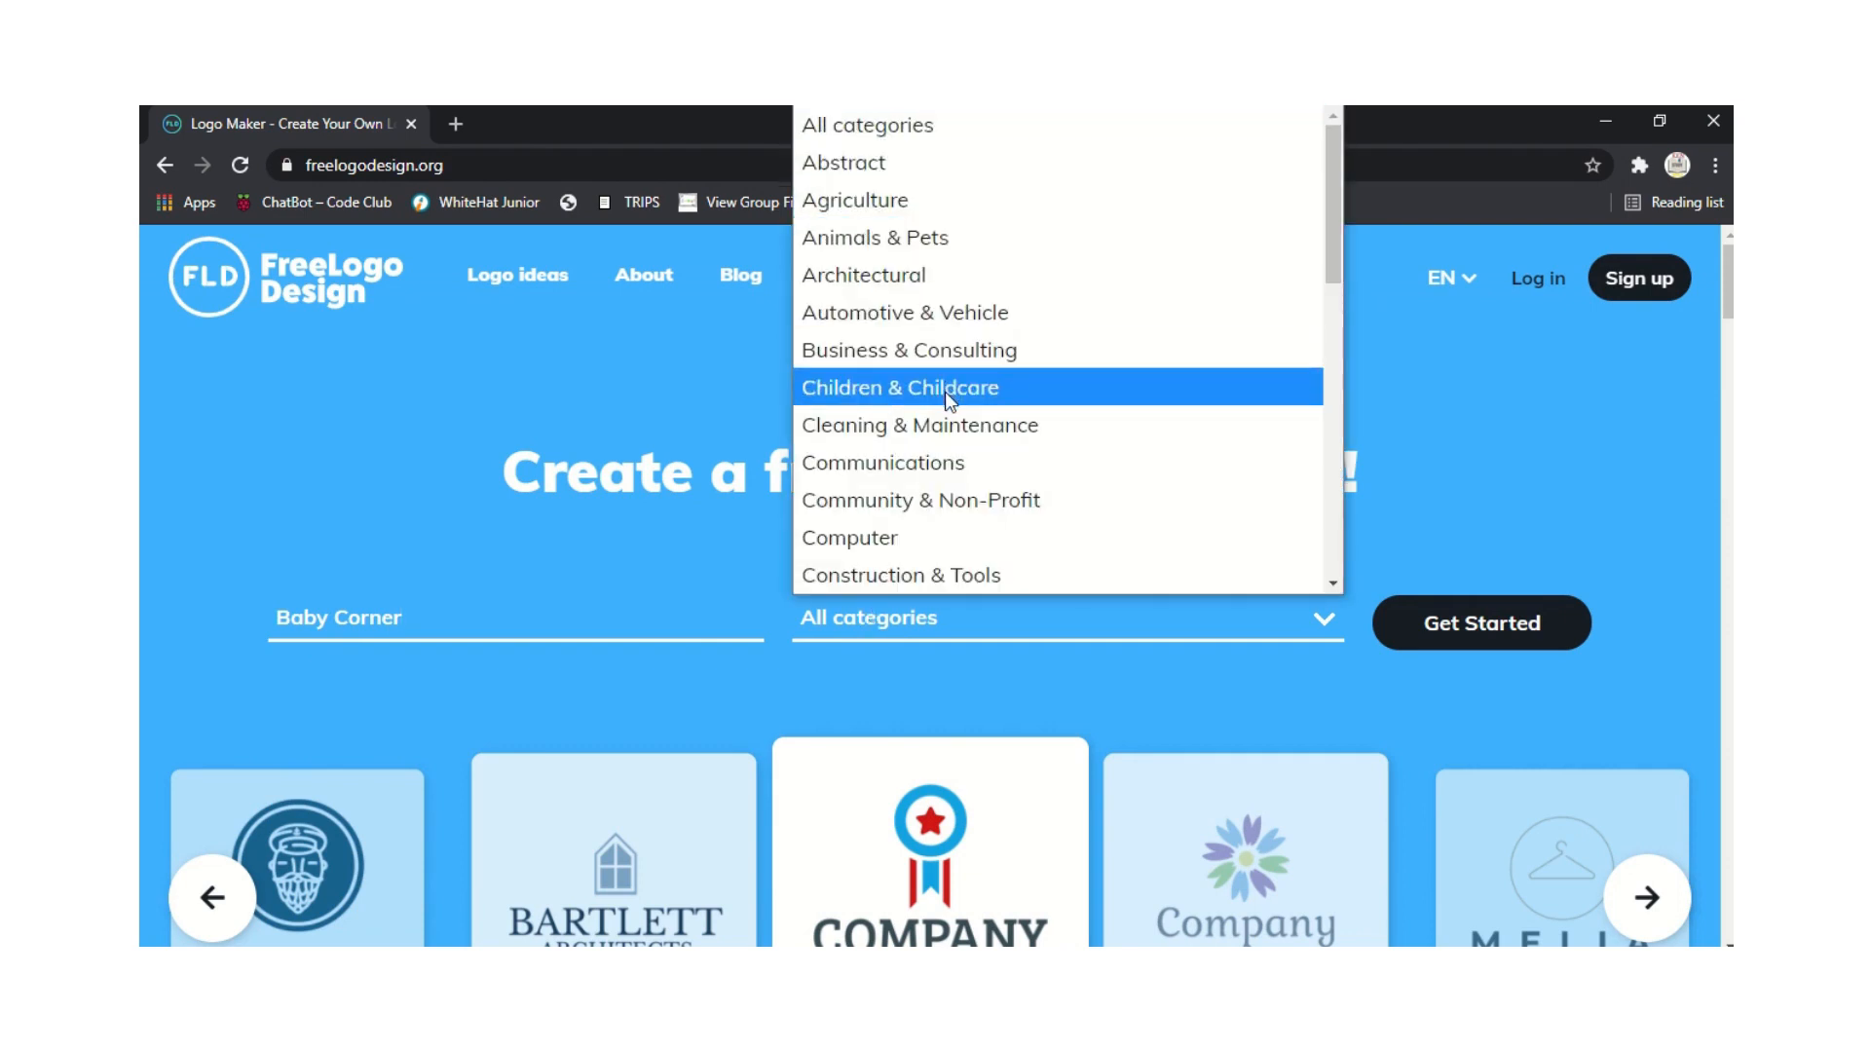
drag(1330, 253, 1336, 382)
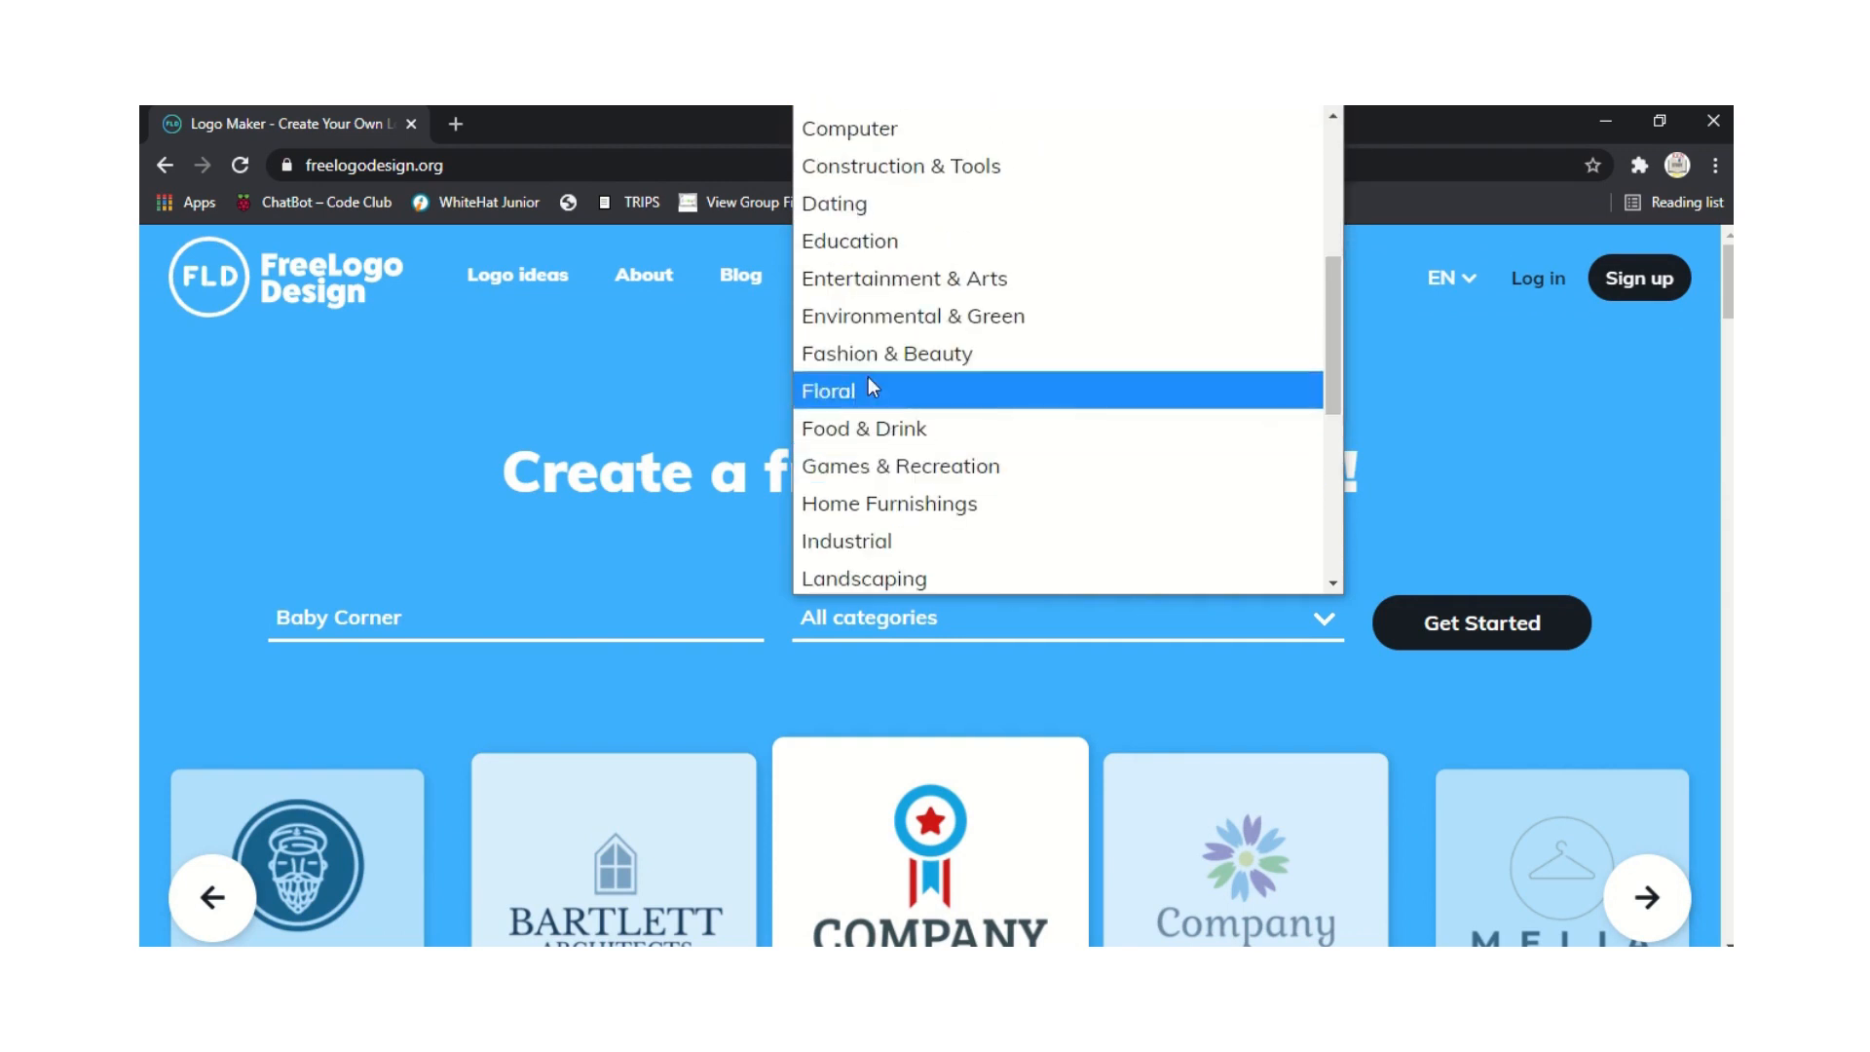
click(887, 356)
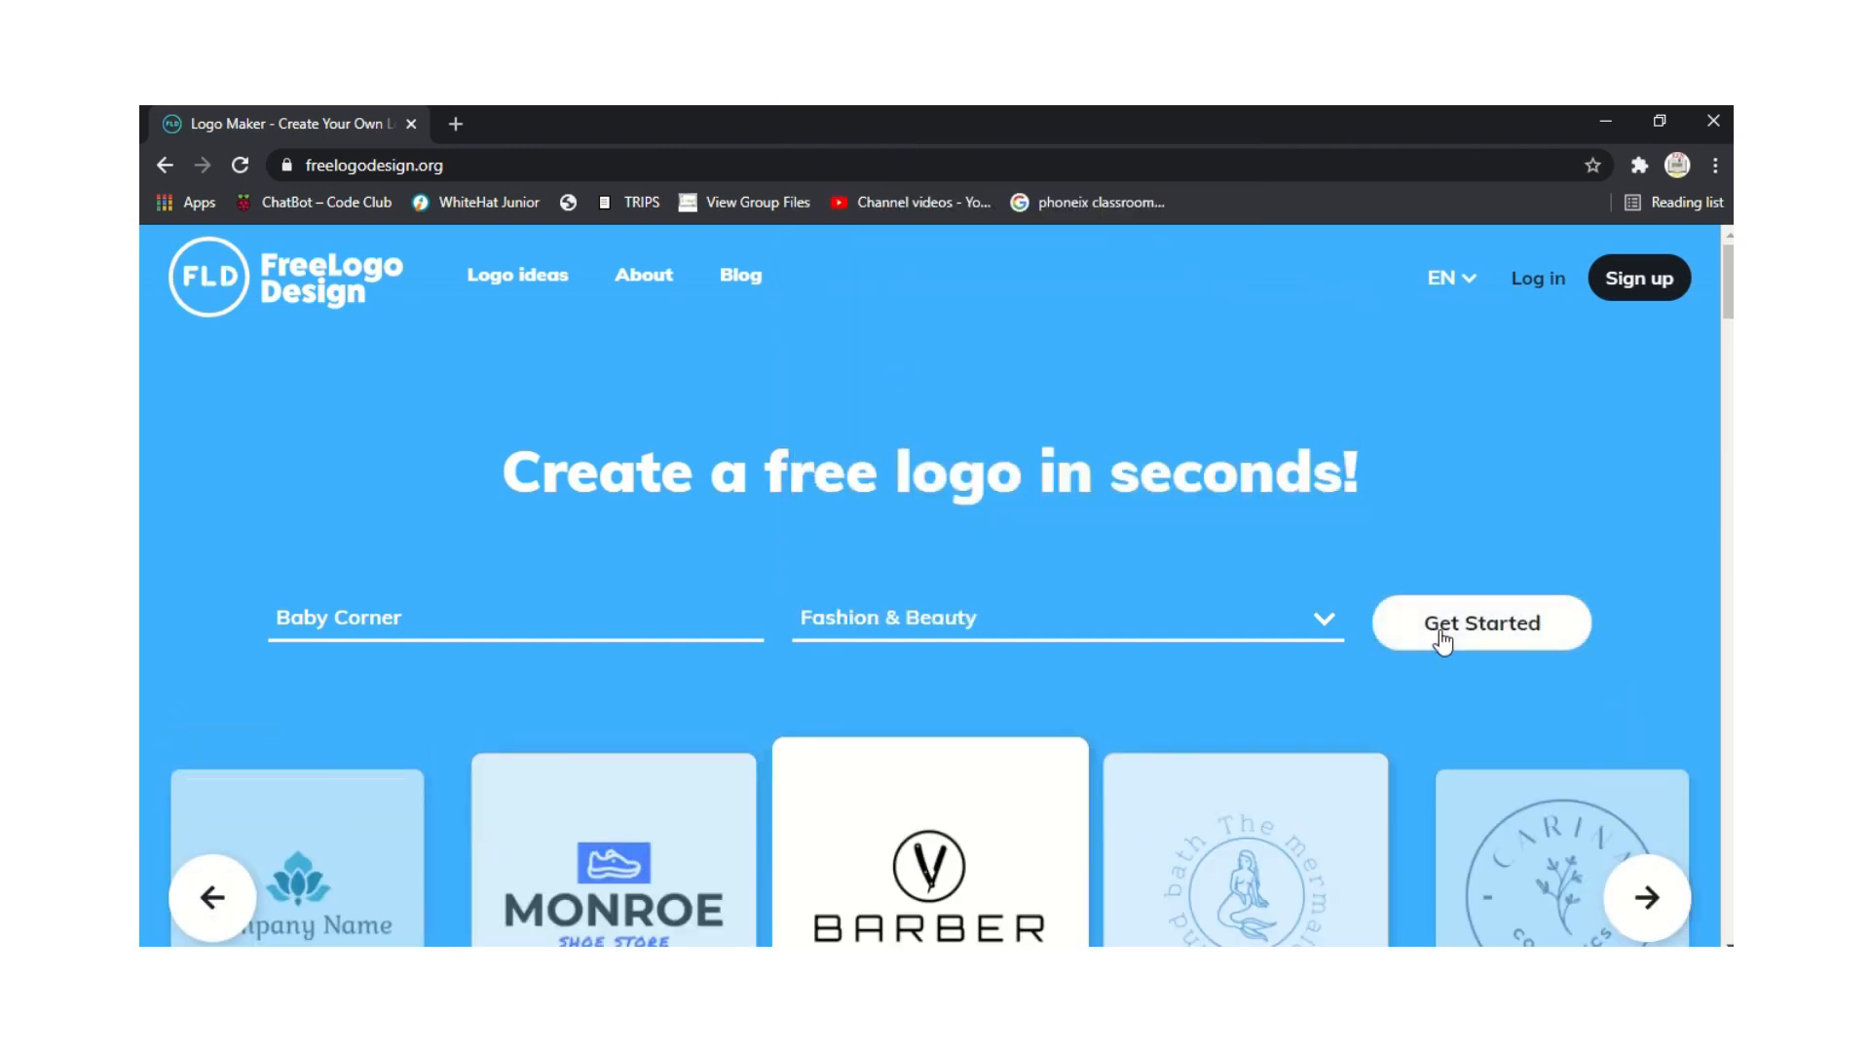
click(1498, 643)
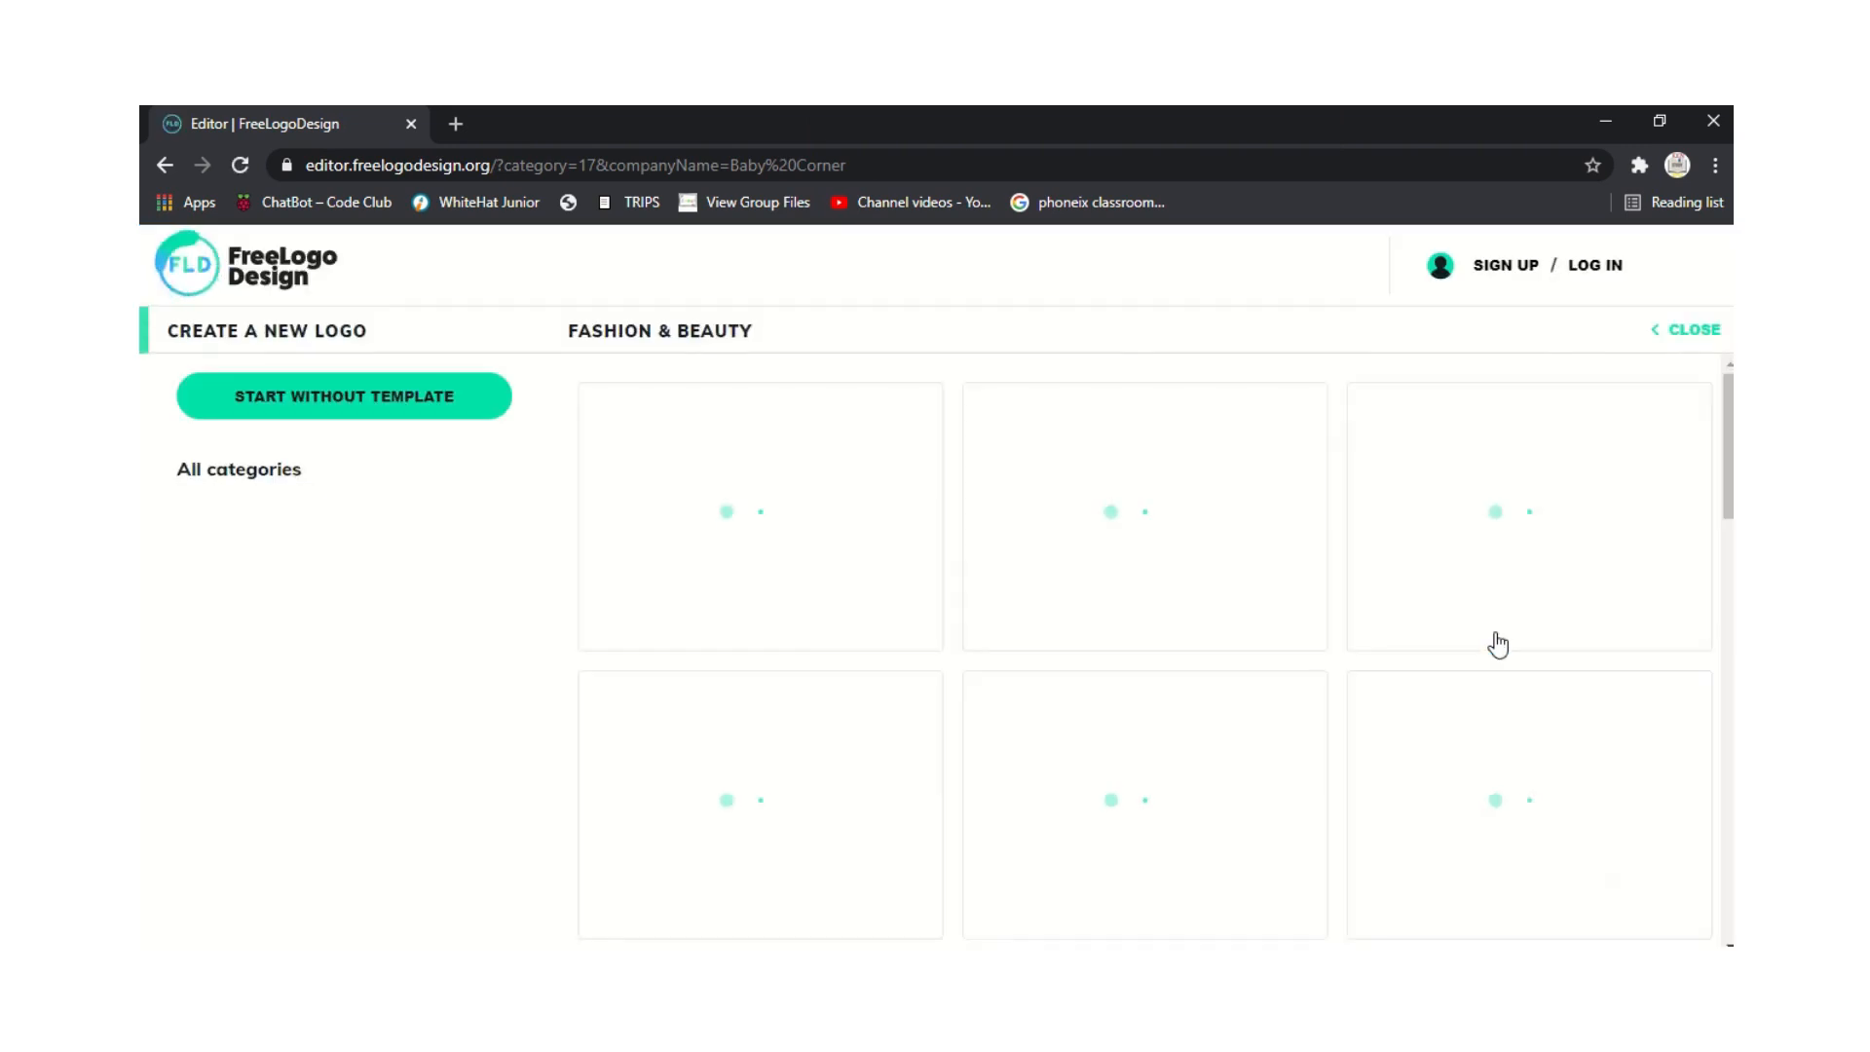
mouse_move(846, 458)
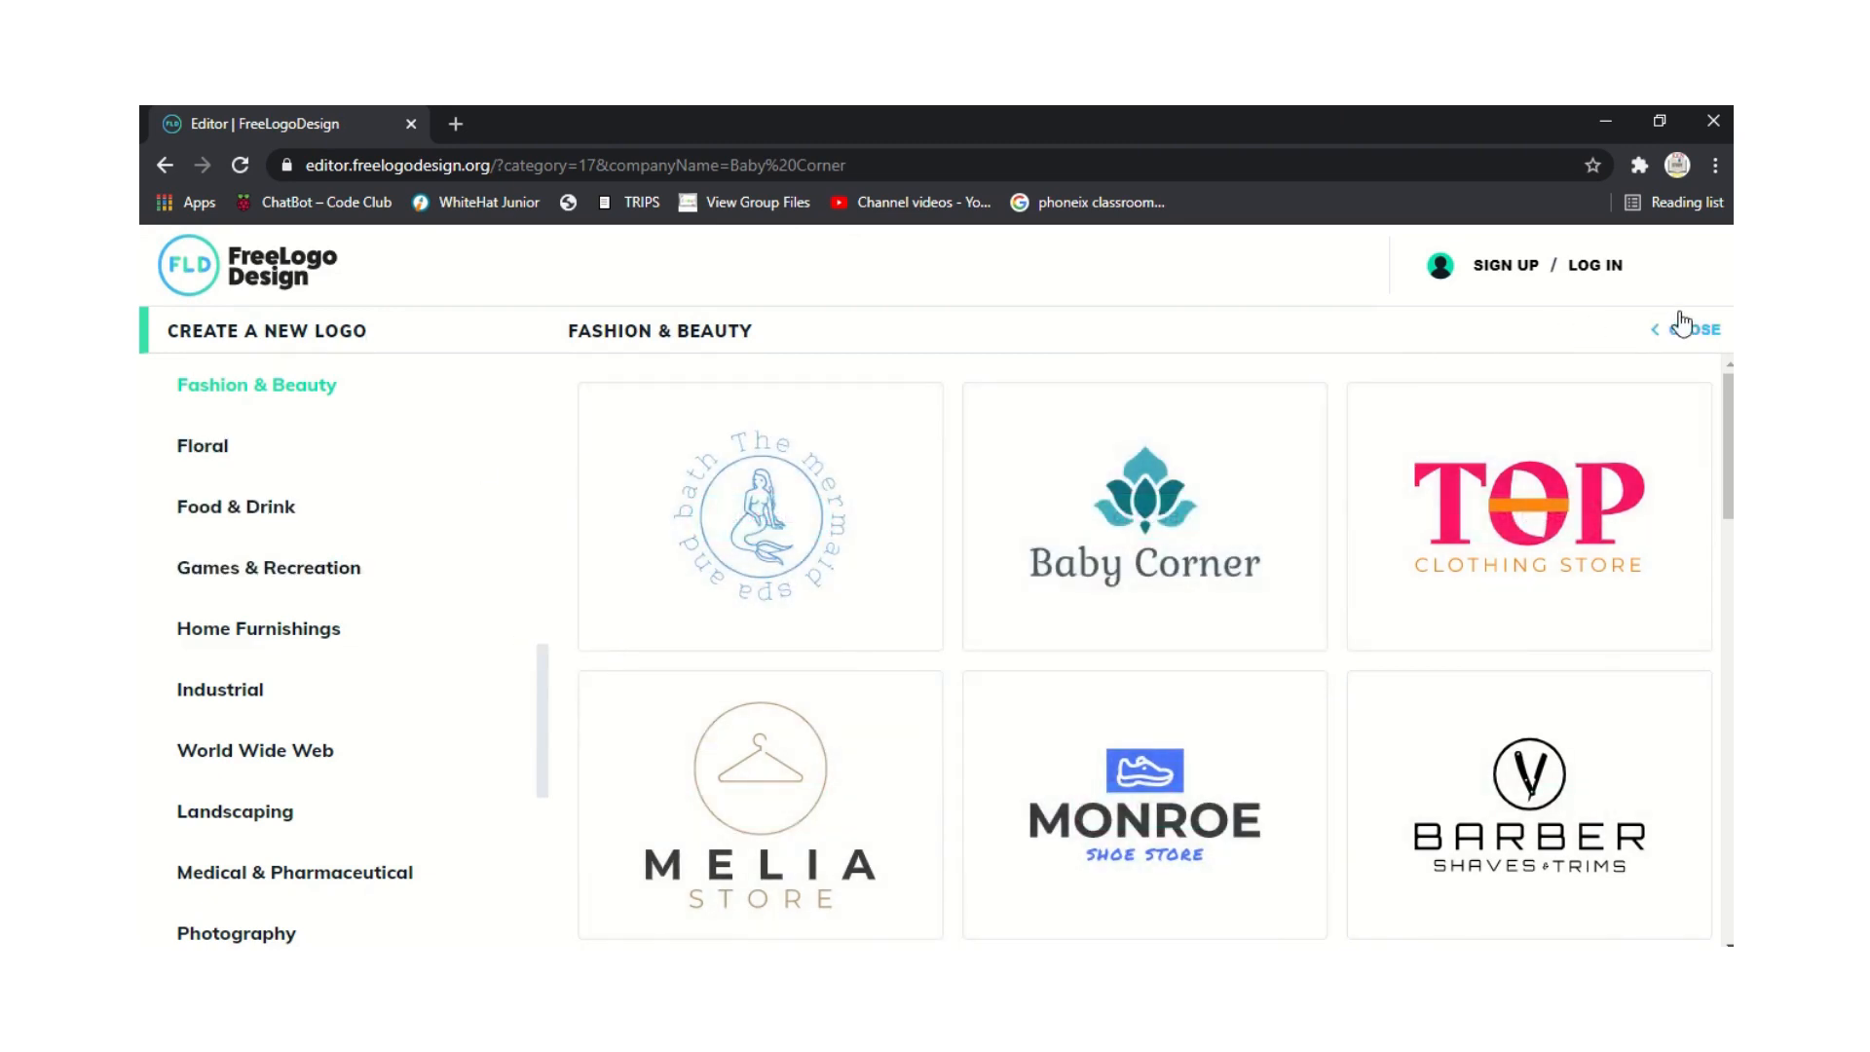
Close the template gallery, add a text element, and change its placeholder to 'Baby Corner'.
click(1682, 325)
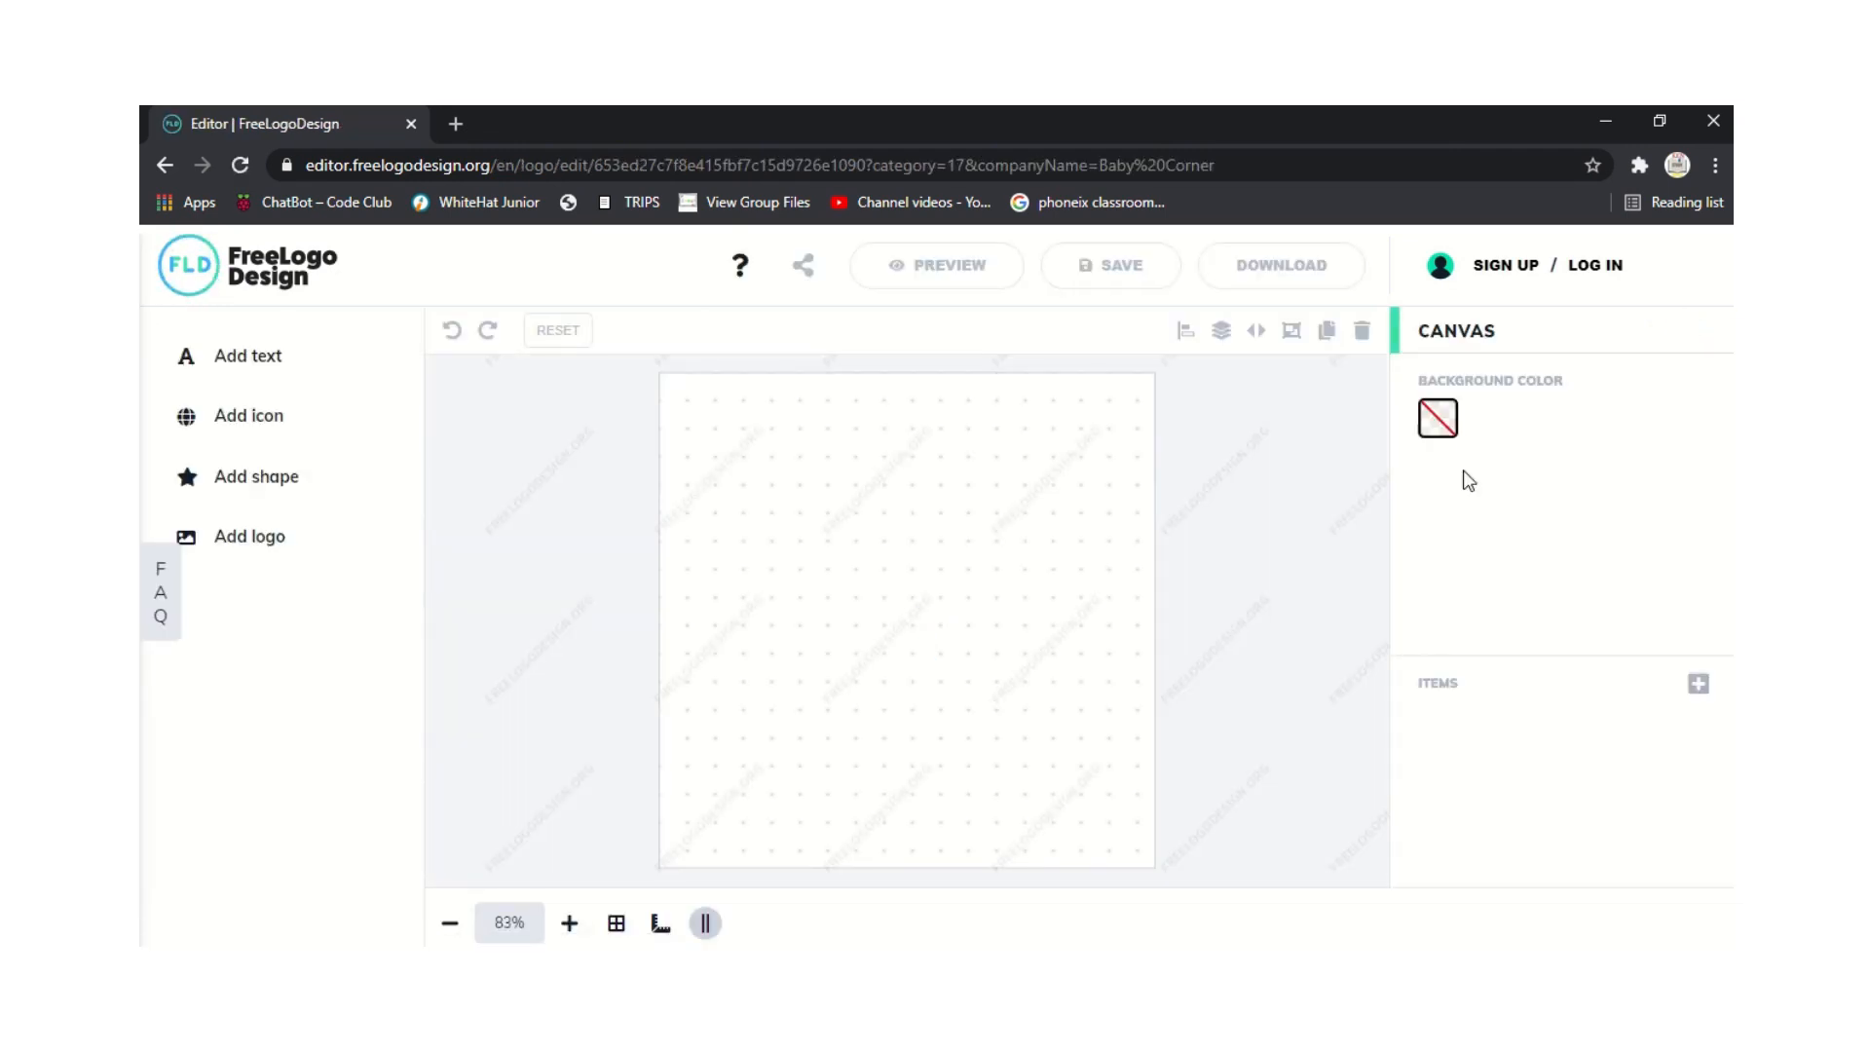
click(232, 368)
triple_click(1519, 411)
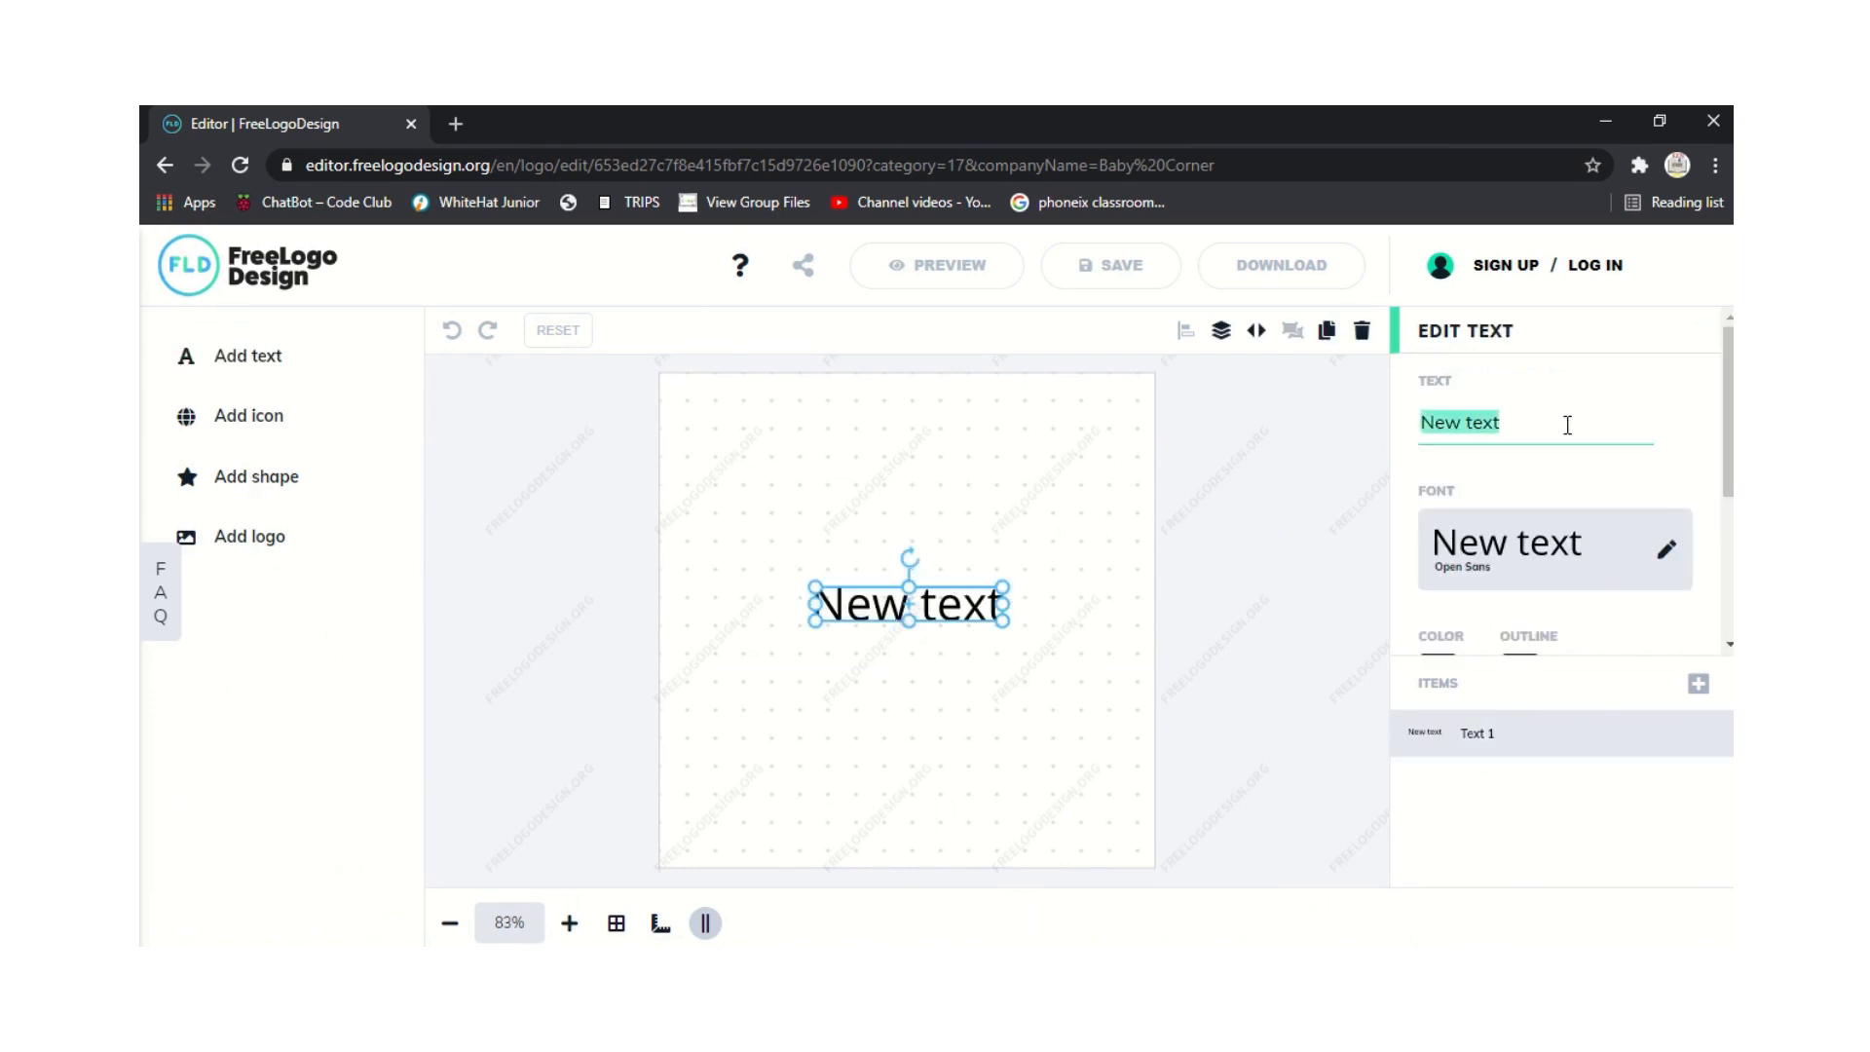
key(BackSpace)
text(q)
key(BackSpace)
text(B)
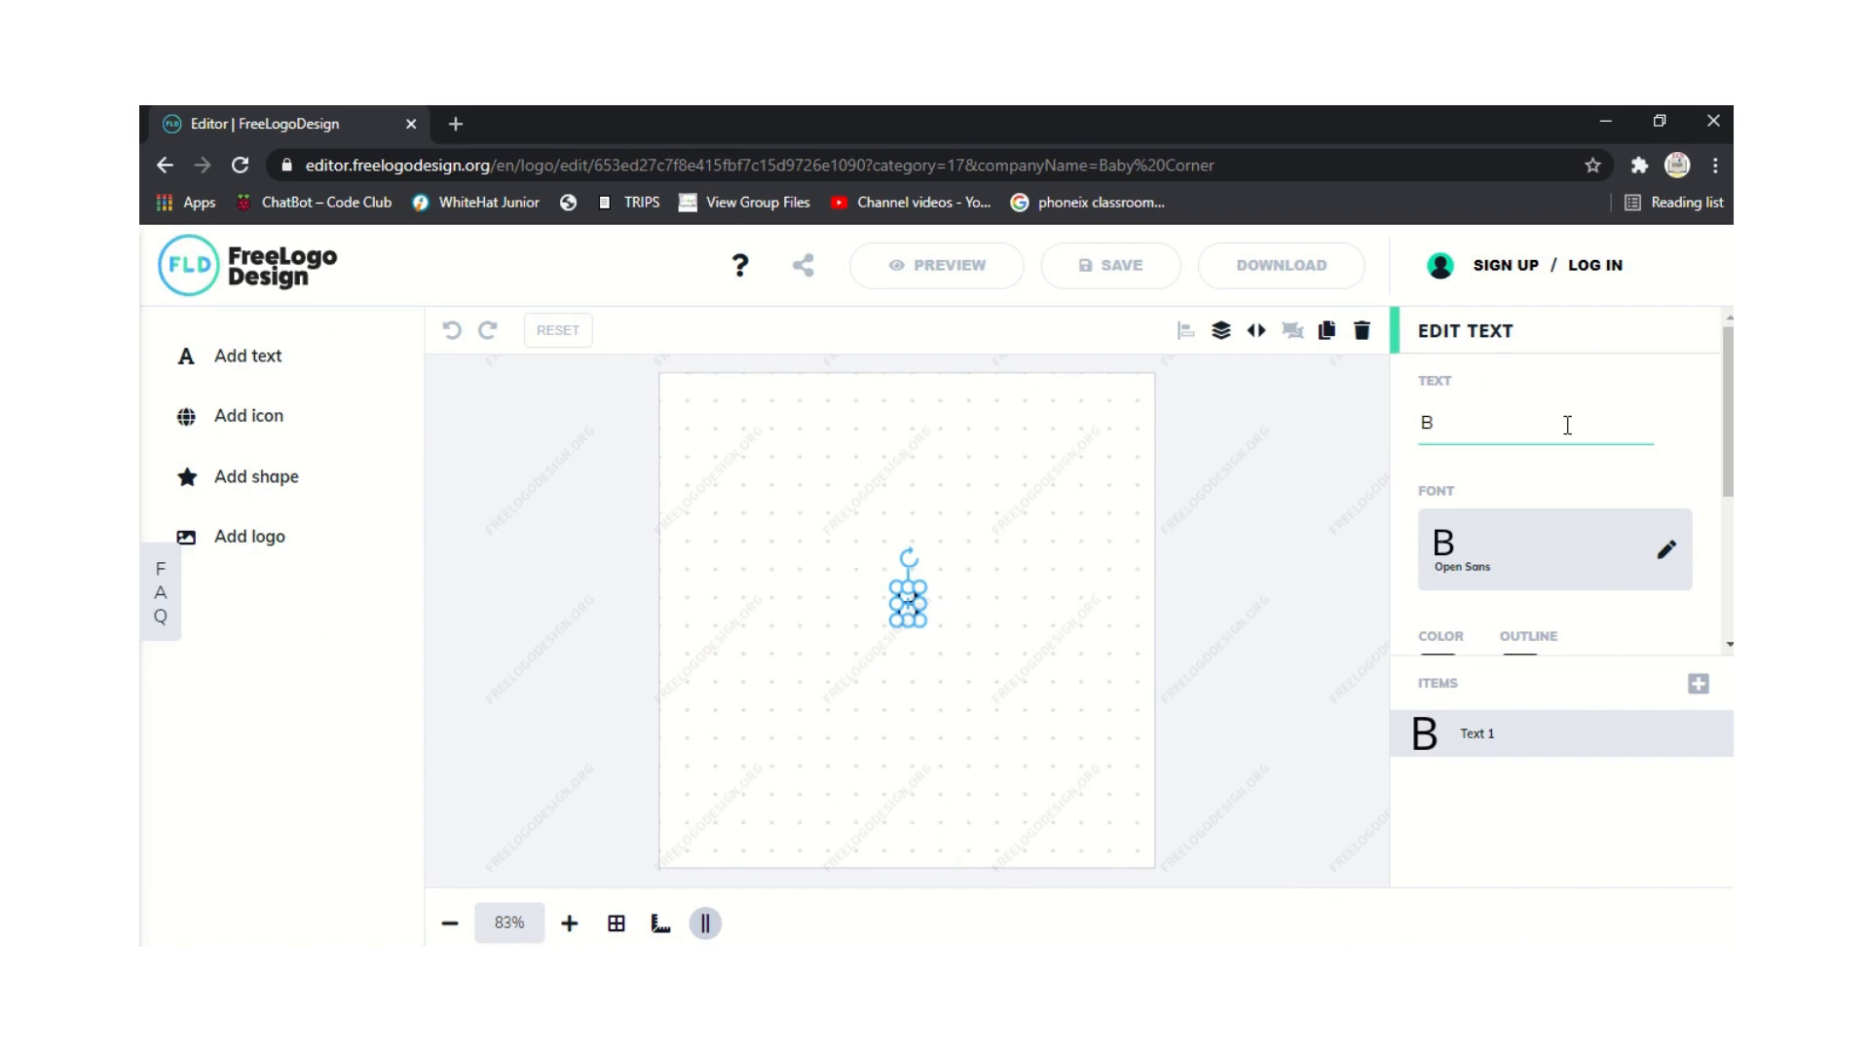
text(aby C)
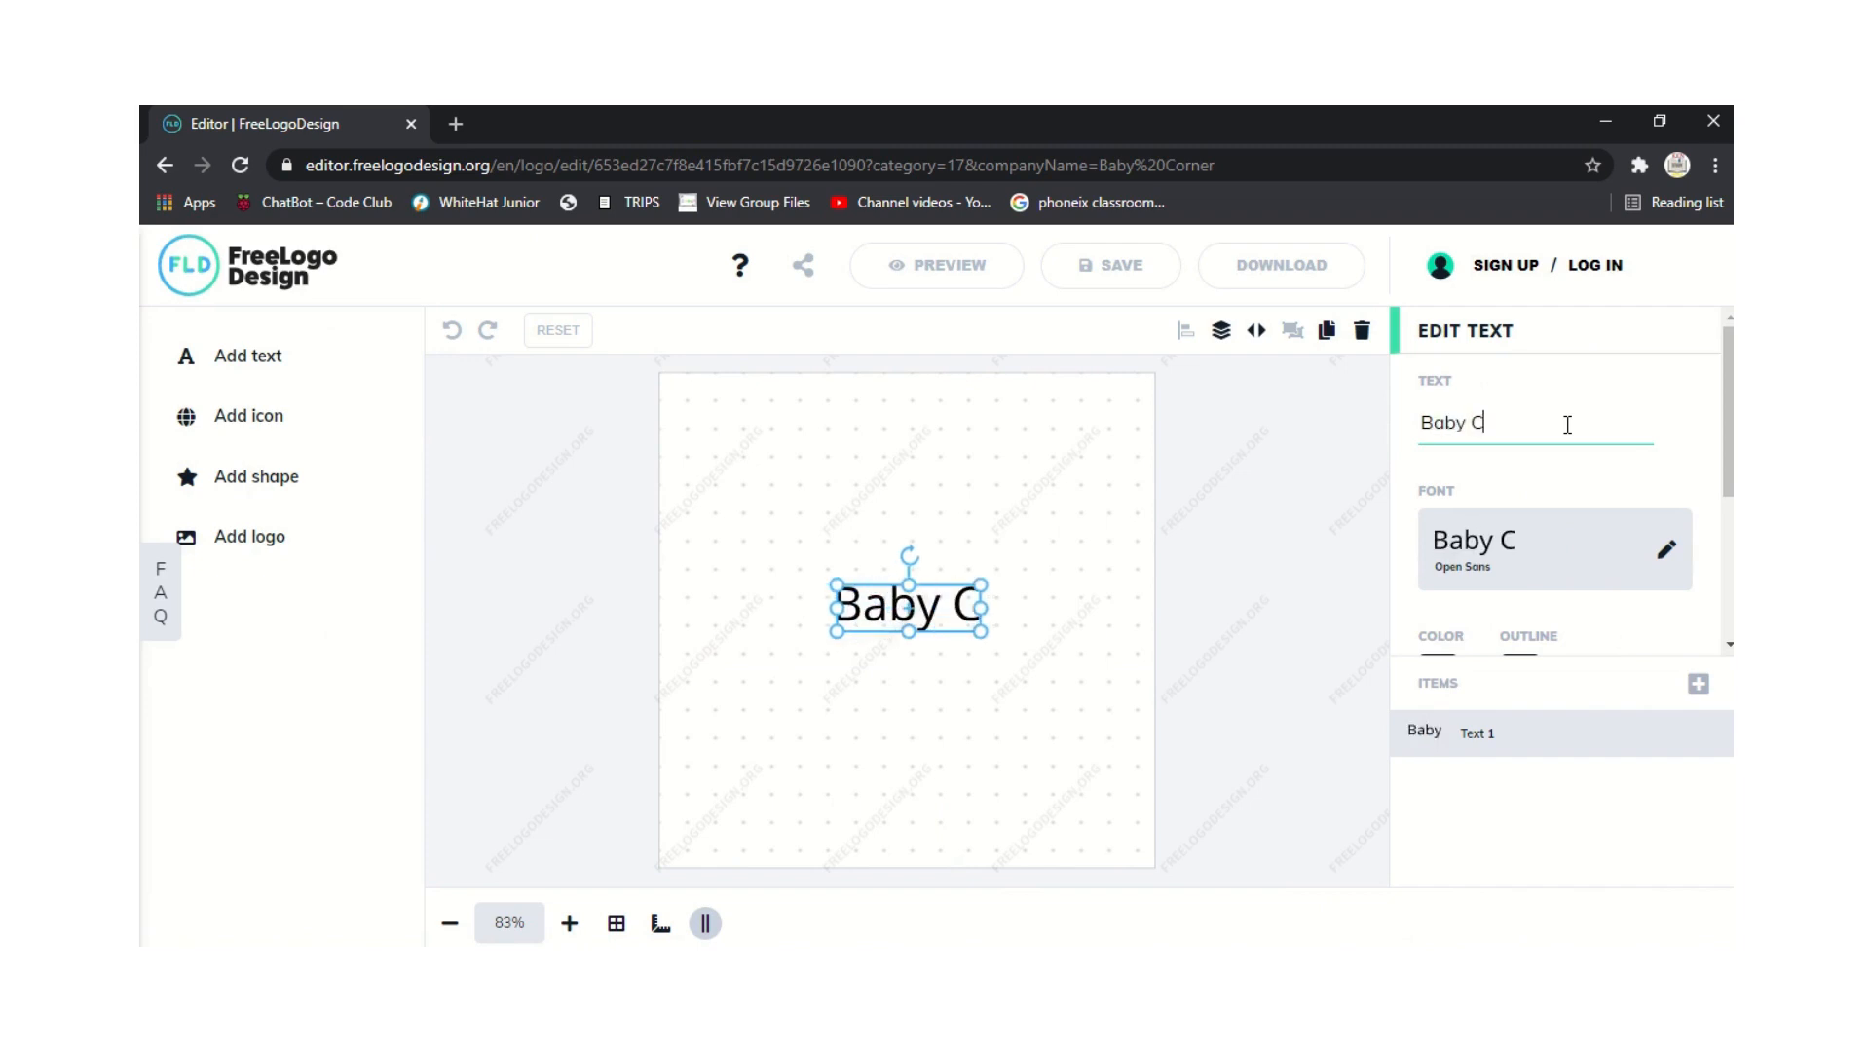
text(onc)
key(BackSpace)
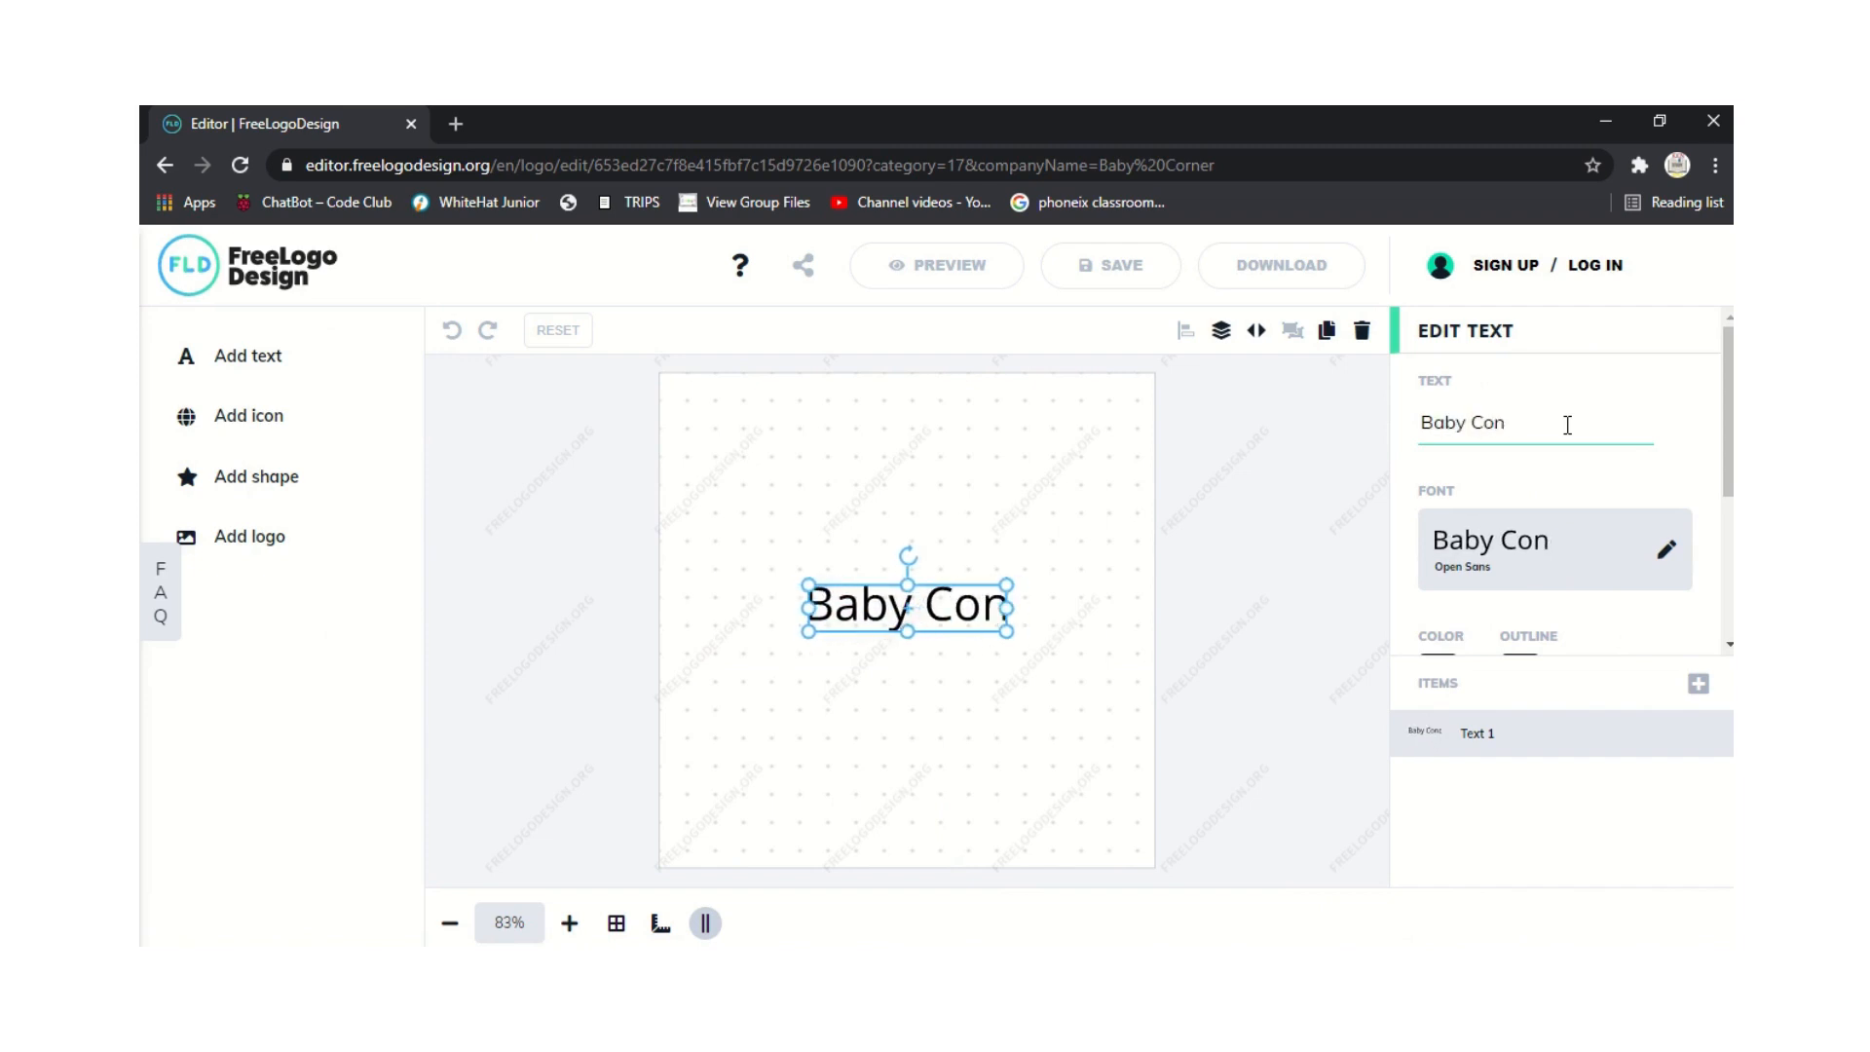
key(BackSpace)
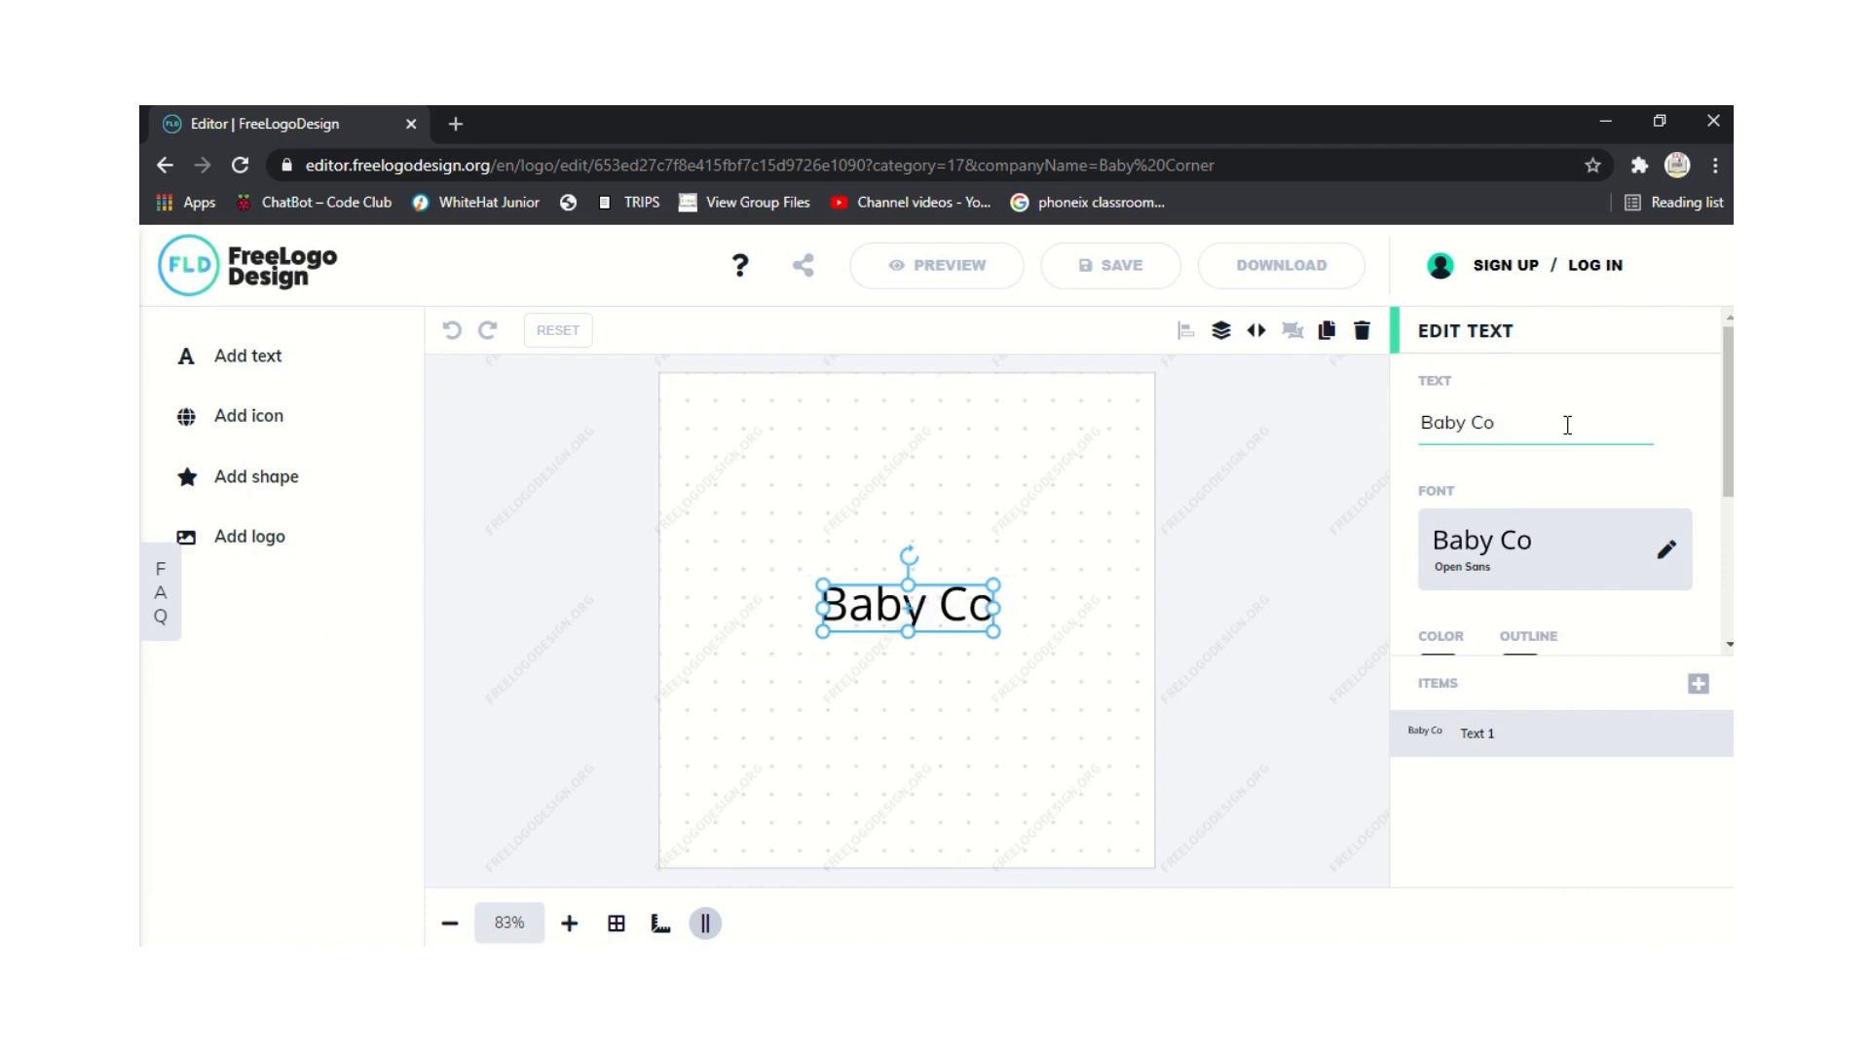
text(rner)
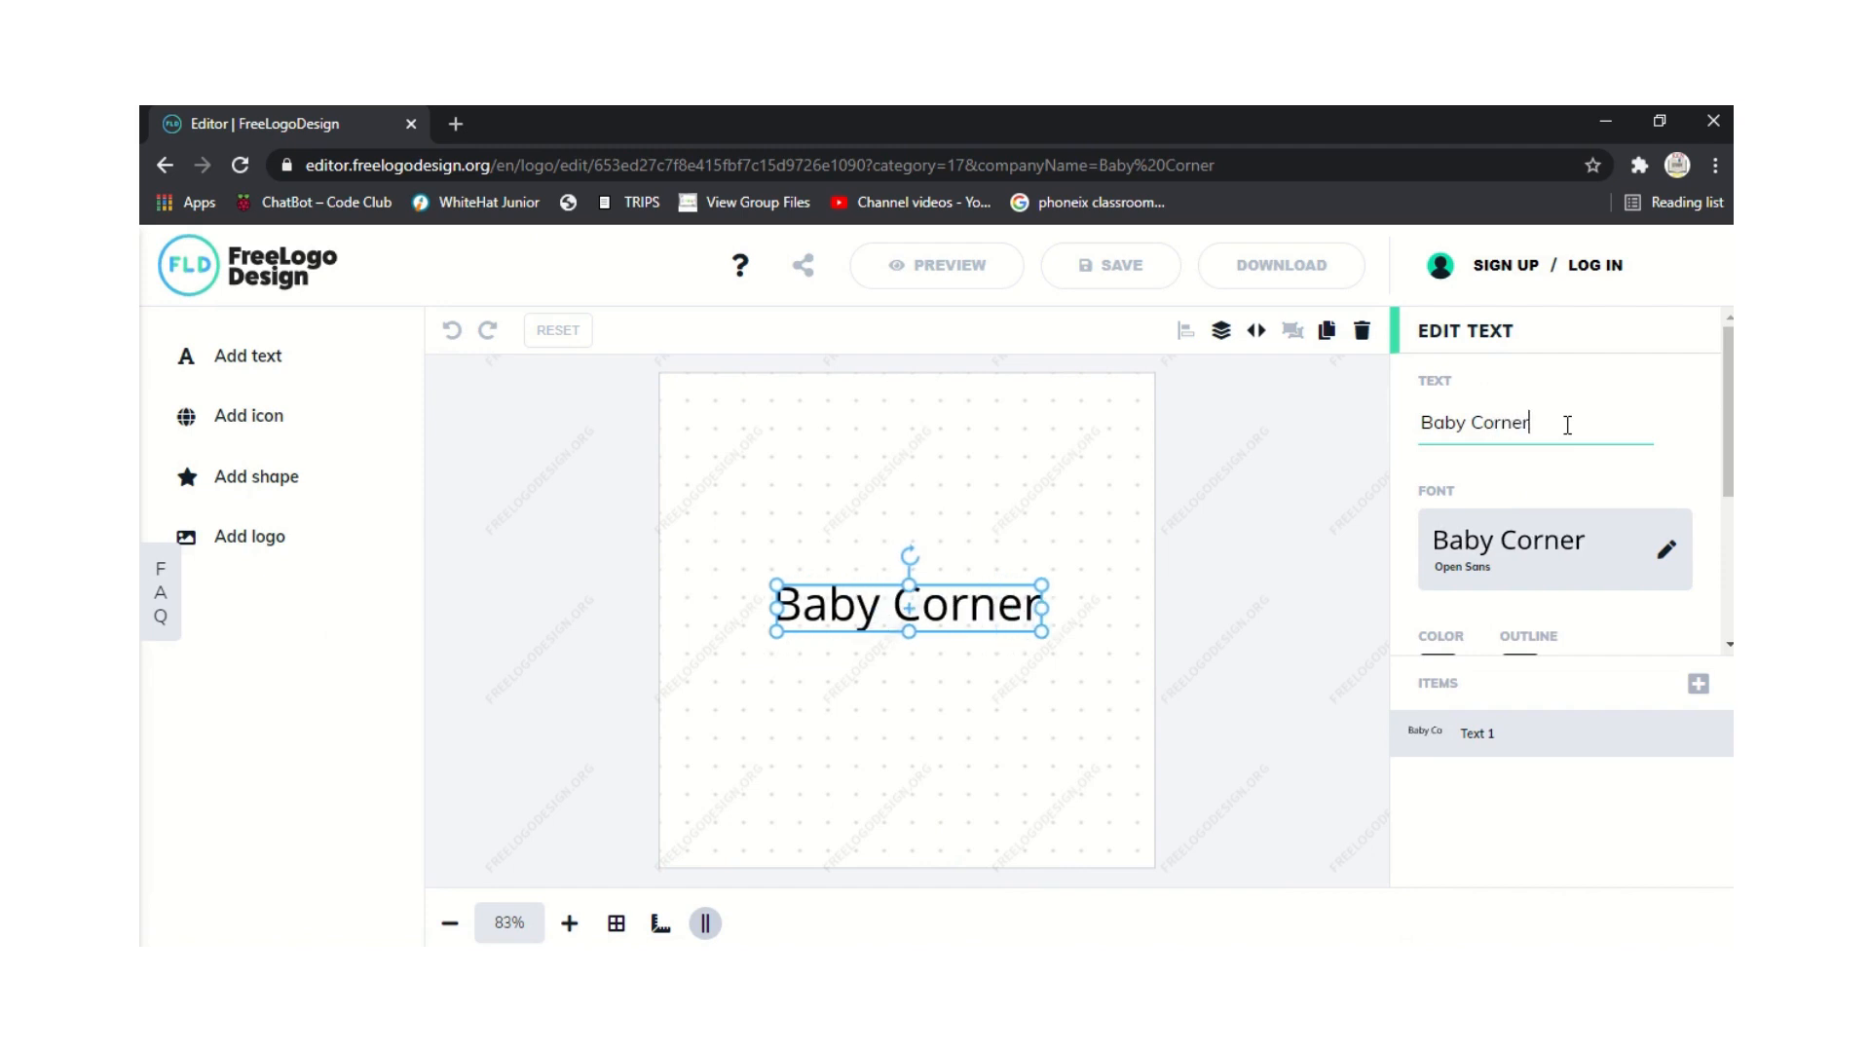
click(261, 423)
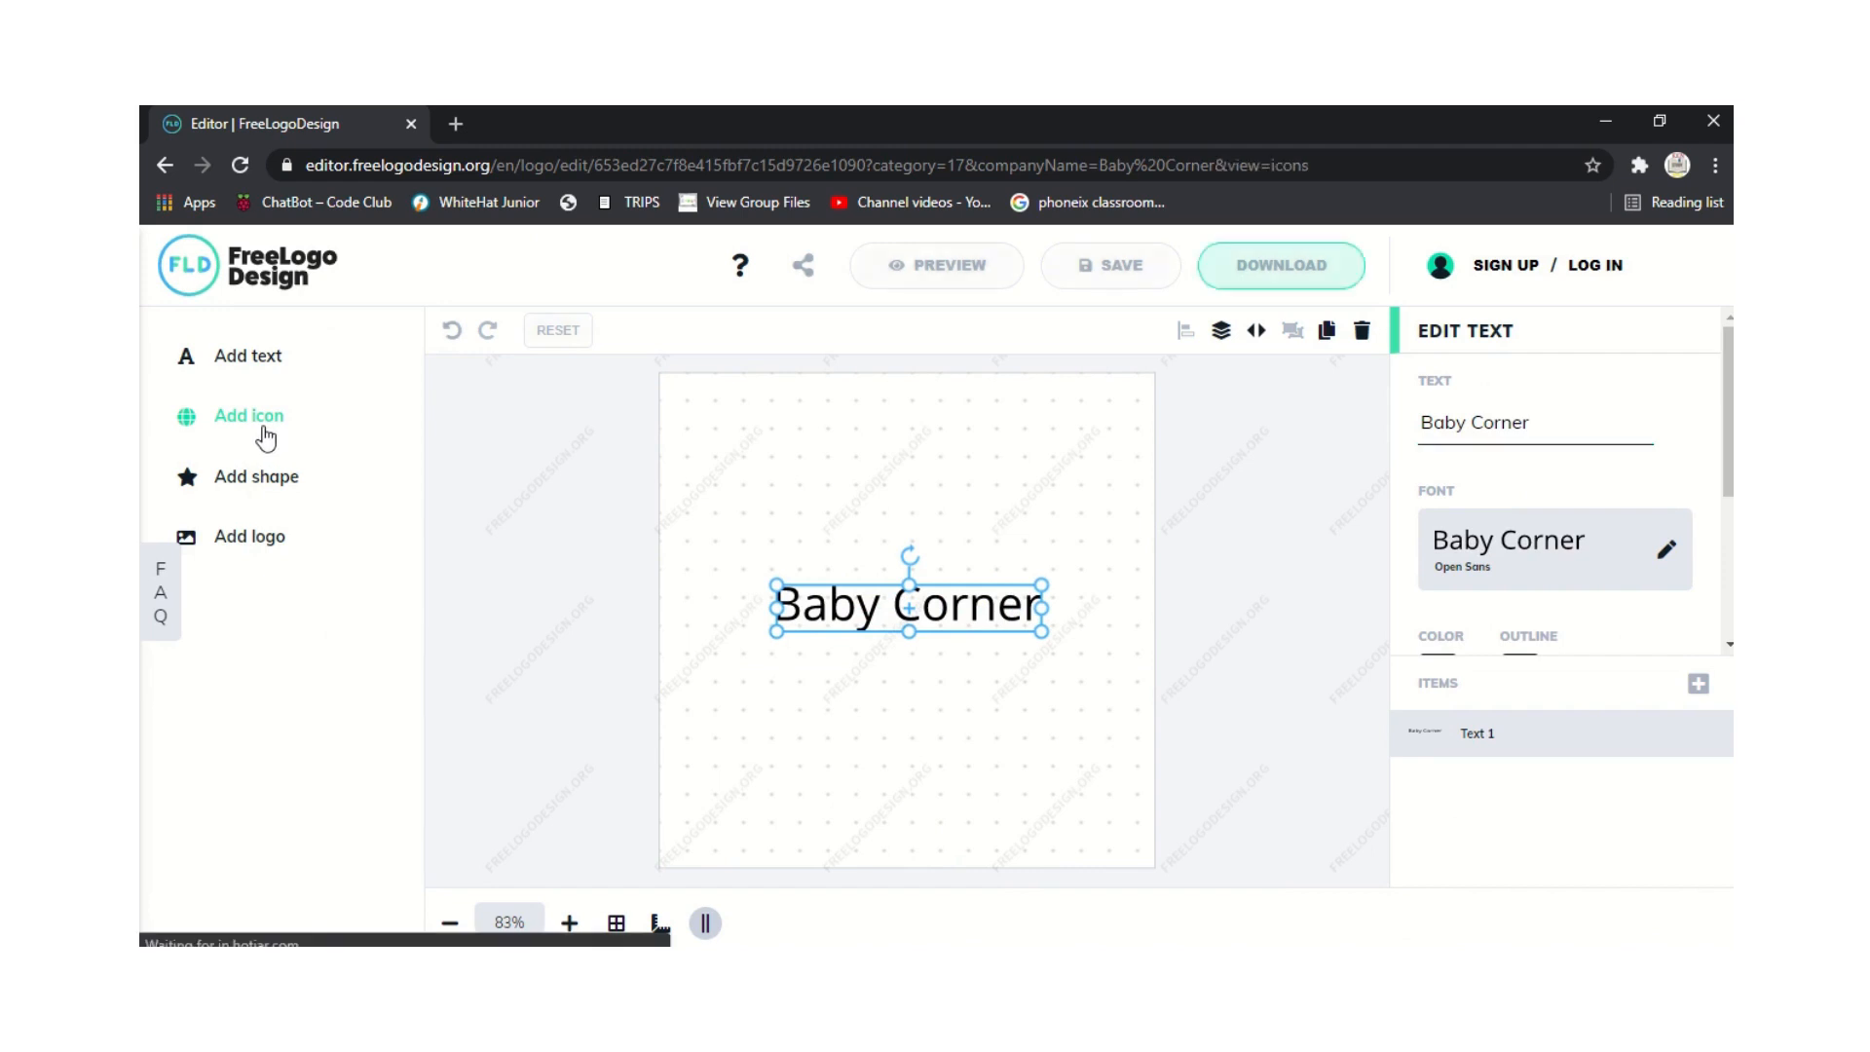
Add the black T-shirt icon from a Shirt search, enlarge it, and centre it.
click(542, 393)
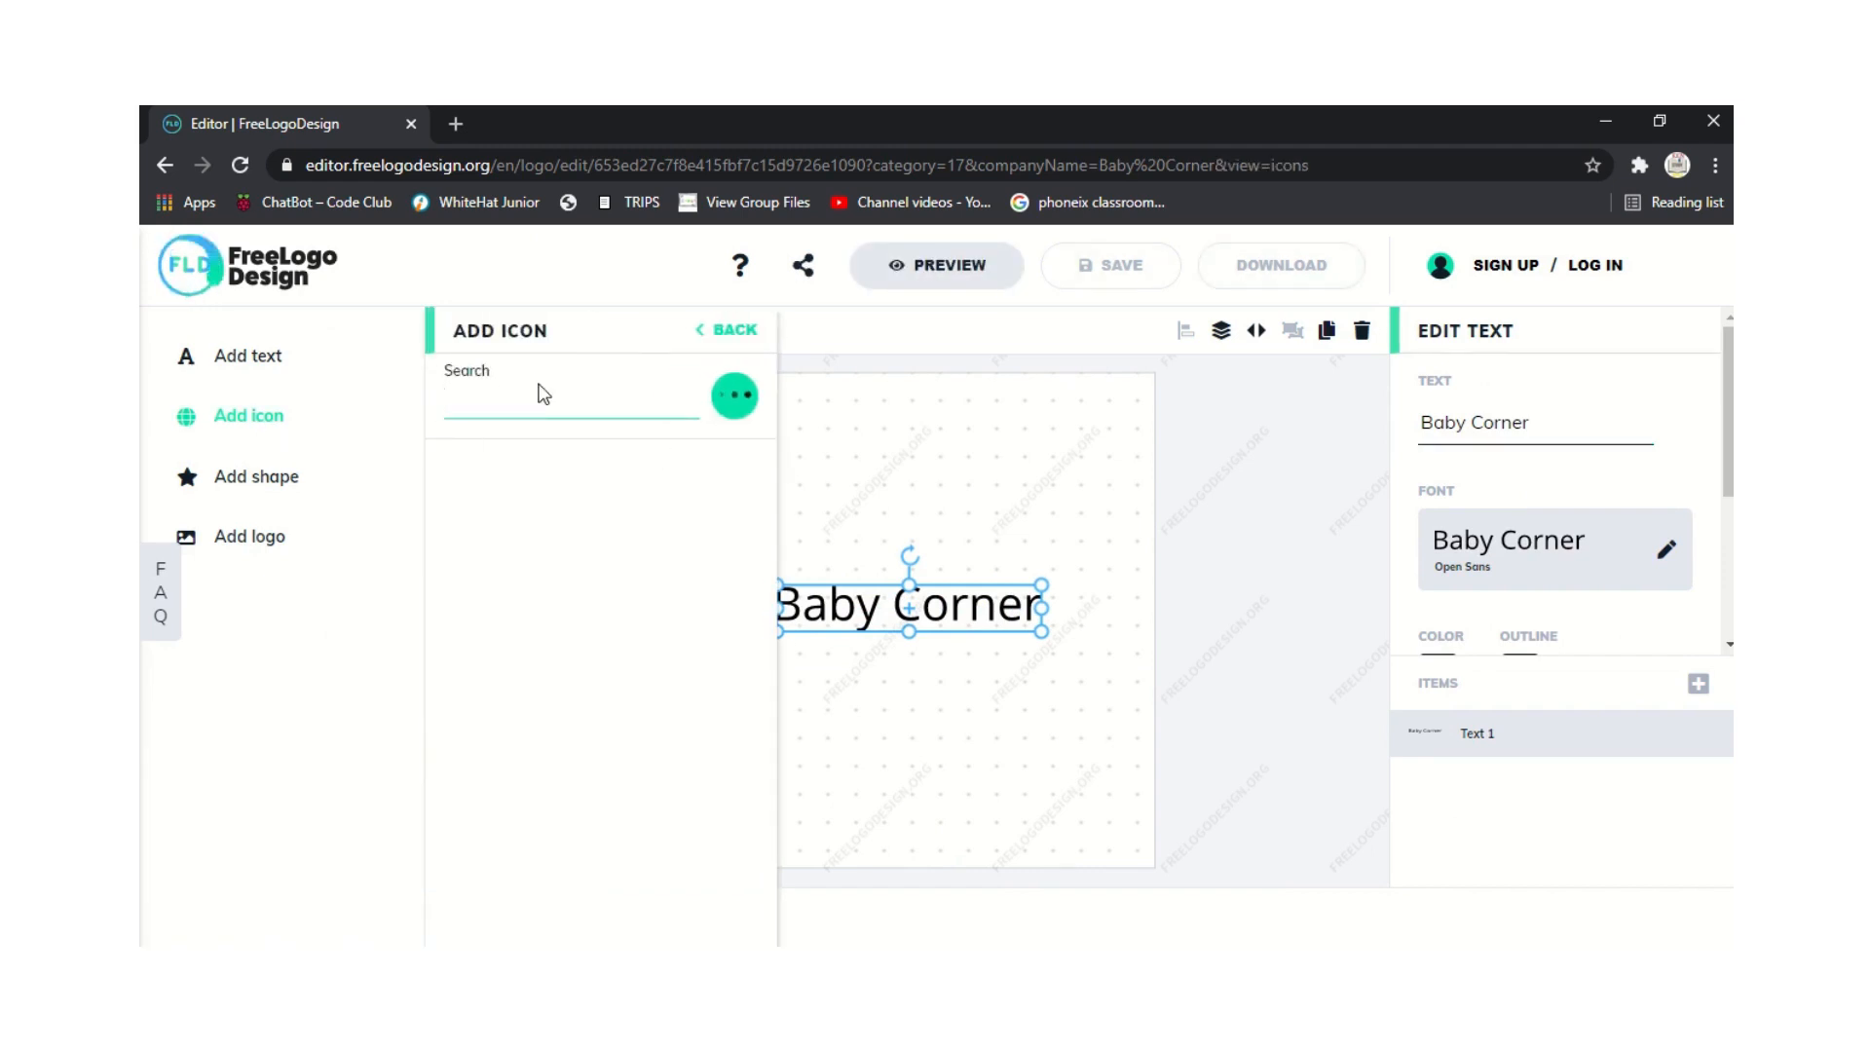
text(aS)
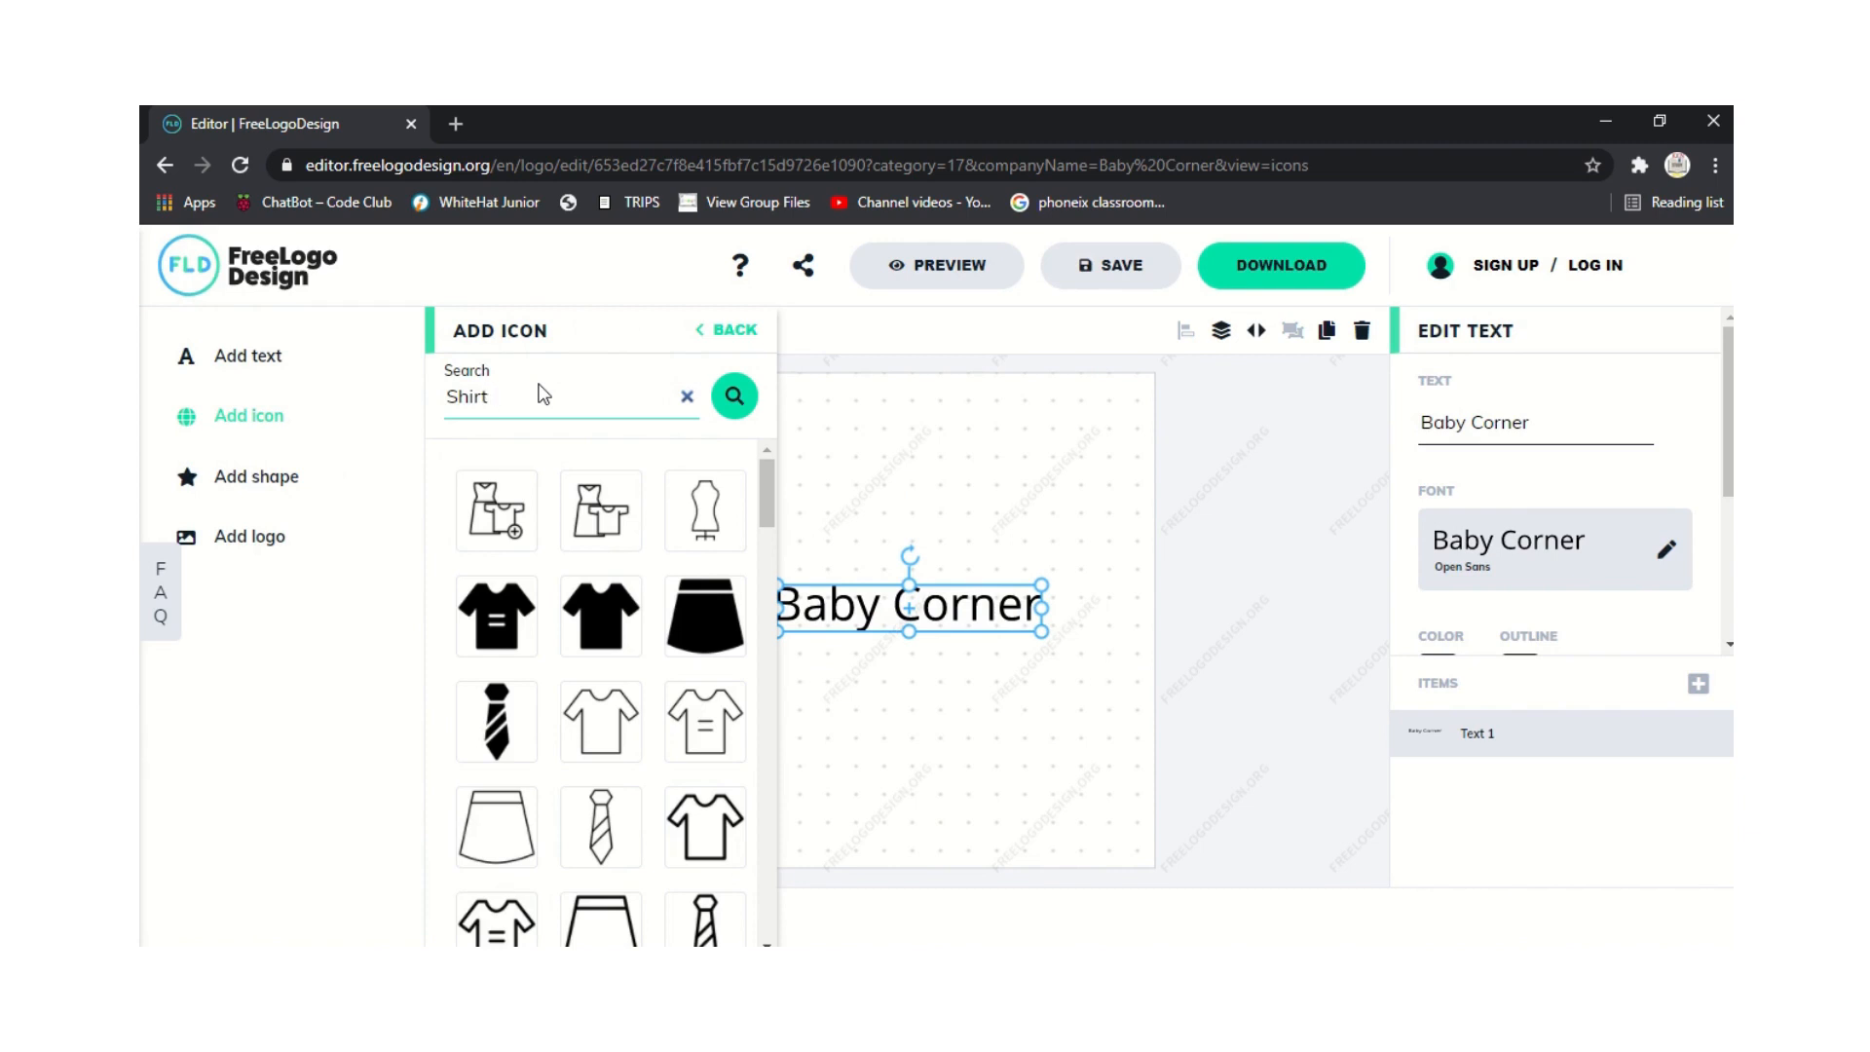
click(620, 660)
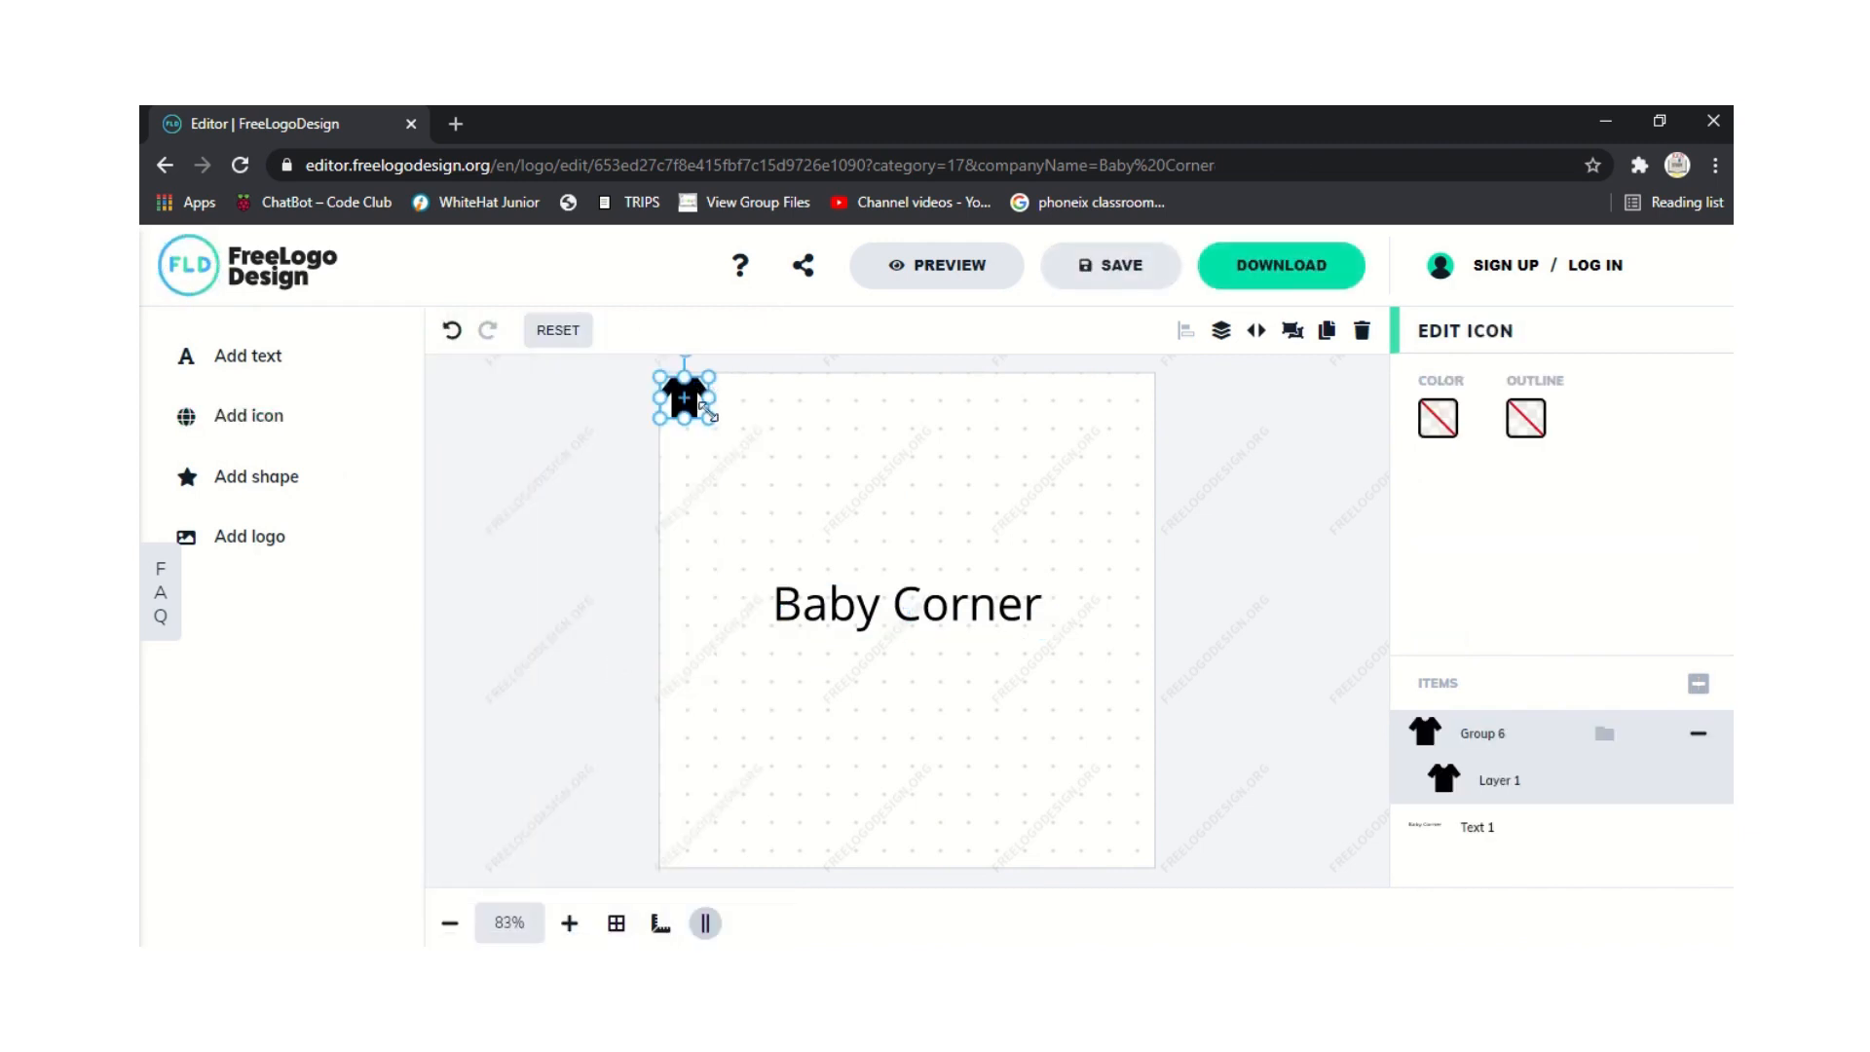
drag(709, 413, 880, 565)
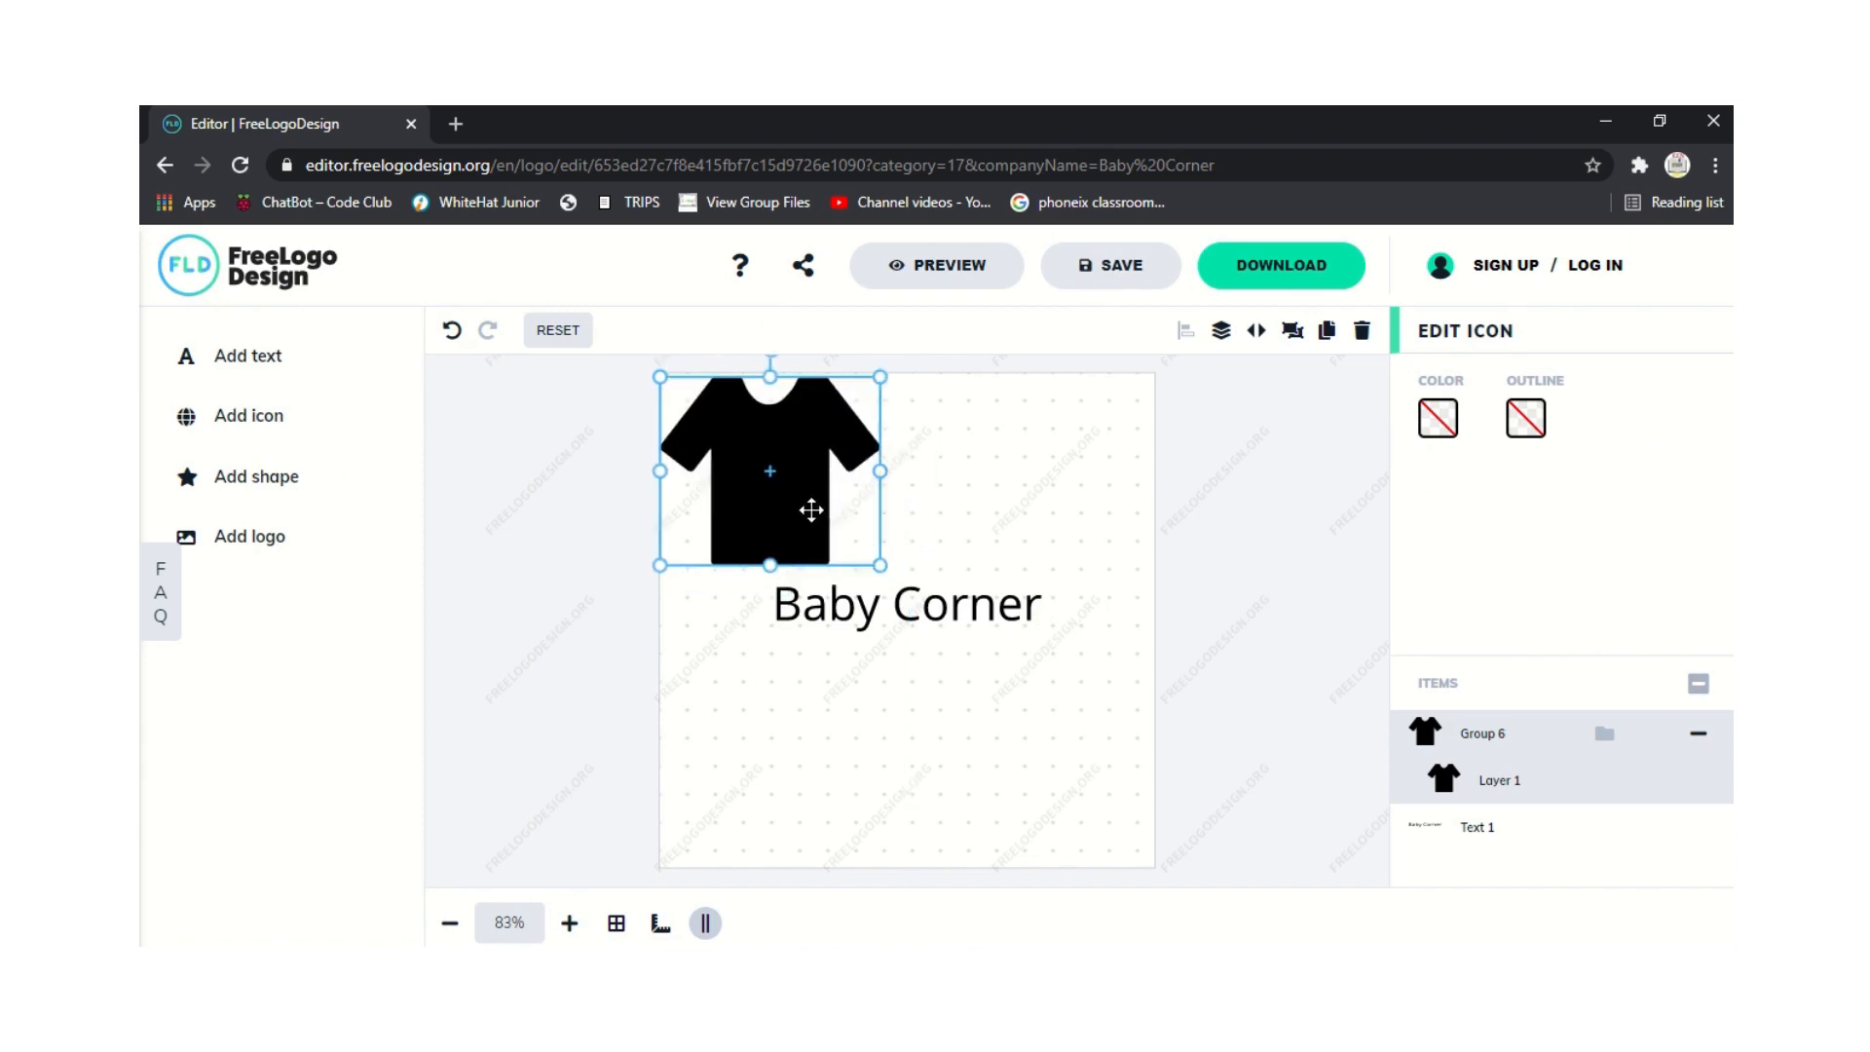
drag(811, 509, 943, 508)
Lower the Baby Corner text slightly and bring the T-shirt down closer to it.
click(846, 596)
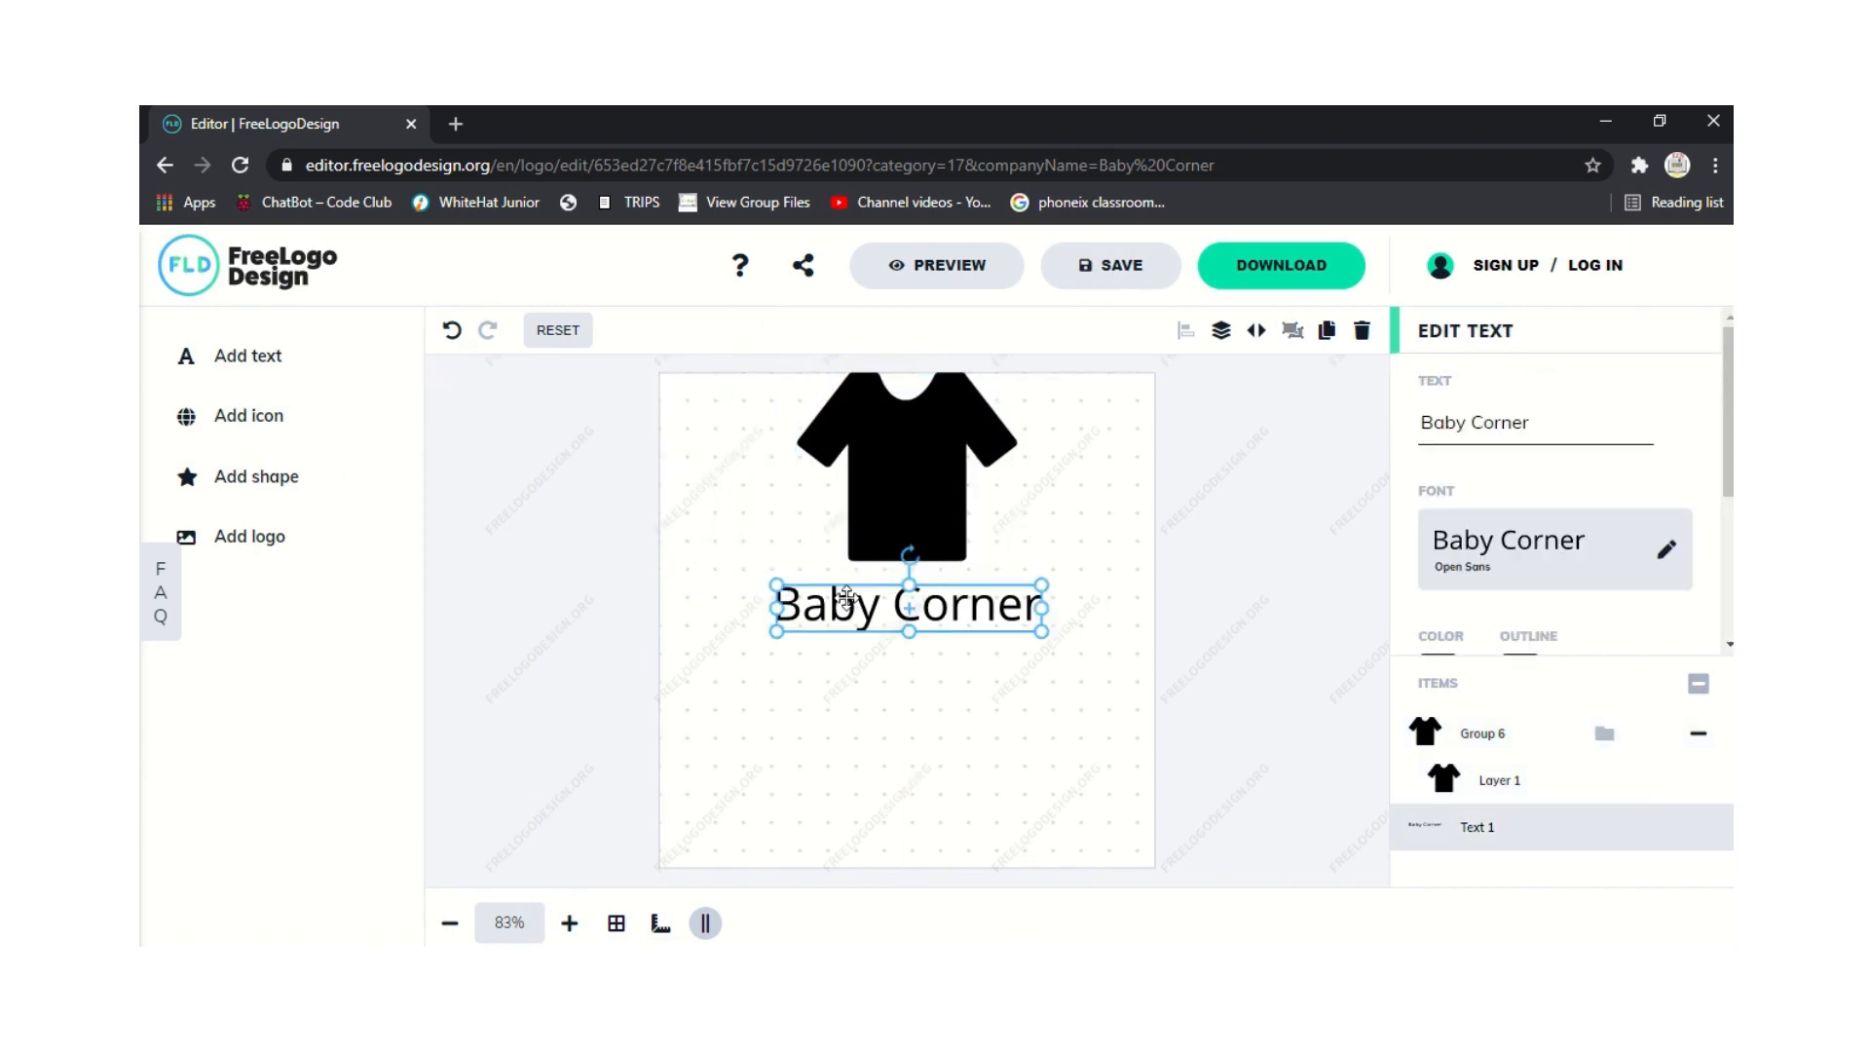
drag(836, 608, 835, 642)
click(905, 441)
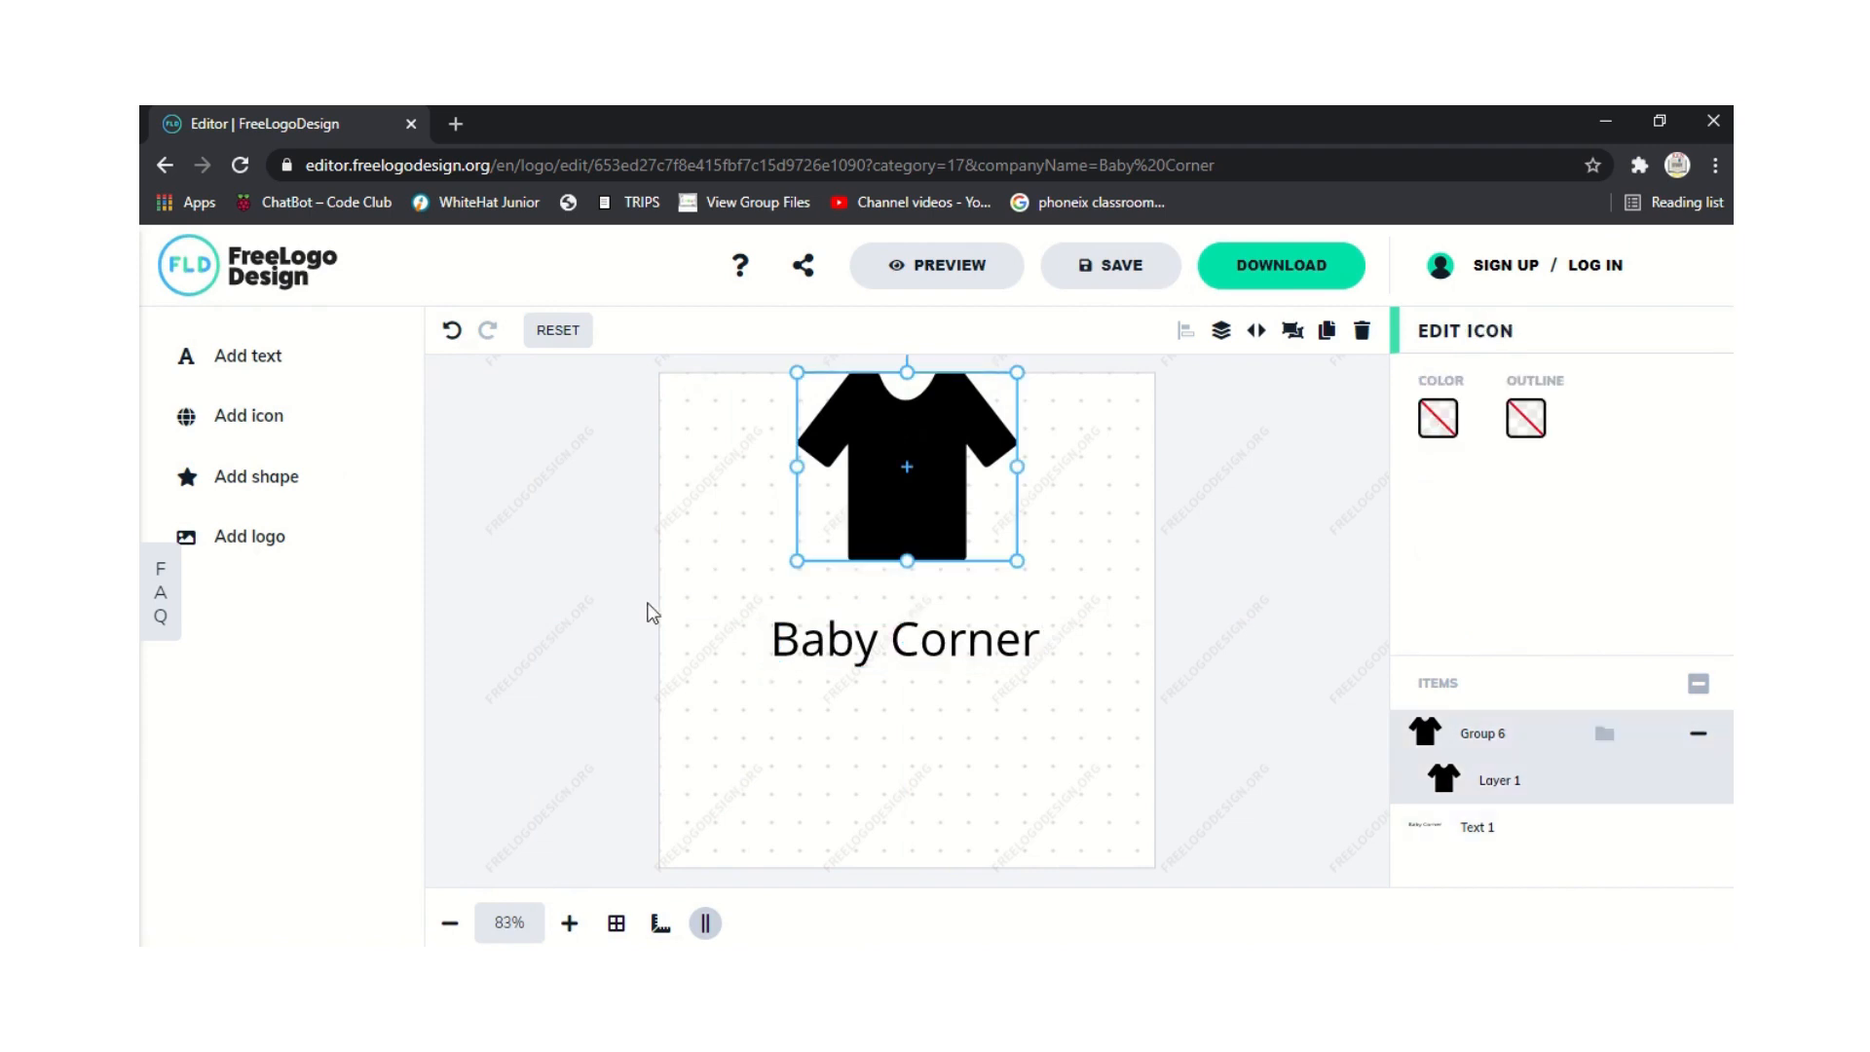
drag(883, 491, 885, 535)
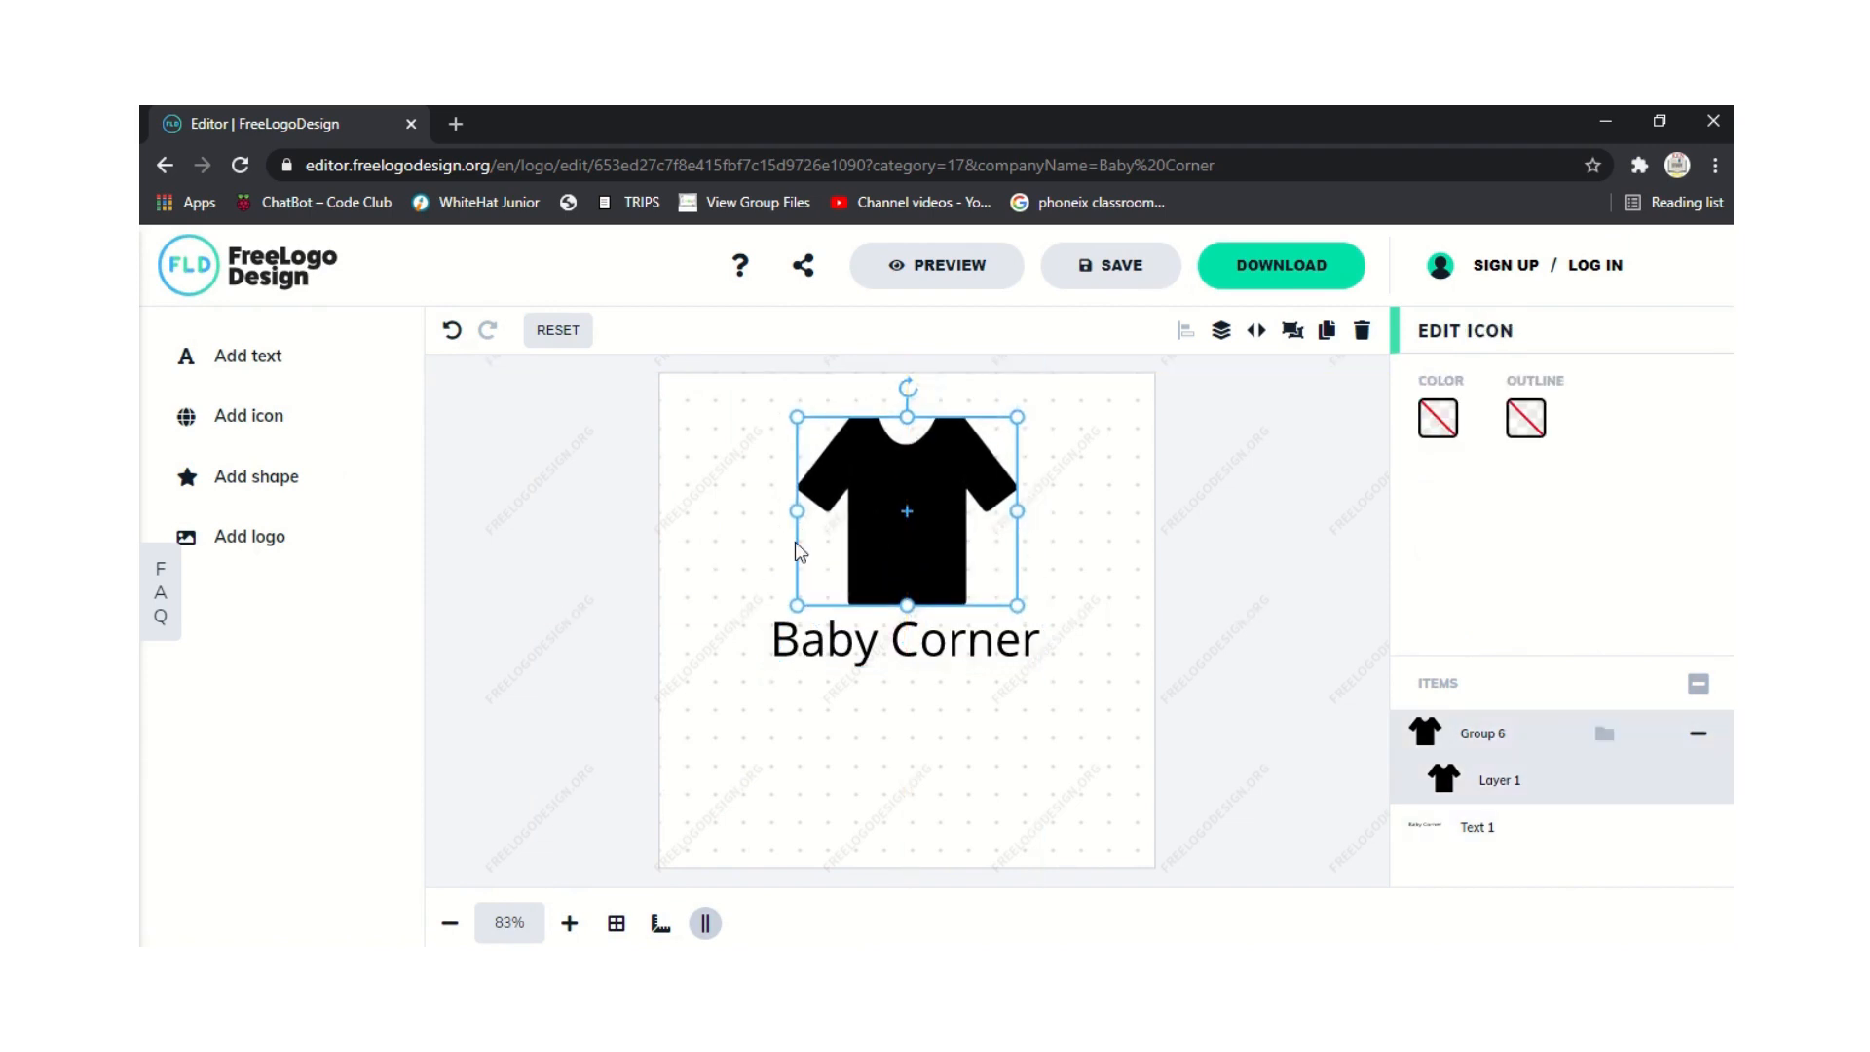
click(877, 537)
Recolour the T-shirt fill to blue 404DBF.
click(1439, 419)
click(1194, 594)
click(1267, 596)
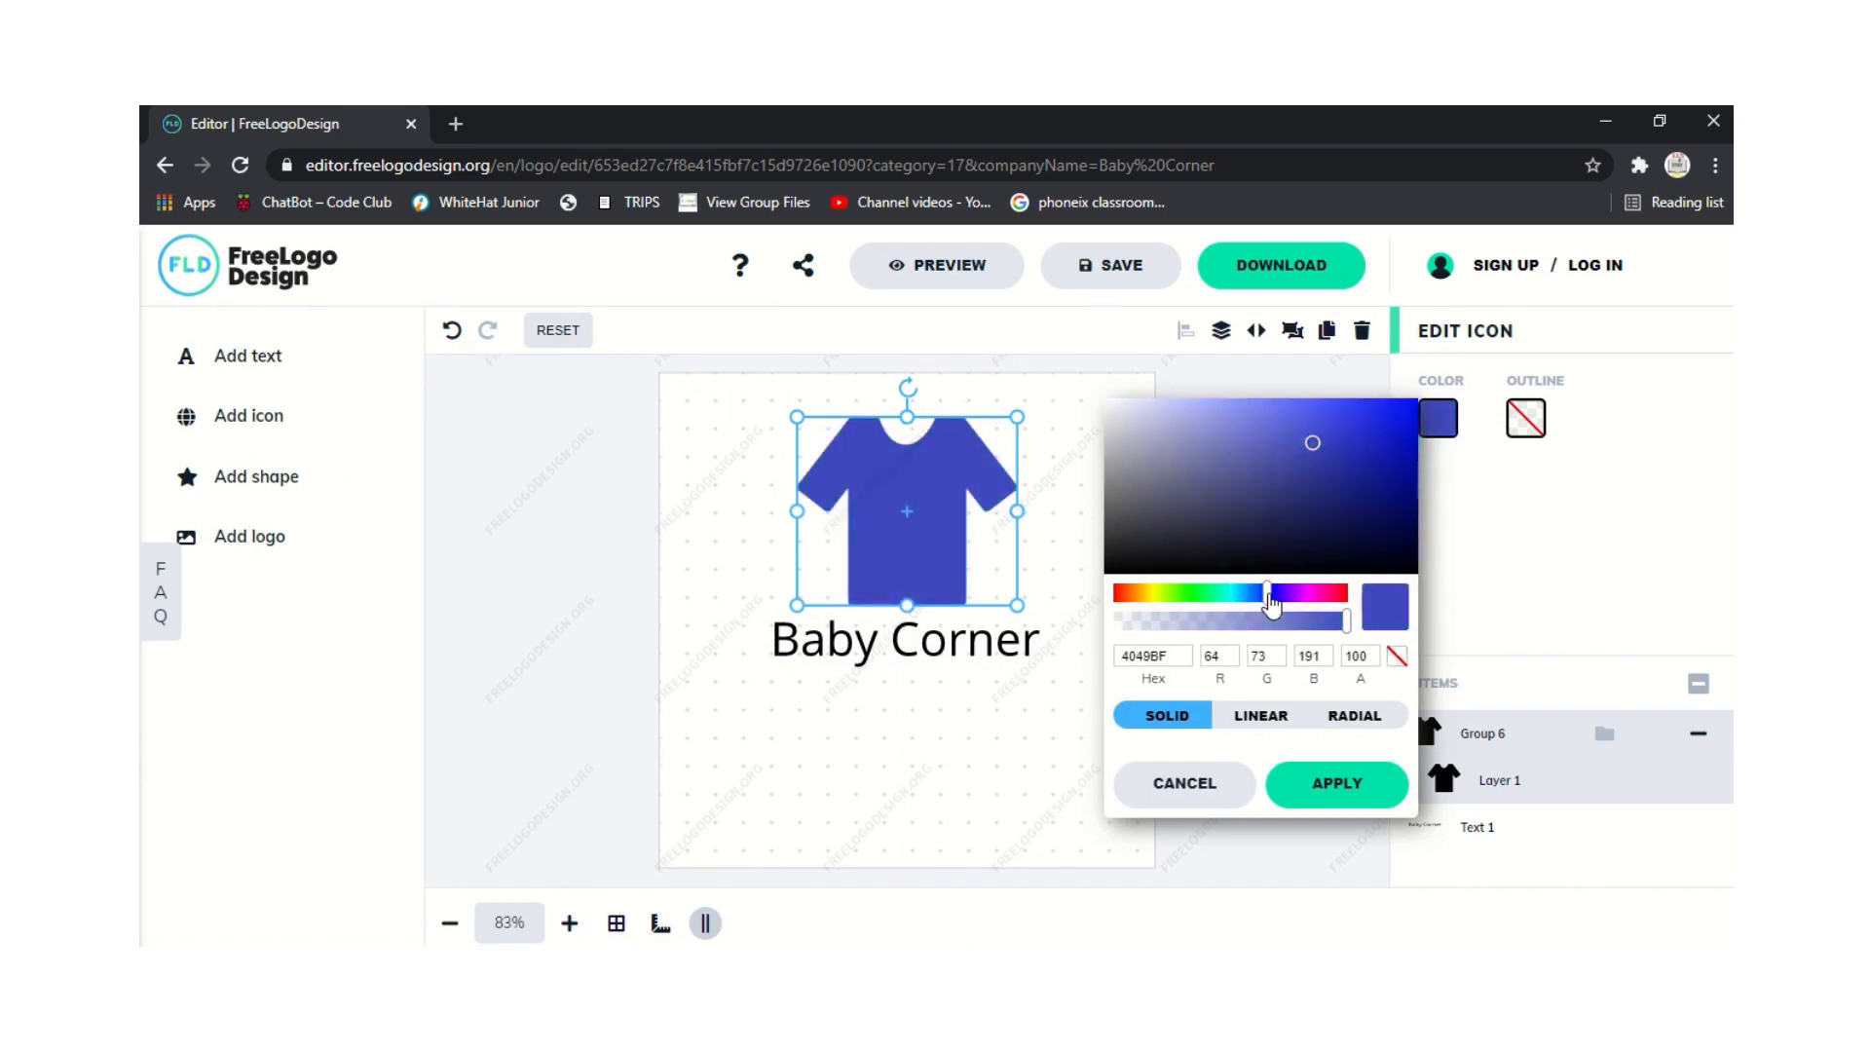
click(1273, 594)
click(1270, 596)
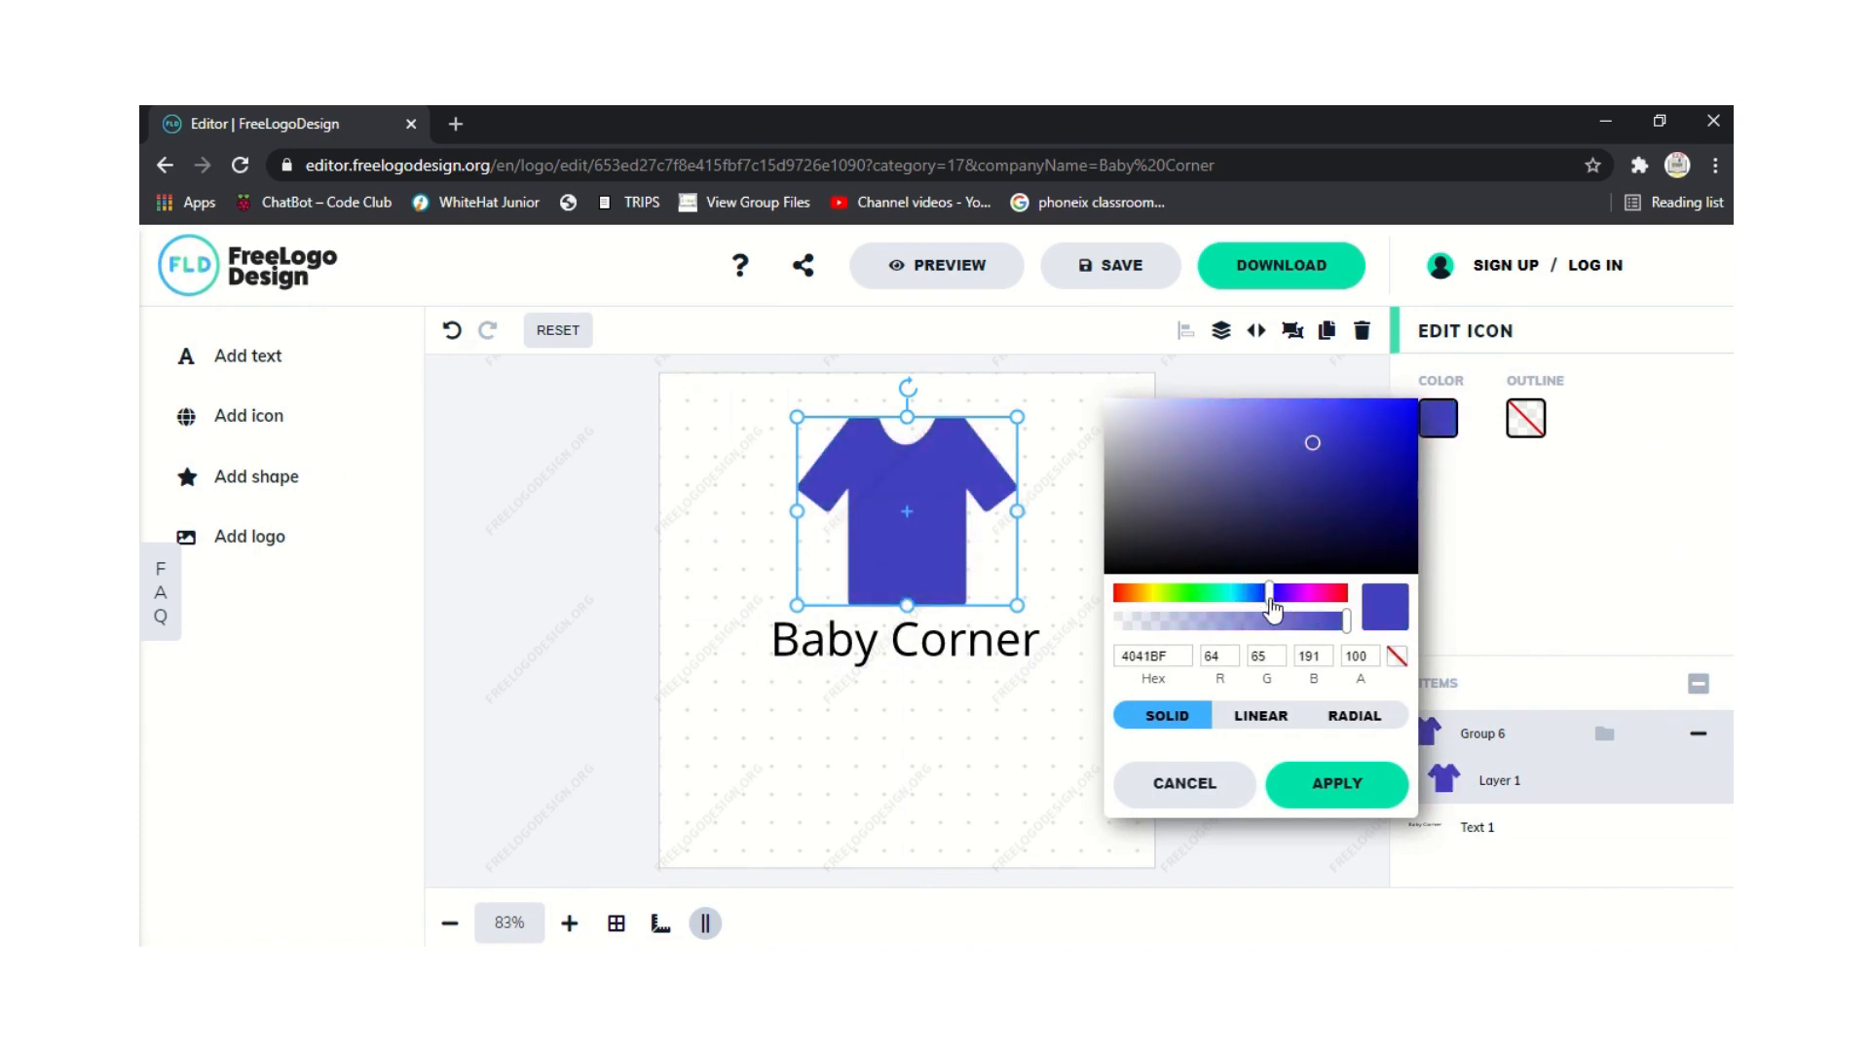
click(1522, 421)
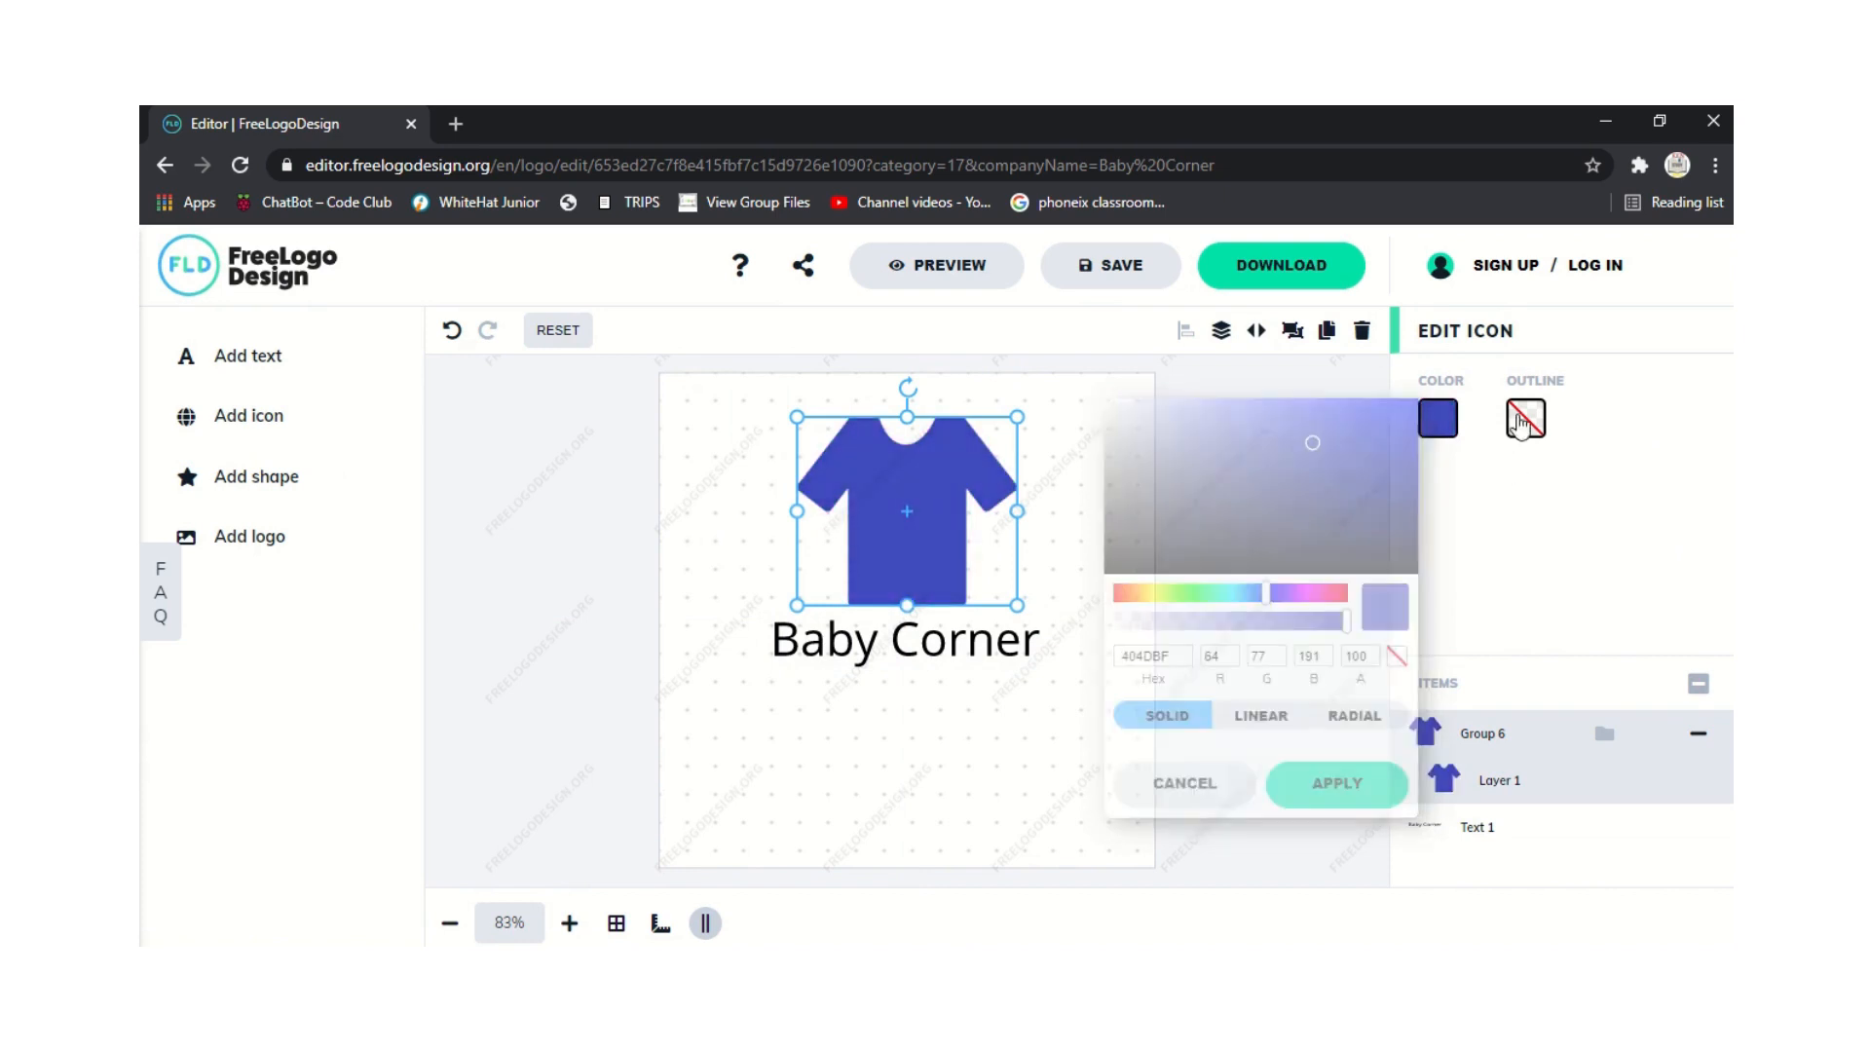
Give the T-shirt a green 56BF40 outline and deselect it.
click(1526, 419)
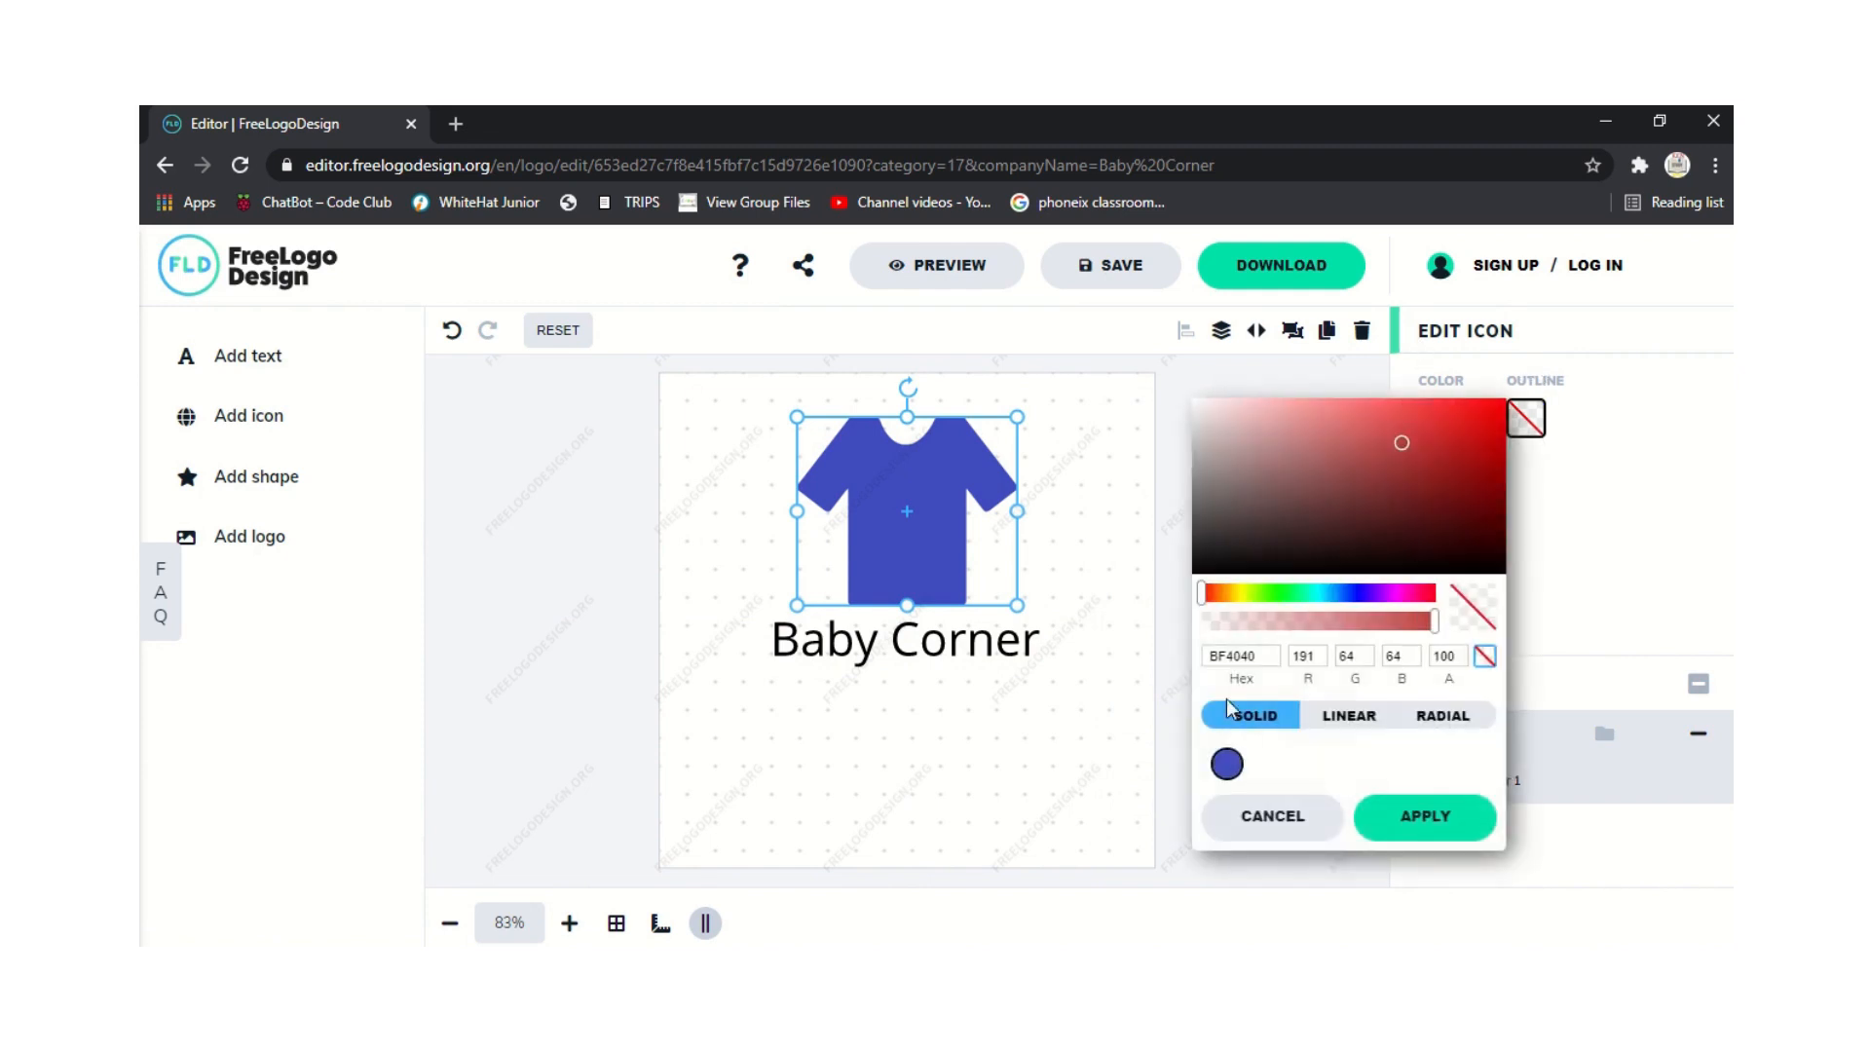
drag(1235, 604, 1274, 596)
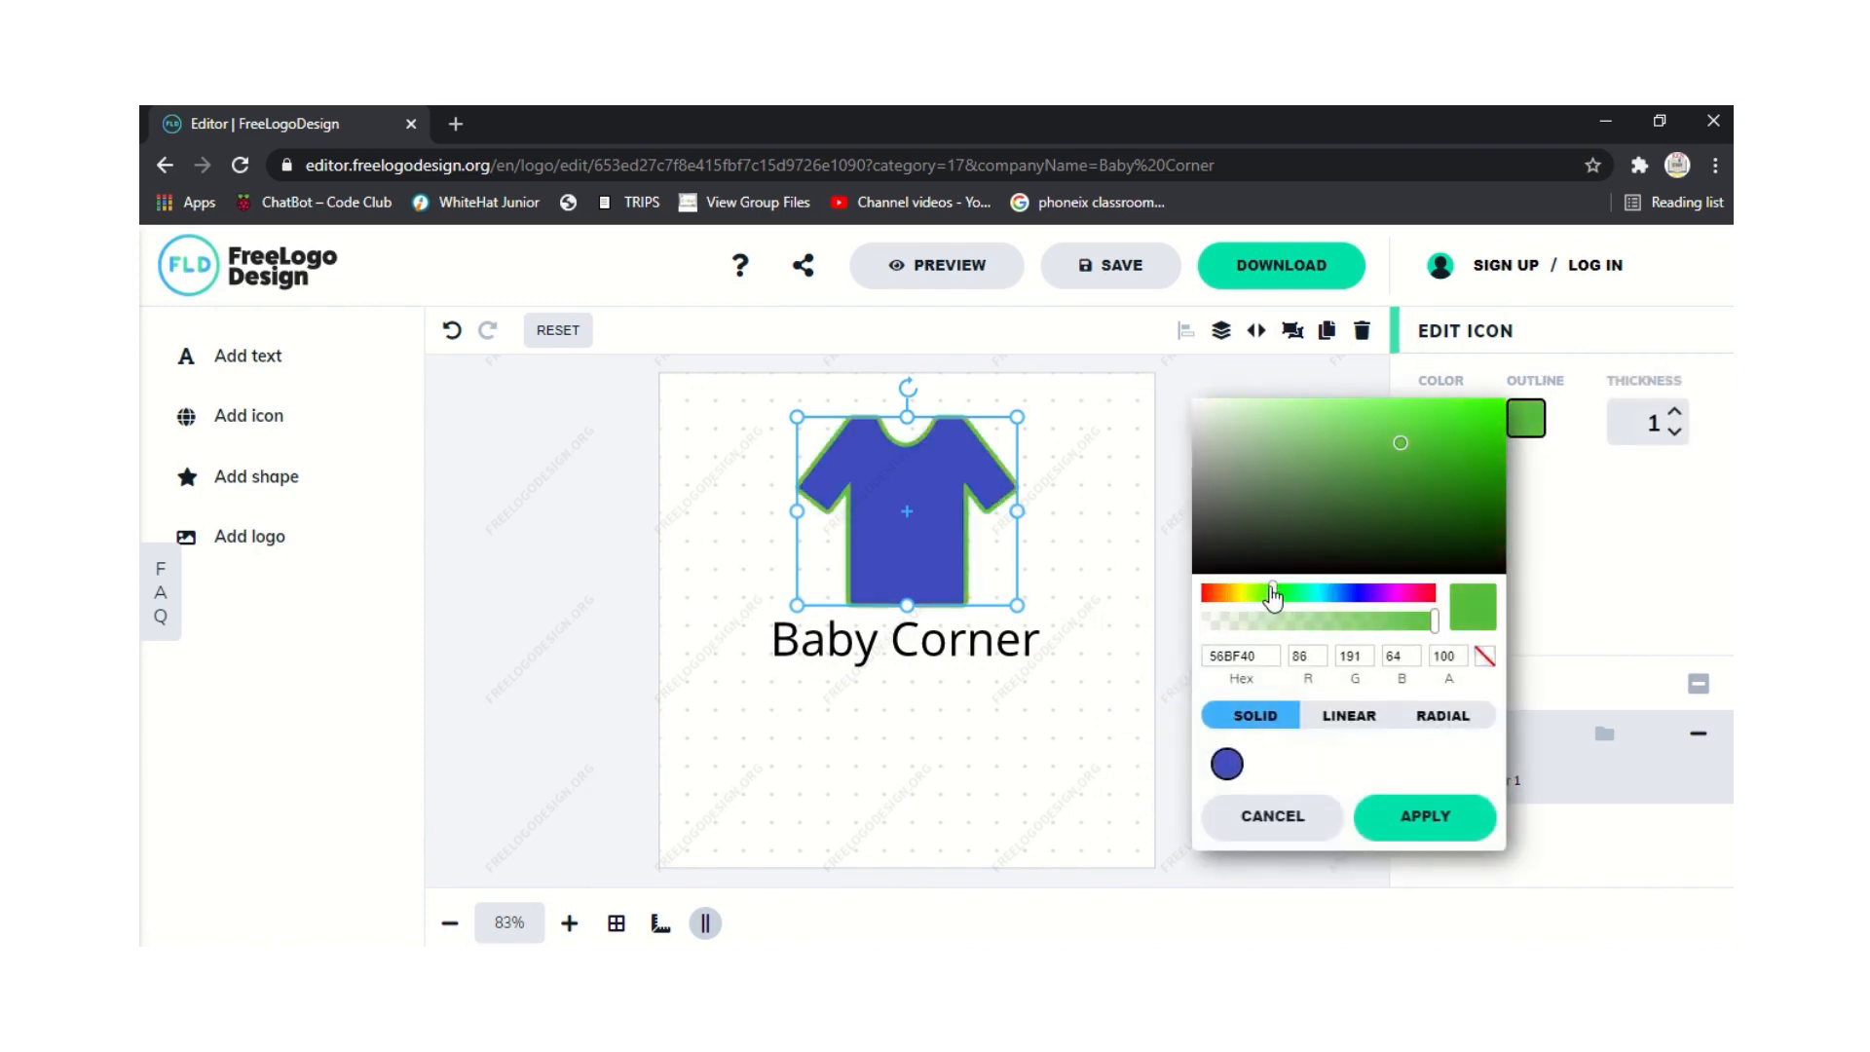
click(765, 701)
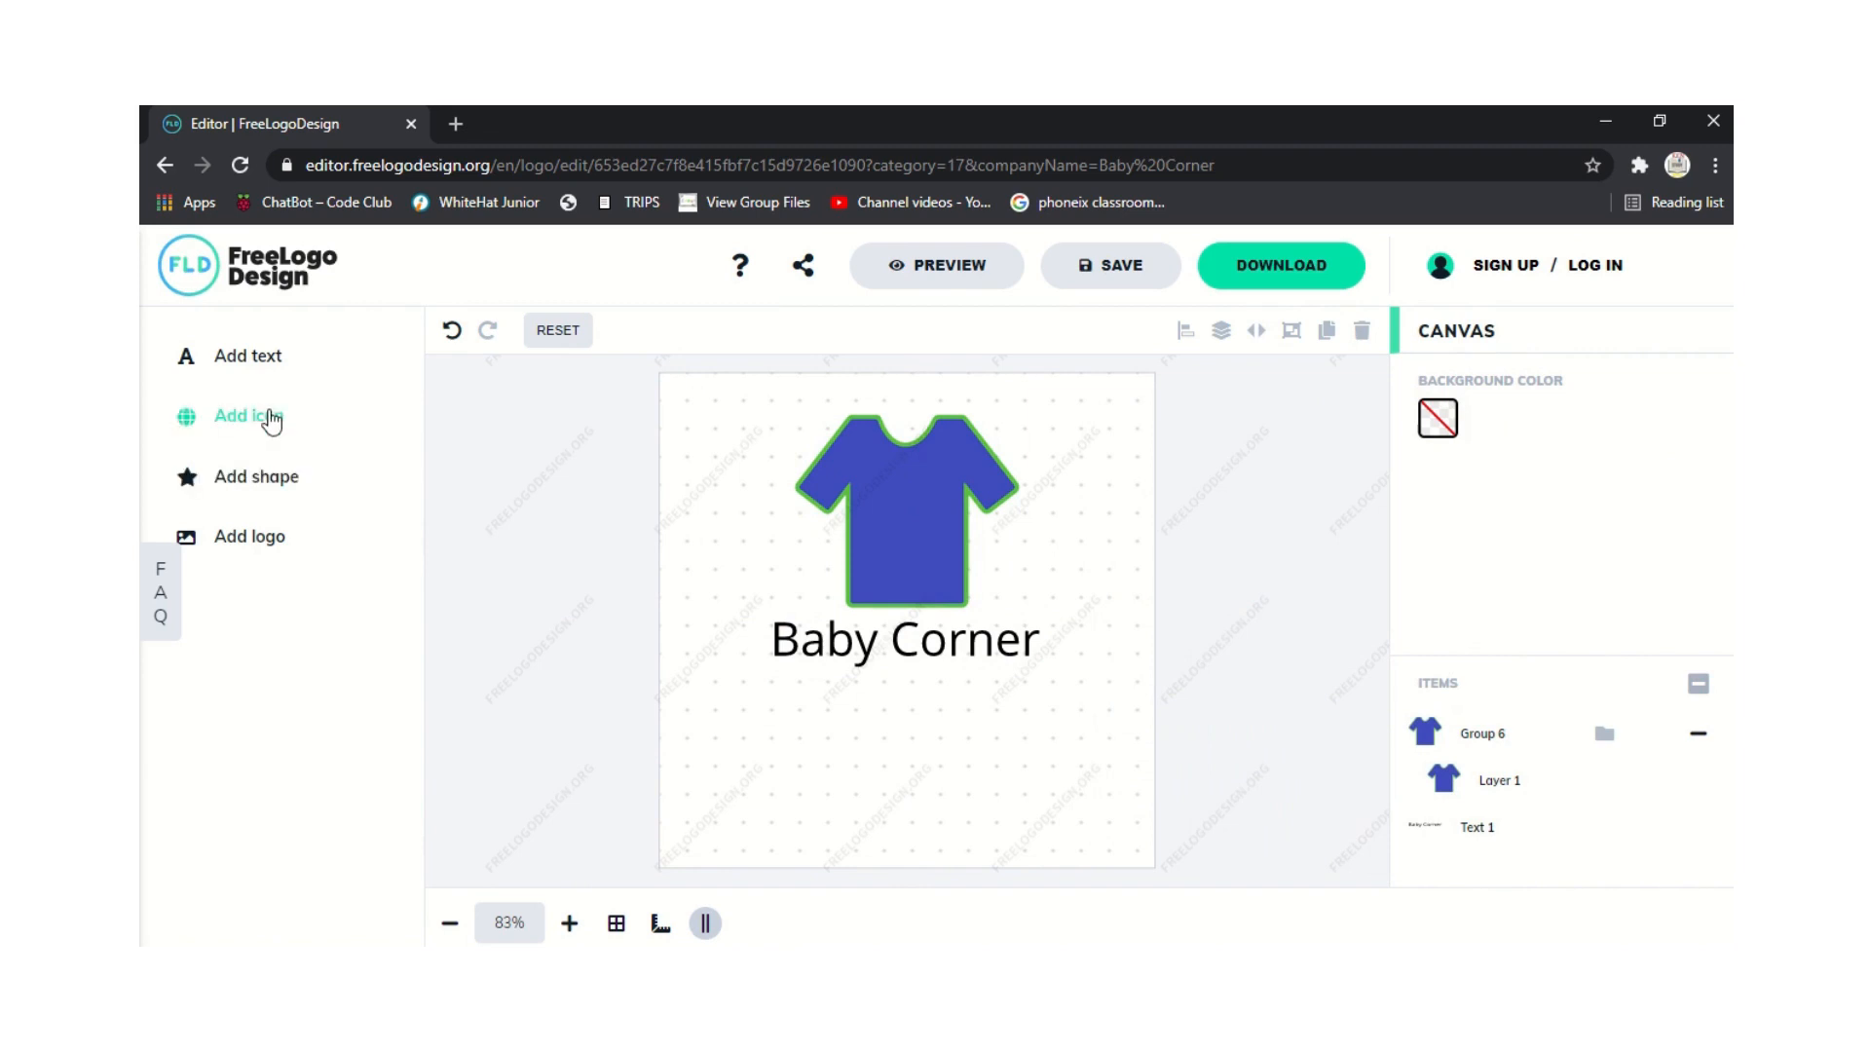
Add the ribbon banner shape and drag it down behind the Baby Corner text.
click(270, 419)
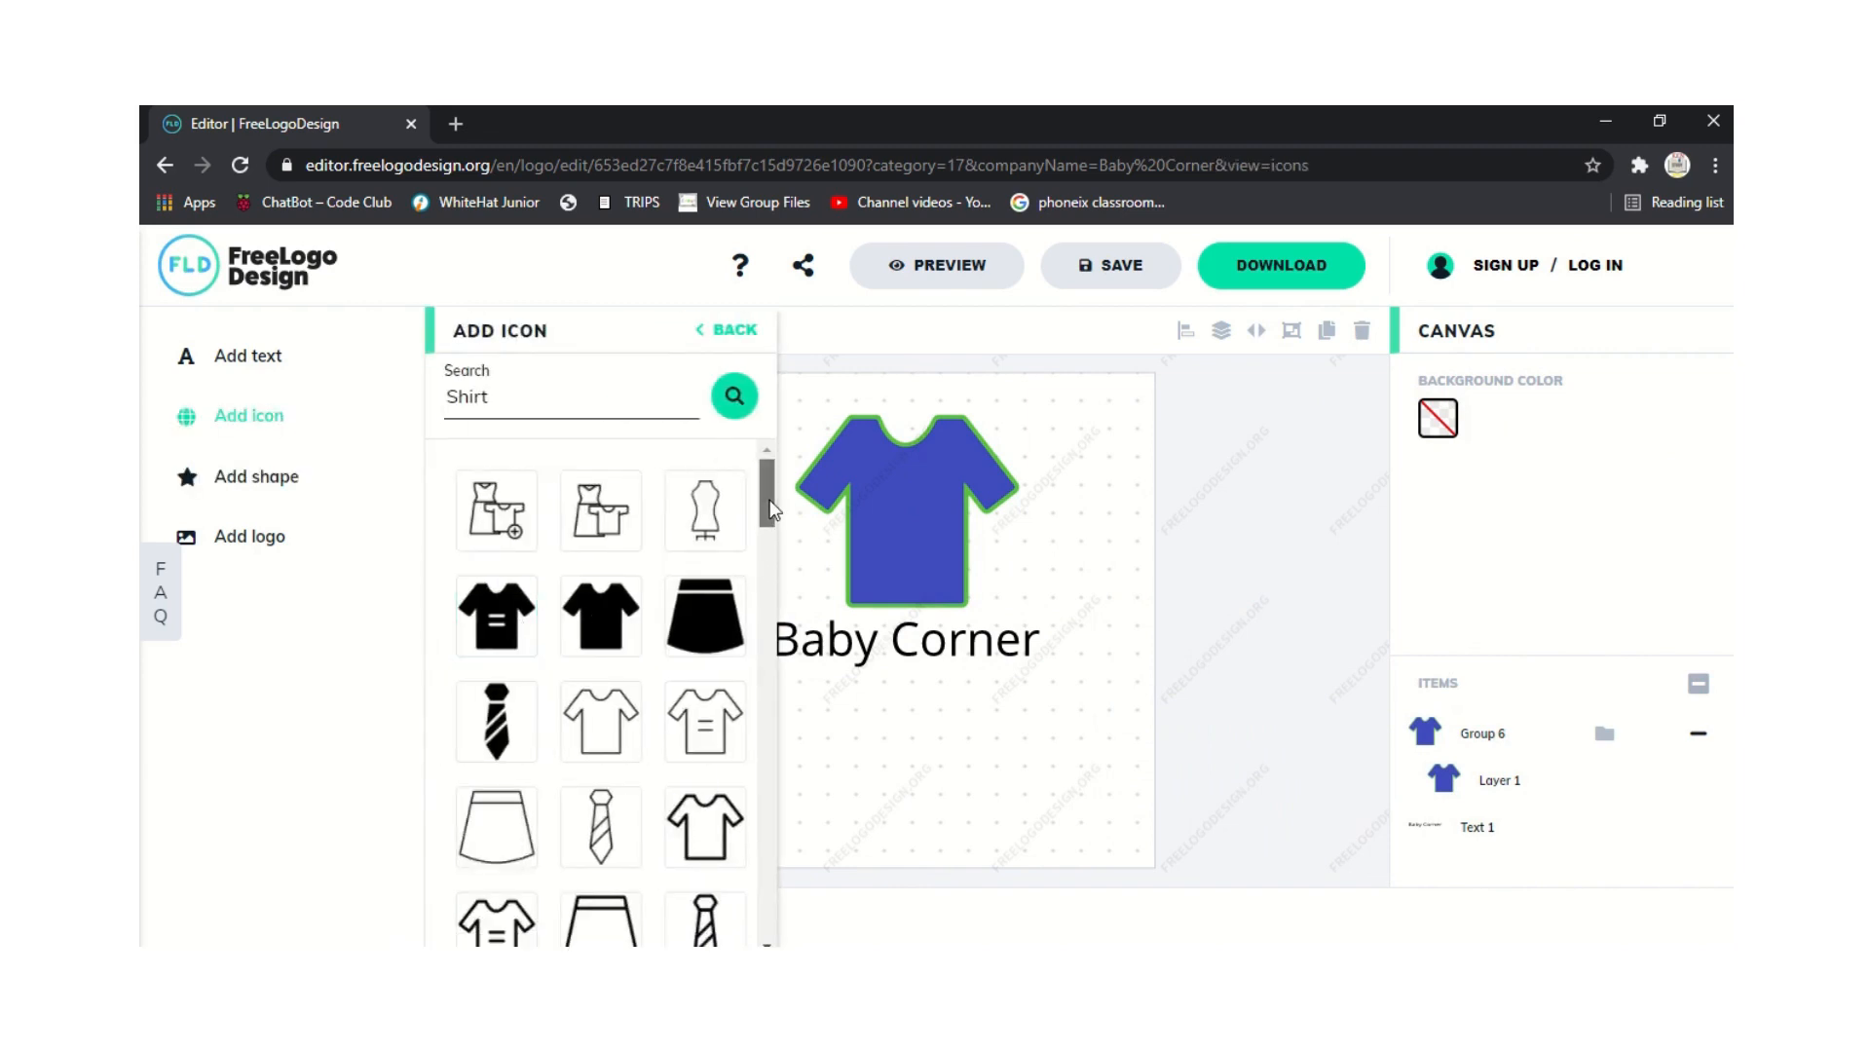
scroll(770, 509, down, 1)
click(207, 487)
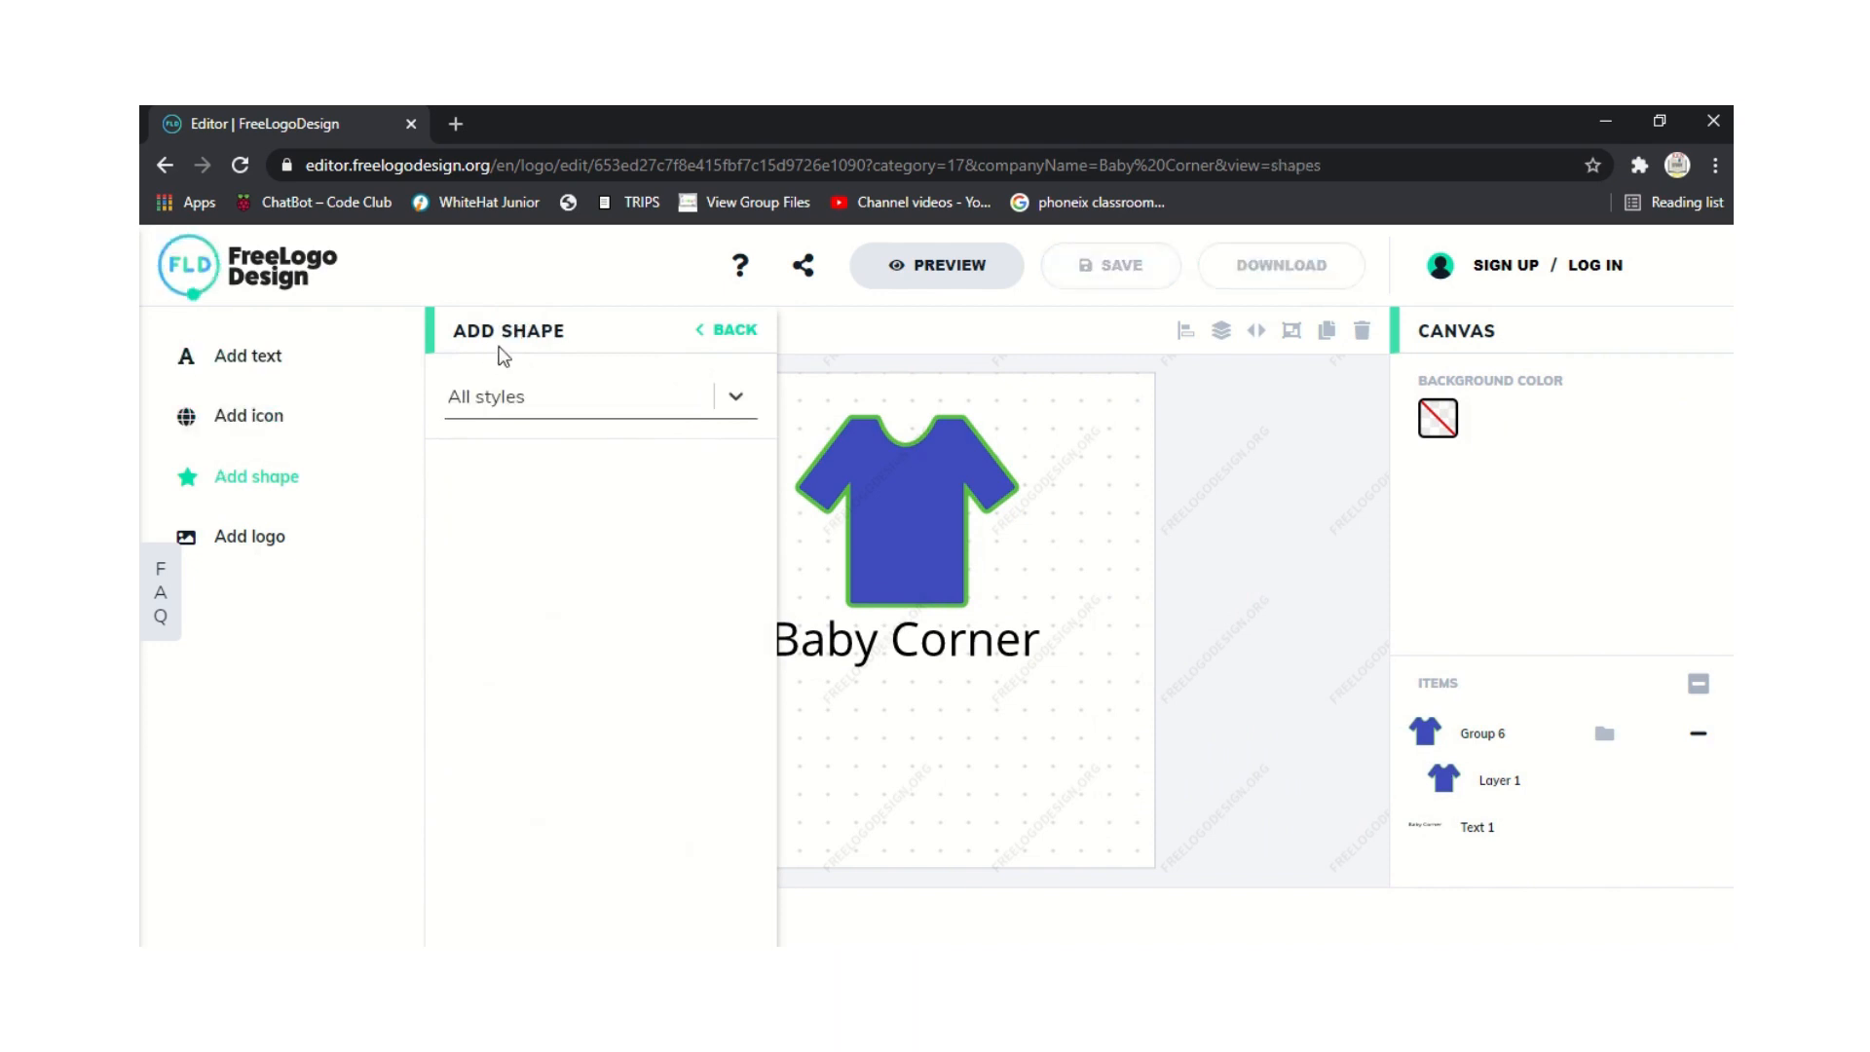
scroll(775, 562, down, 1)
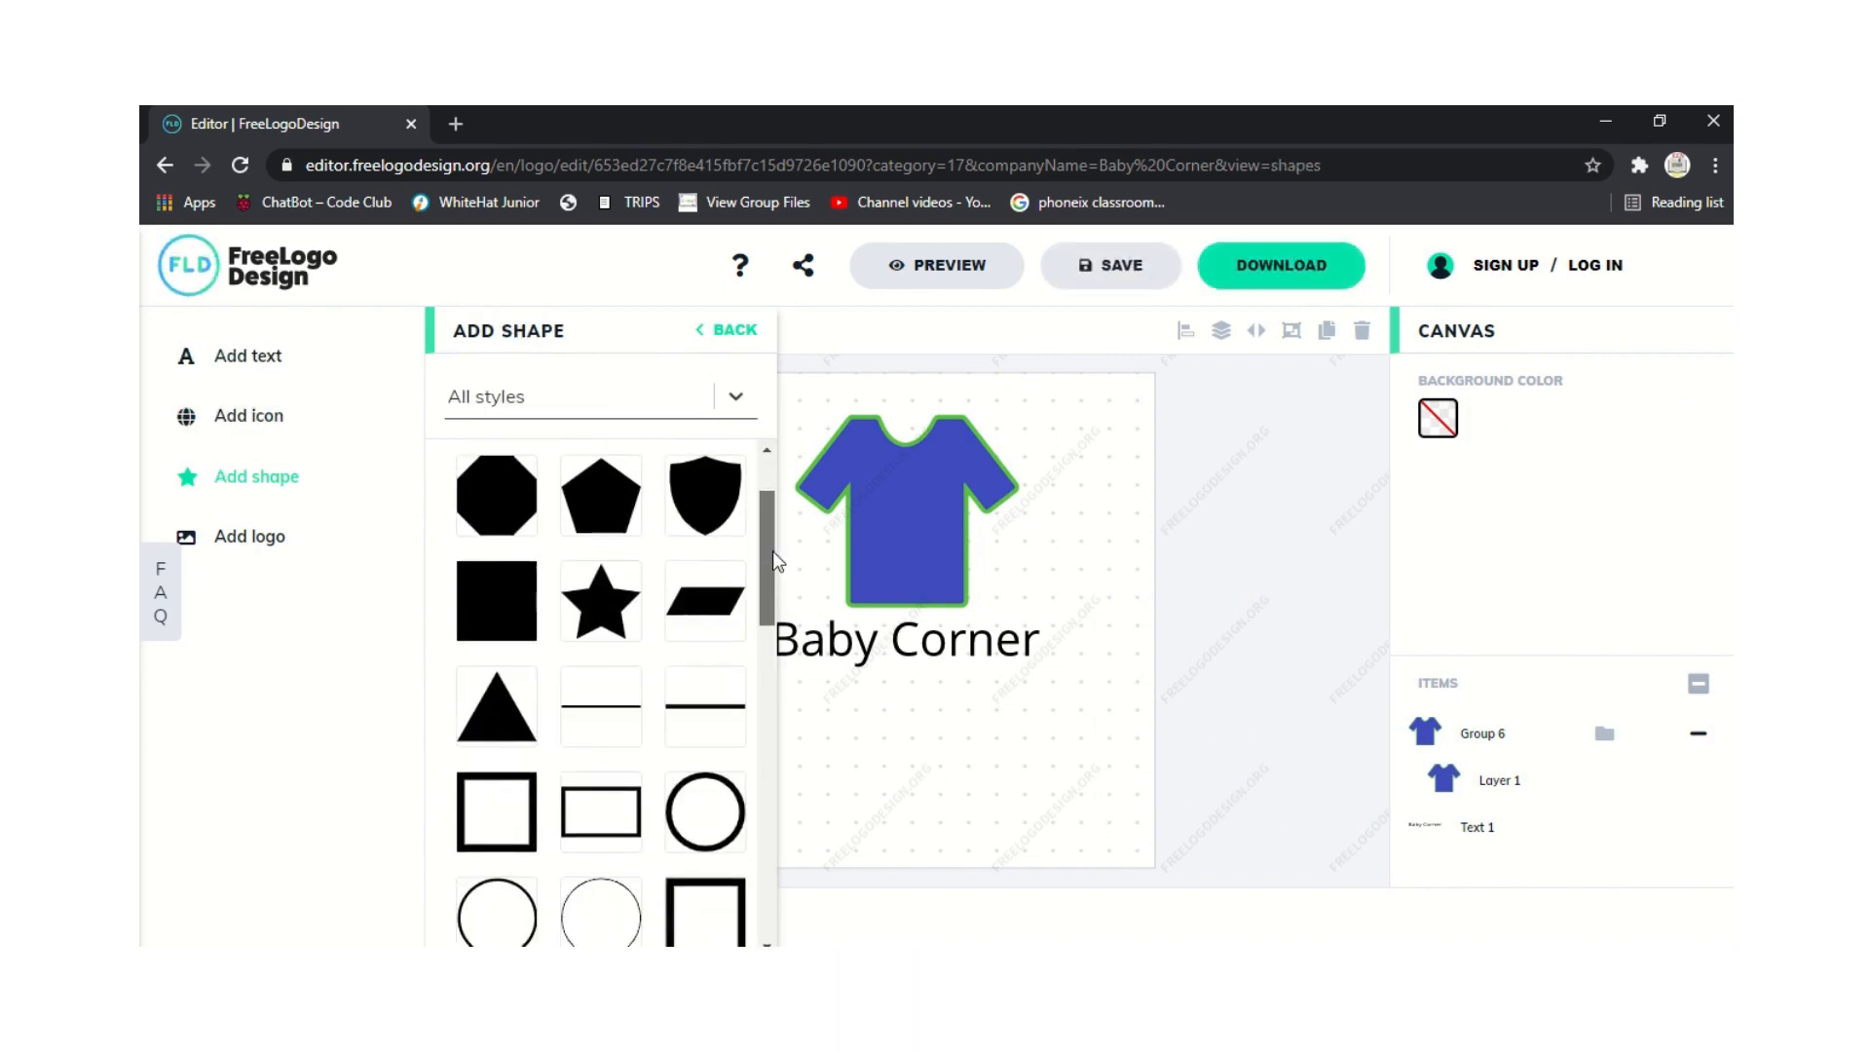
drag(776, 562, 793, 670)
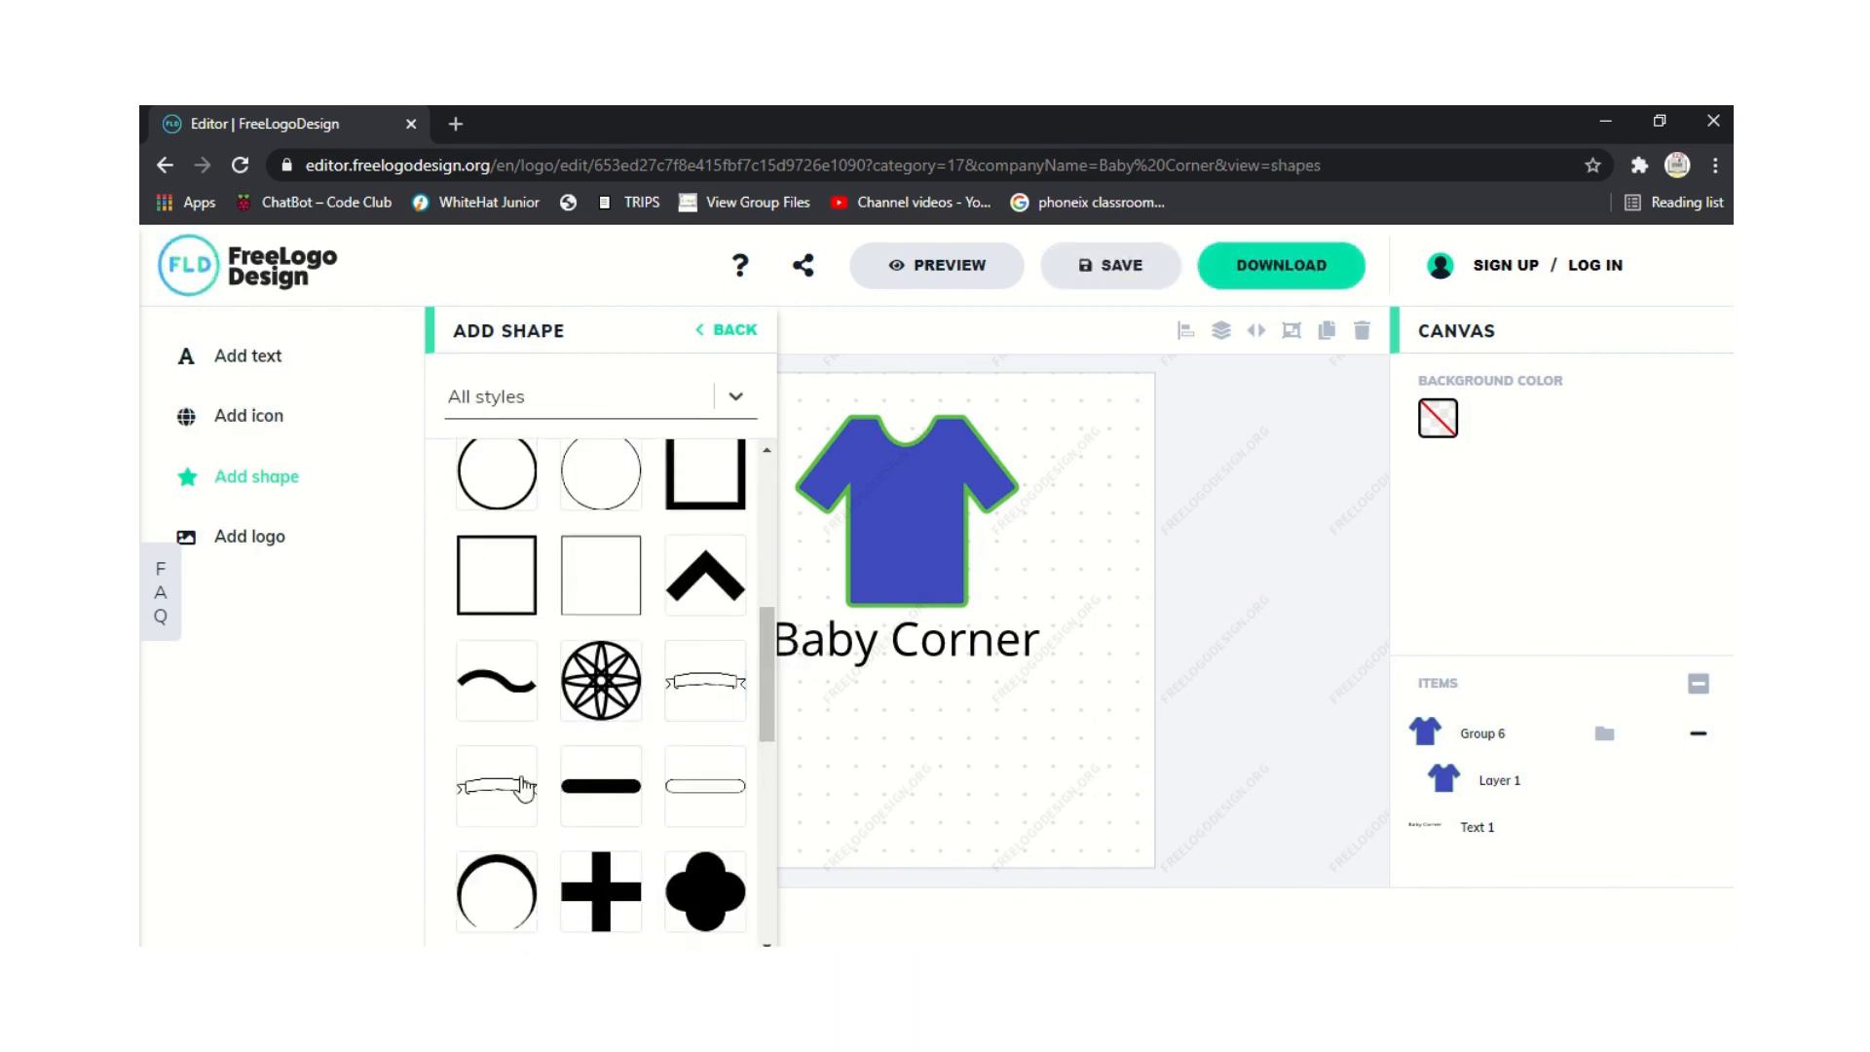
click(524, 787)
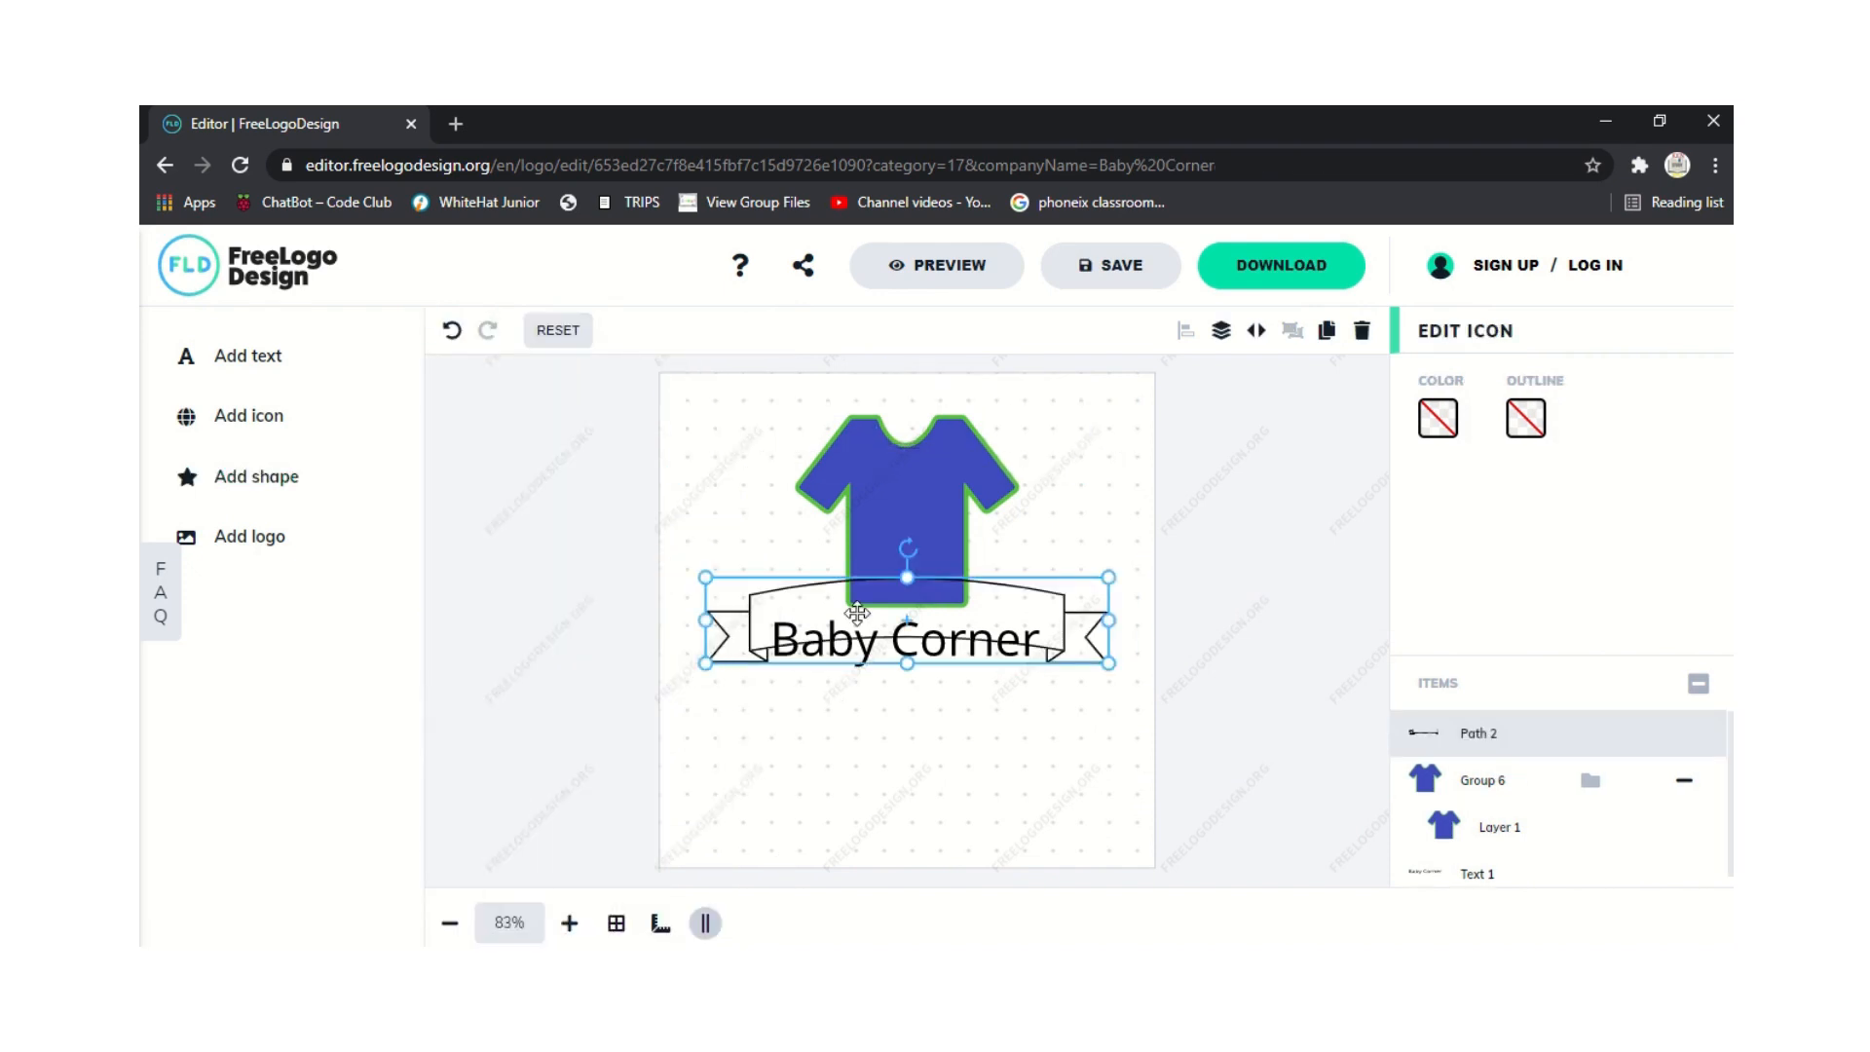
drag(857, 613, 850, 663)
click(648, 620)
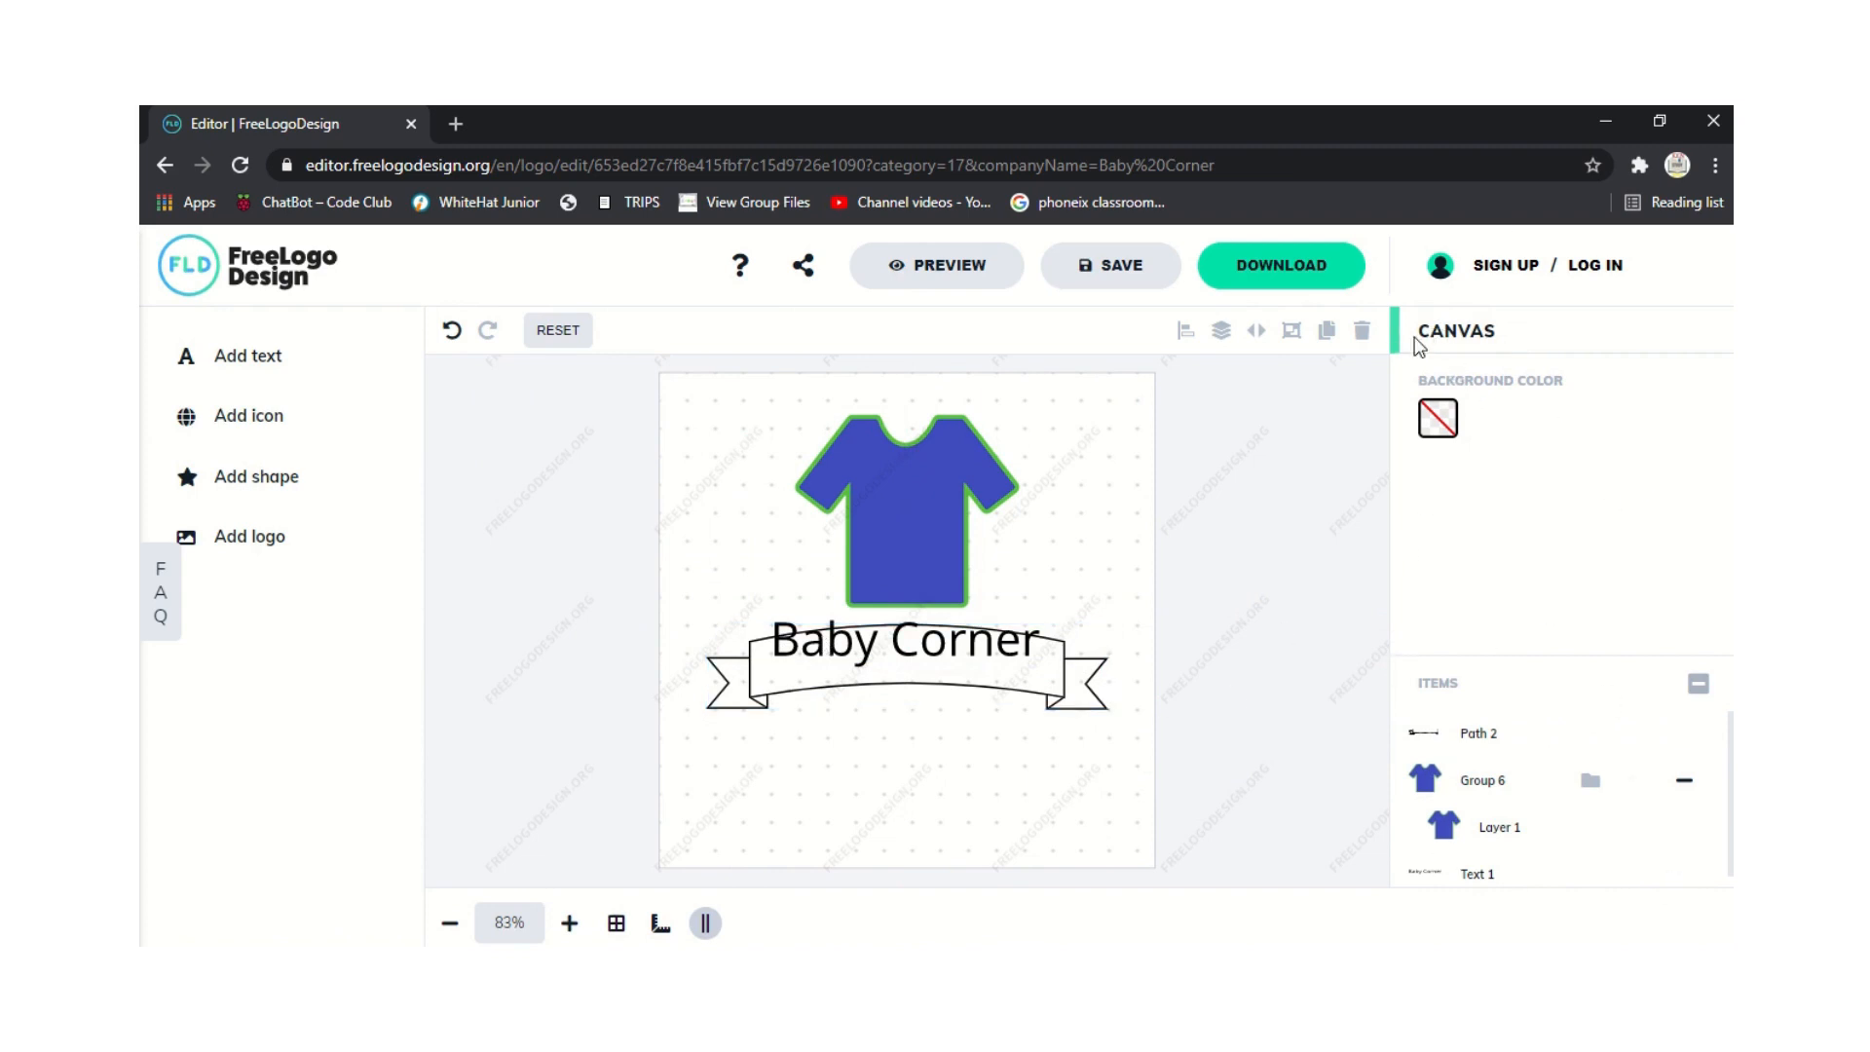
drag(1496, 332, 1444, 333)
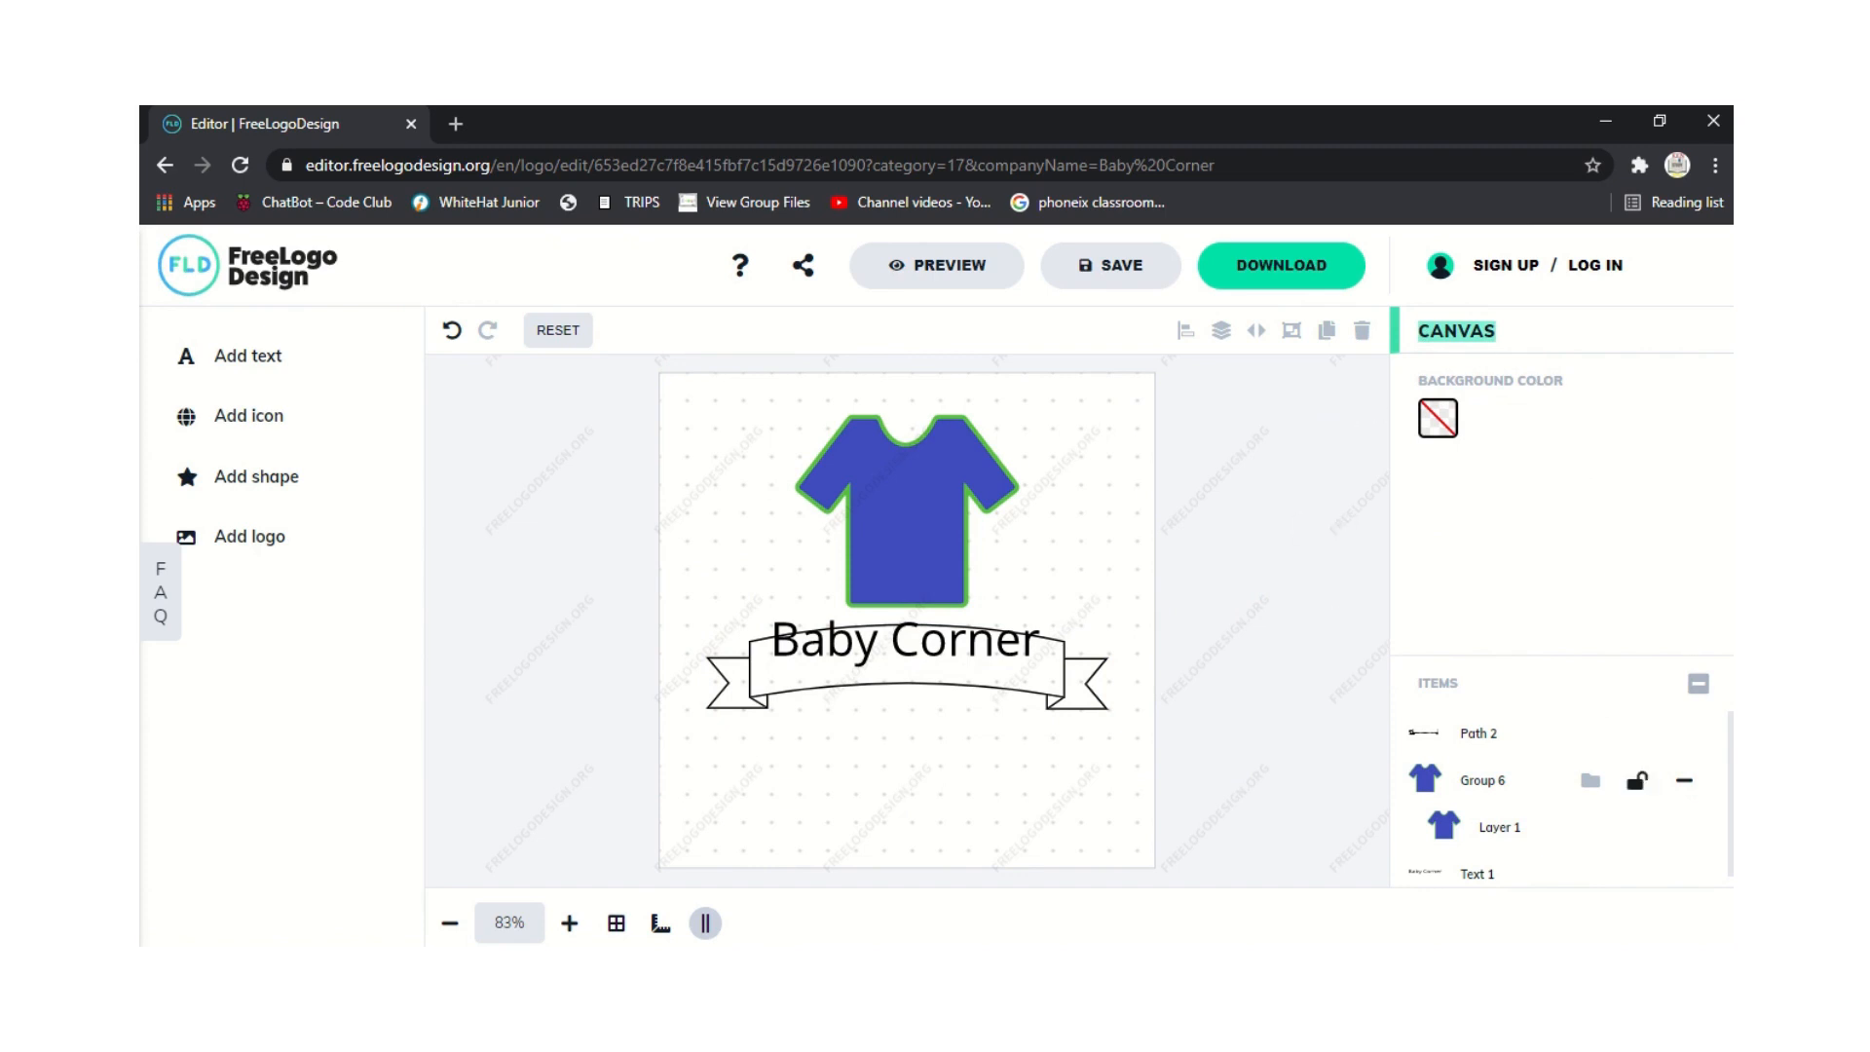
click(1730, 811)
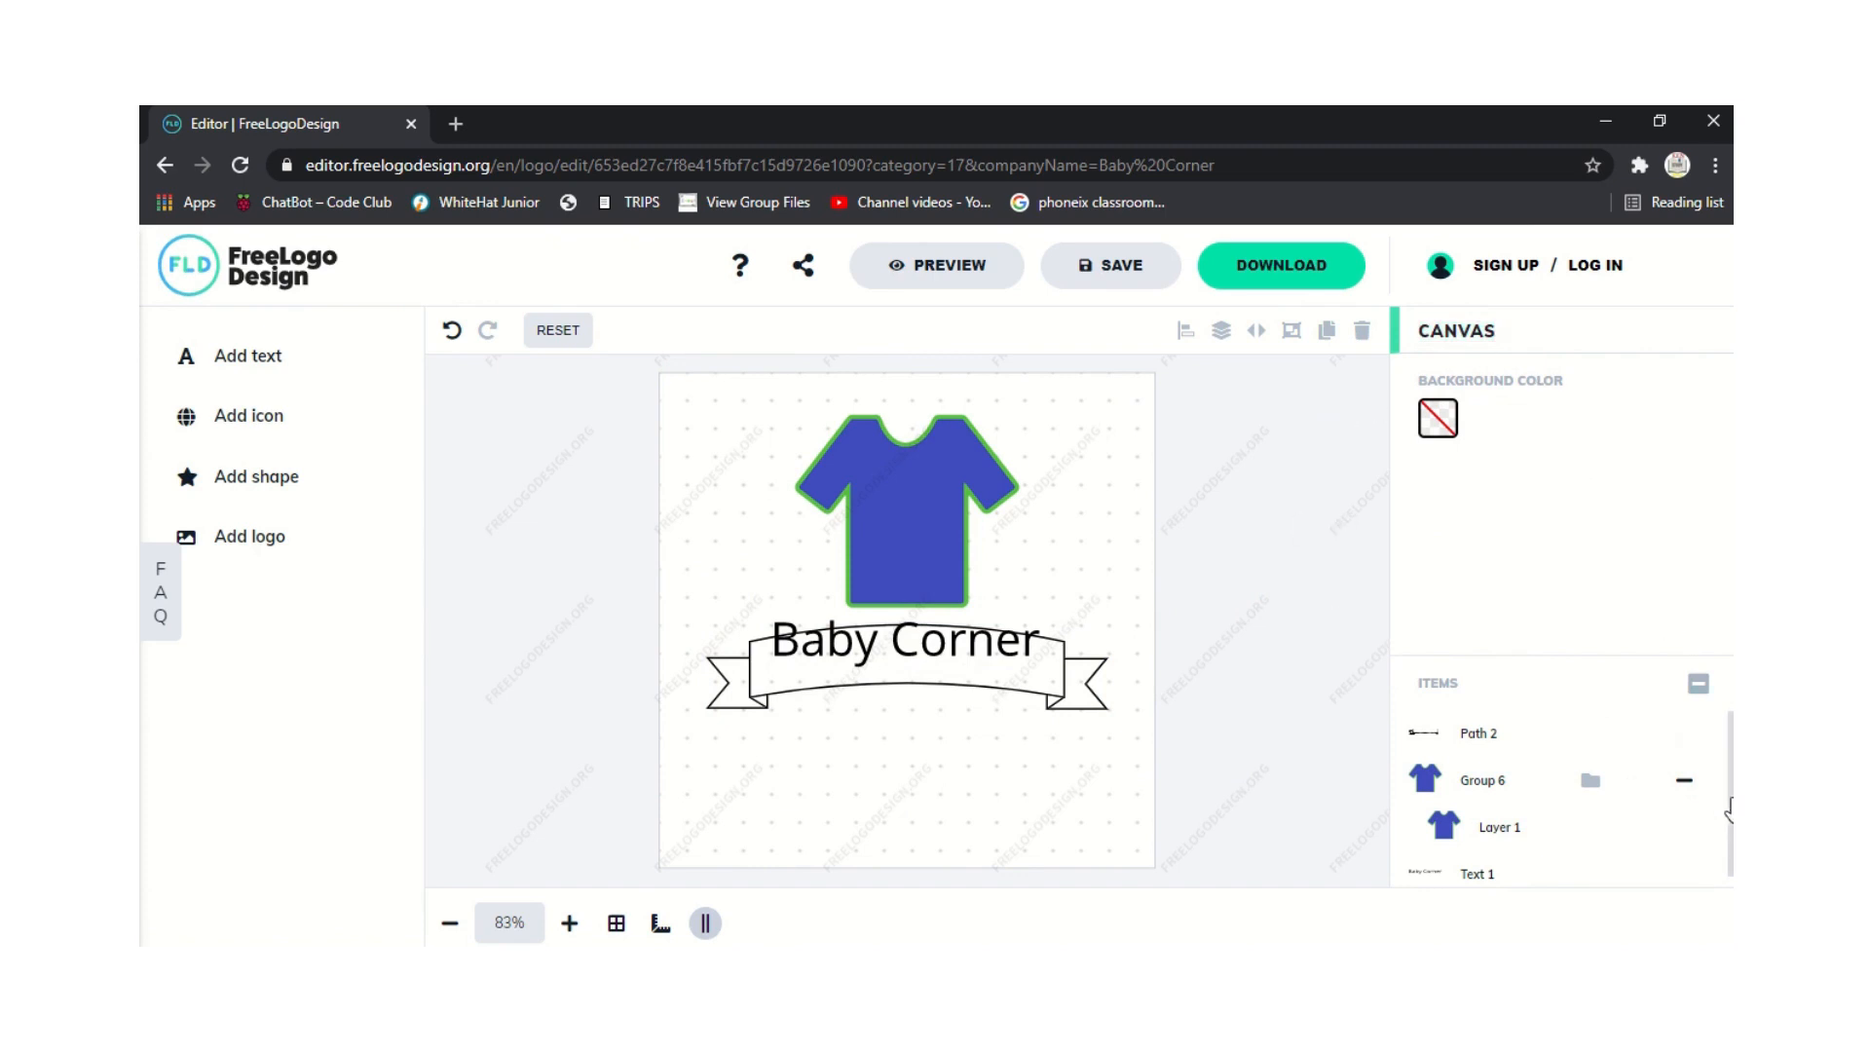
drag(1730, 811, 1730, 857)
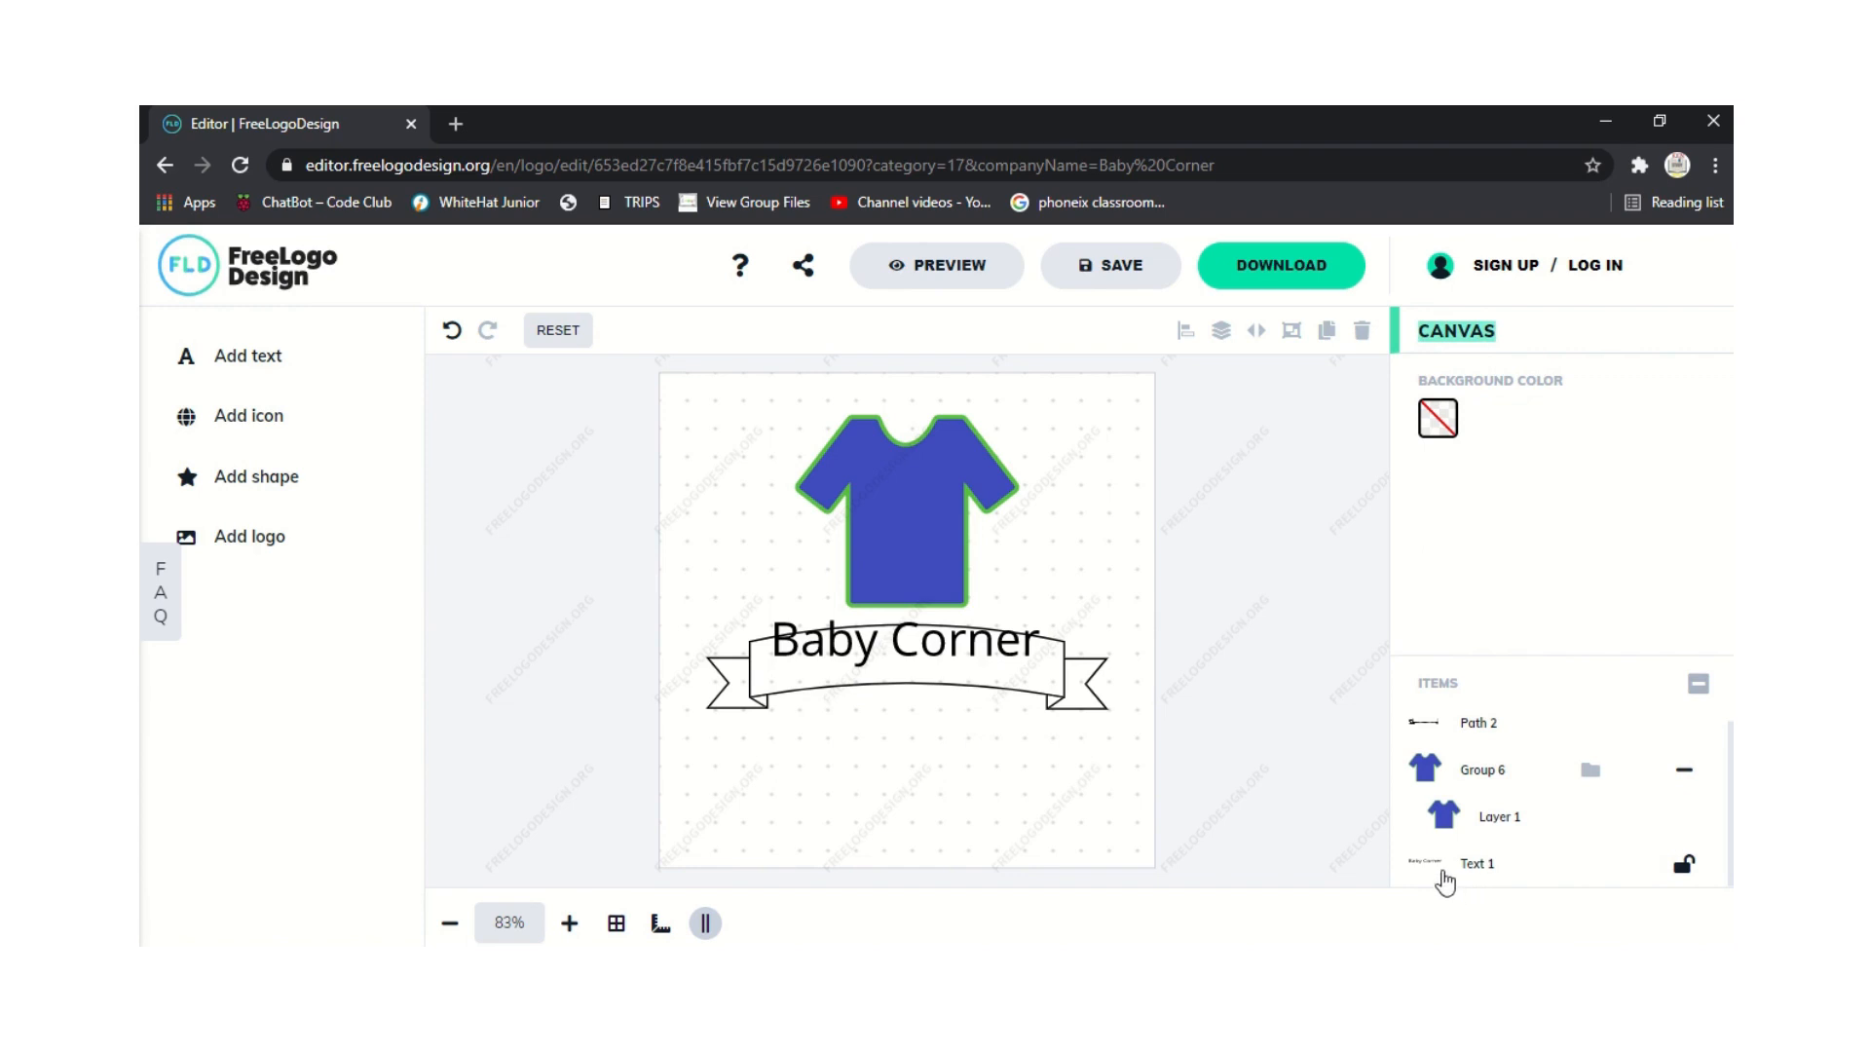
Nudge the Baby Corner text slightly lower.
click(1424, 873)
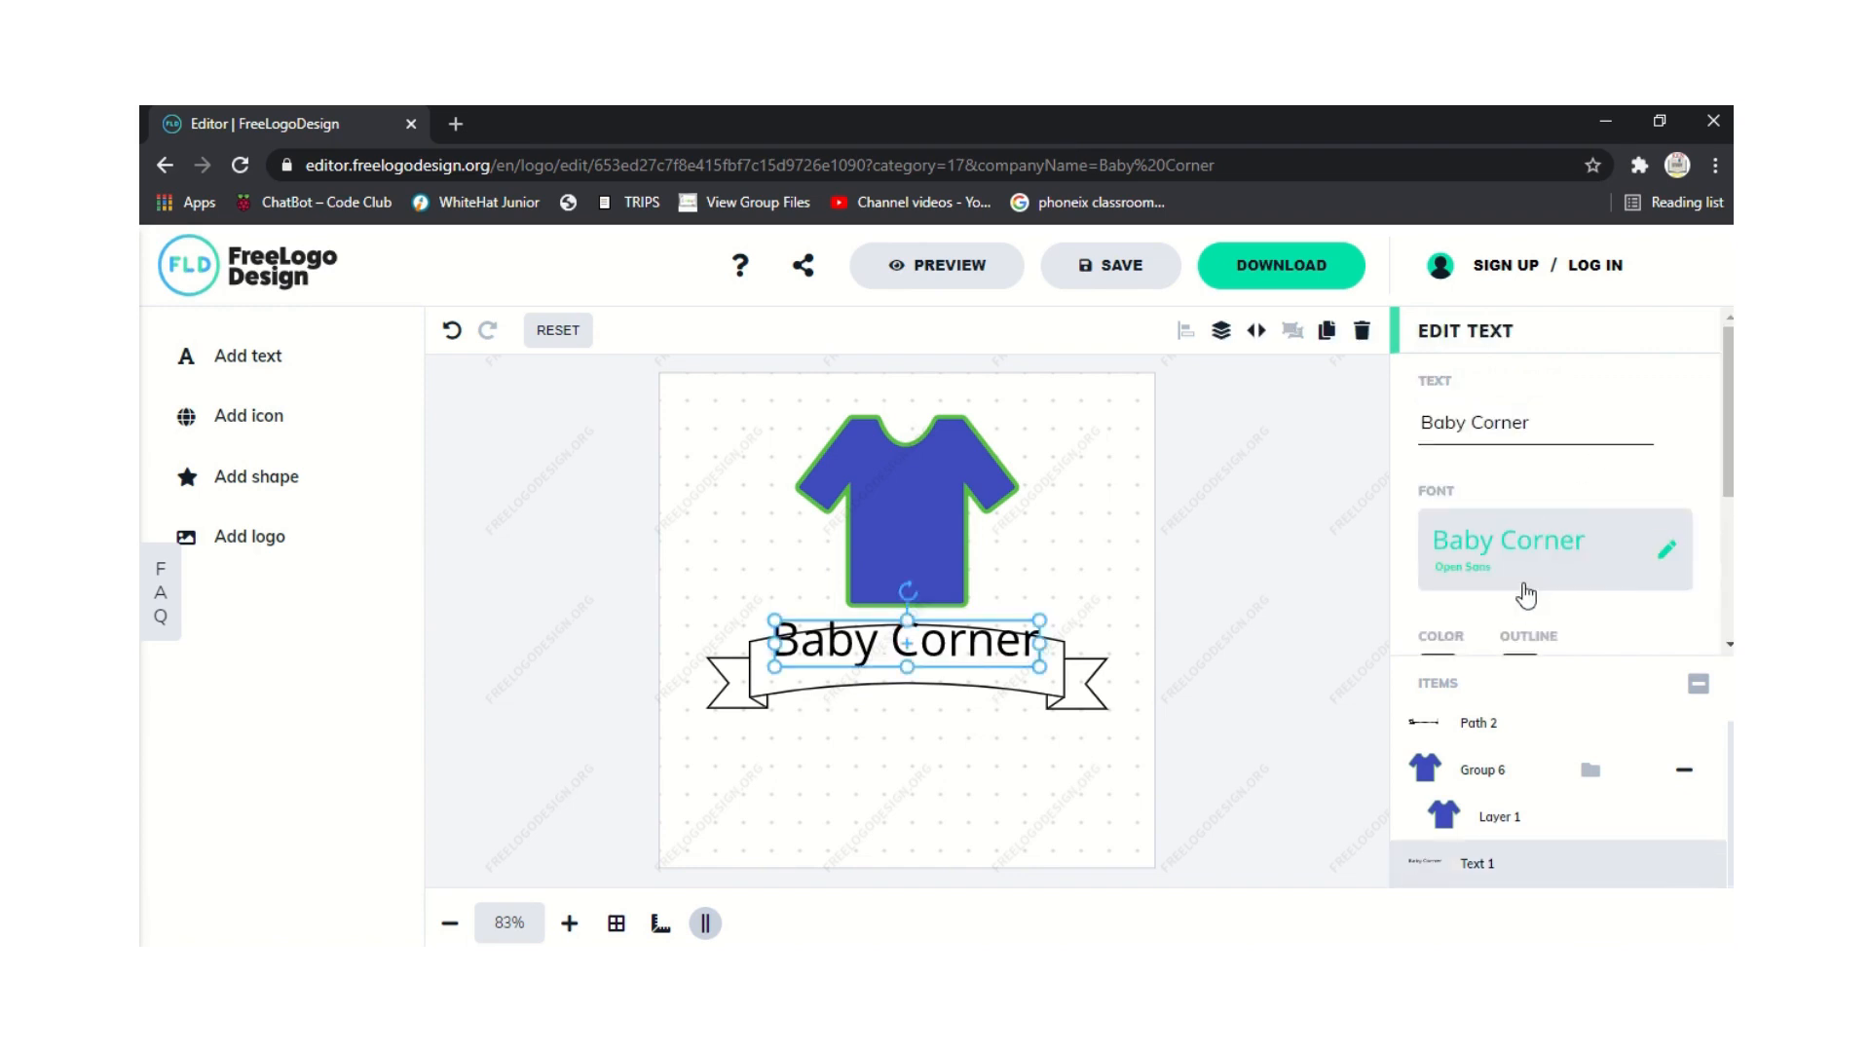
scroll(1558, 507, down, 2)
scroll(1565, 584, down, 1)
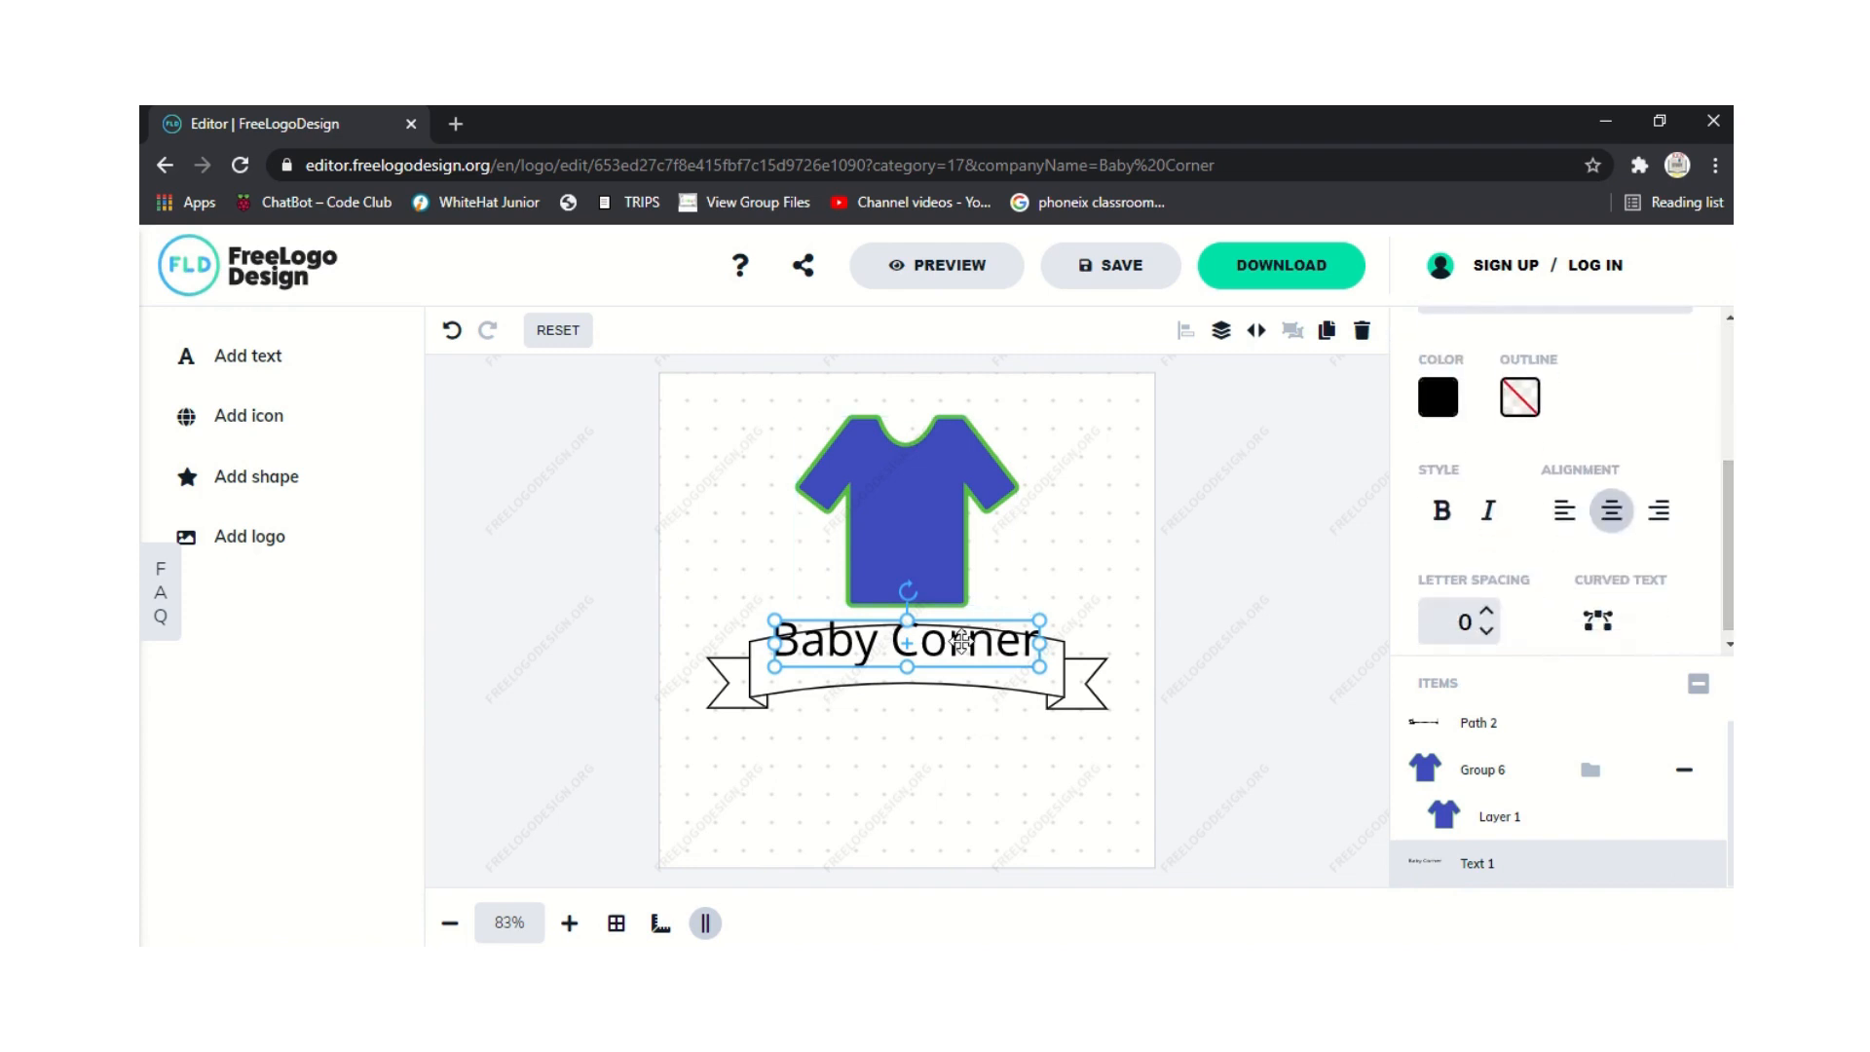
drag(961, 640, 963, 654)
Enlarge the ribbon banner and recentre it under Baby Corner.
click(1069, 689)
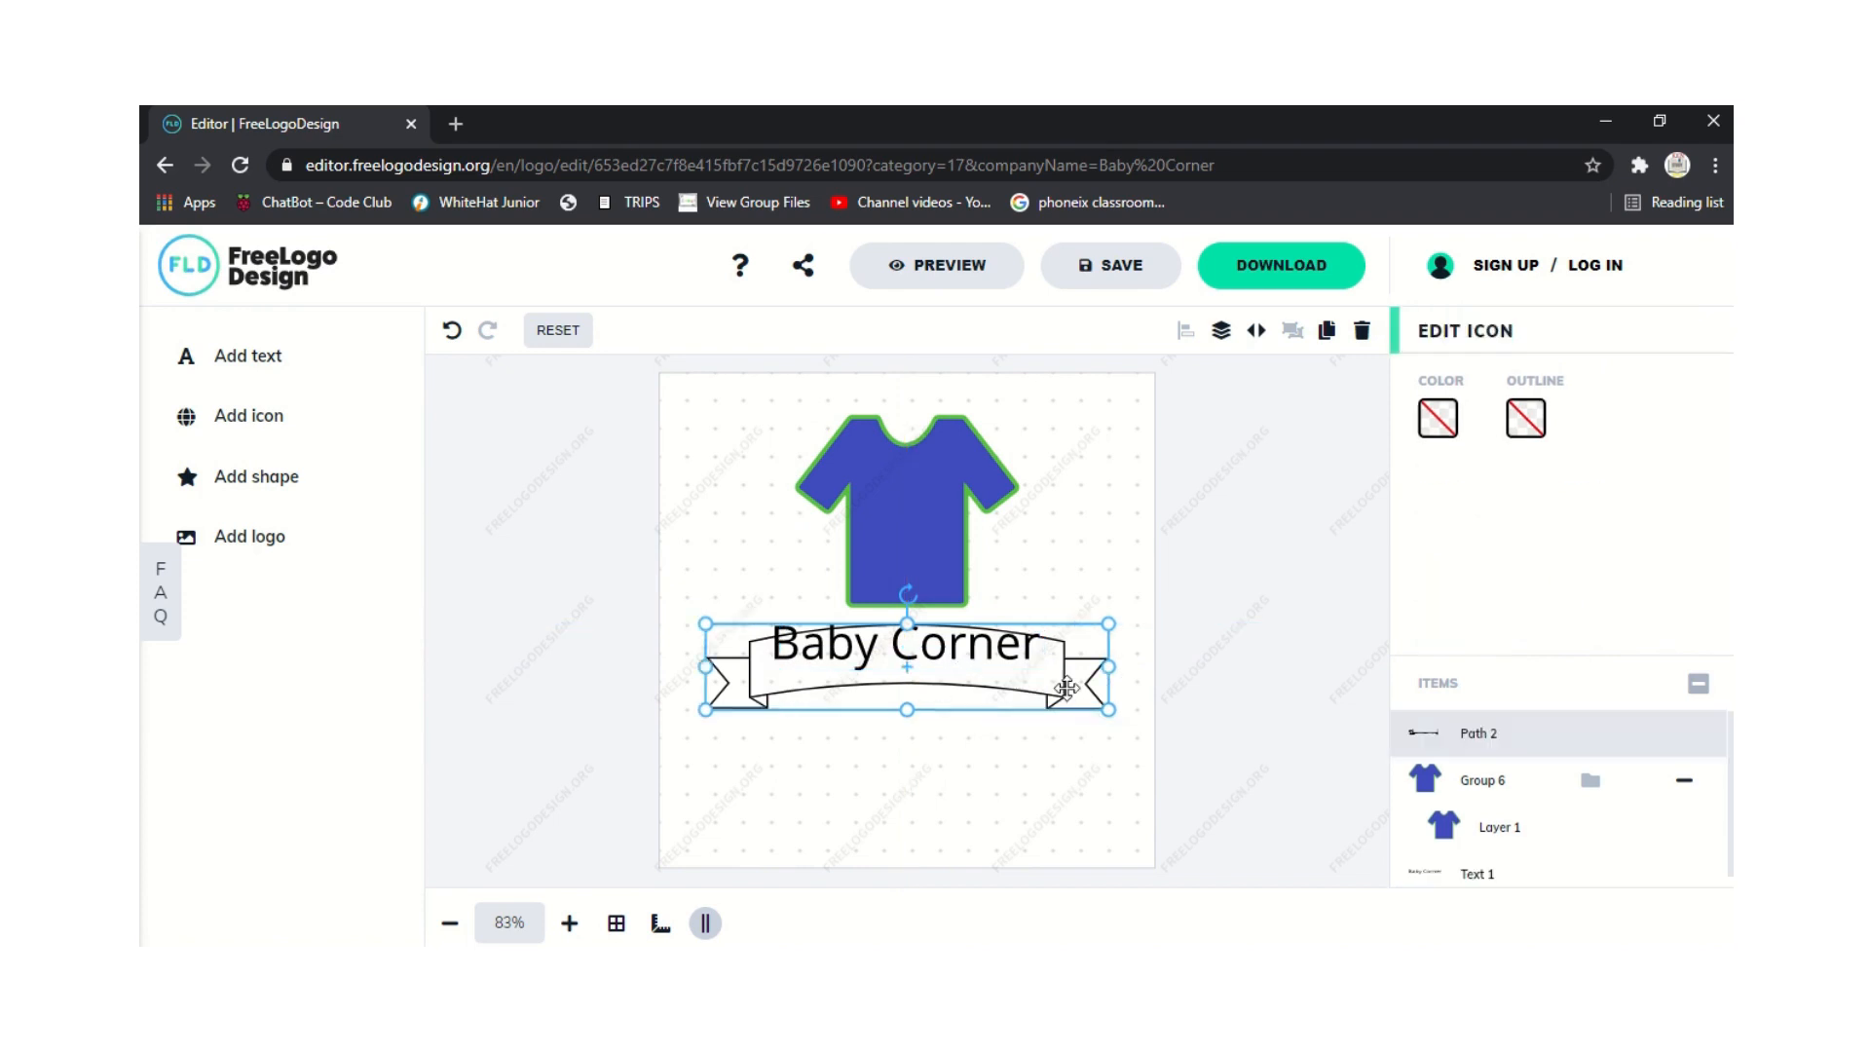
drag(1111, 621, 1155, 613)
click(814, 721)
drag(823, 701, 800, 691)
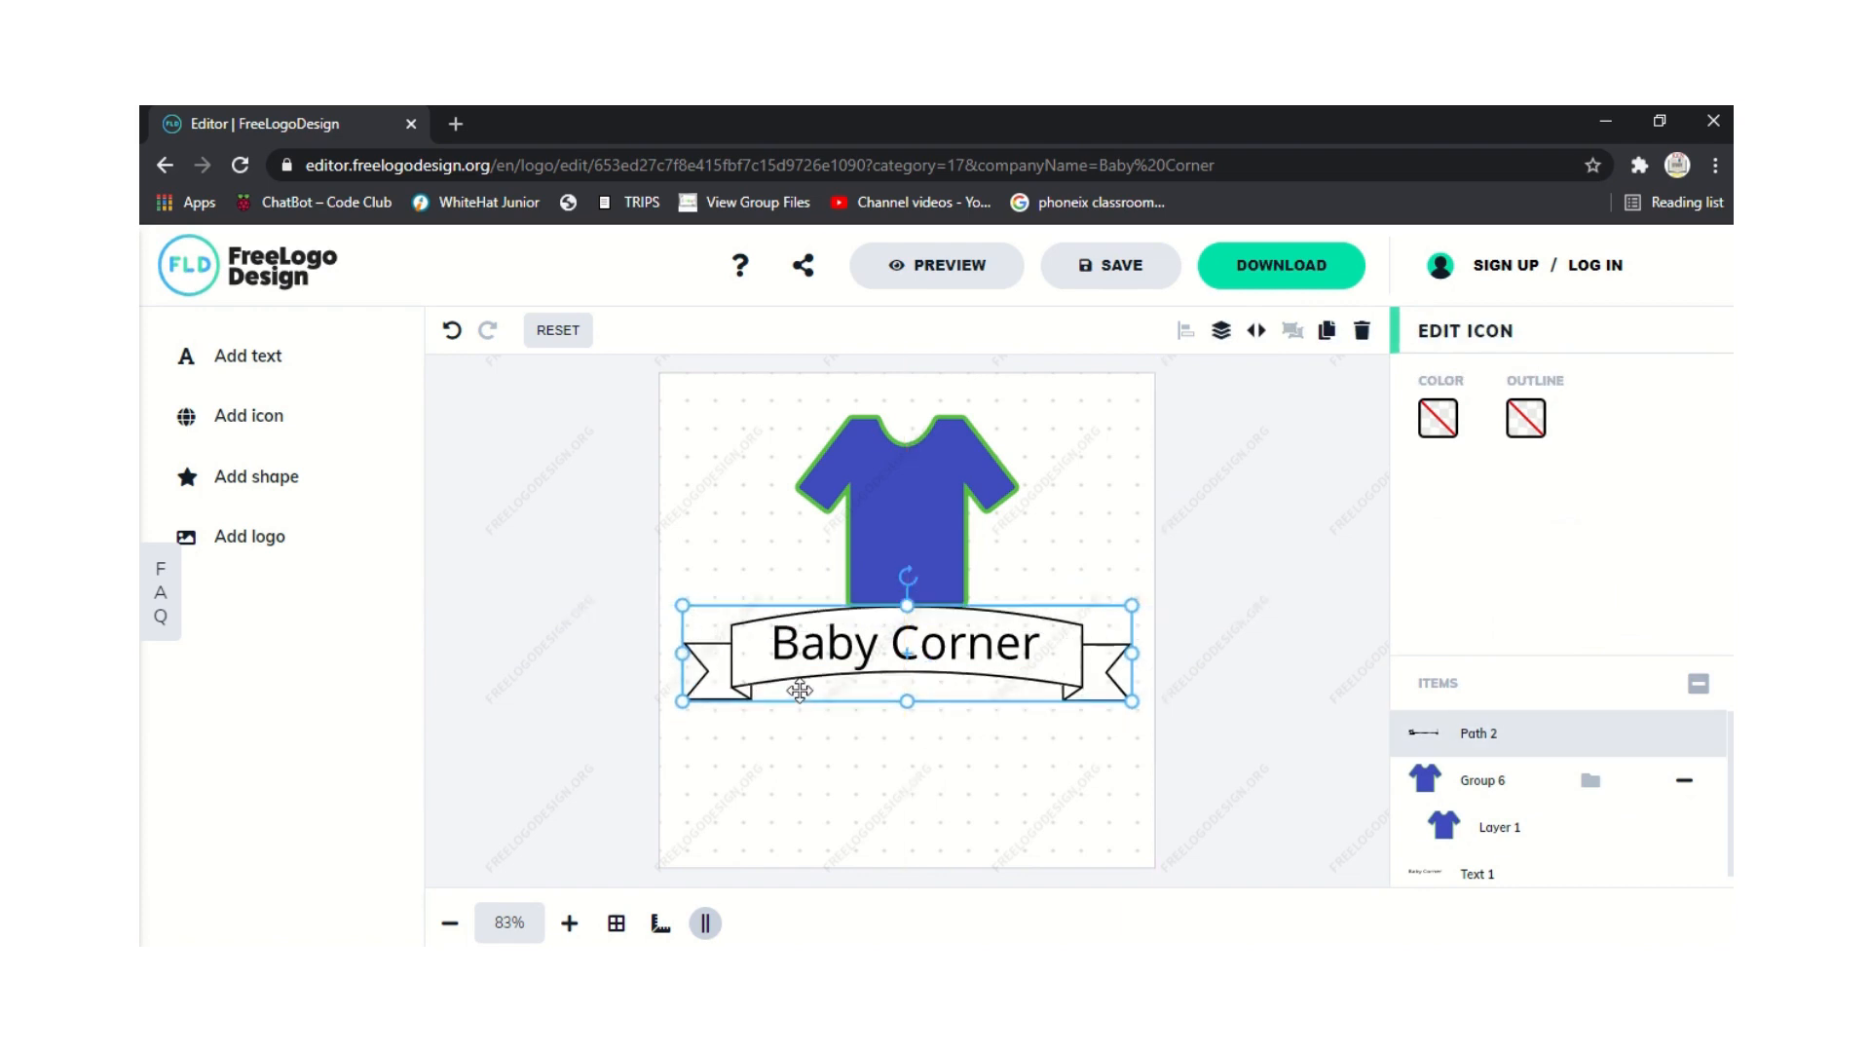
Raise the T-shirt about 20 px above the banner.
click(879, 487)
drag(880, 487, 864, 451)
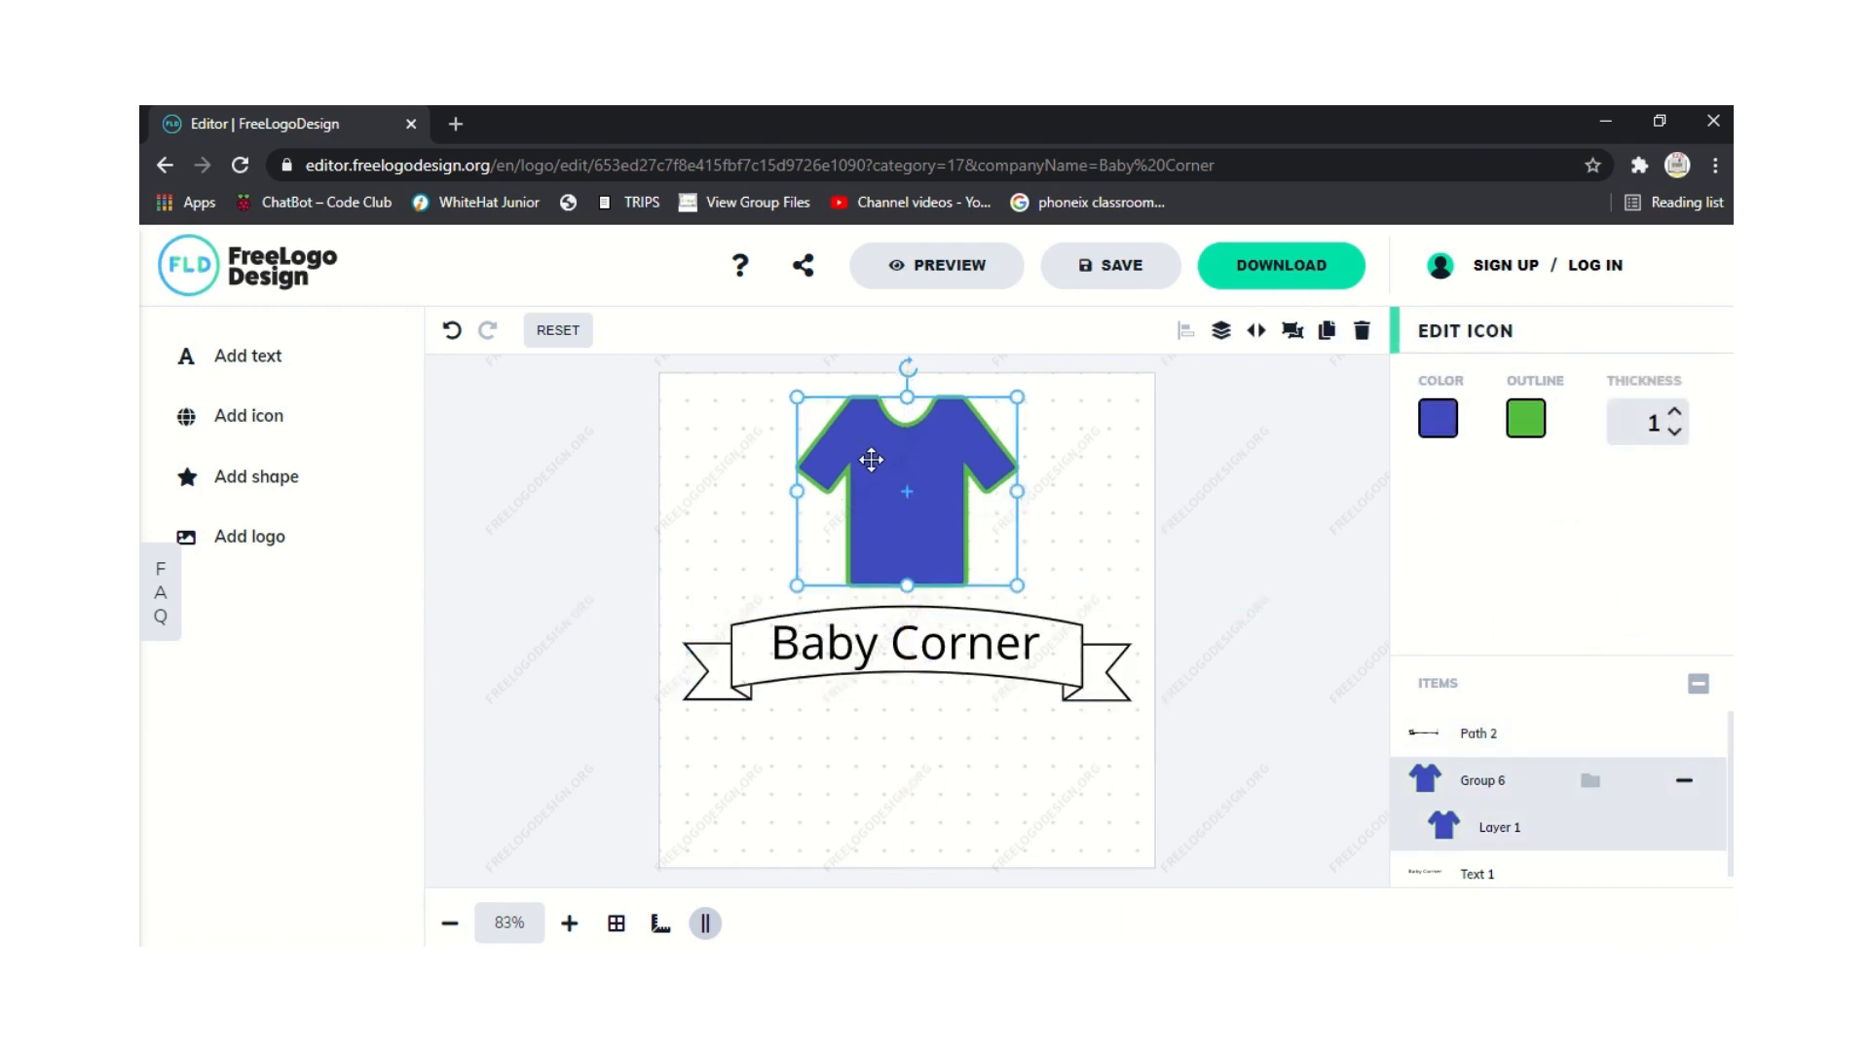
click(789, 654)
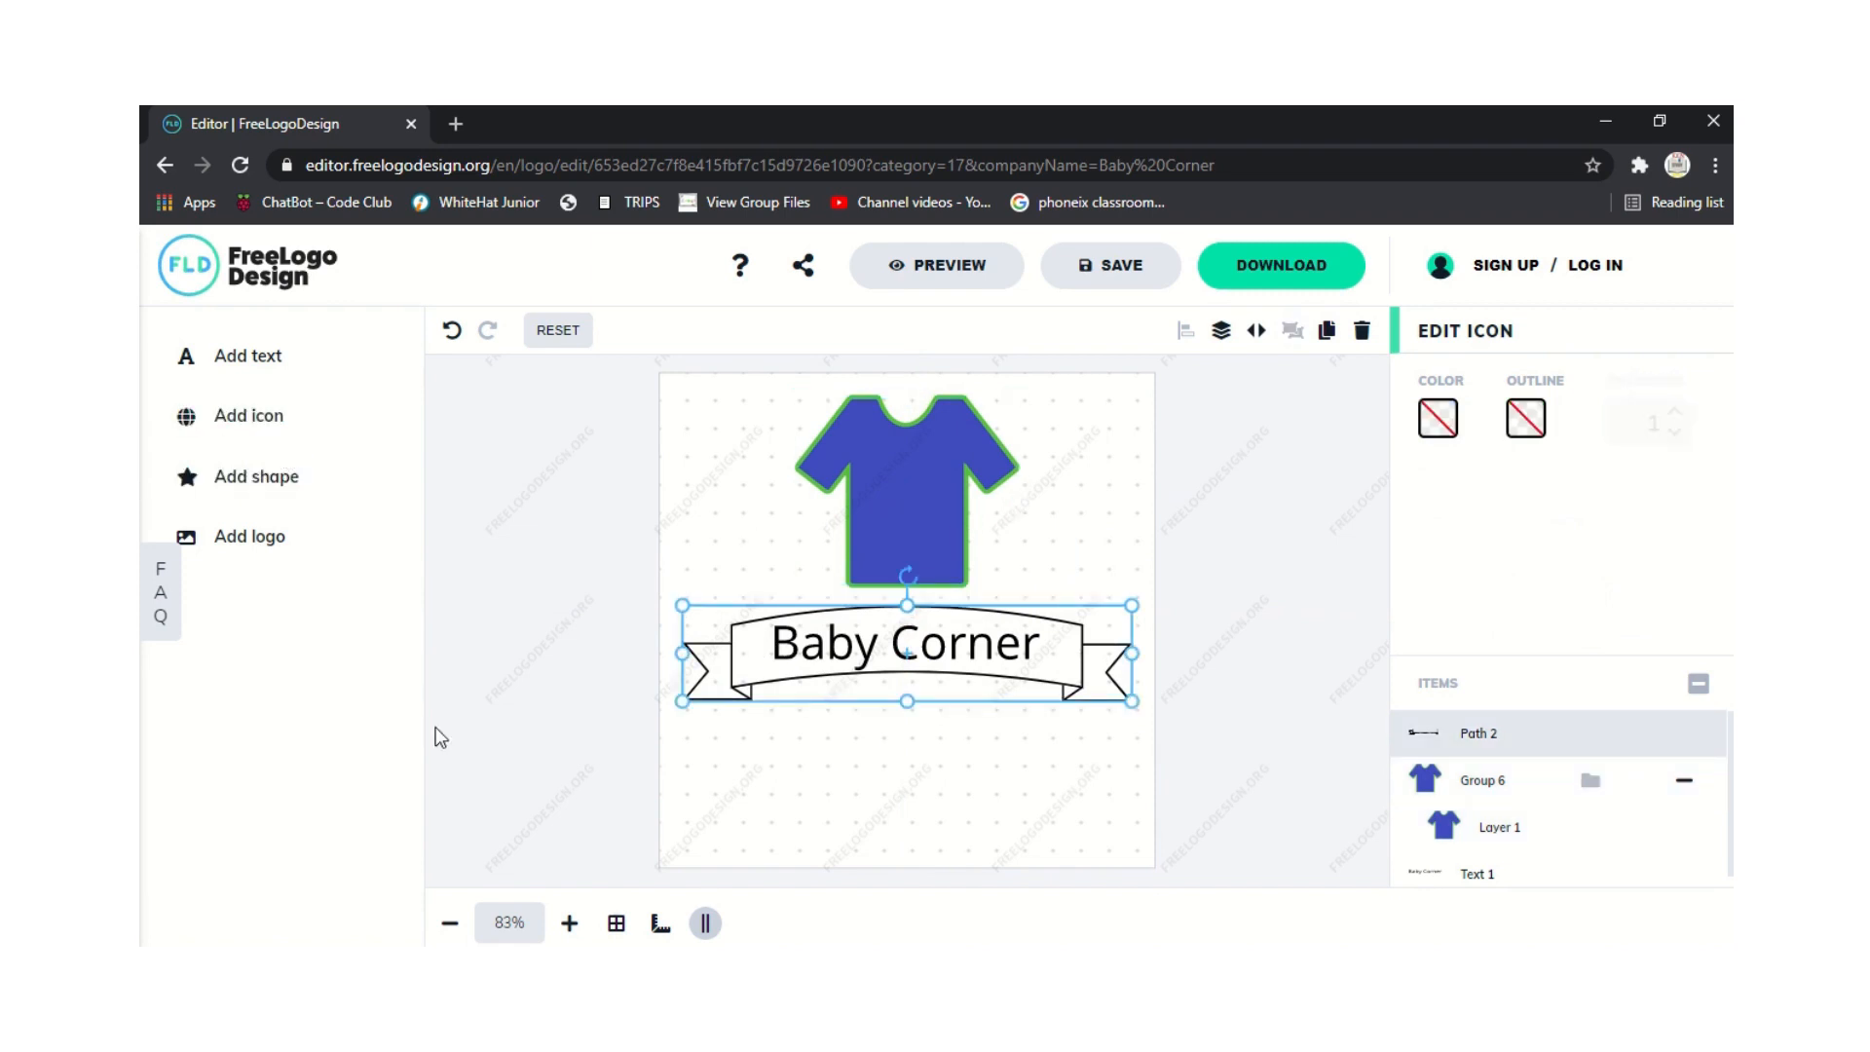
Add a lightning bolt shape, shrink and narrow it, and place it on the T-shirt.
click(297, 420)
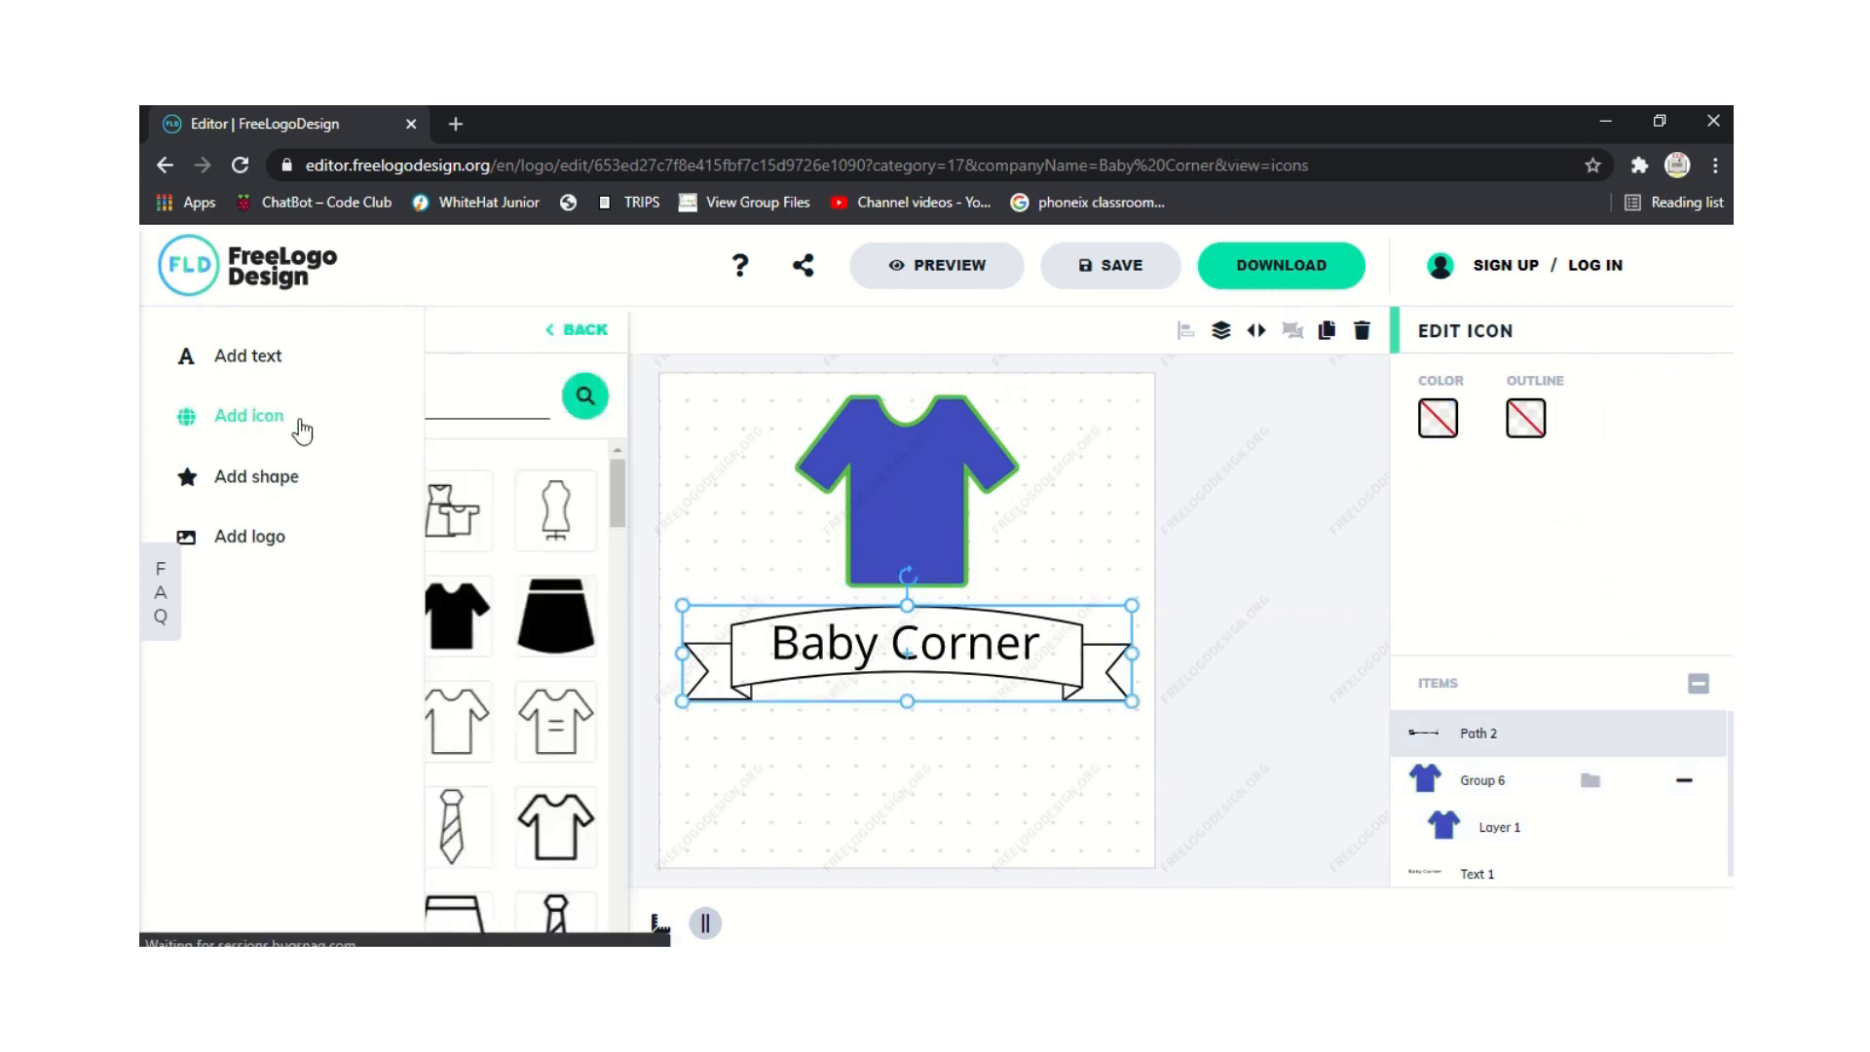
click(226, 468)
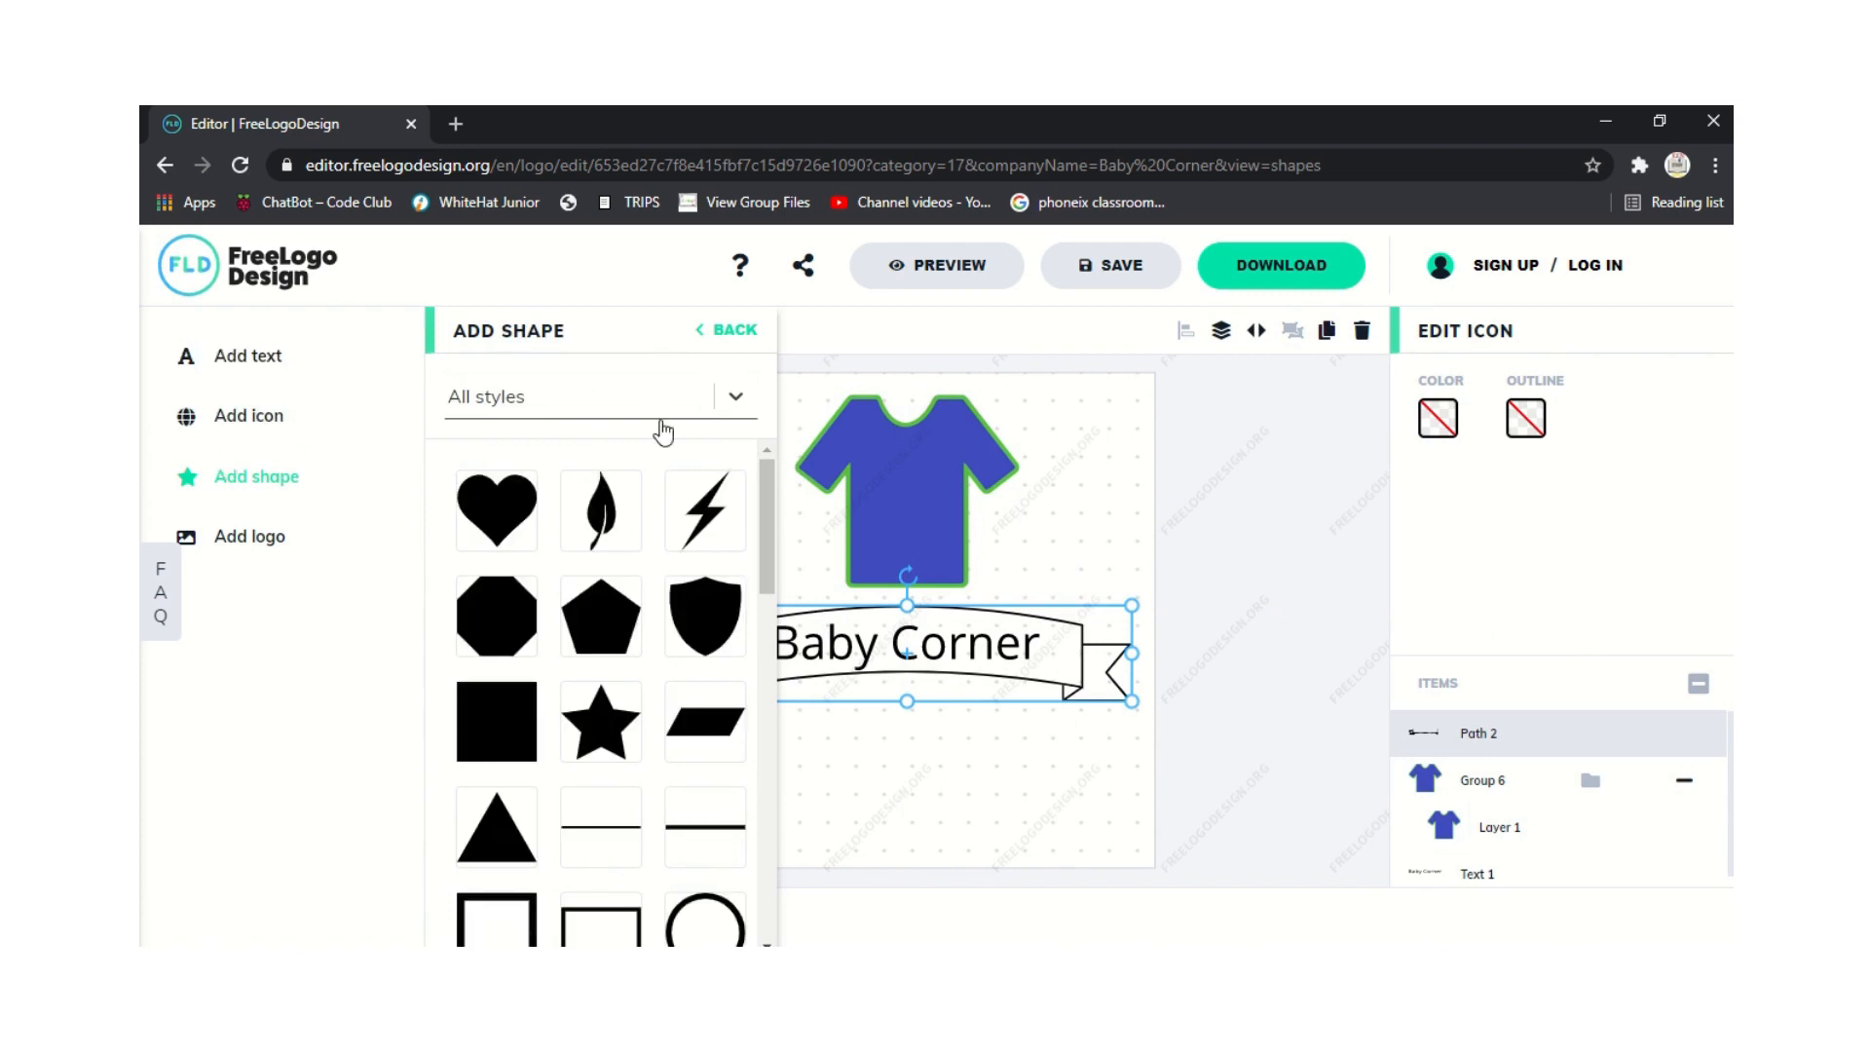
click(714, 522)
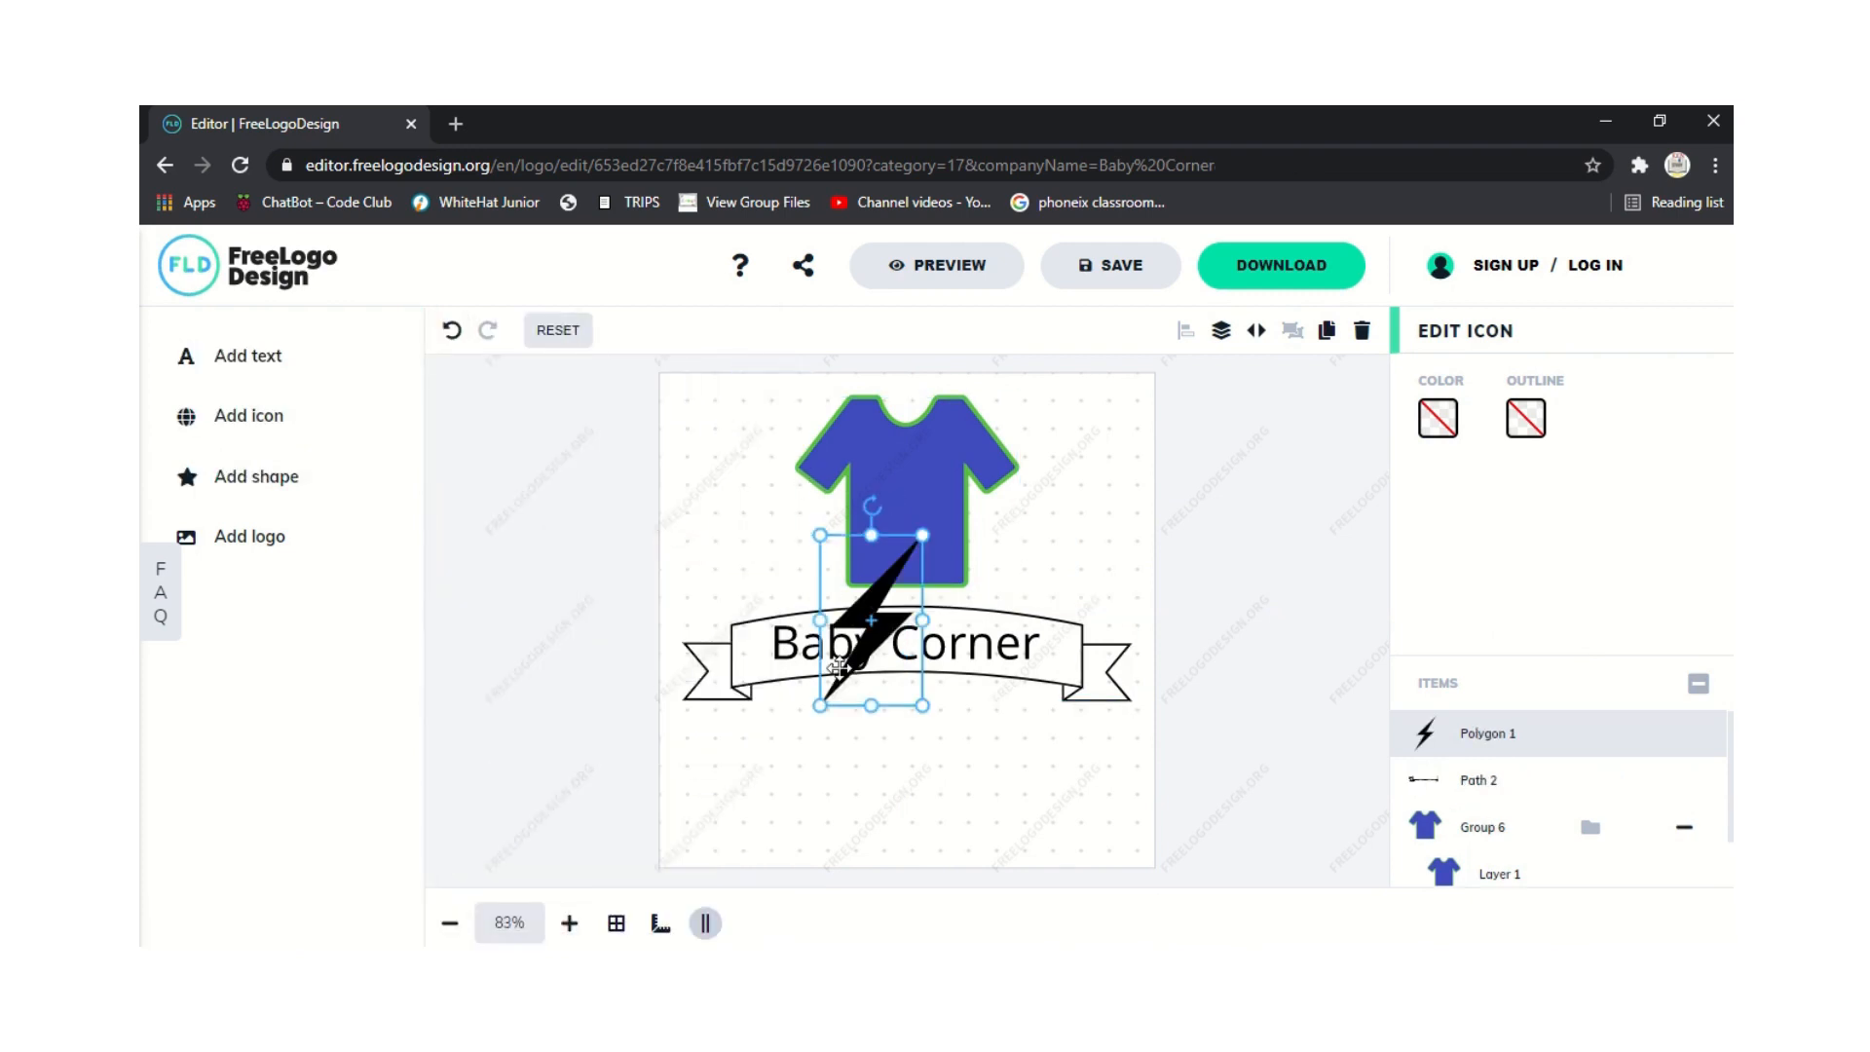
drag(820, 705, 838, 668)
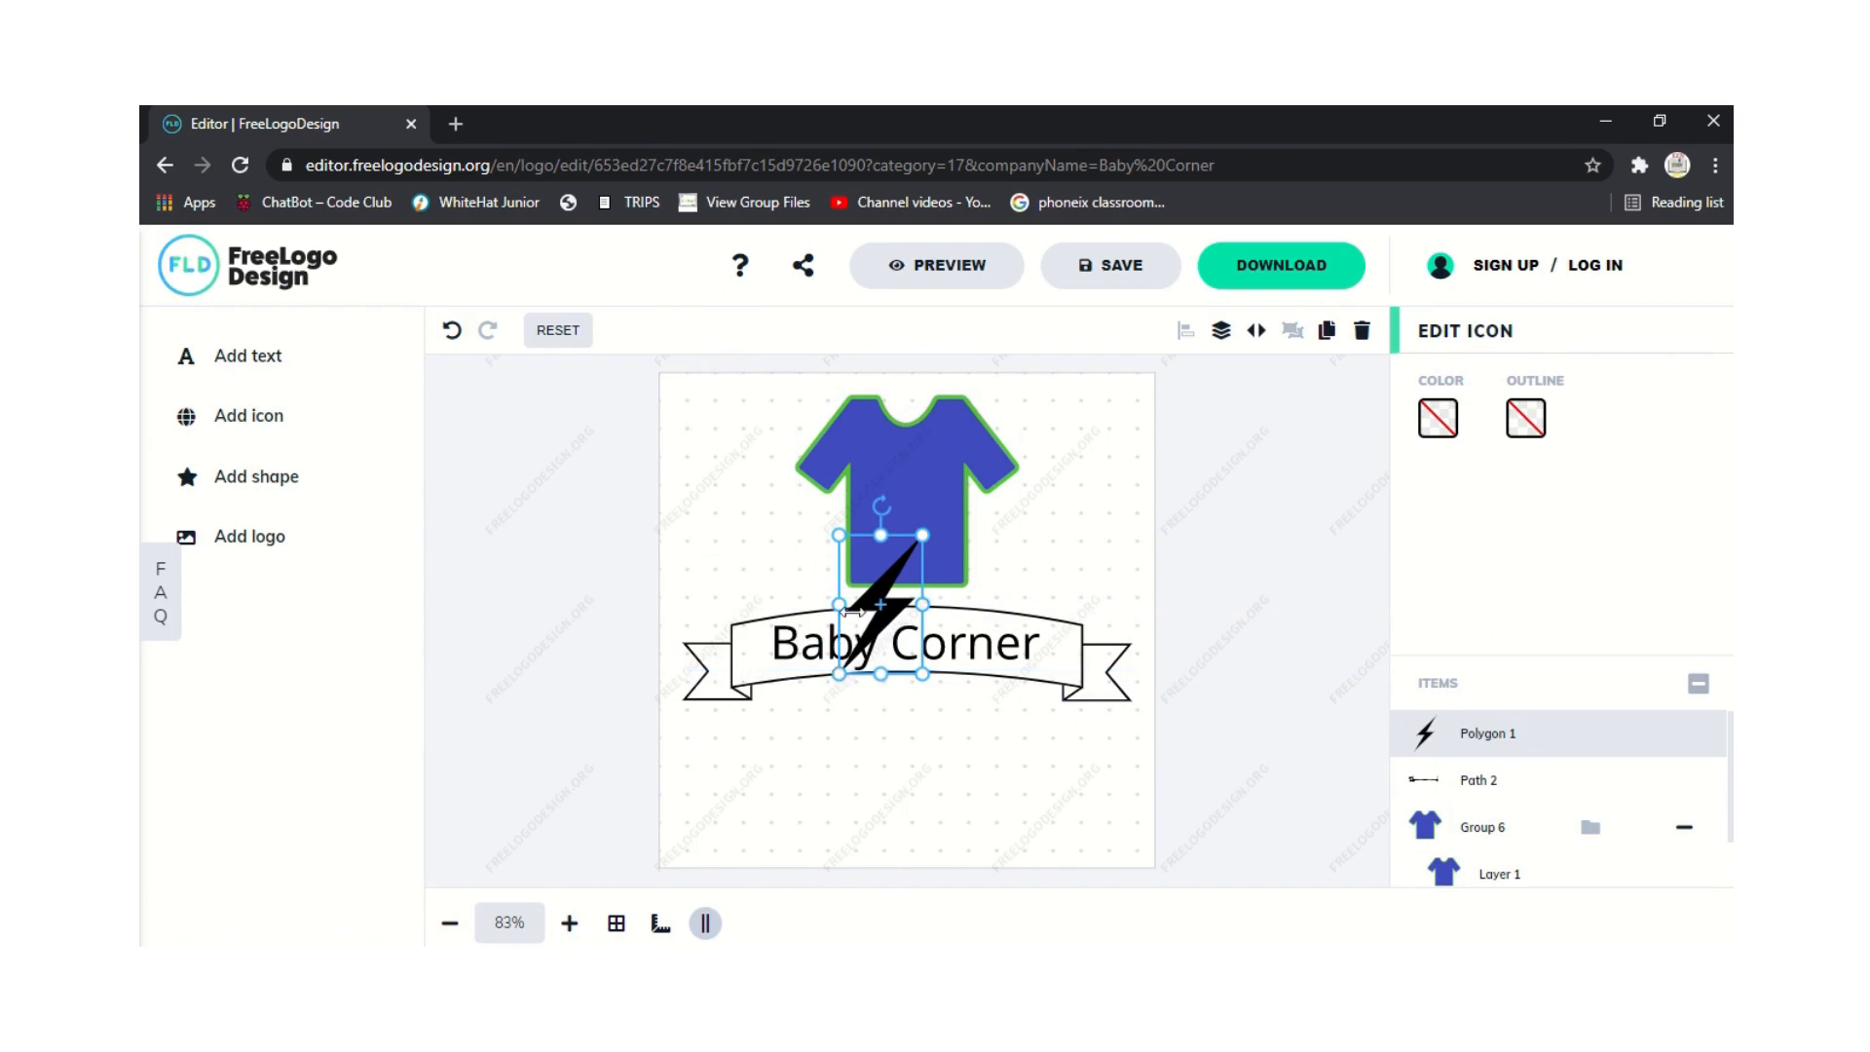
drag(839, 603, 901, 494)
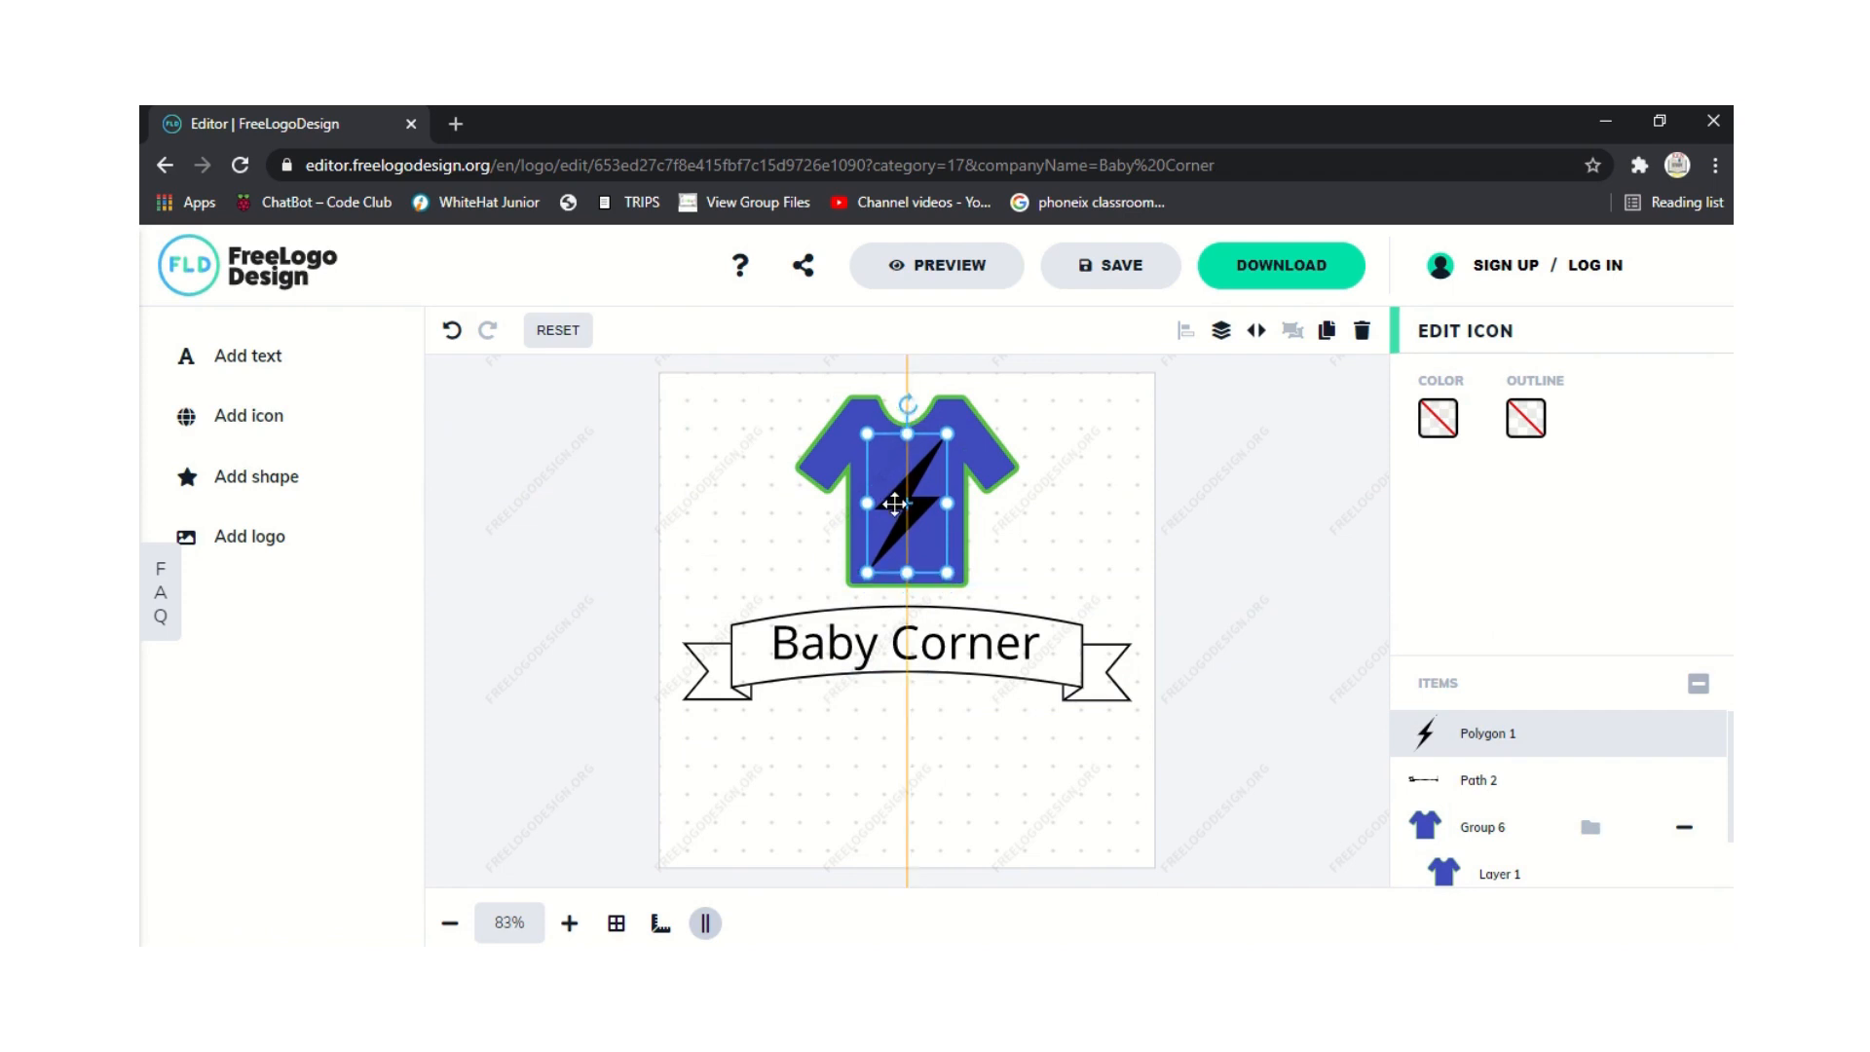
click(672, 560)
click(920, 495)
Recolour the lightning bolt from black to gold BFA340.
click(1433, 420)
drag(1146, 604, 1148, 607)
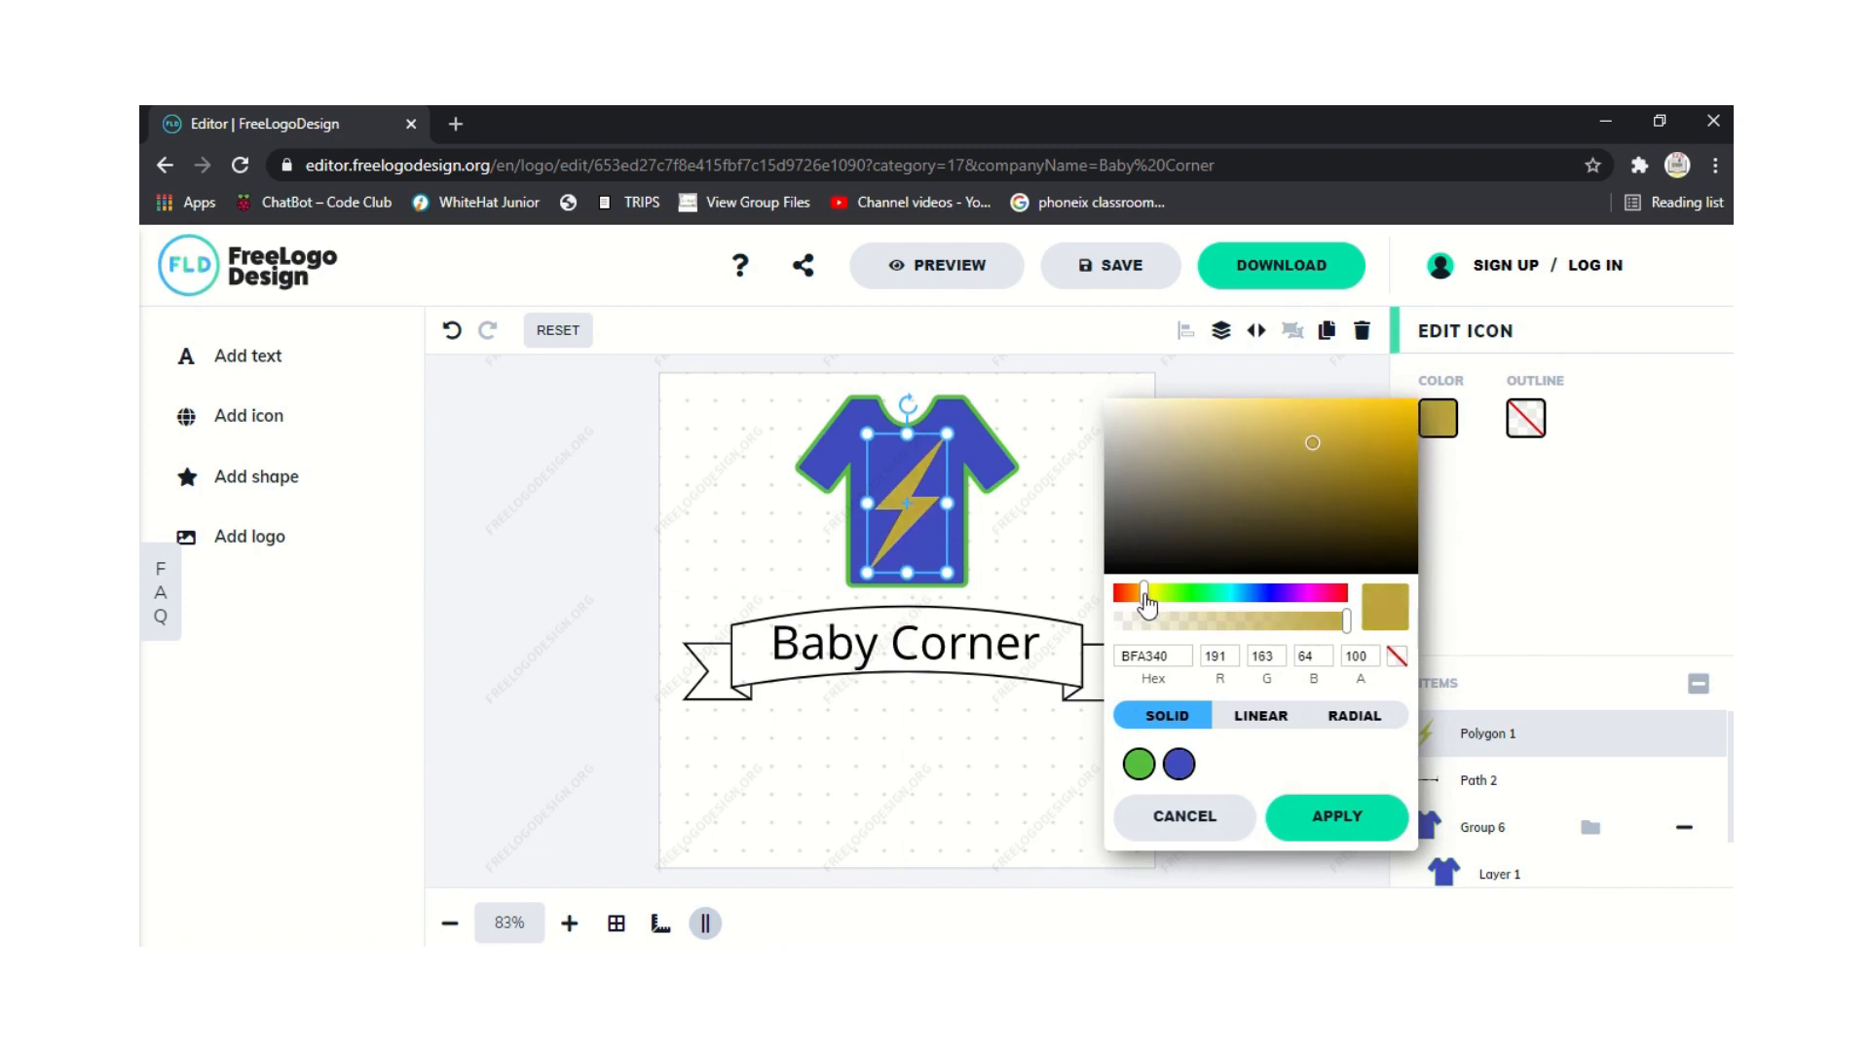
click(643, 608)
click(688, 620)
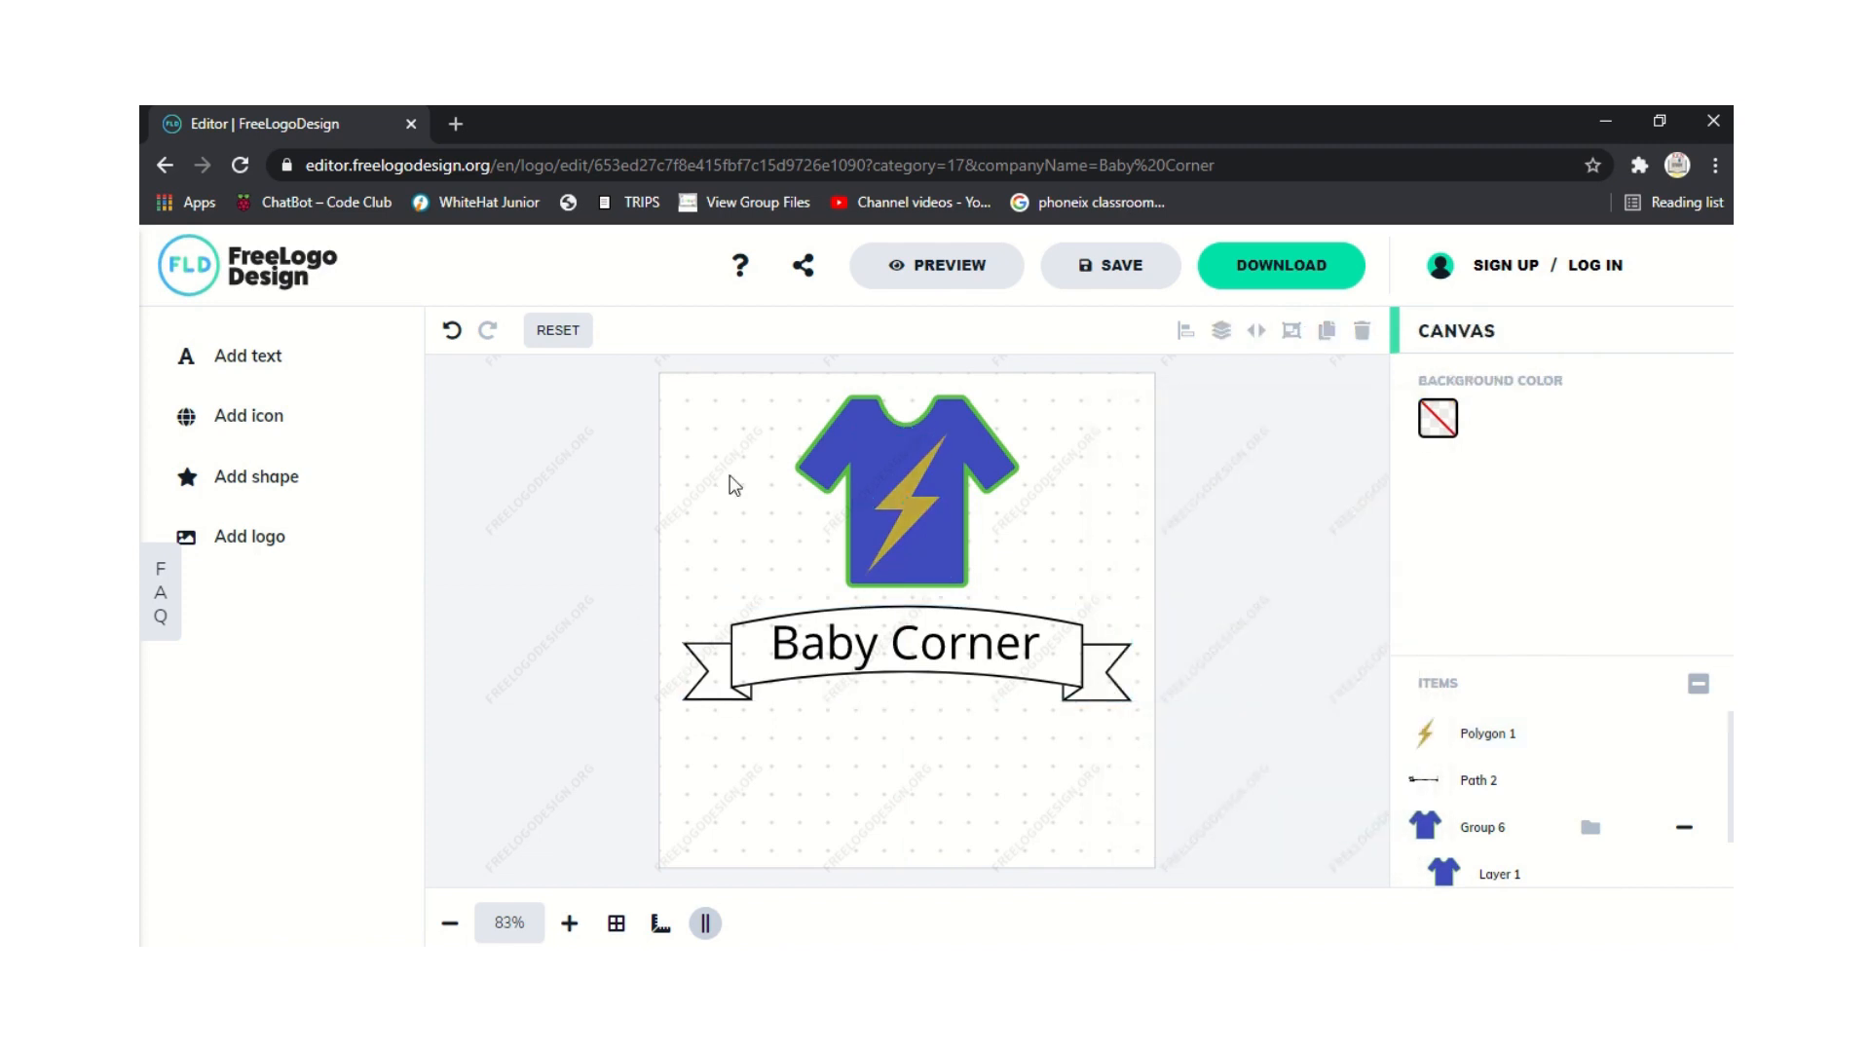
Replace the shield with a filled black shield, move it up, and shrink it to half size.
click(251, 477)
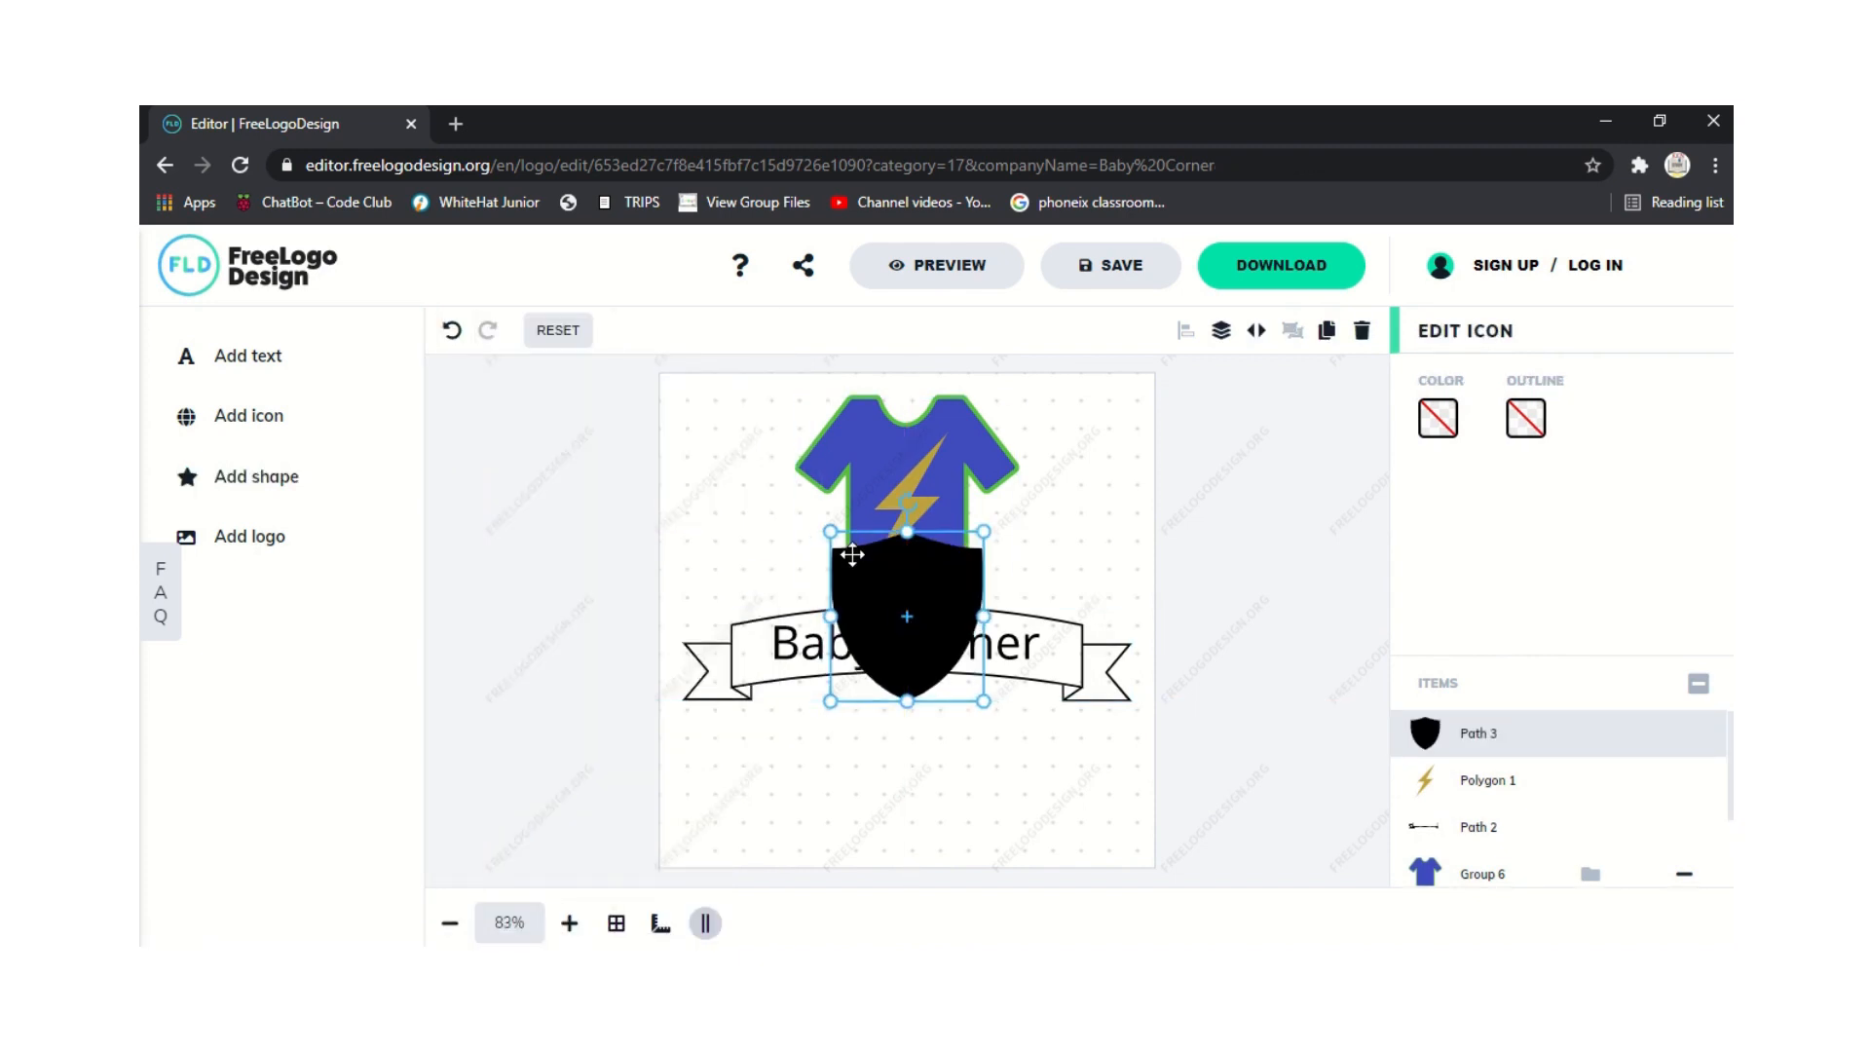
key(Delete)
click(232, 477)
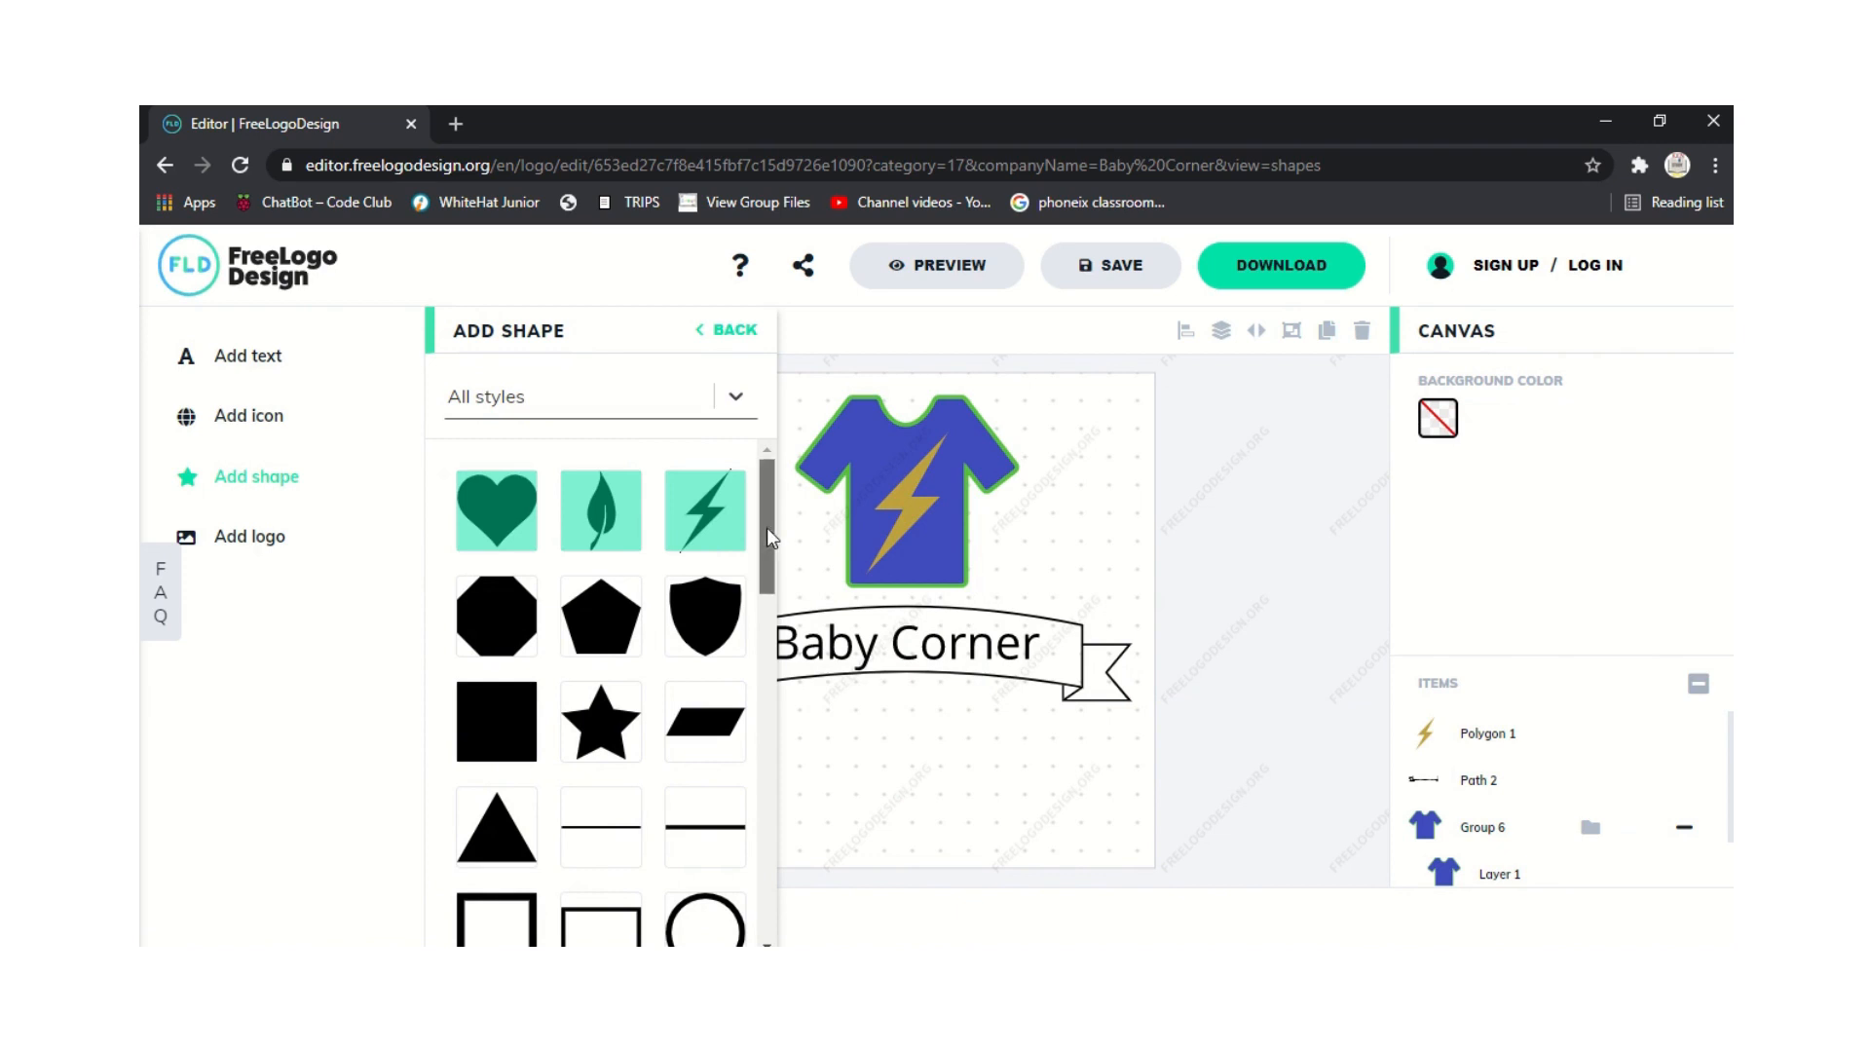
drag(767, 530, 823, 879)
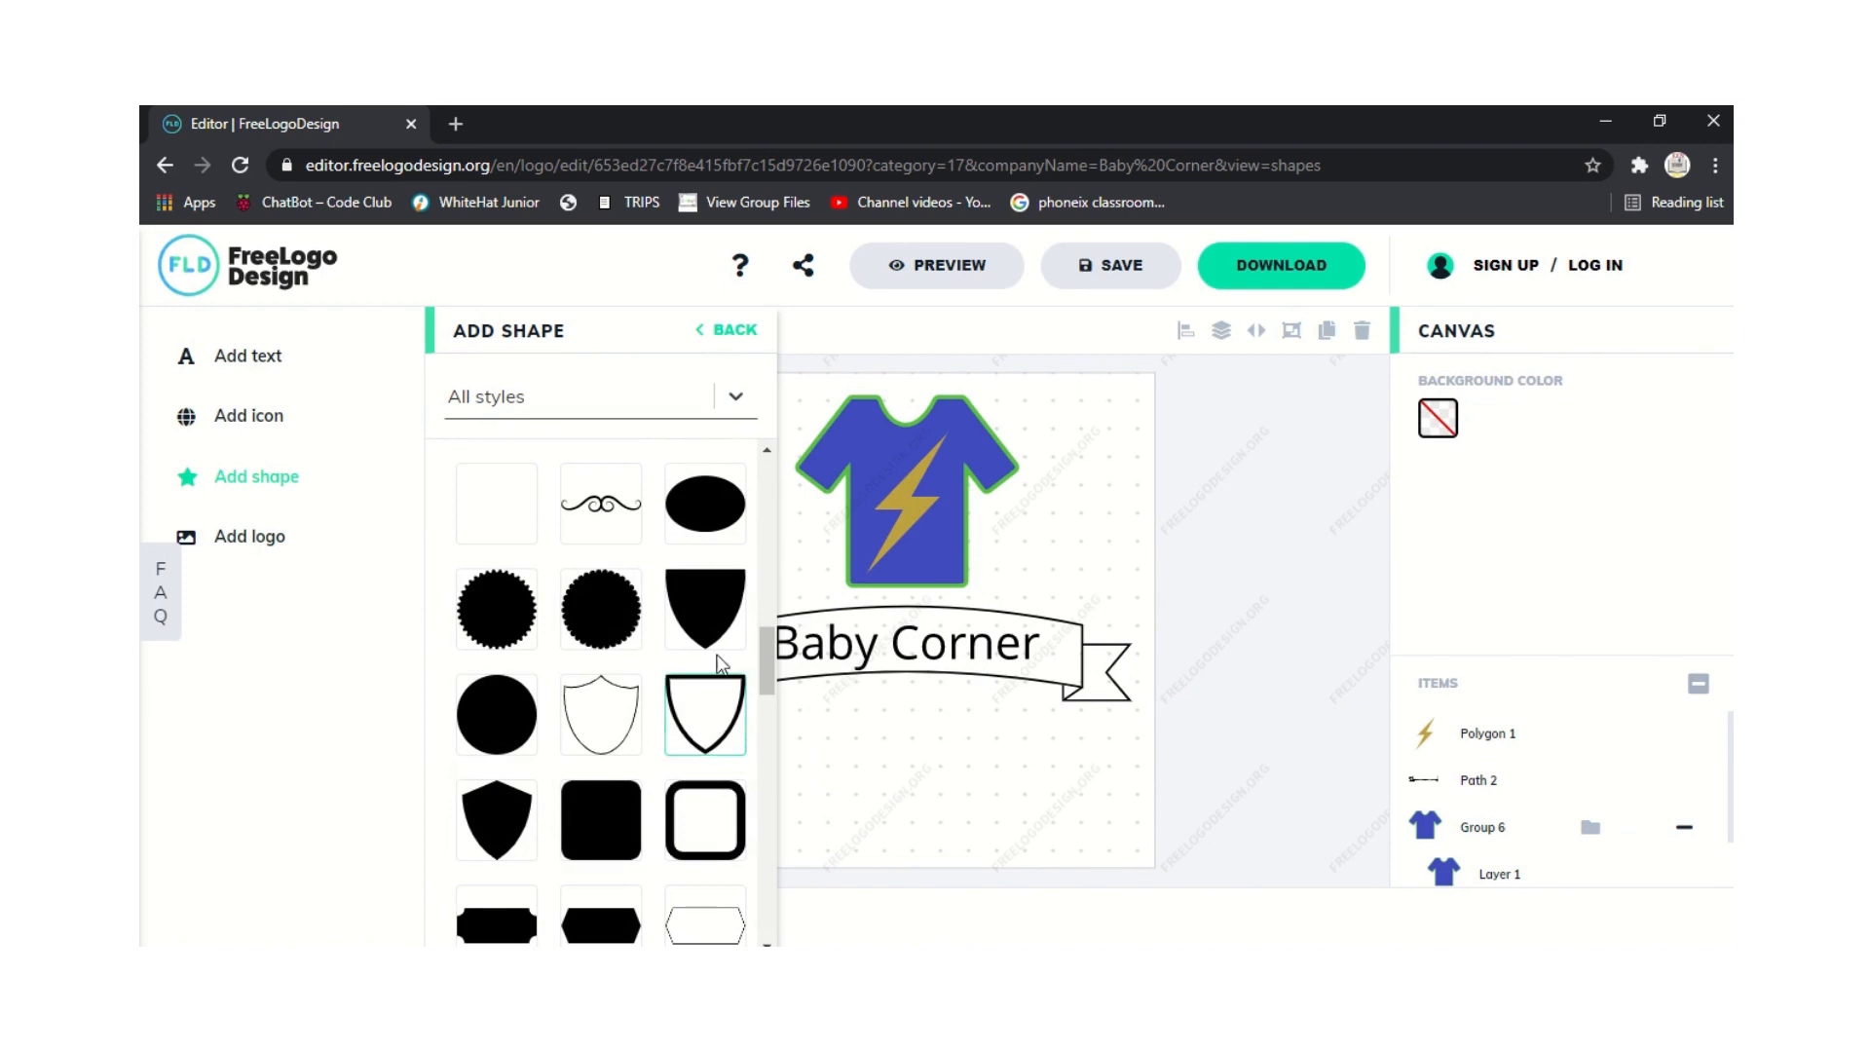
click(709, 618)
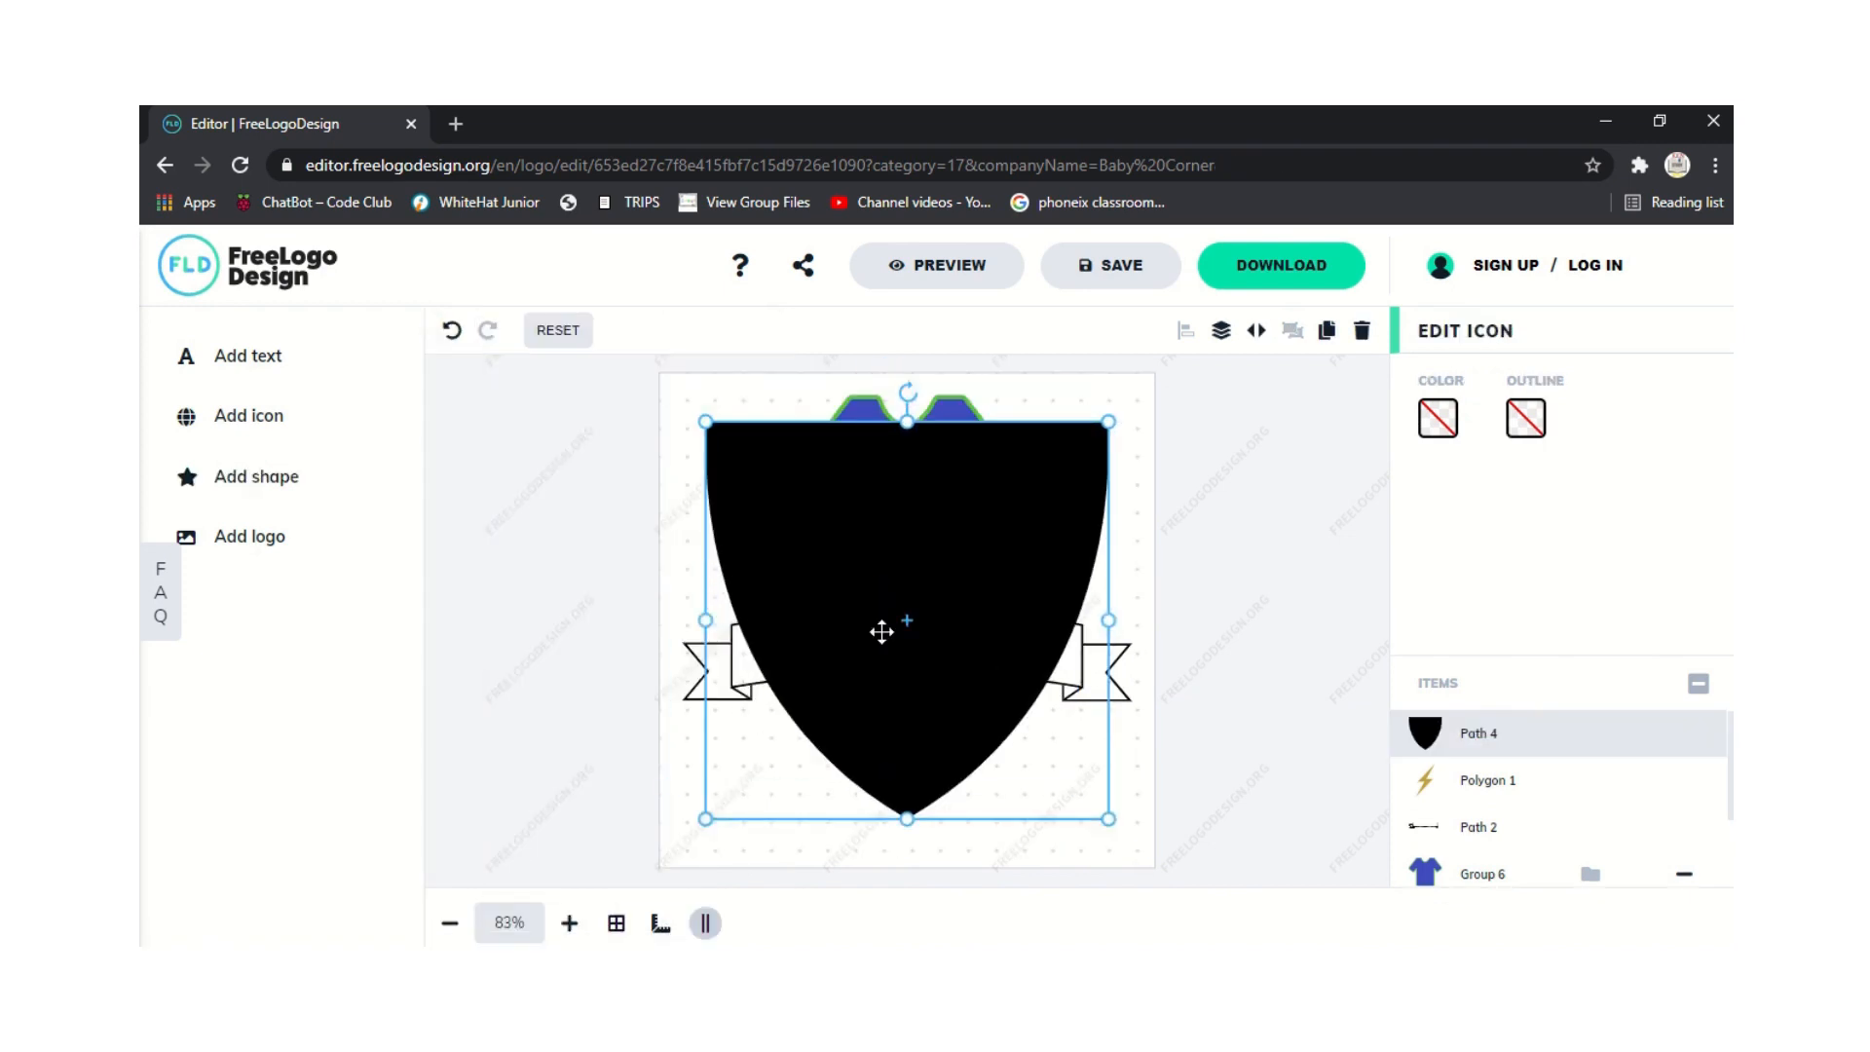
drag(951, 732, 944, 681)
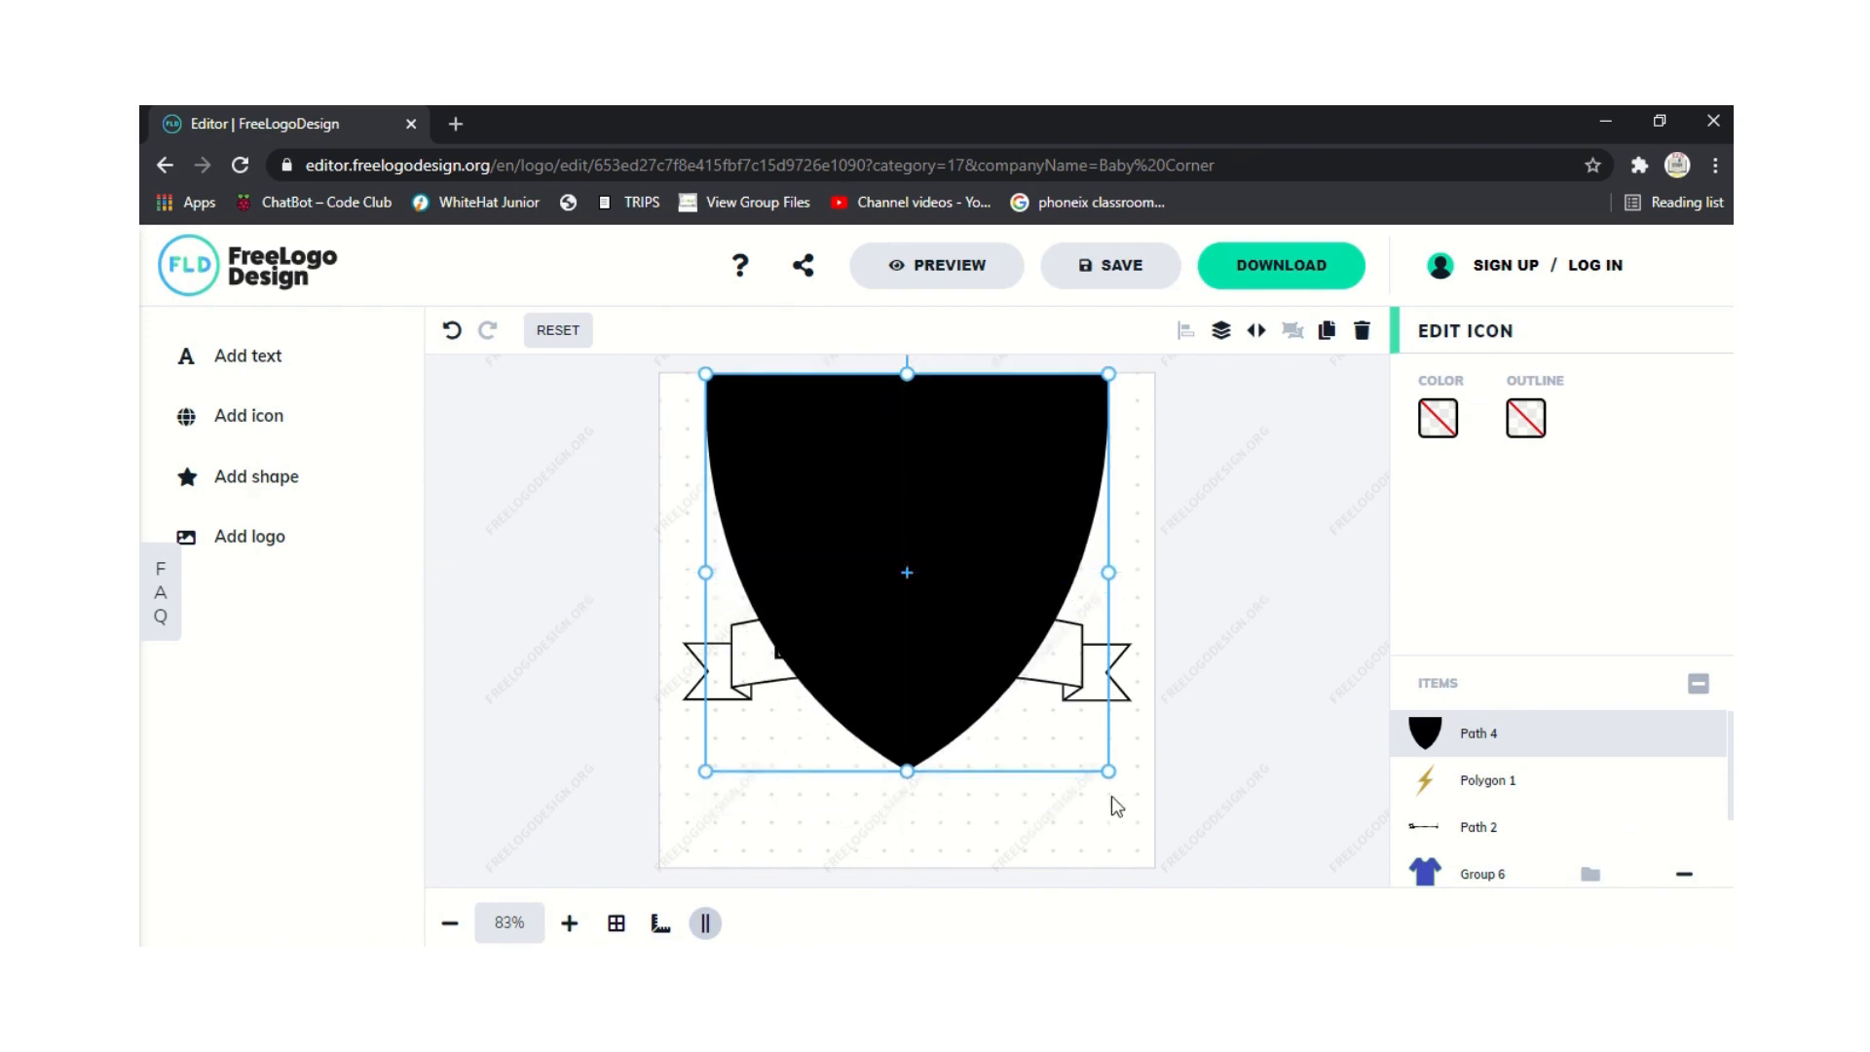
drag(1107, 769, 938, 728)
mouse_move(843, 495)
mouse_down()
mouse_move(902, 484)
mouse_move(845, 502)
mouse_up()
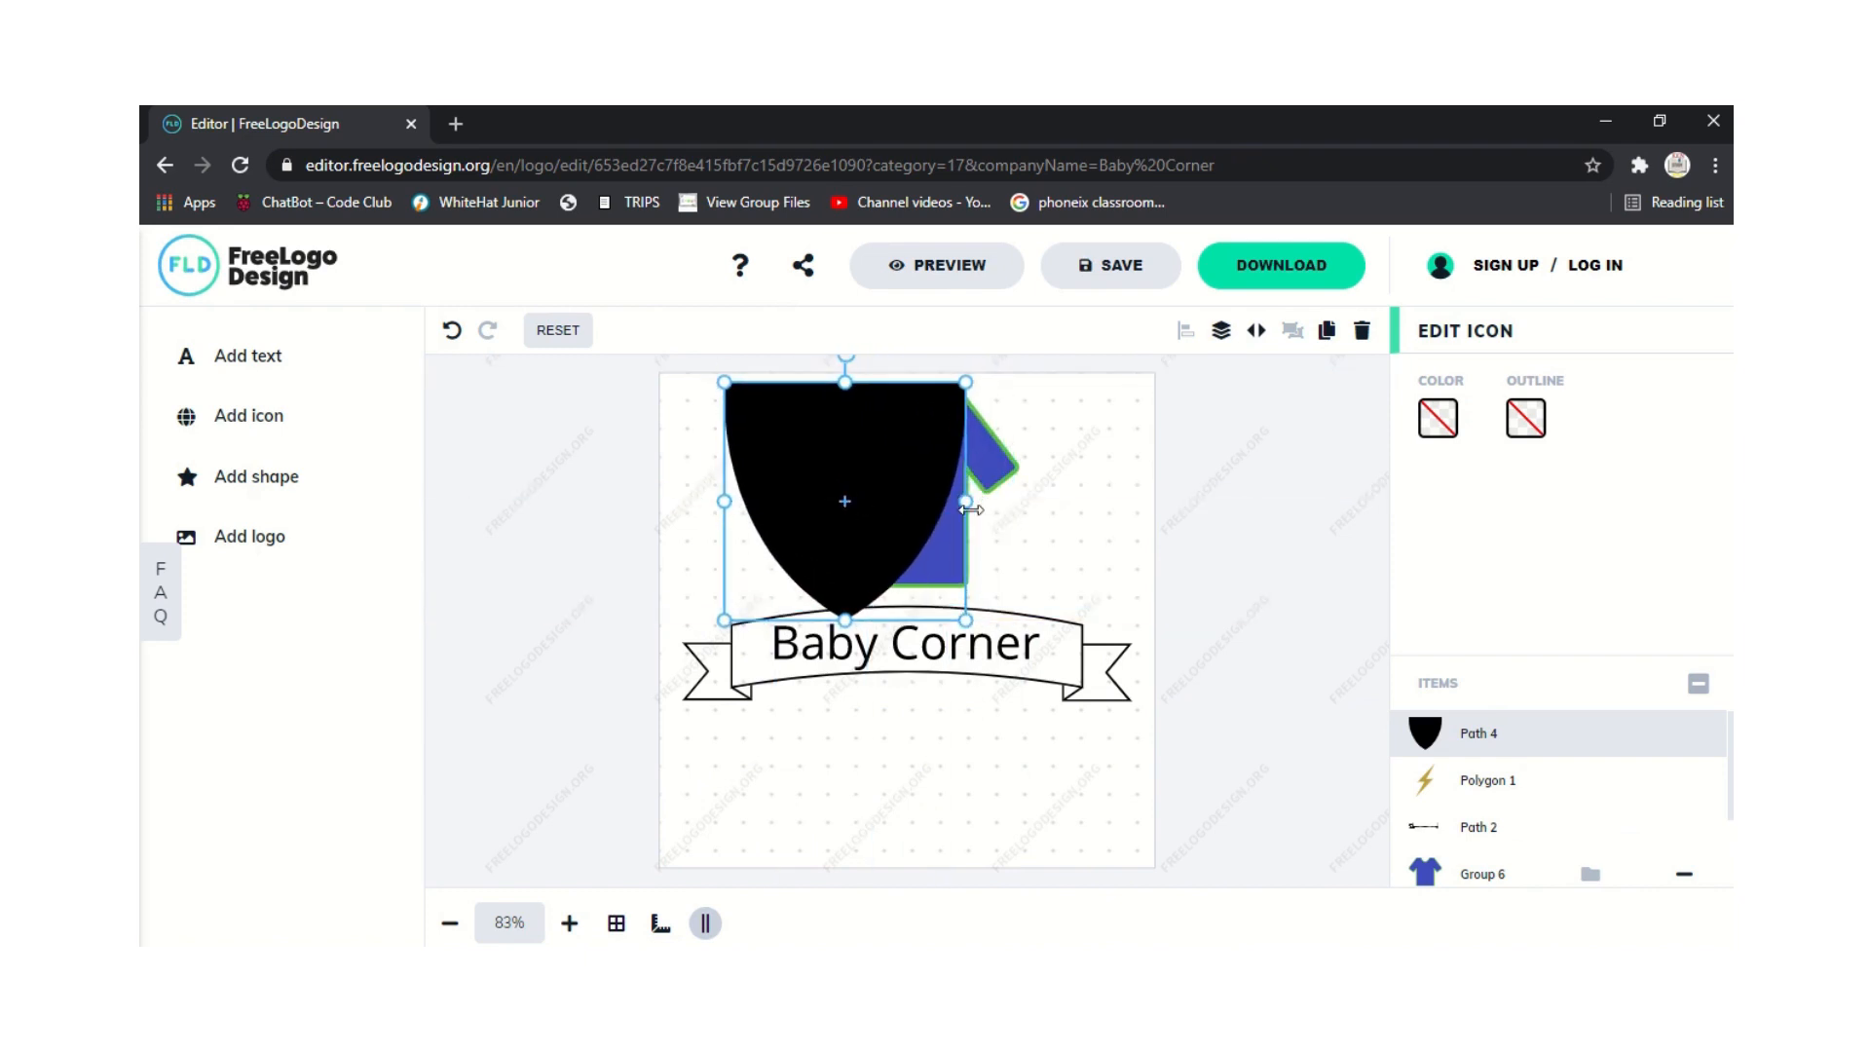
Stretch the black shield wider to the right over the T-shirt.
drag(970, 509, 1085, 507)
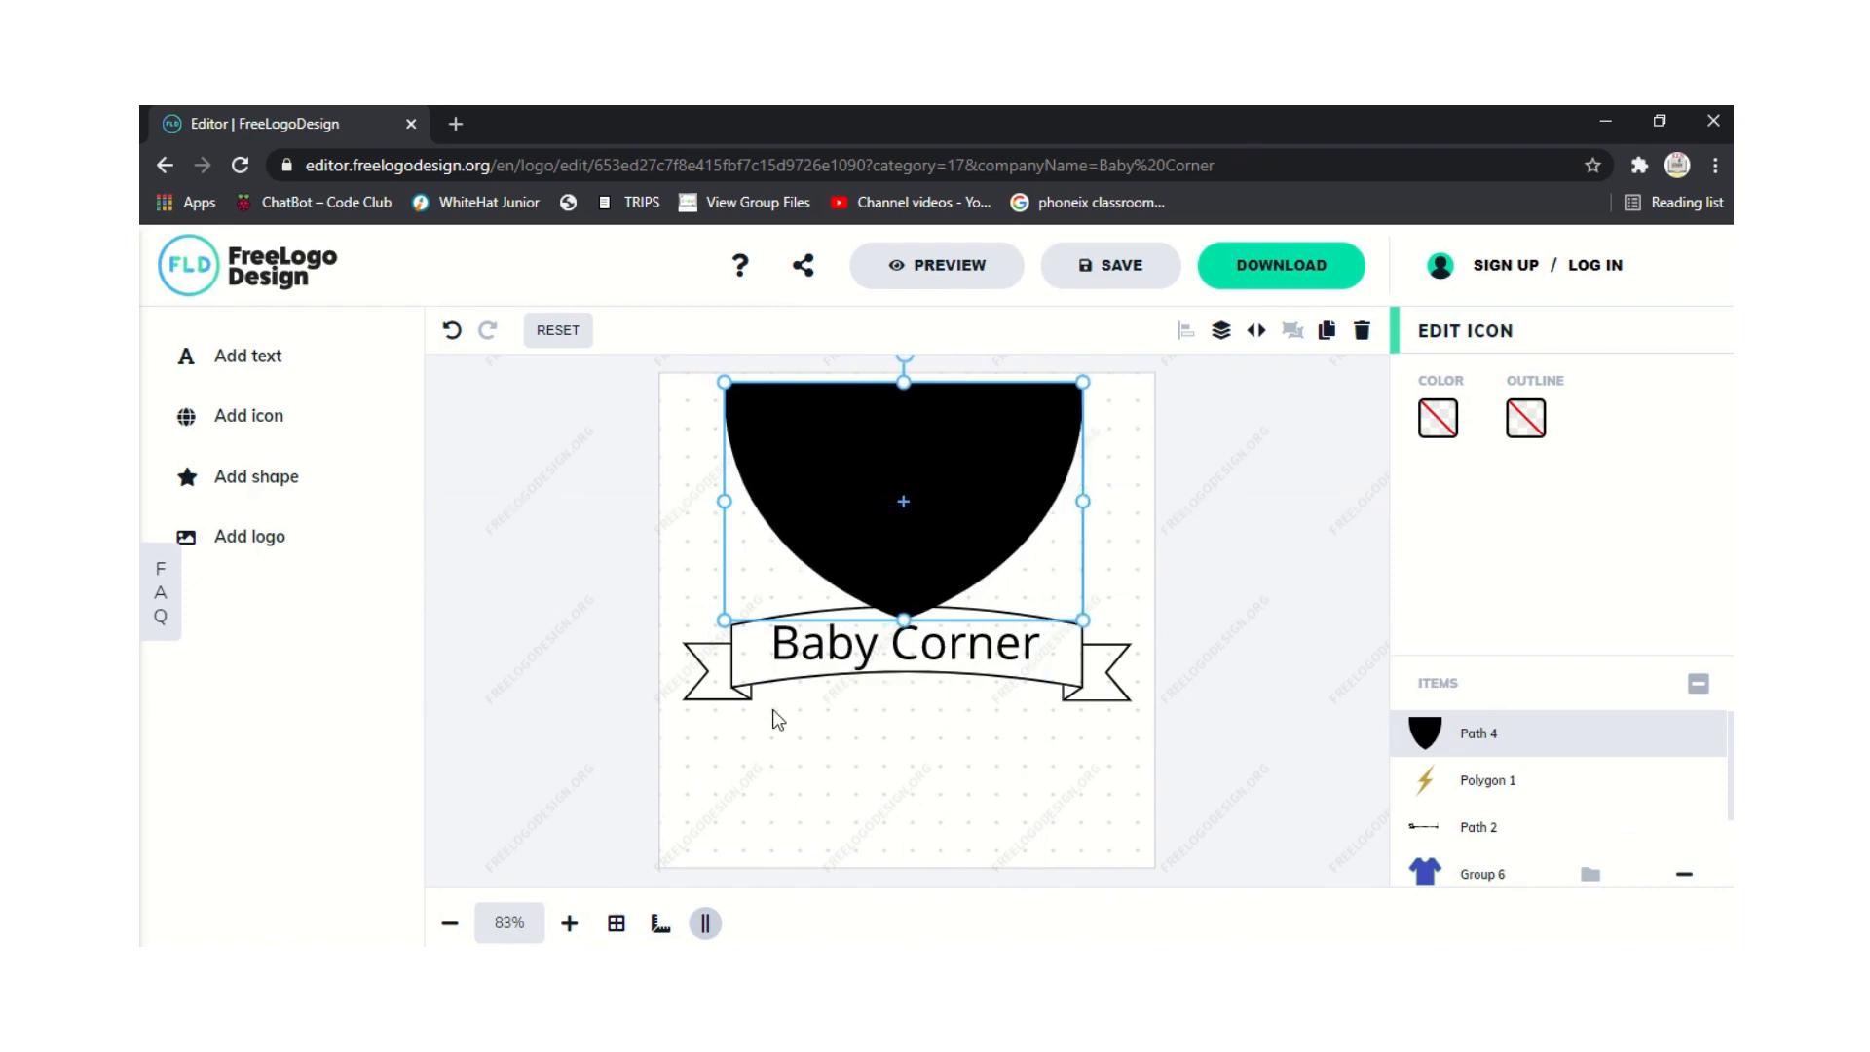
click(495, 652)
click(764, 694)
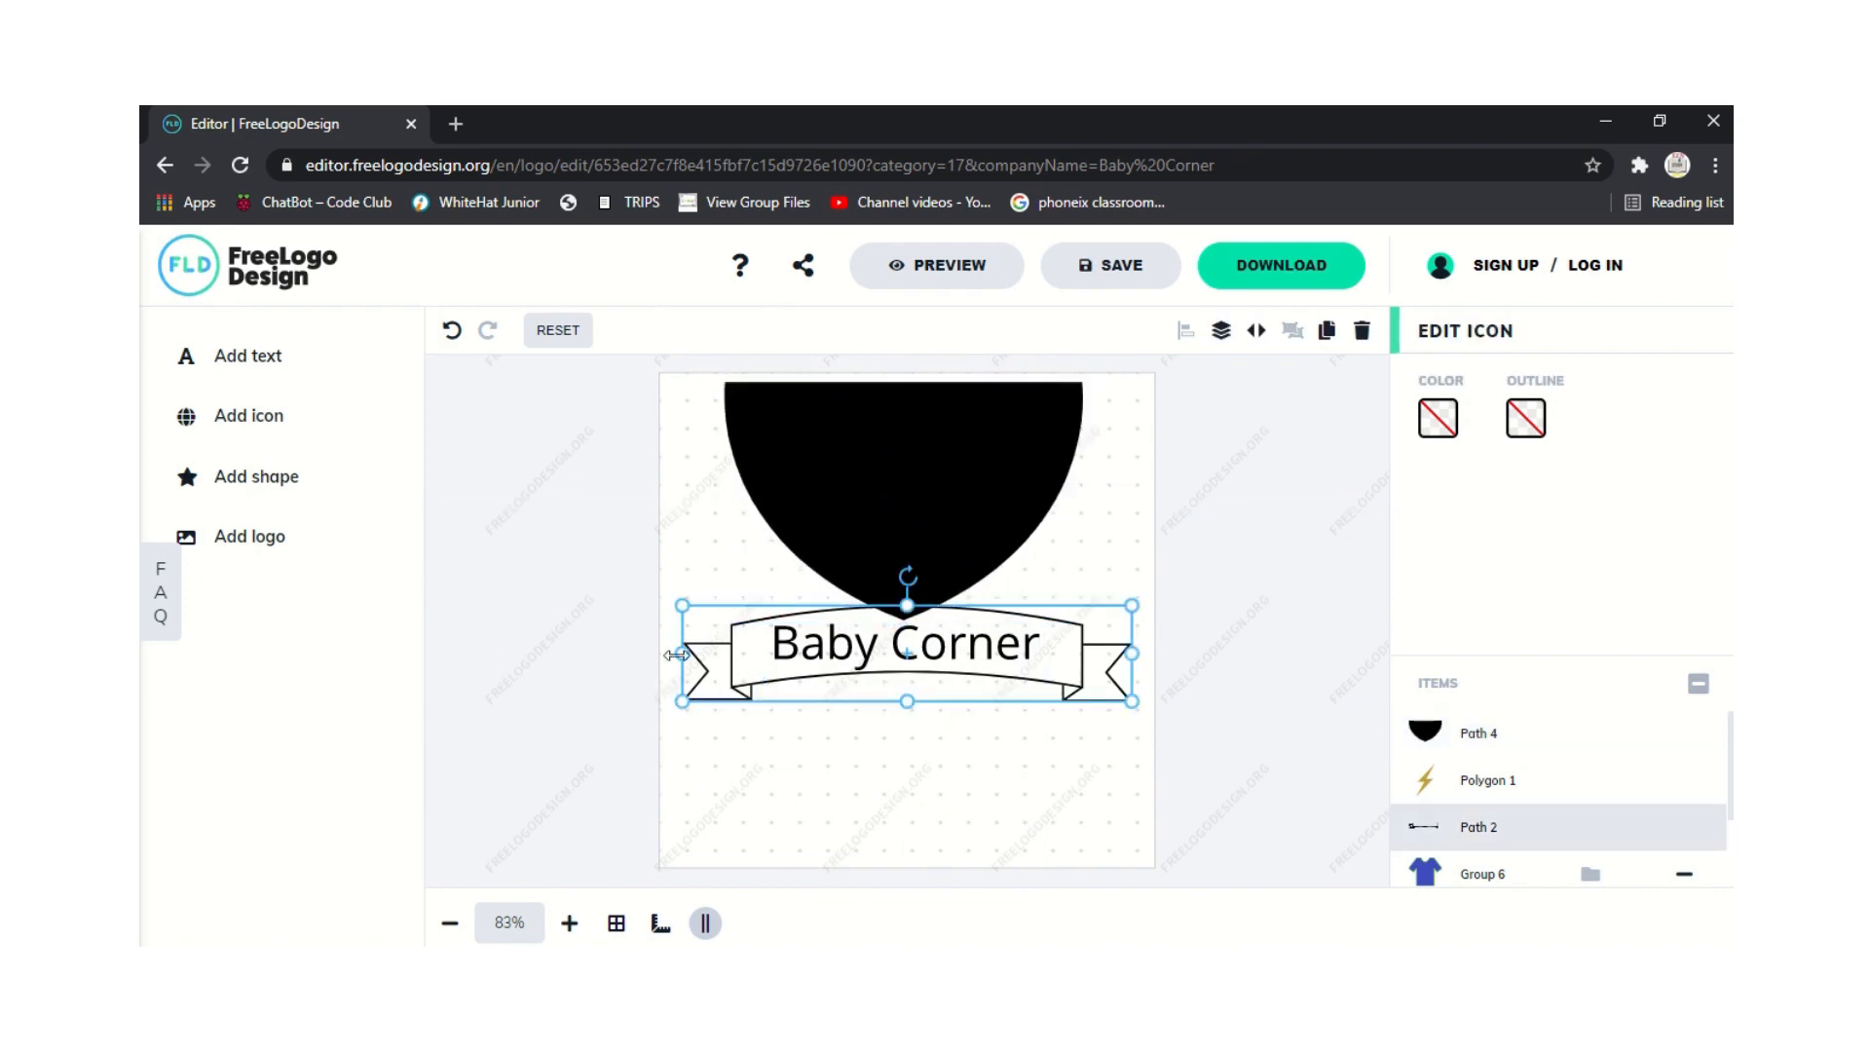
Move the banner lower, drop the Baby Corner text onto it, and enlarge the banner slightly.
drag(766, 656, 769, 718)
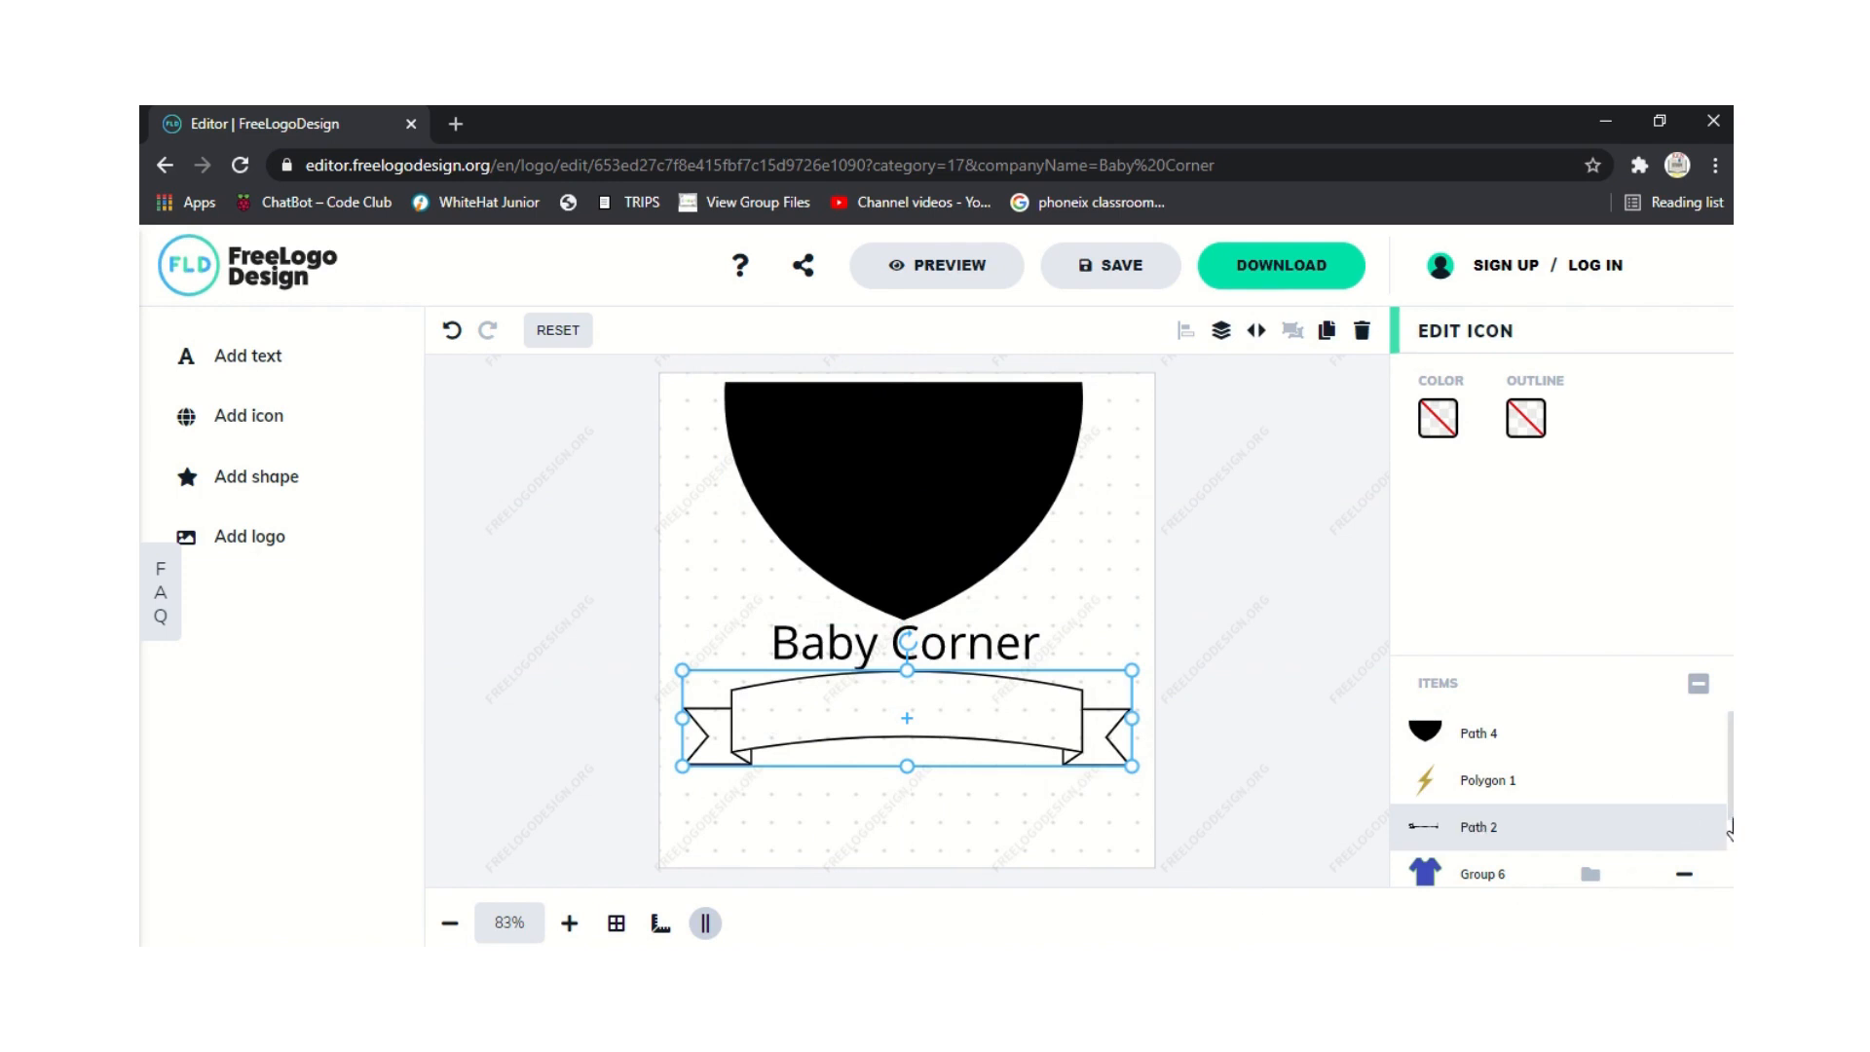
scroll(1731, 827, down, 2)
click(1676, 861)
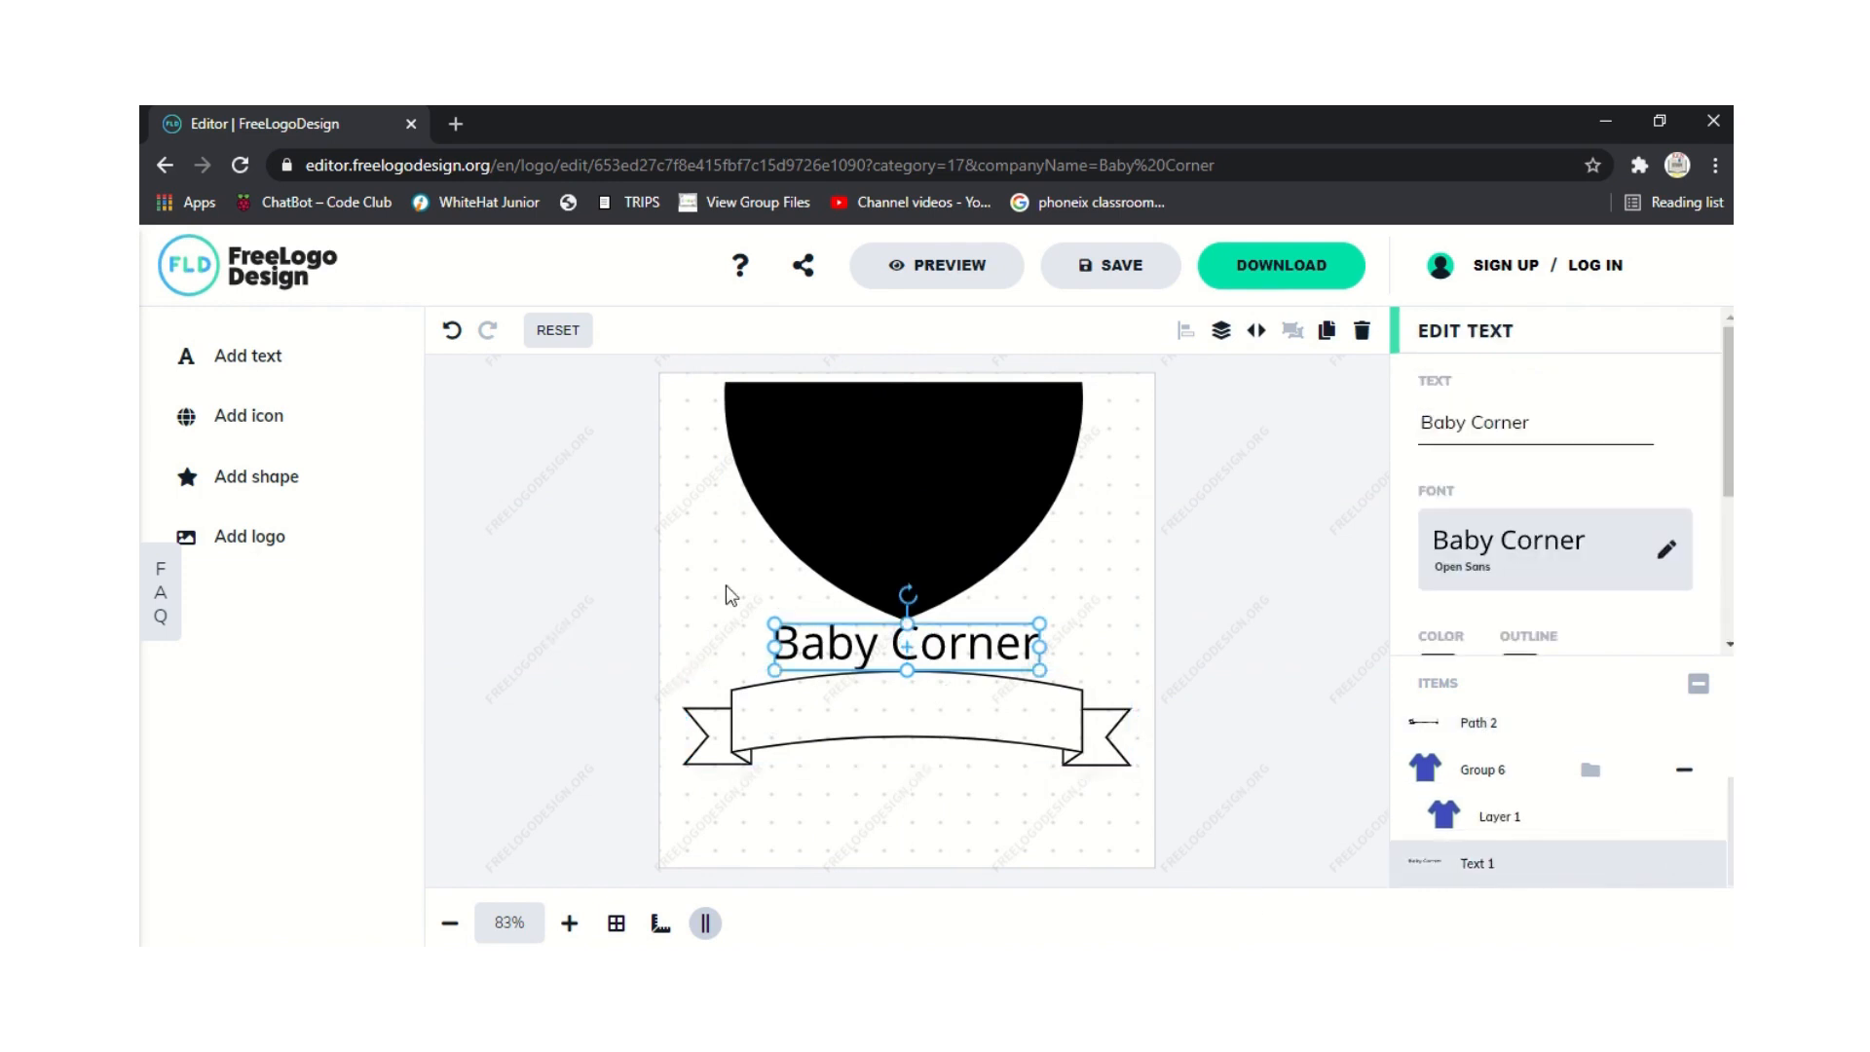
drag(844, 635, 846, 716)
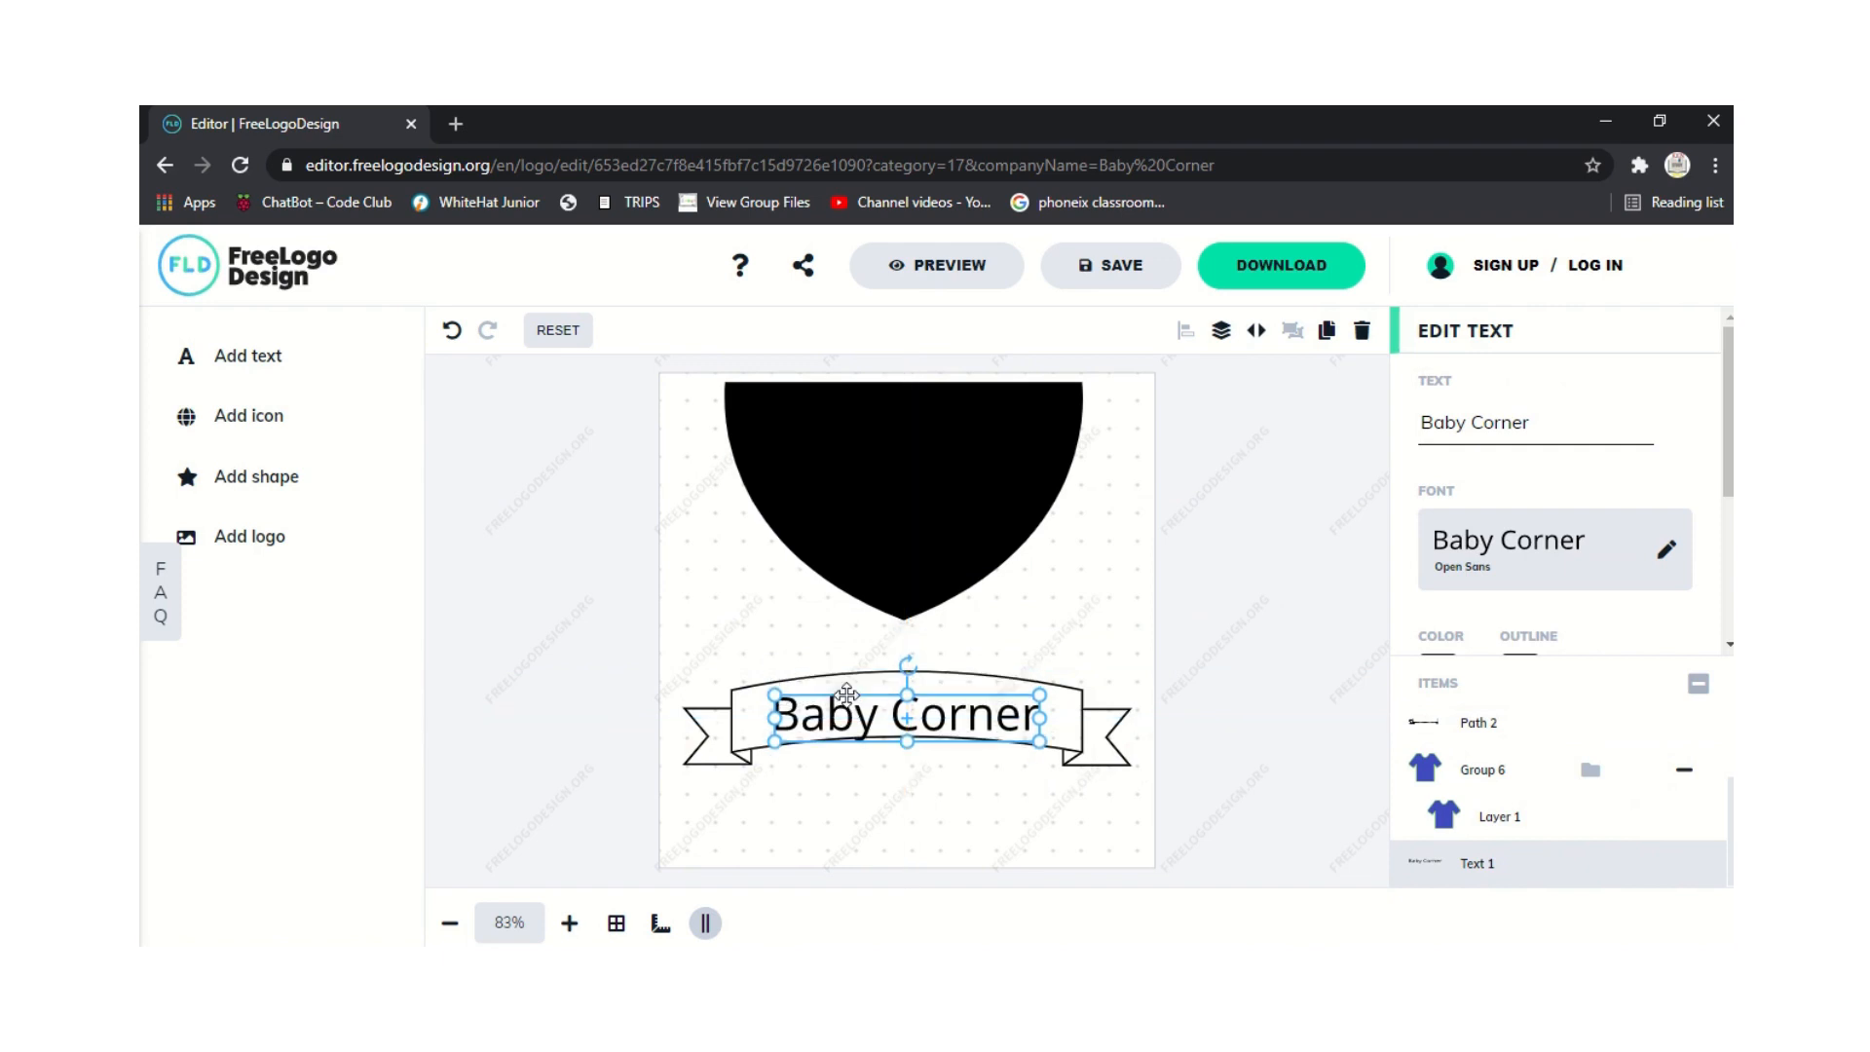
click(713, 722)
drag(686, 669, 674, 667)
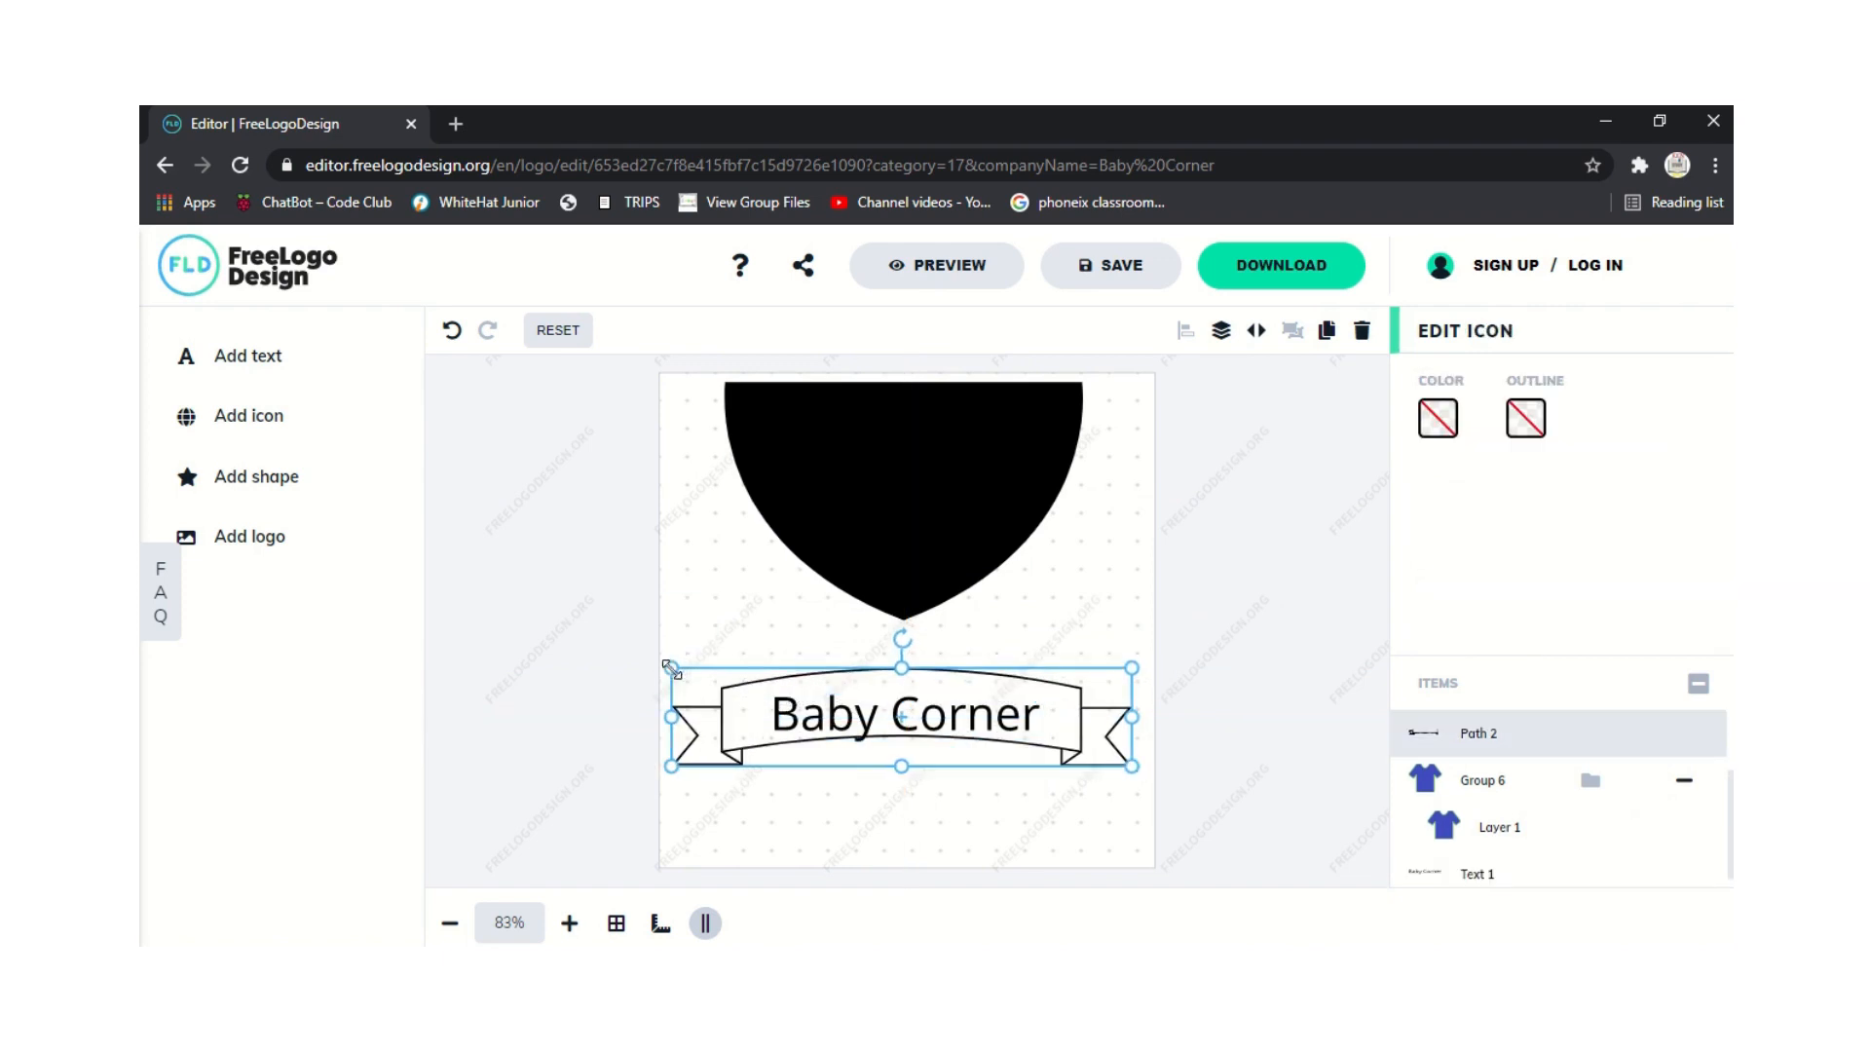
click(732, 844)
click(845, 693)
Align the Baby Corner text on the banner and stretch it taller.
click(1417, 874)
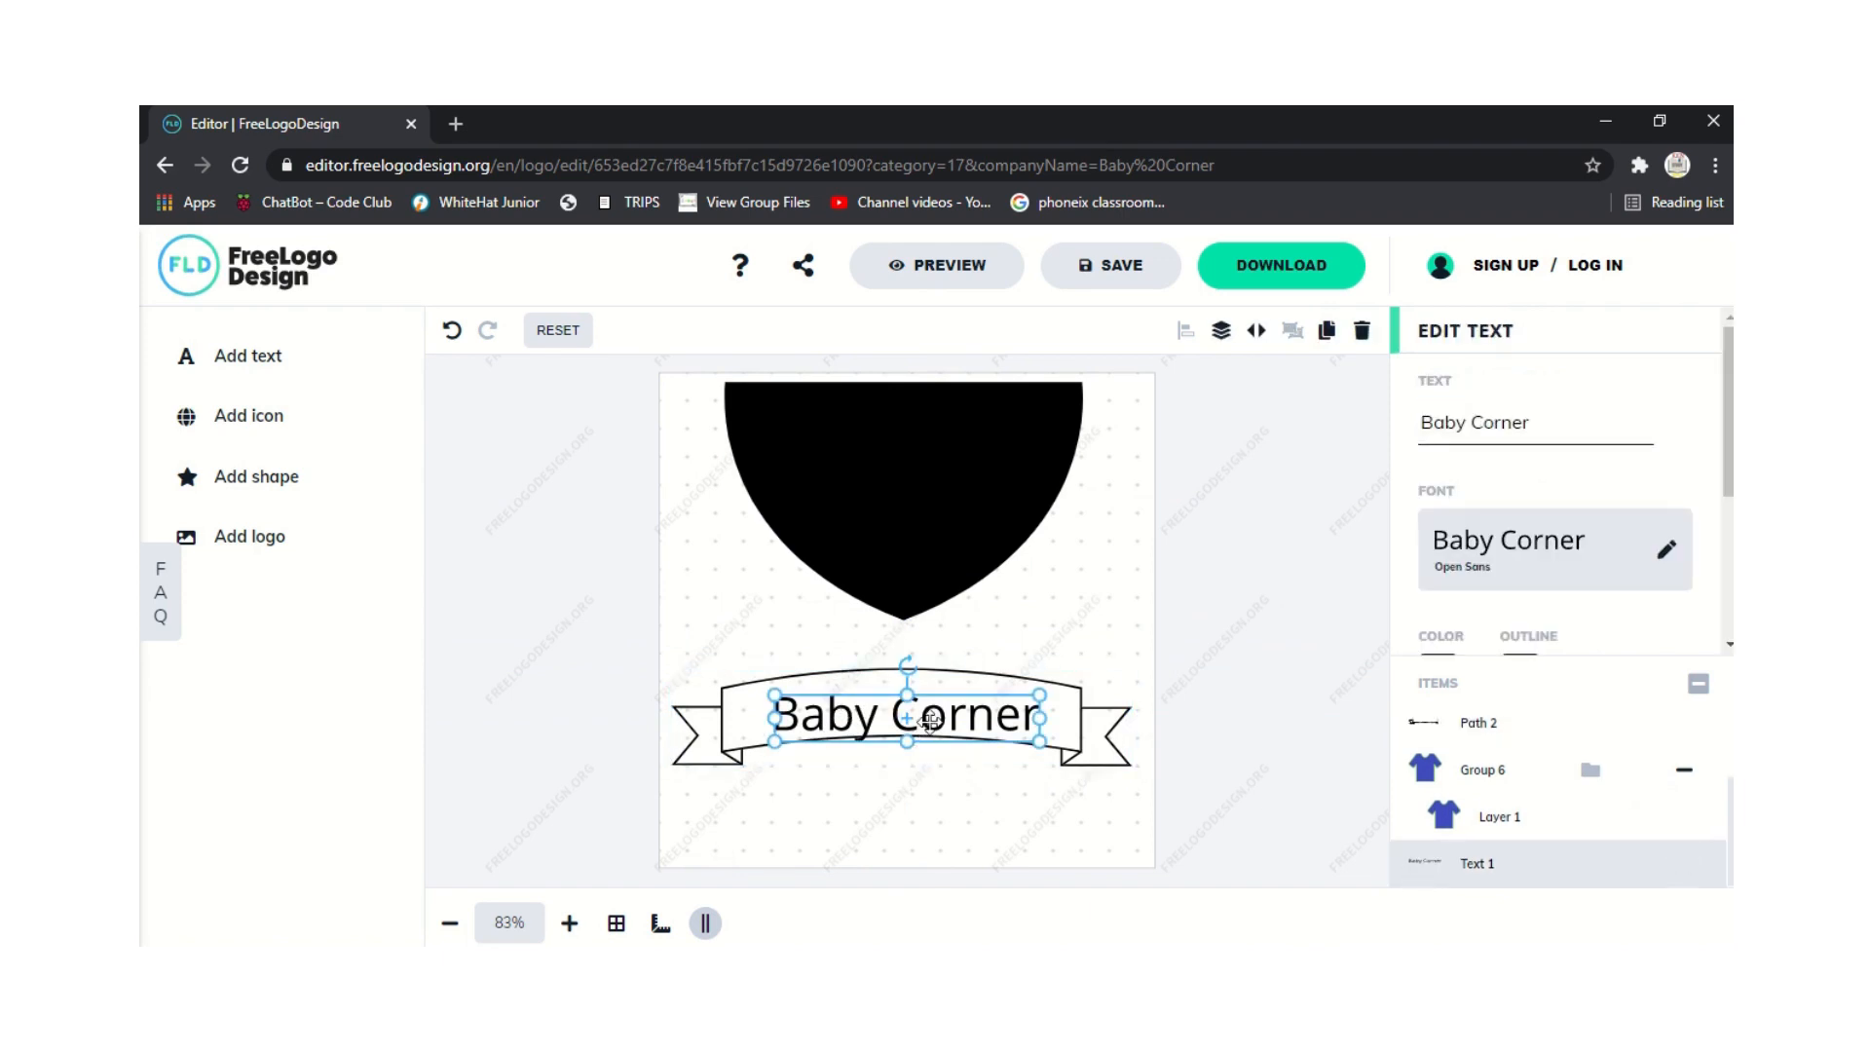
drag(930, 717, 941, 699)
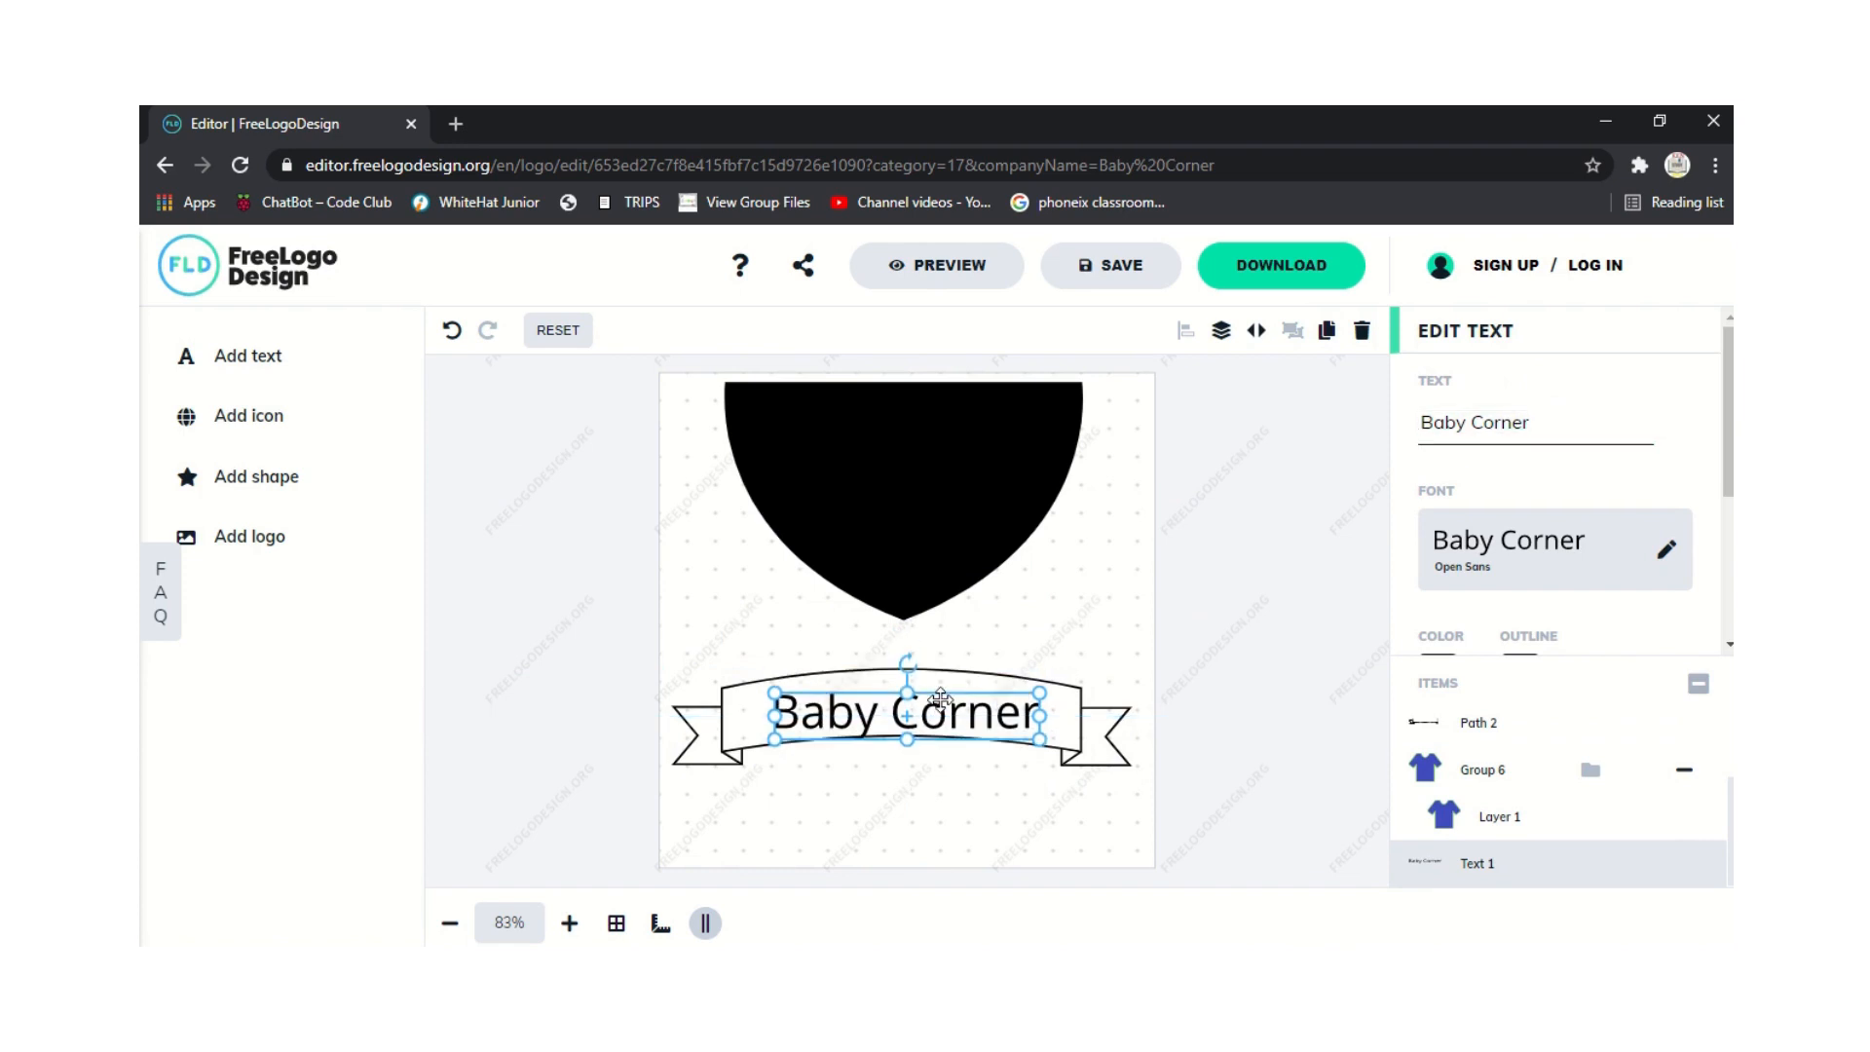
drag(913, 693, 869, 716)
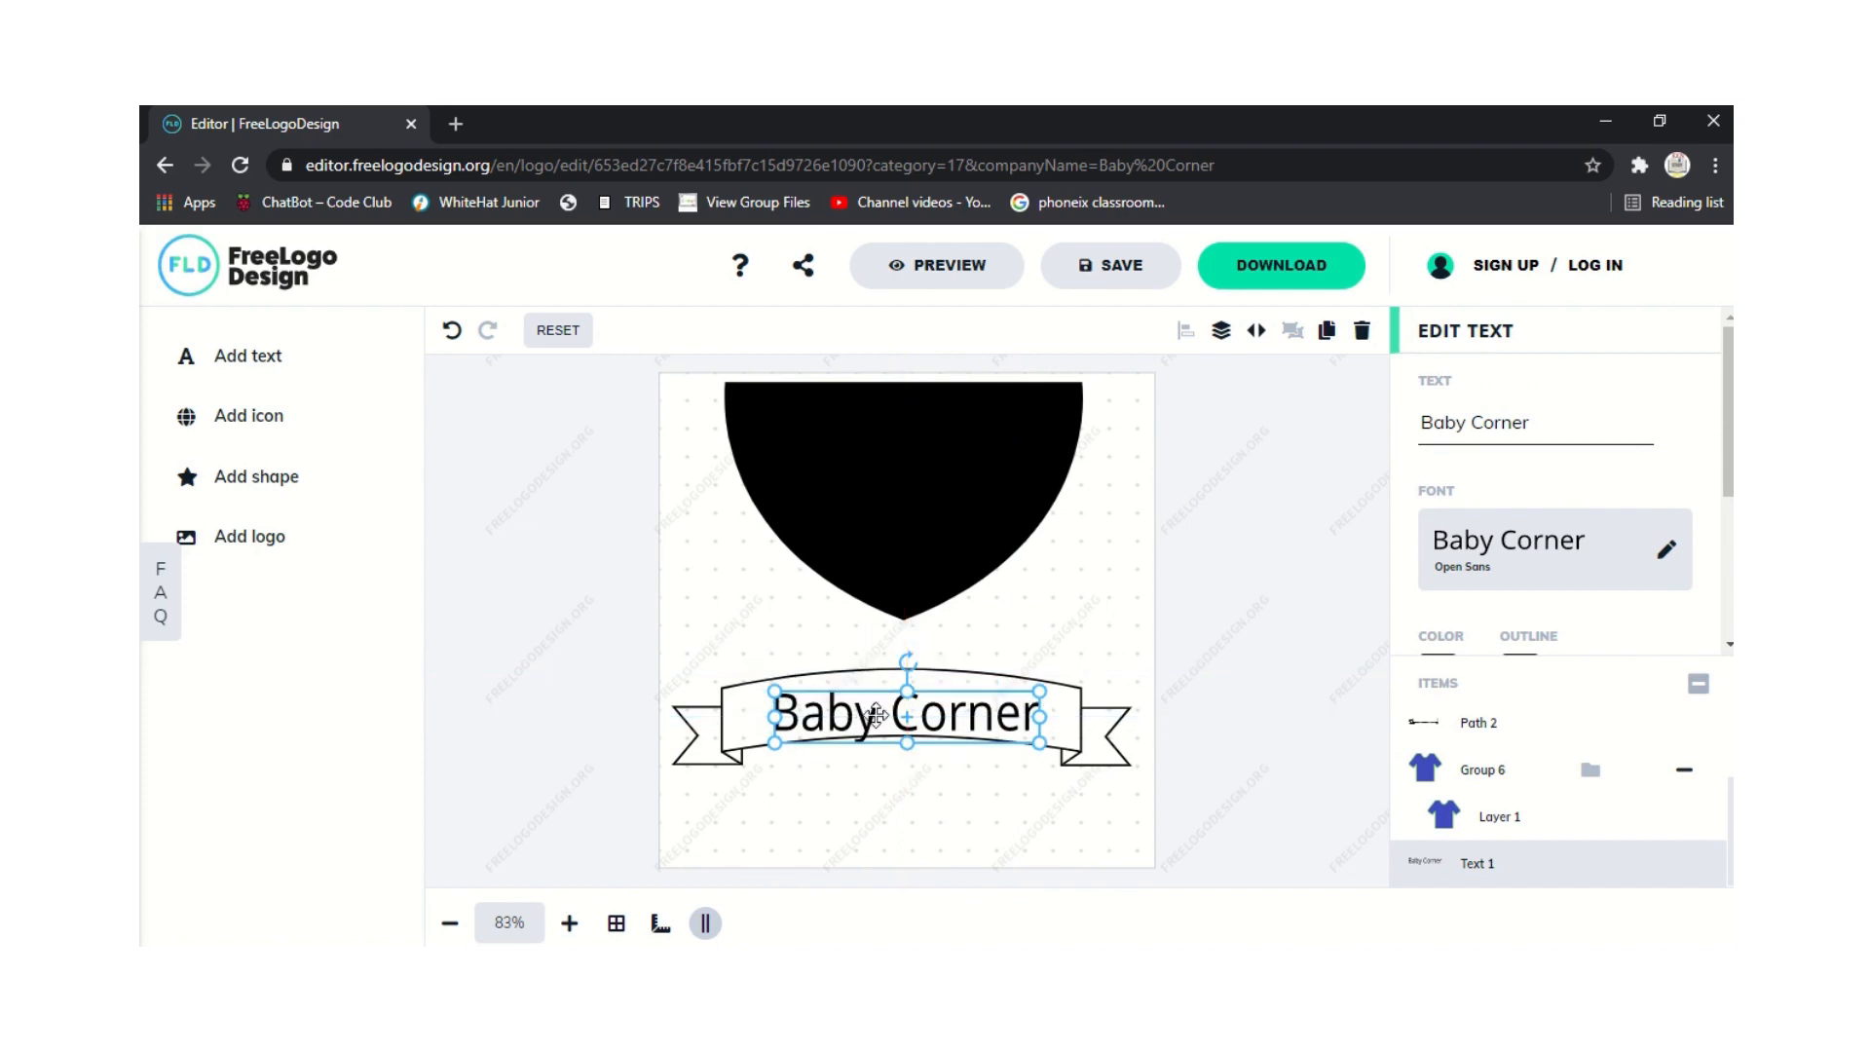
double_click(894, 711)
key(Left)
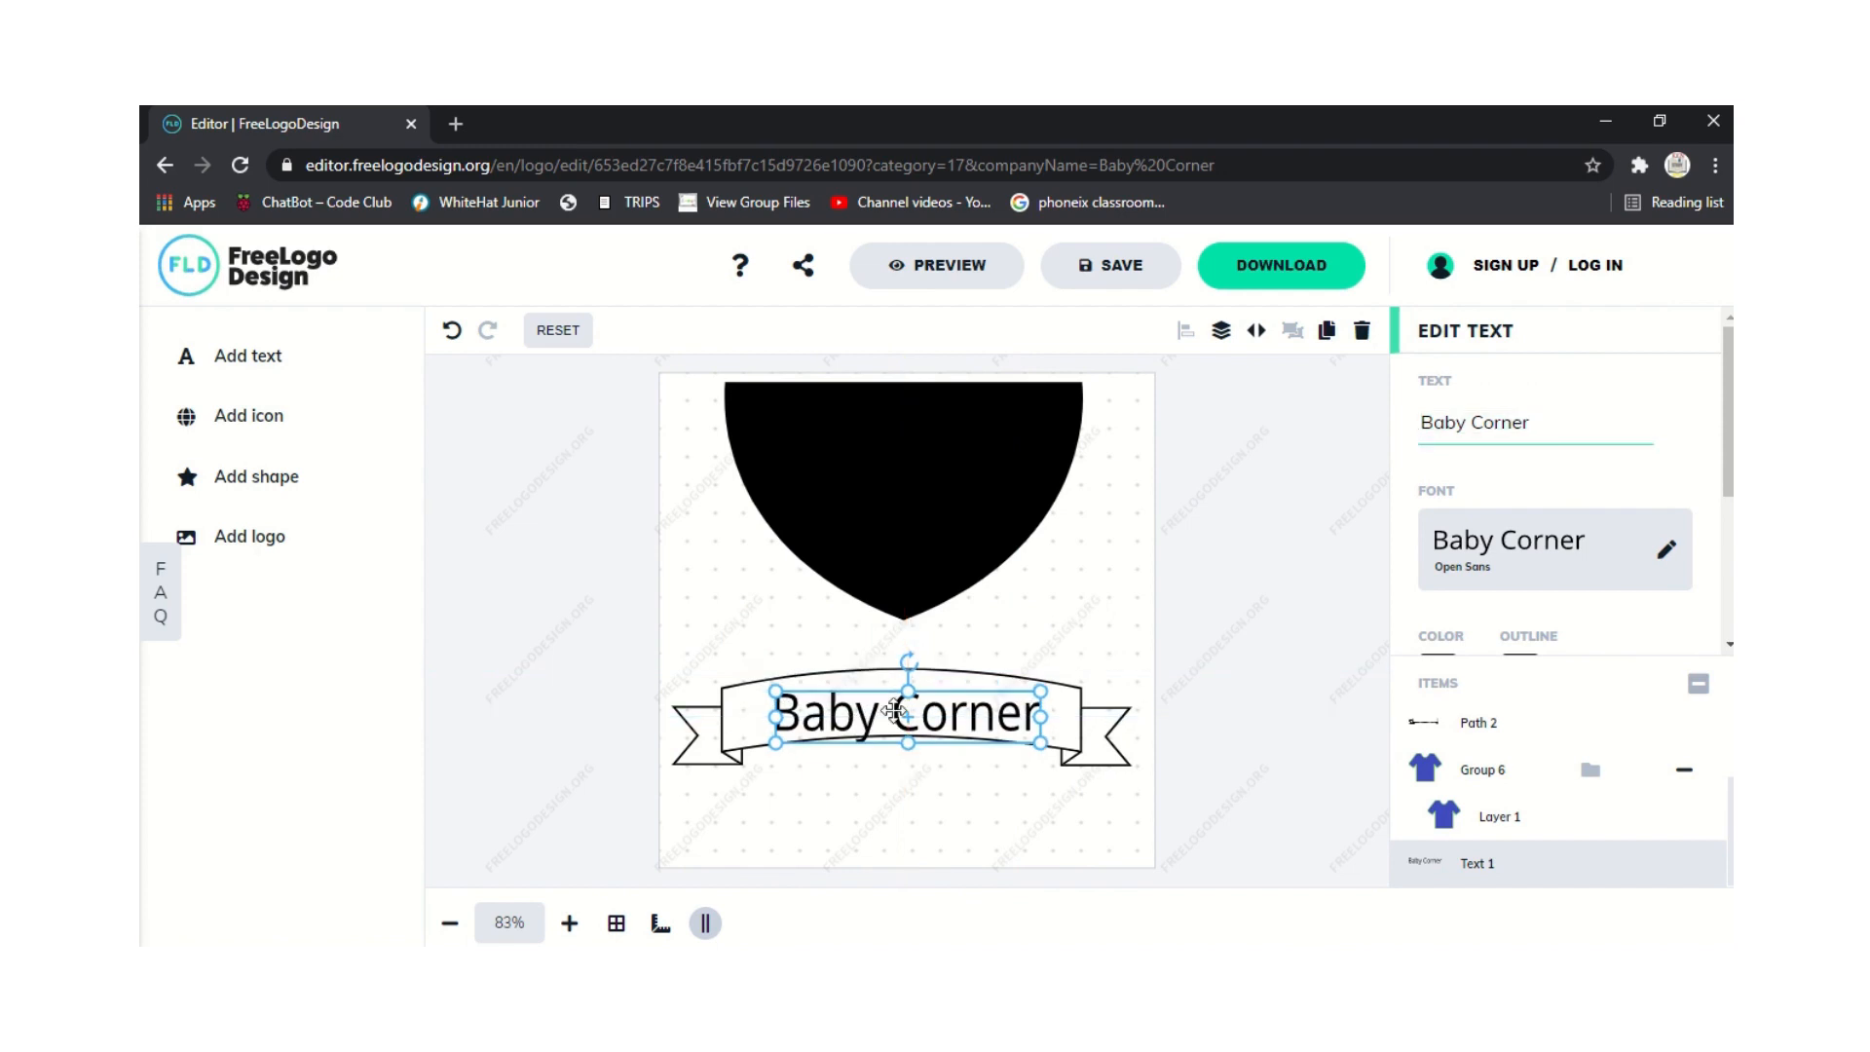
Widen the banner a little more and nudge Baby Corner up to centre it inside.
click(1084, 727)
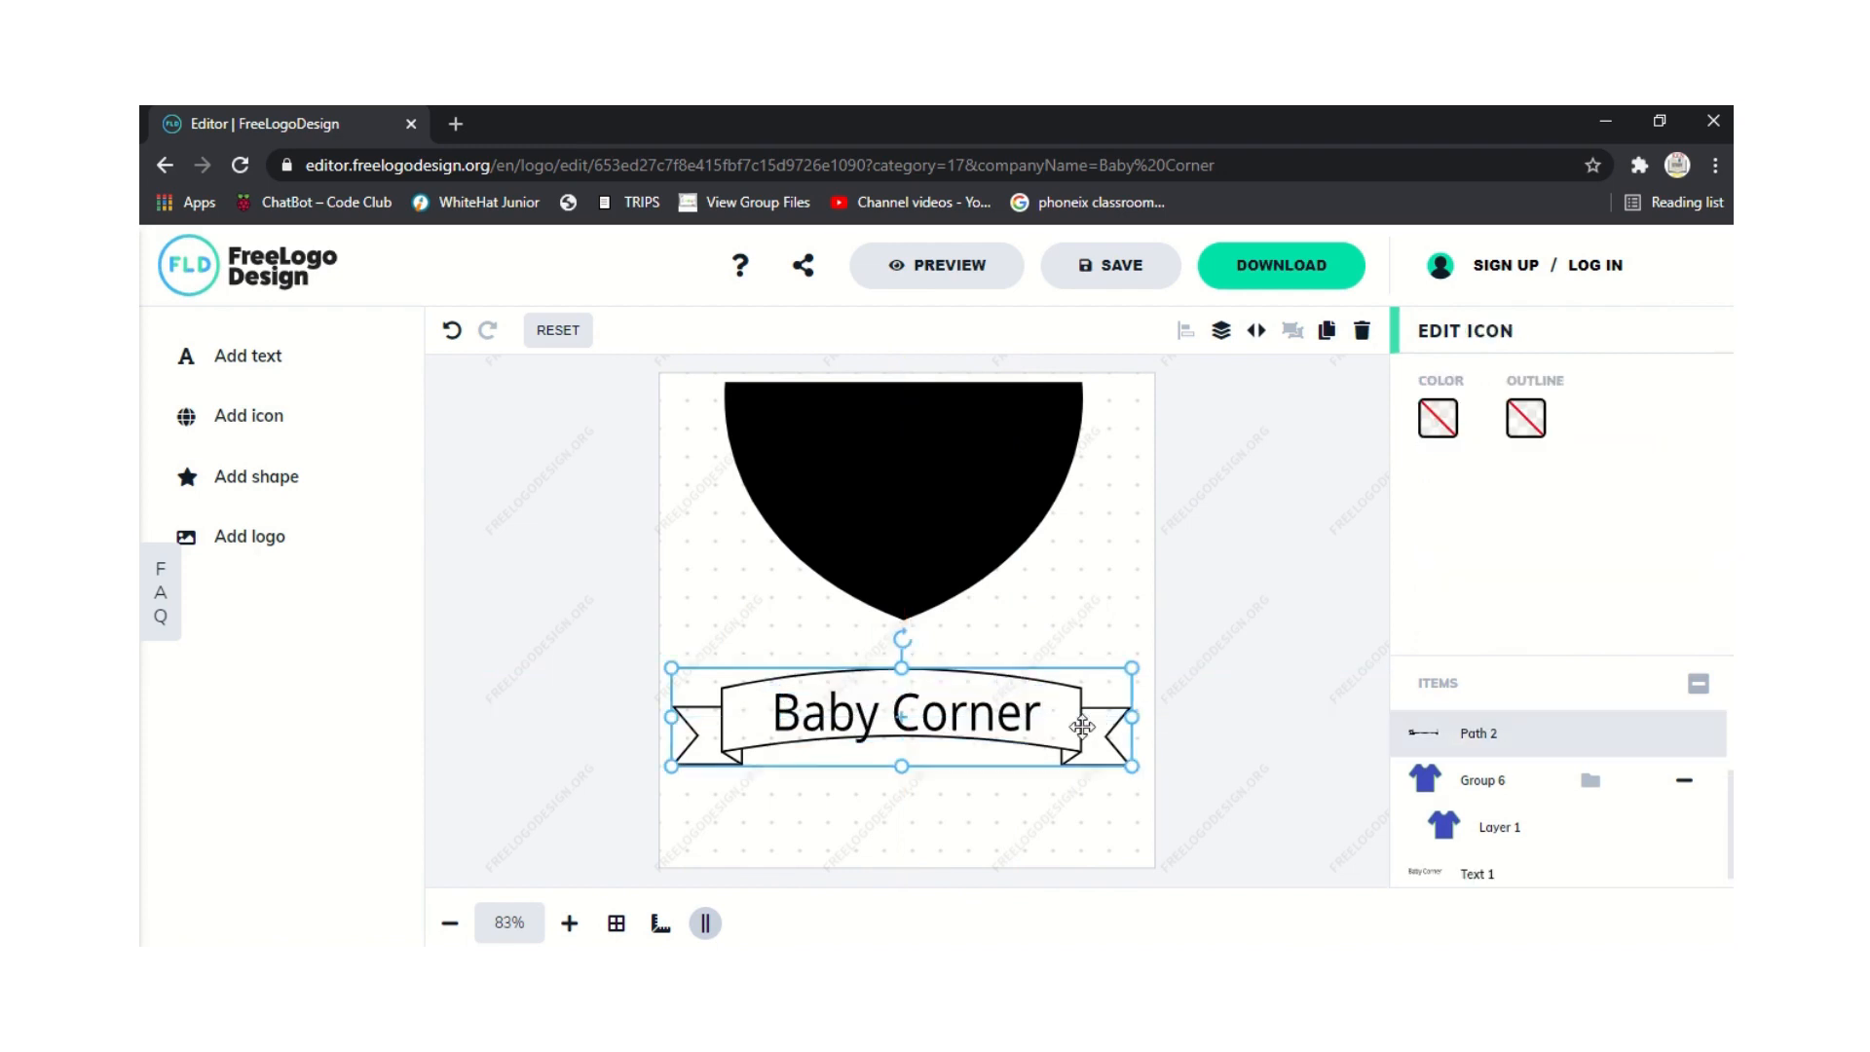
drag(1132, 669, 1153, 661)
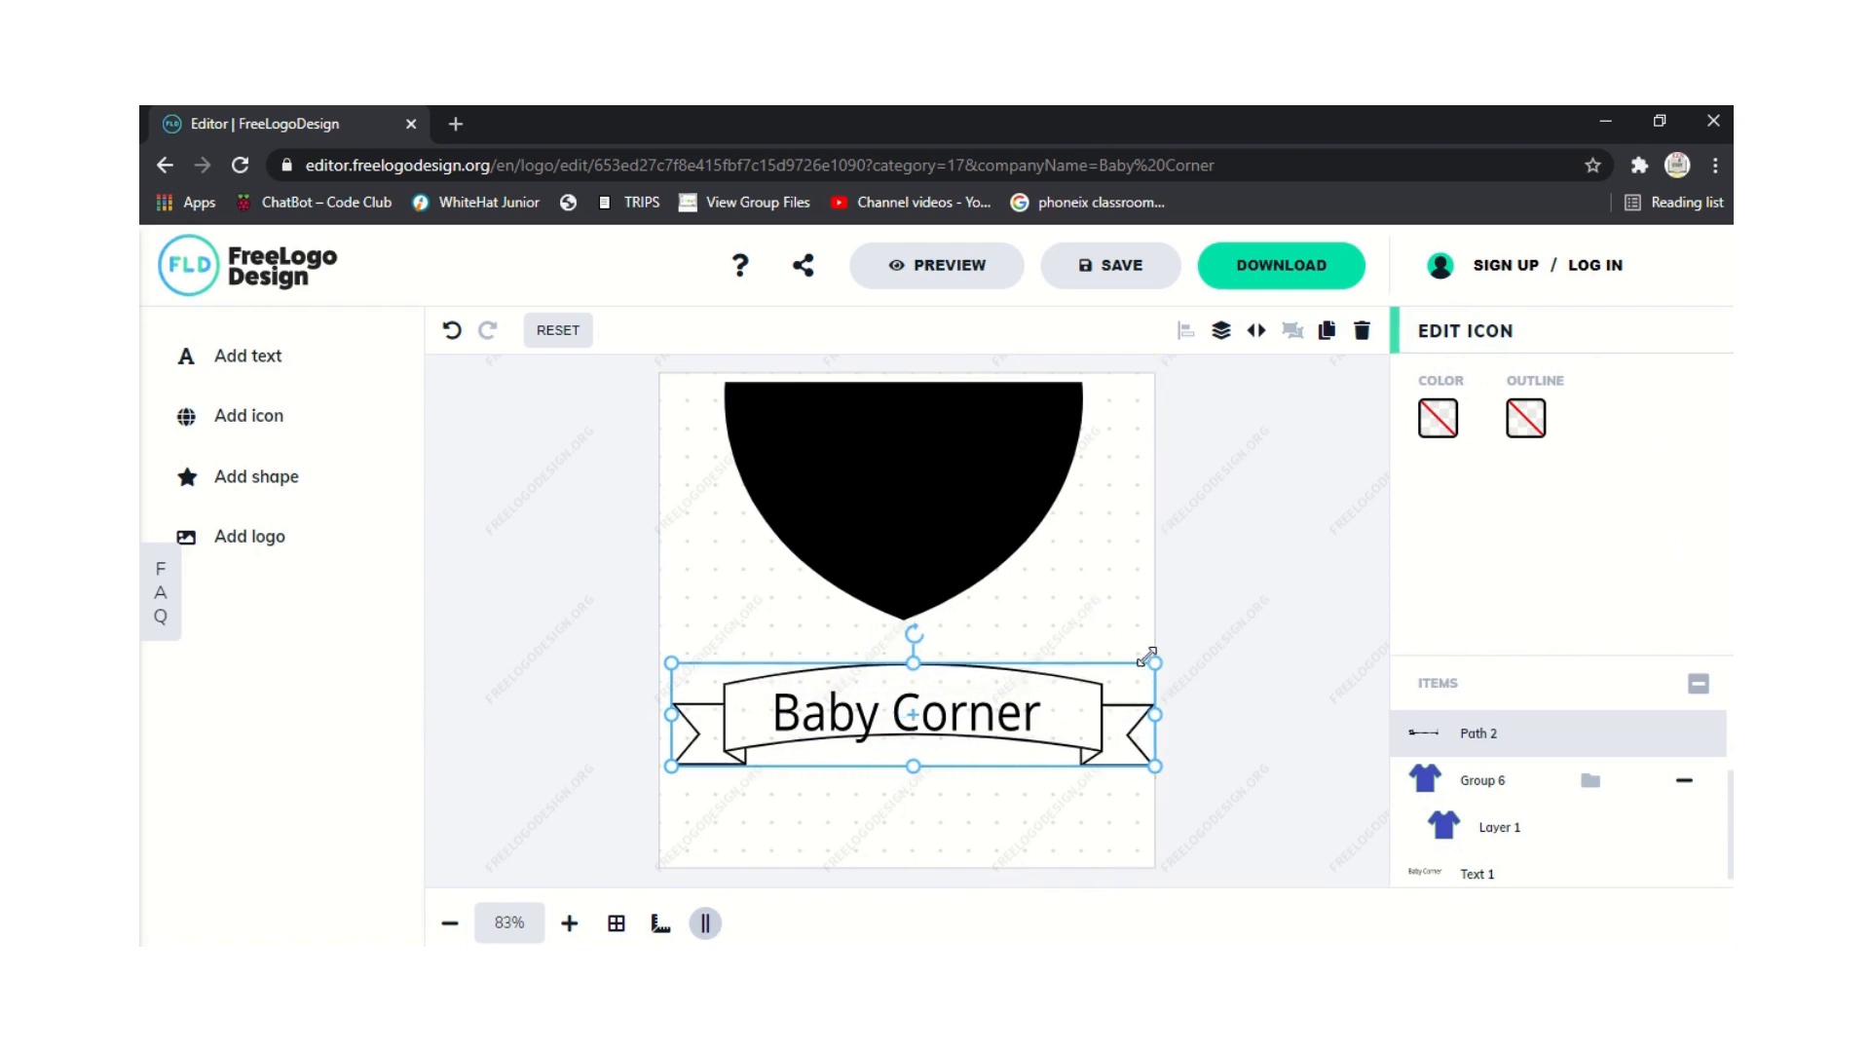
click(557, 769)
click(1417, 876)
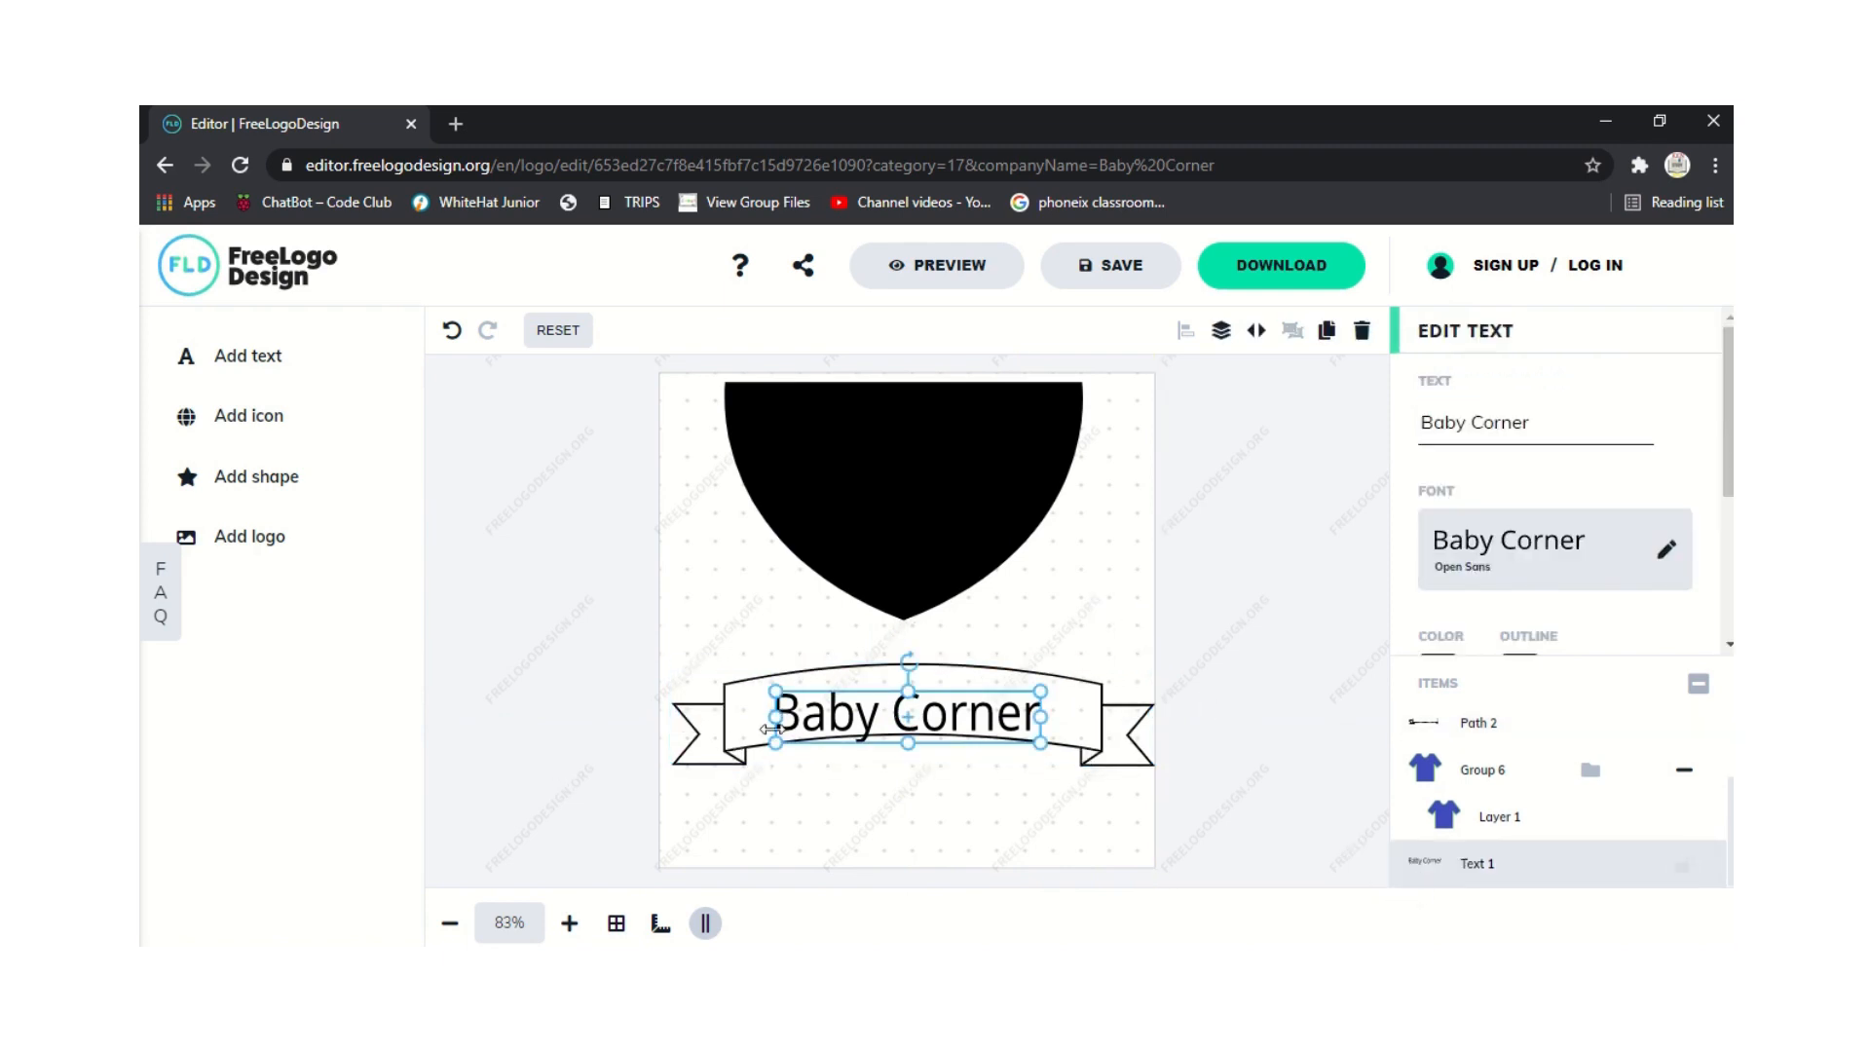
mouse_move(791, 719)
mouse_down()
mouse_move(808, 674)
mouse_move(805, 697)
mouse_up()
click(500, 707)
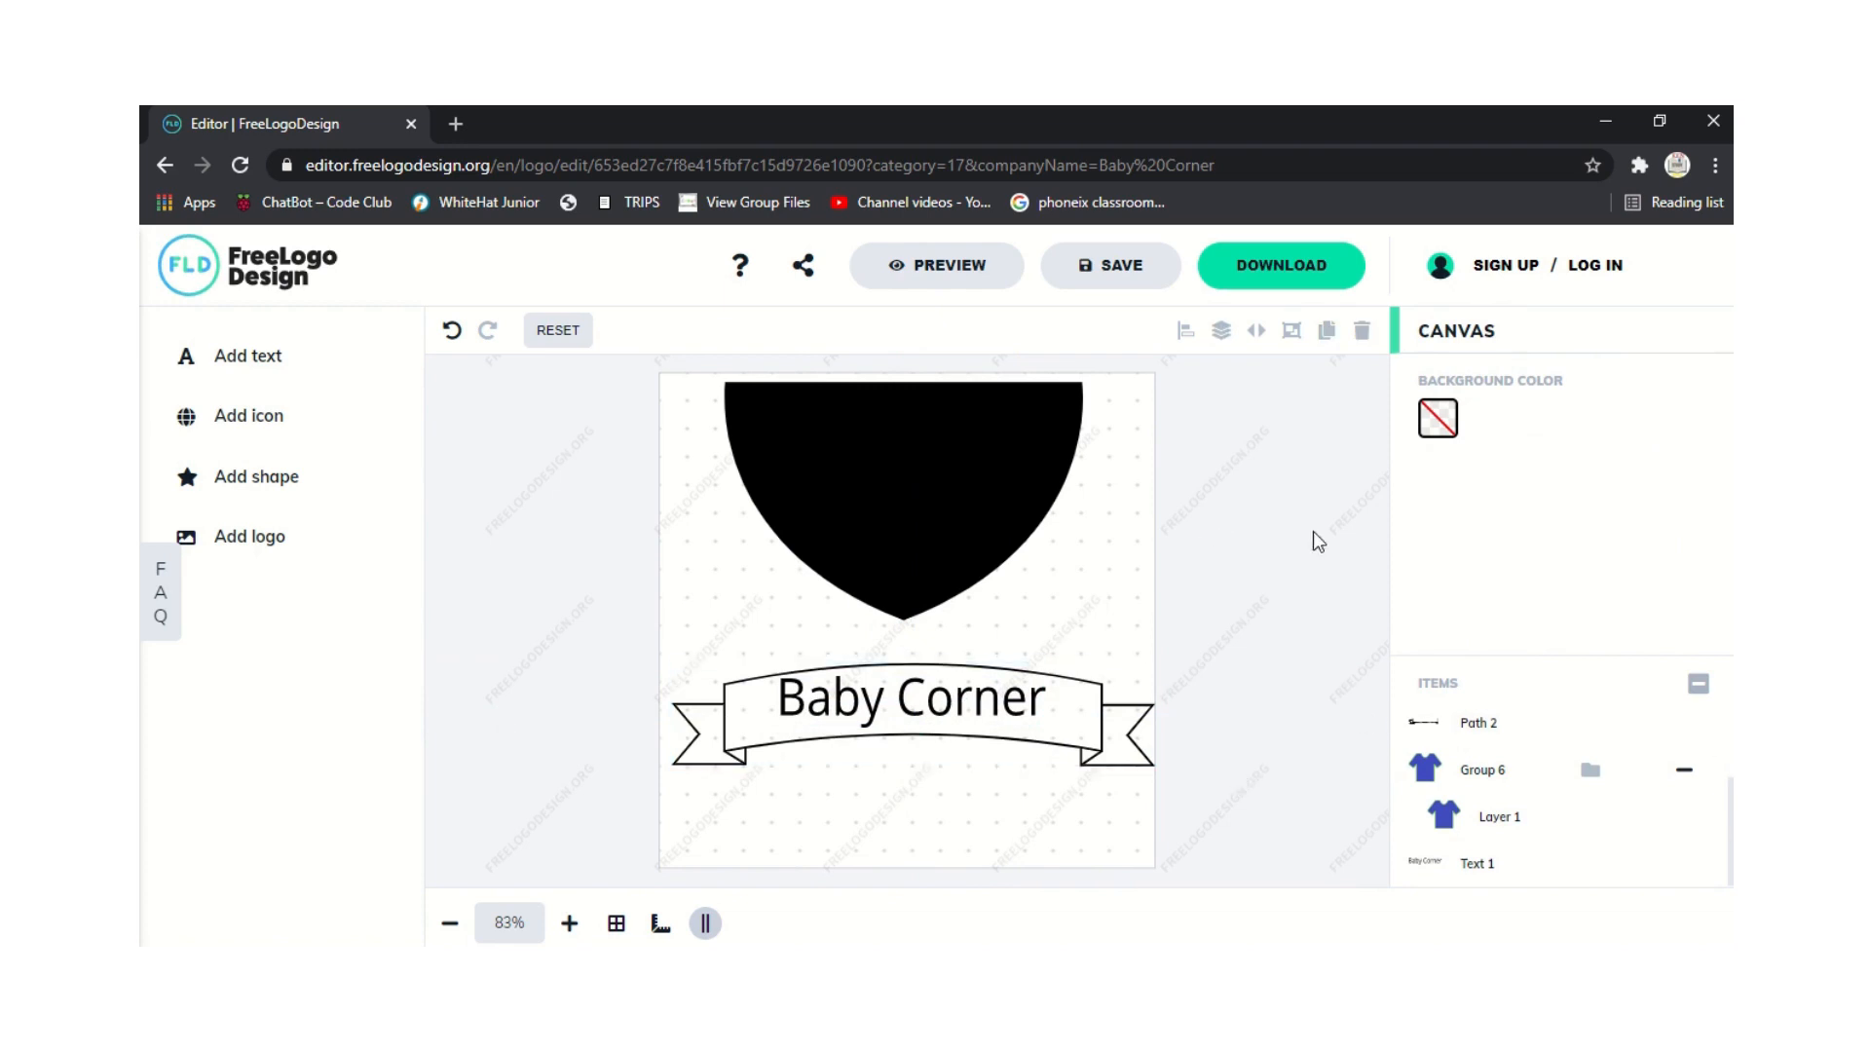
click(796, 596)
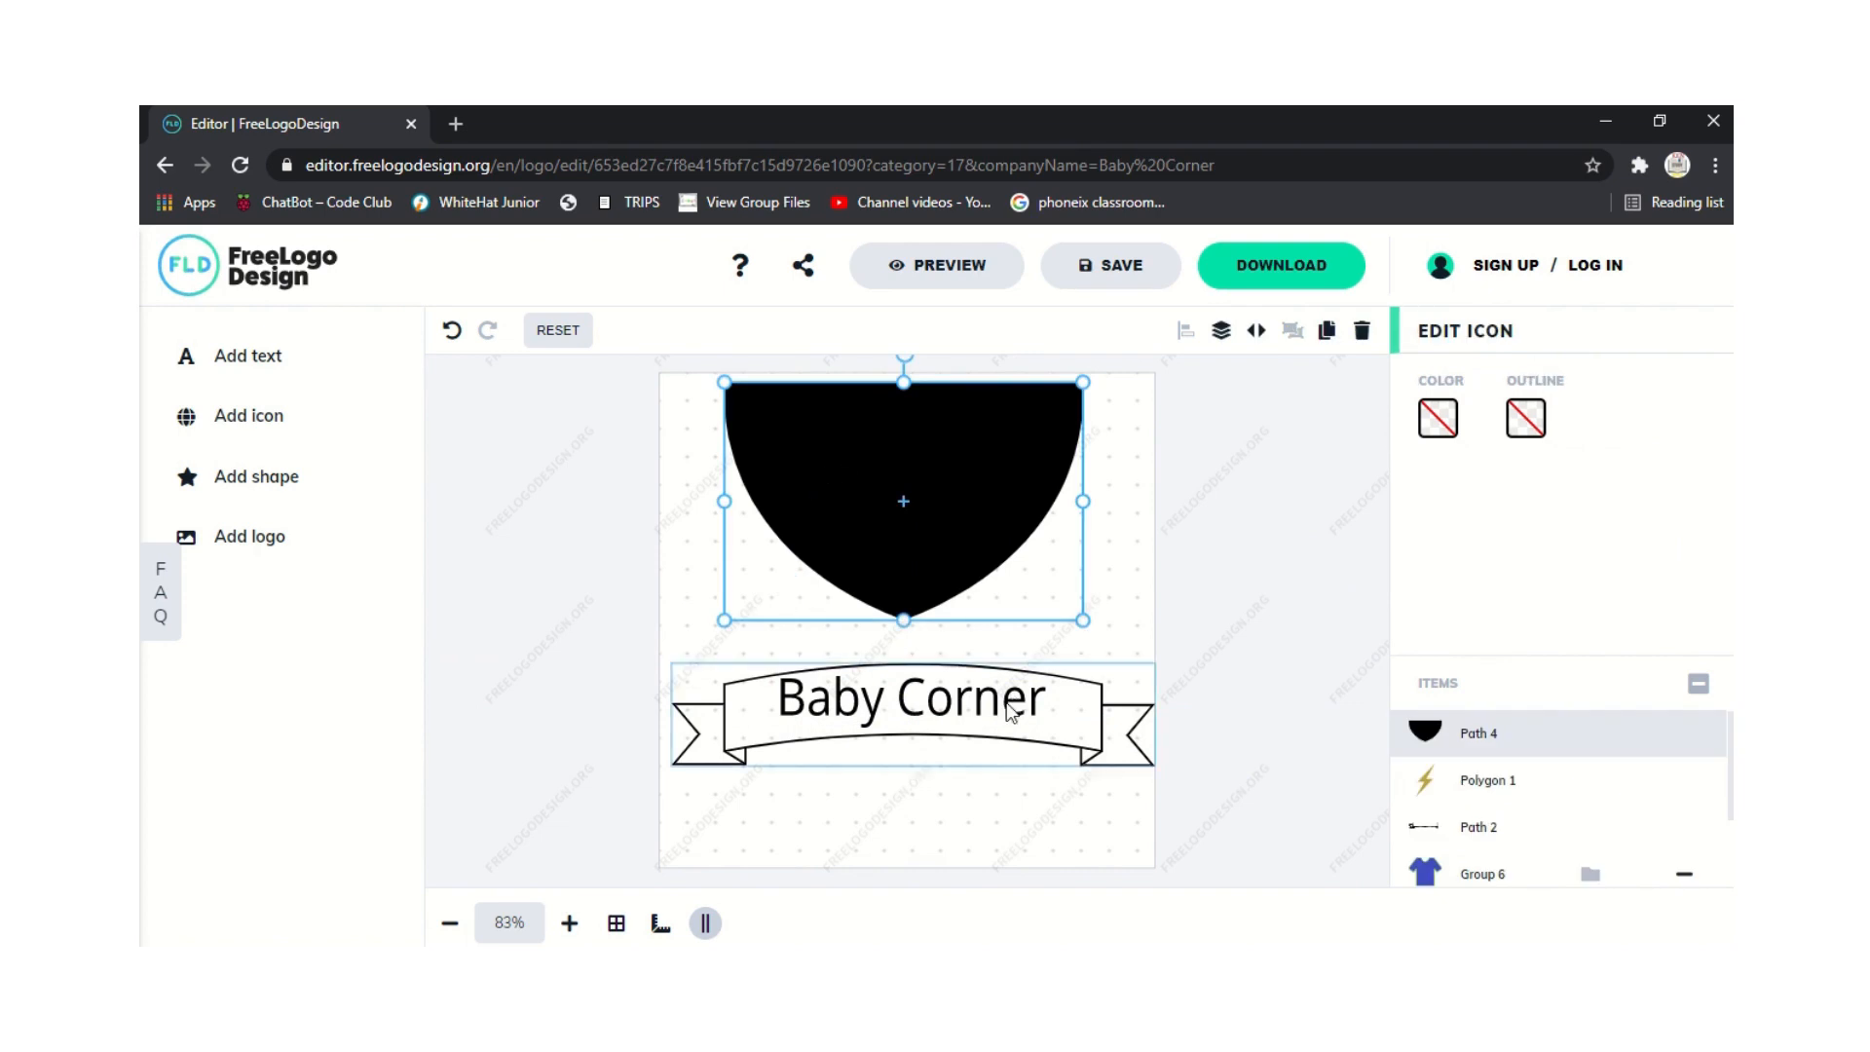
right_click(1008, 509)
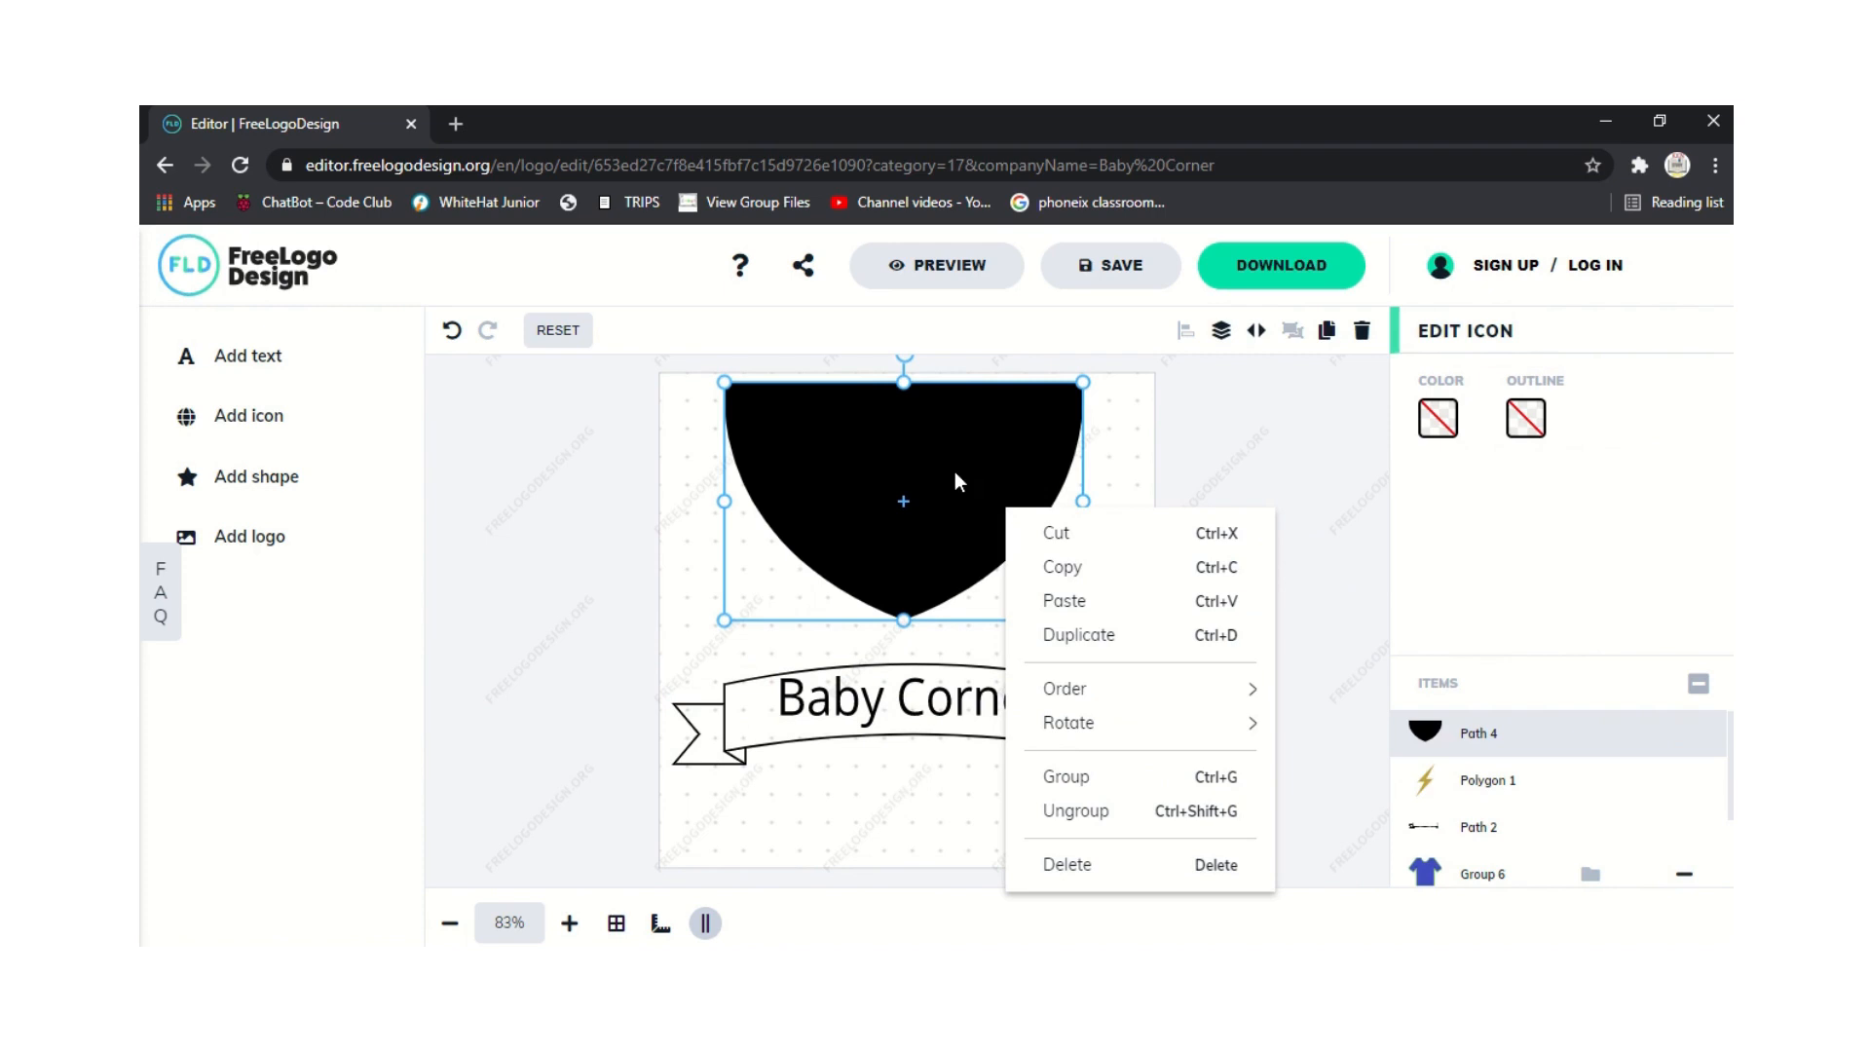
Send the shield one layer back and recentre it under the blue T-shirt.
mouse_move(1097, 694)
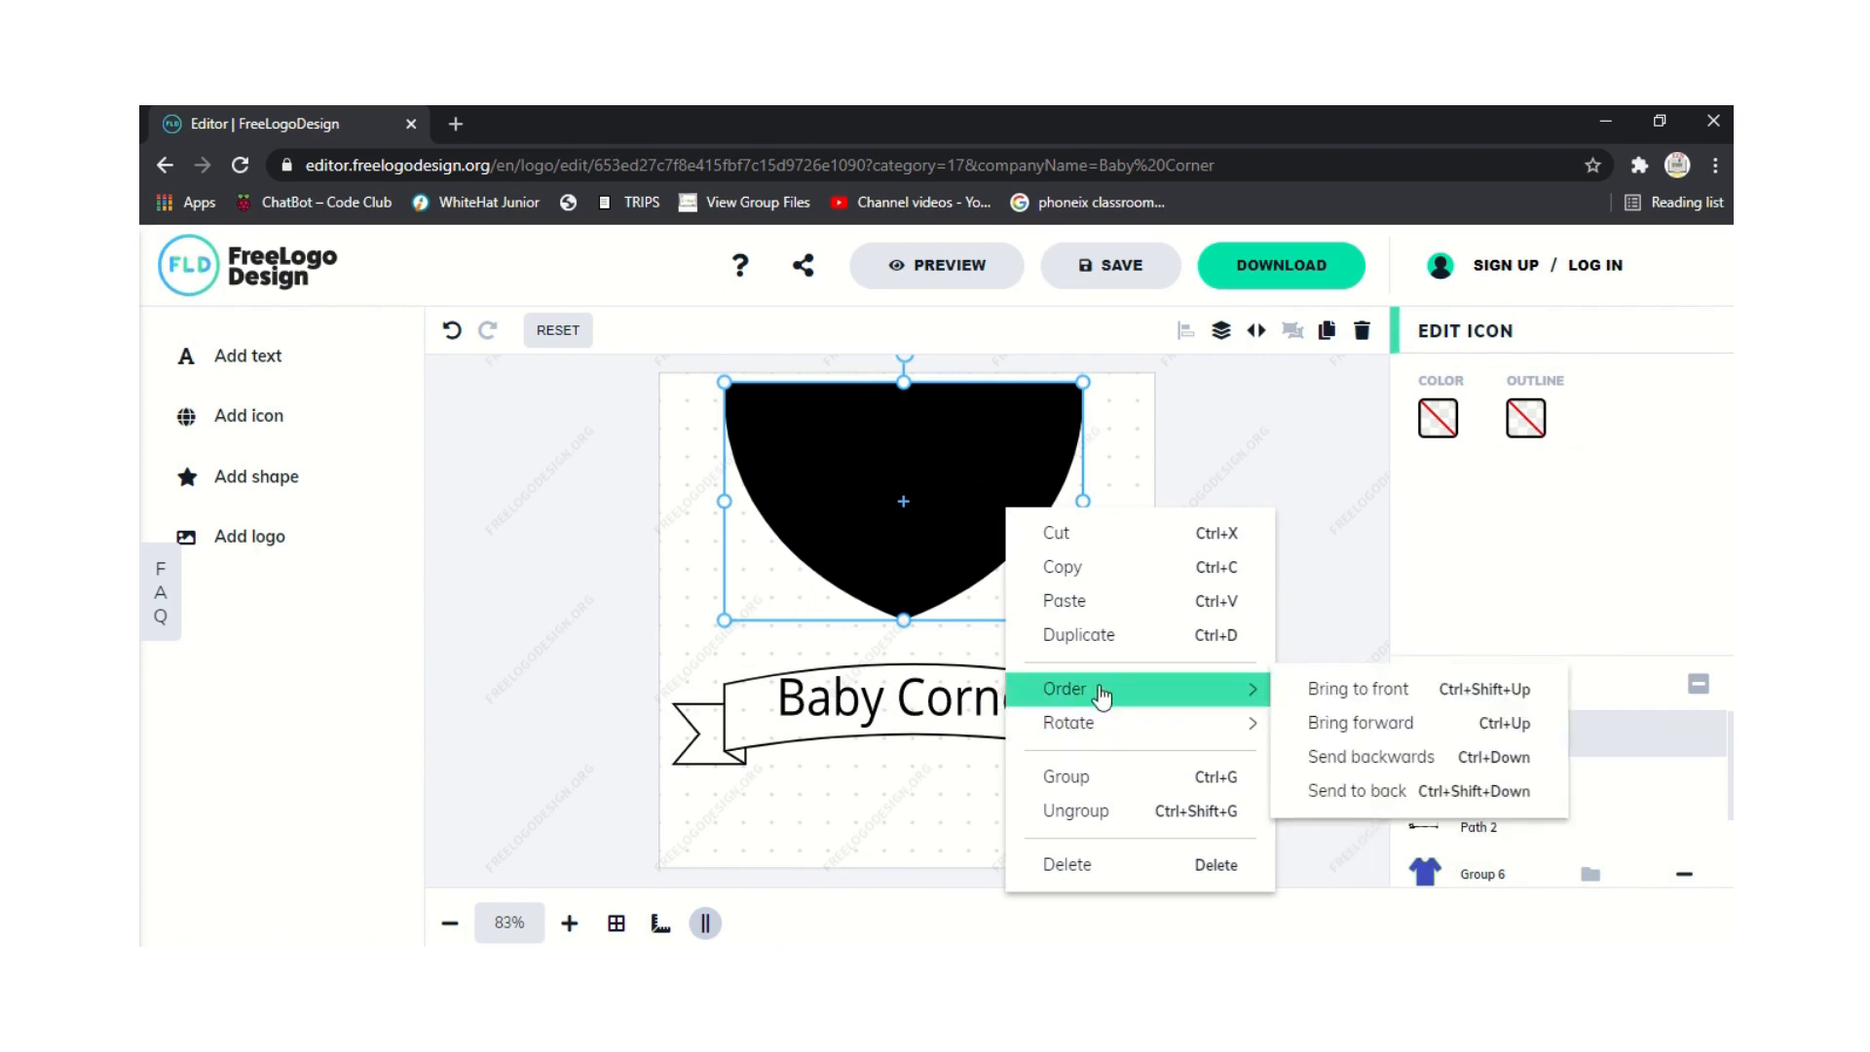
click(1358, 757)
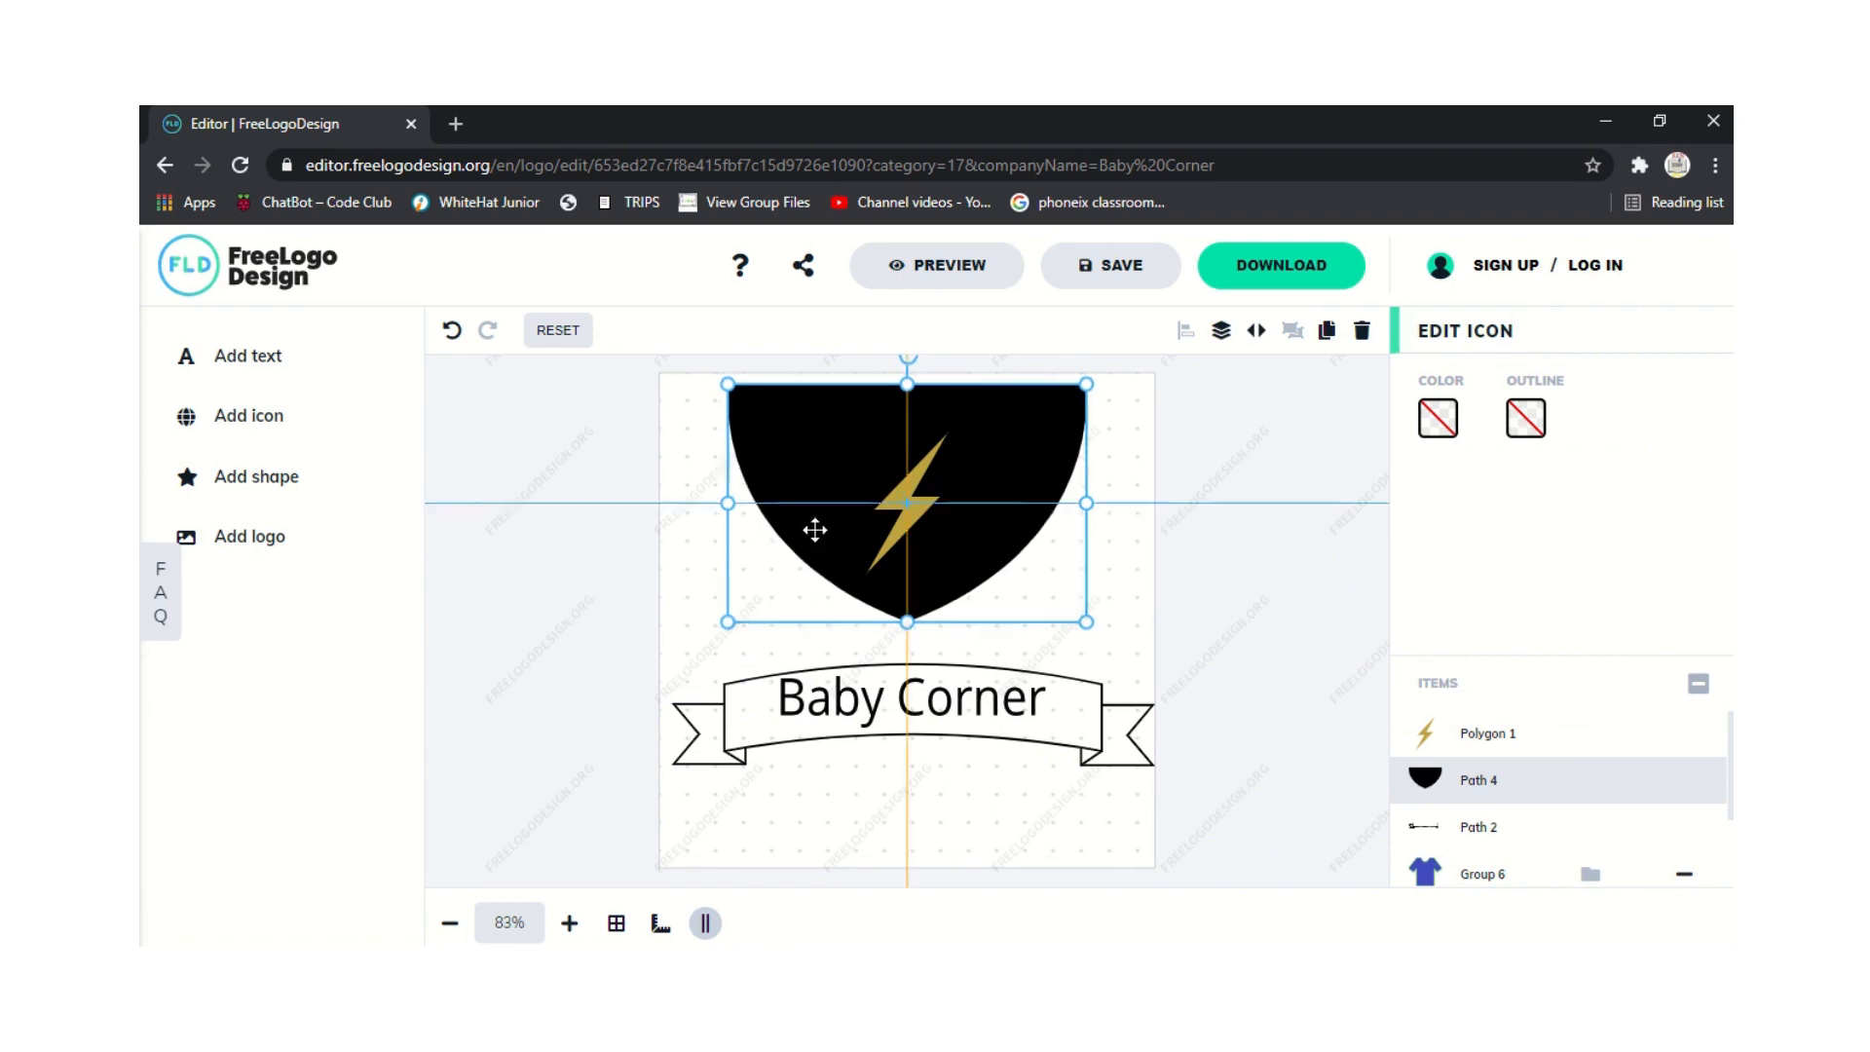
drag(814, 530, 555, 575)
click(874, 446)
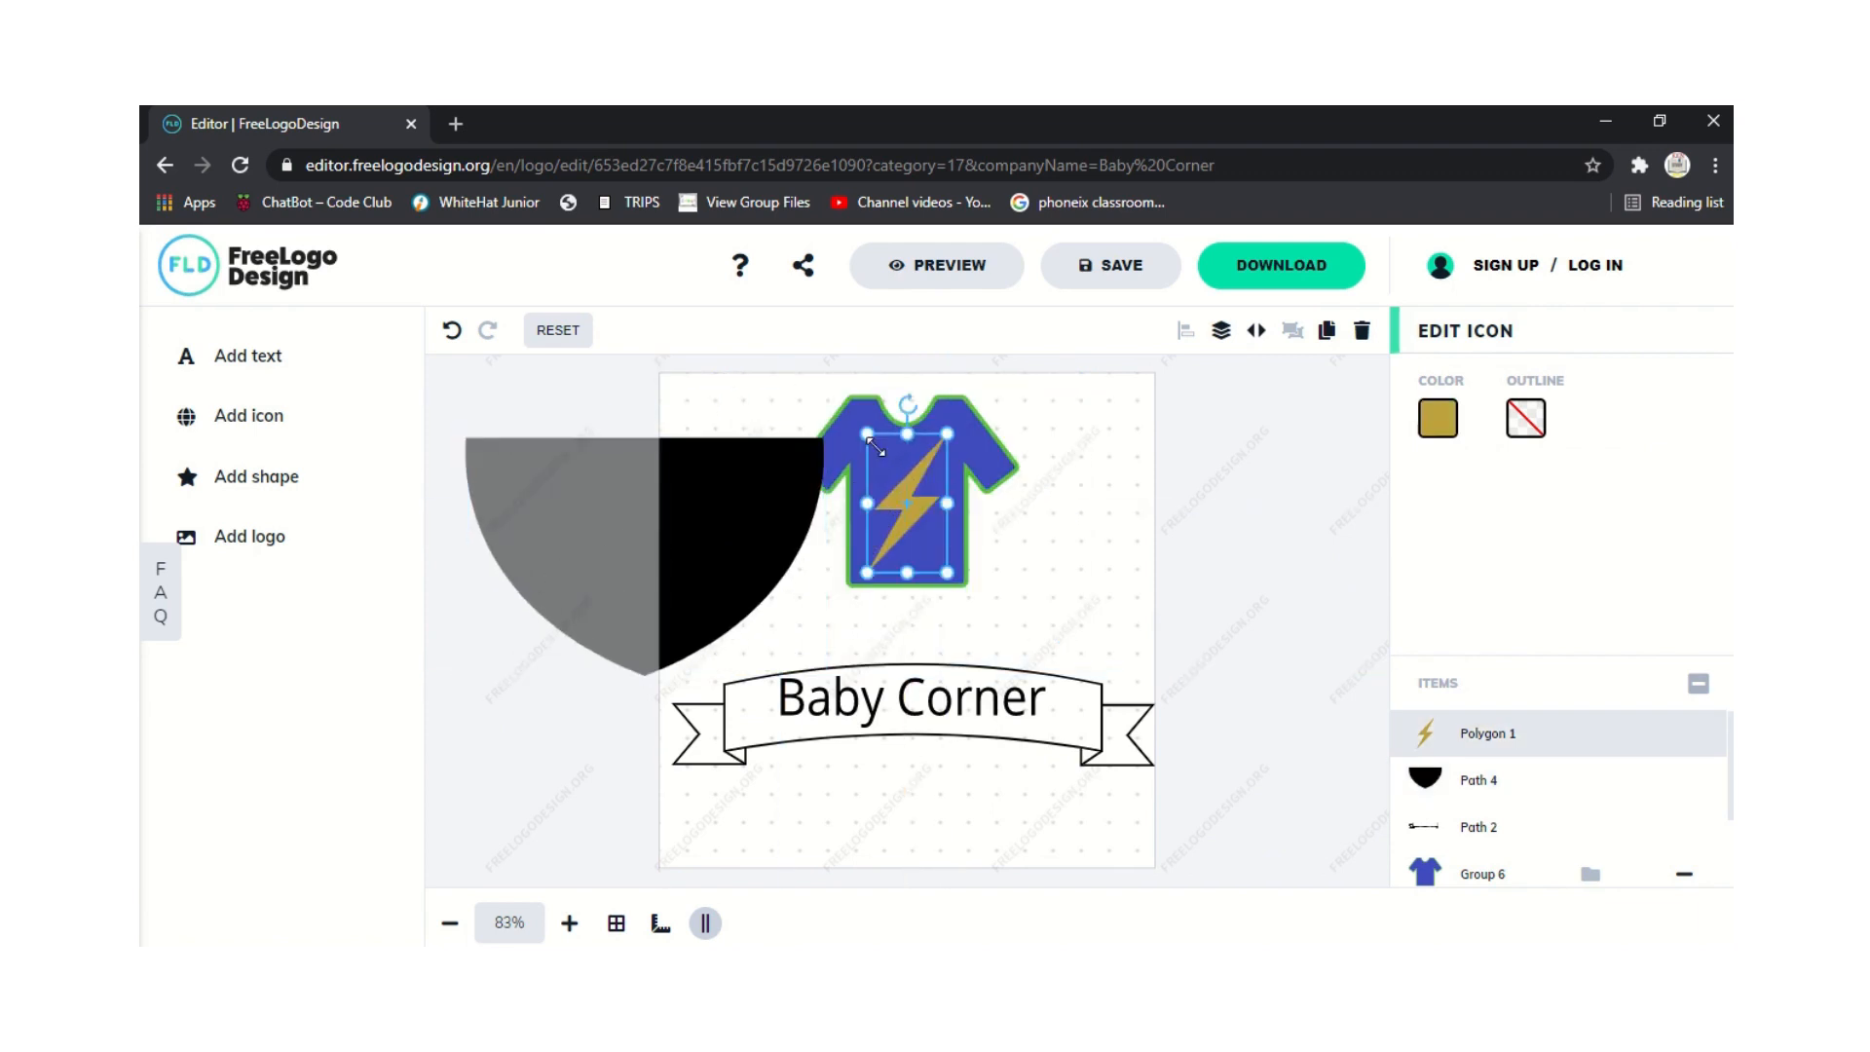
click(833, 409)
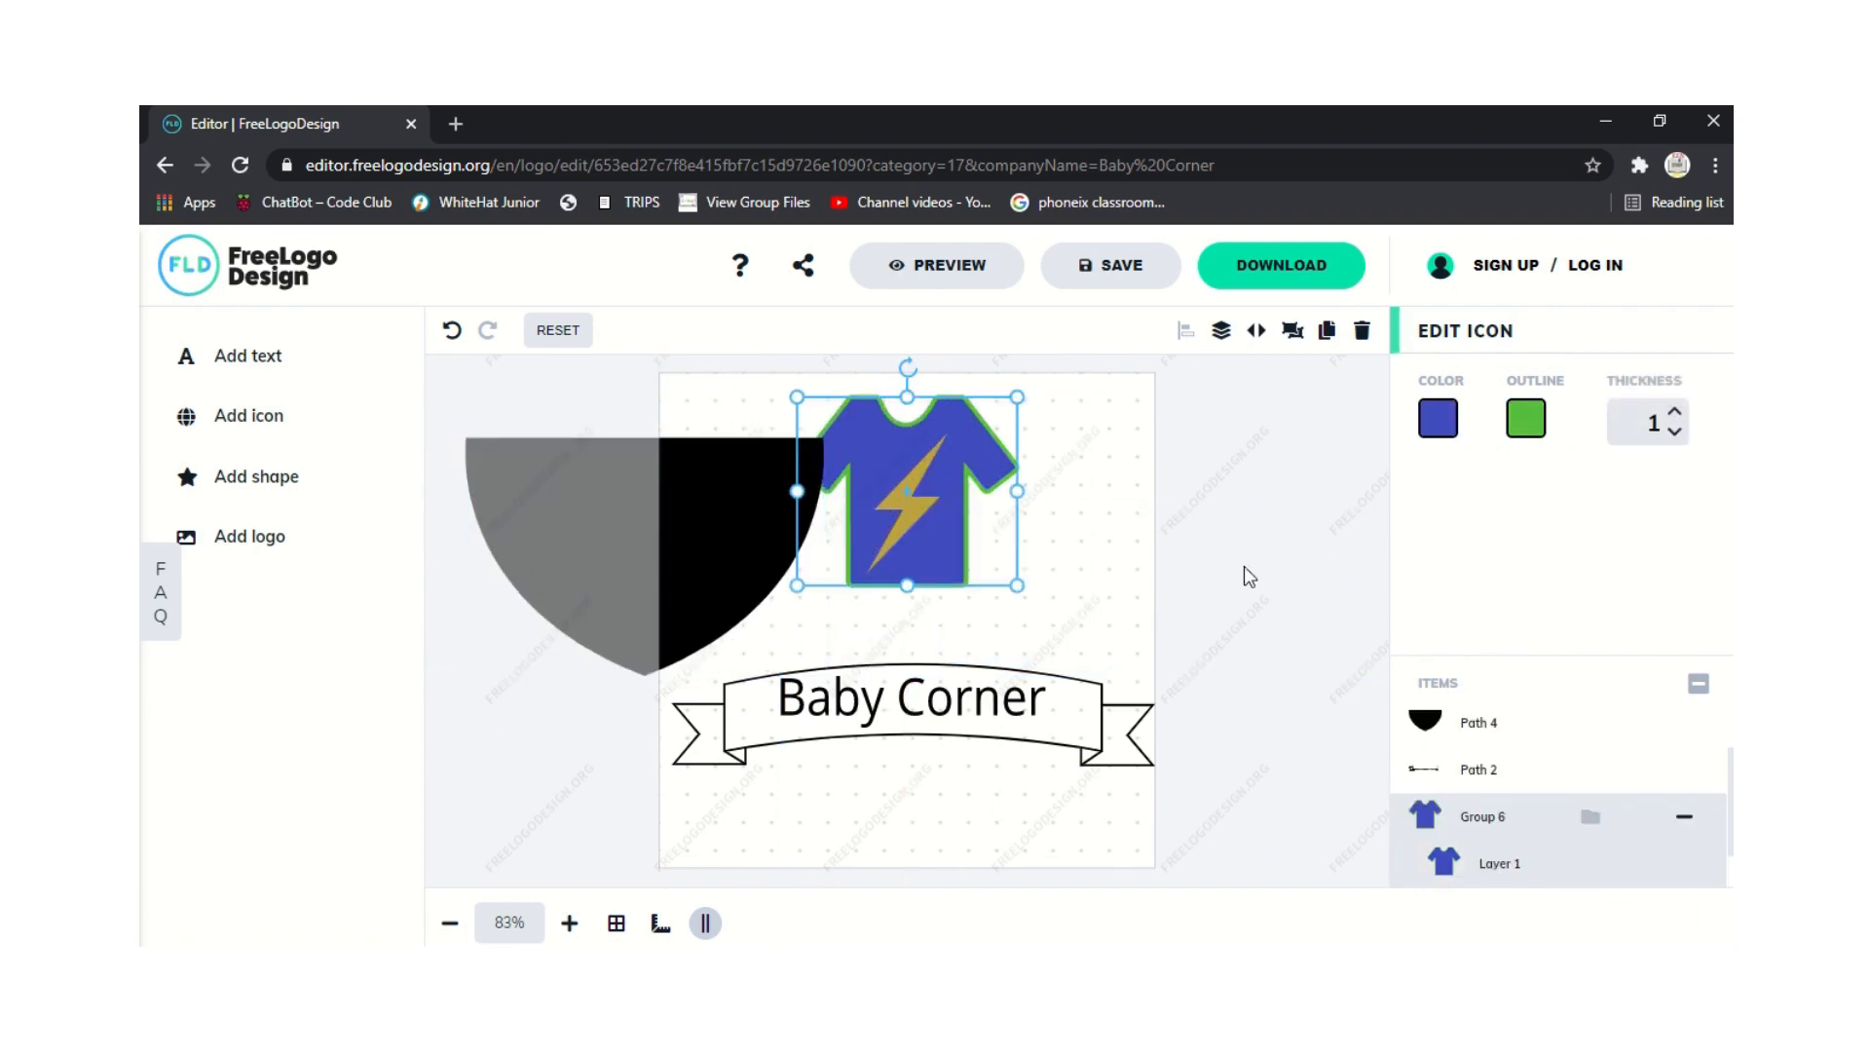
click(667, 529)
drag(722, 526, 989, 494)
Send the shield behind the T-shirt and nudge the shield and shirt slightly higher.
right_click(1004, 498)
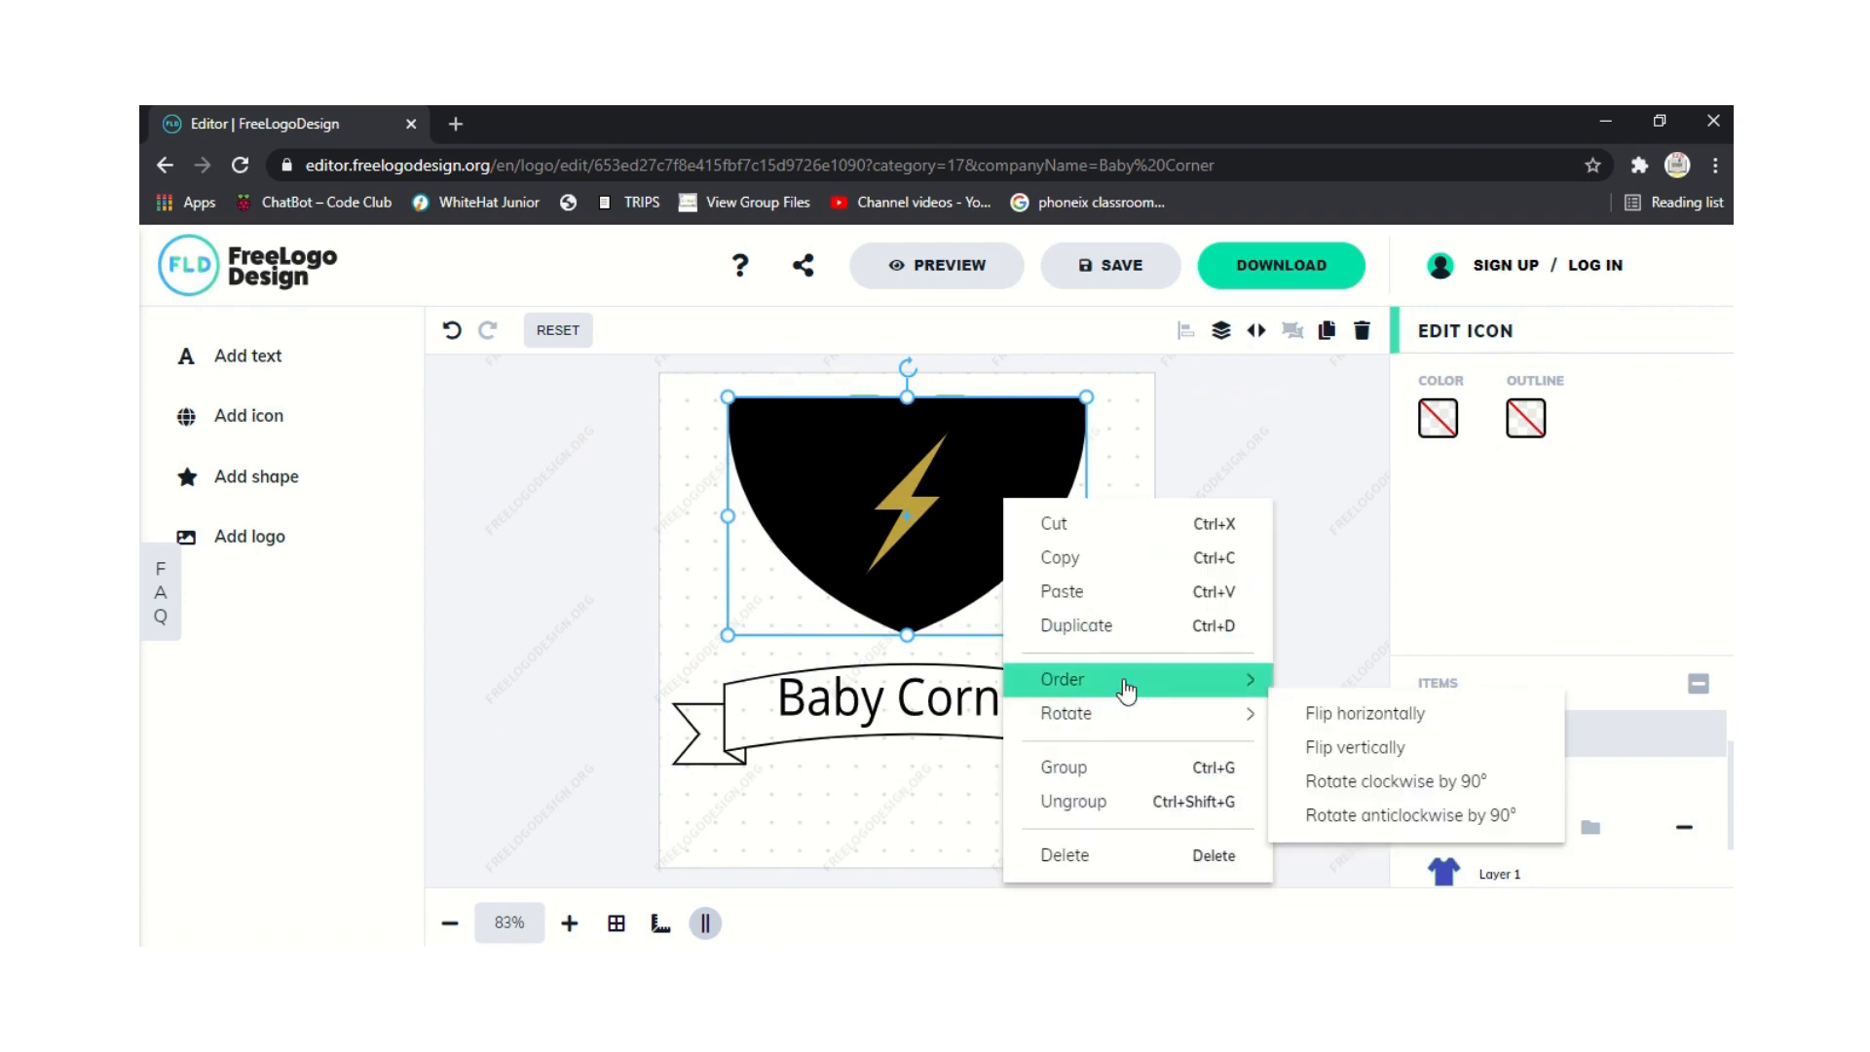
mouse_move(1127, 689)
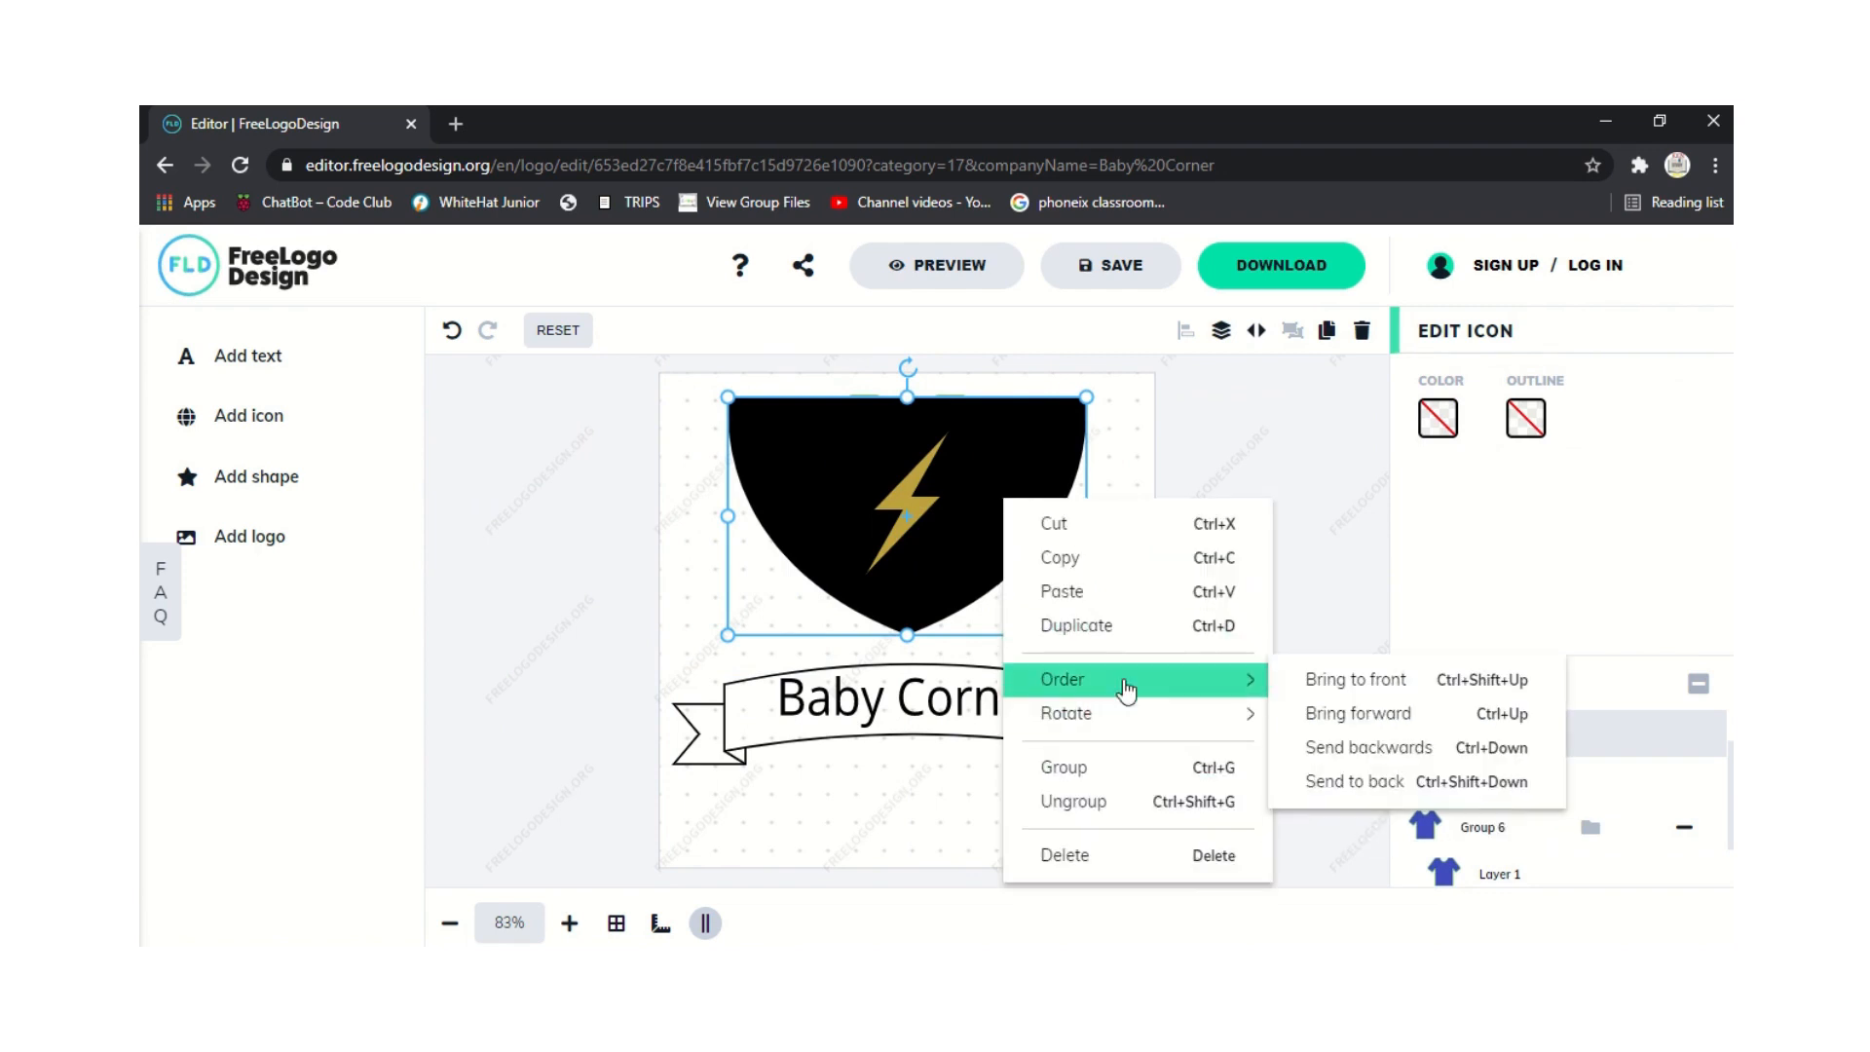
click(1383, 782)
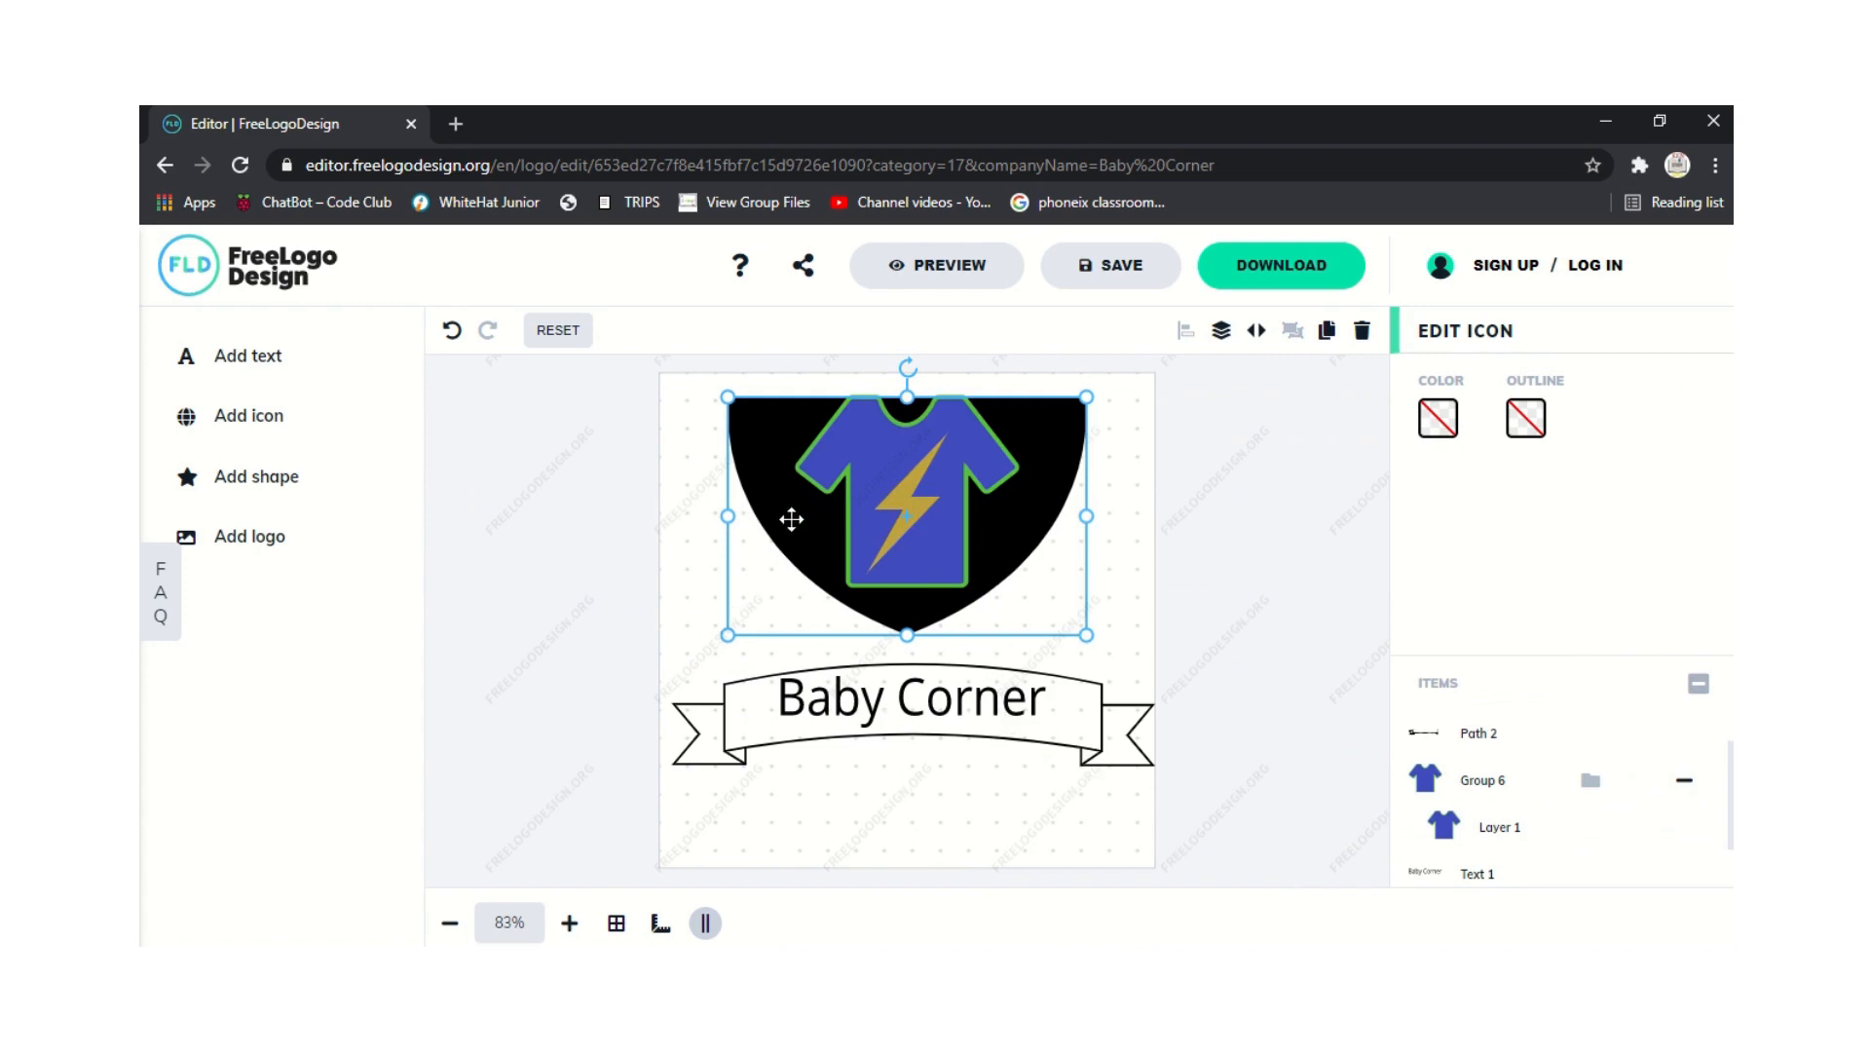
drag(793, 517, 772, 509)
click(536, 578)
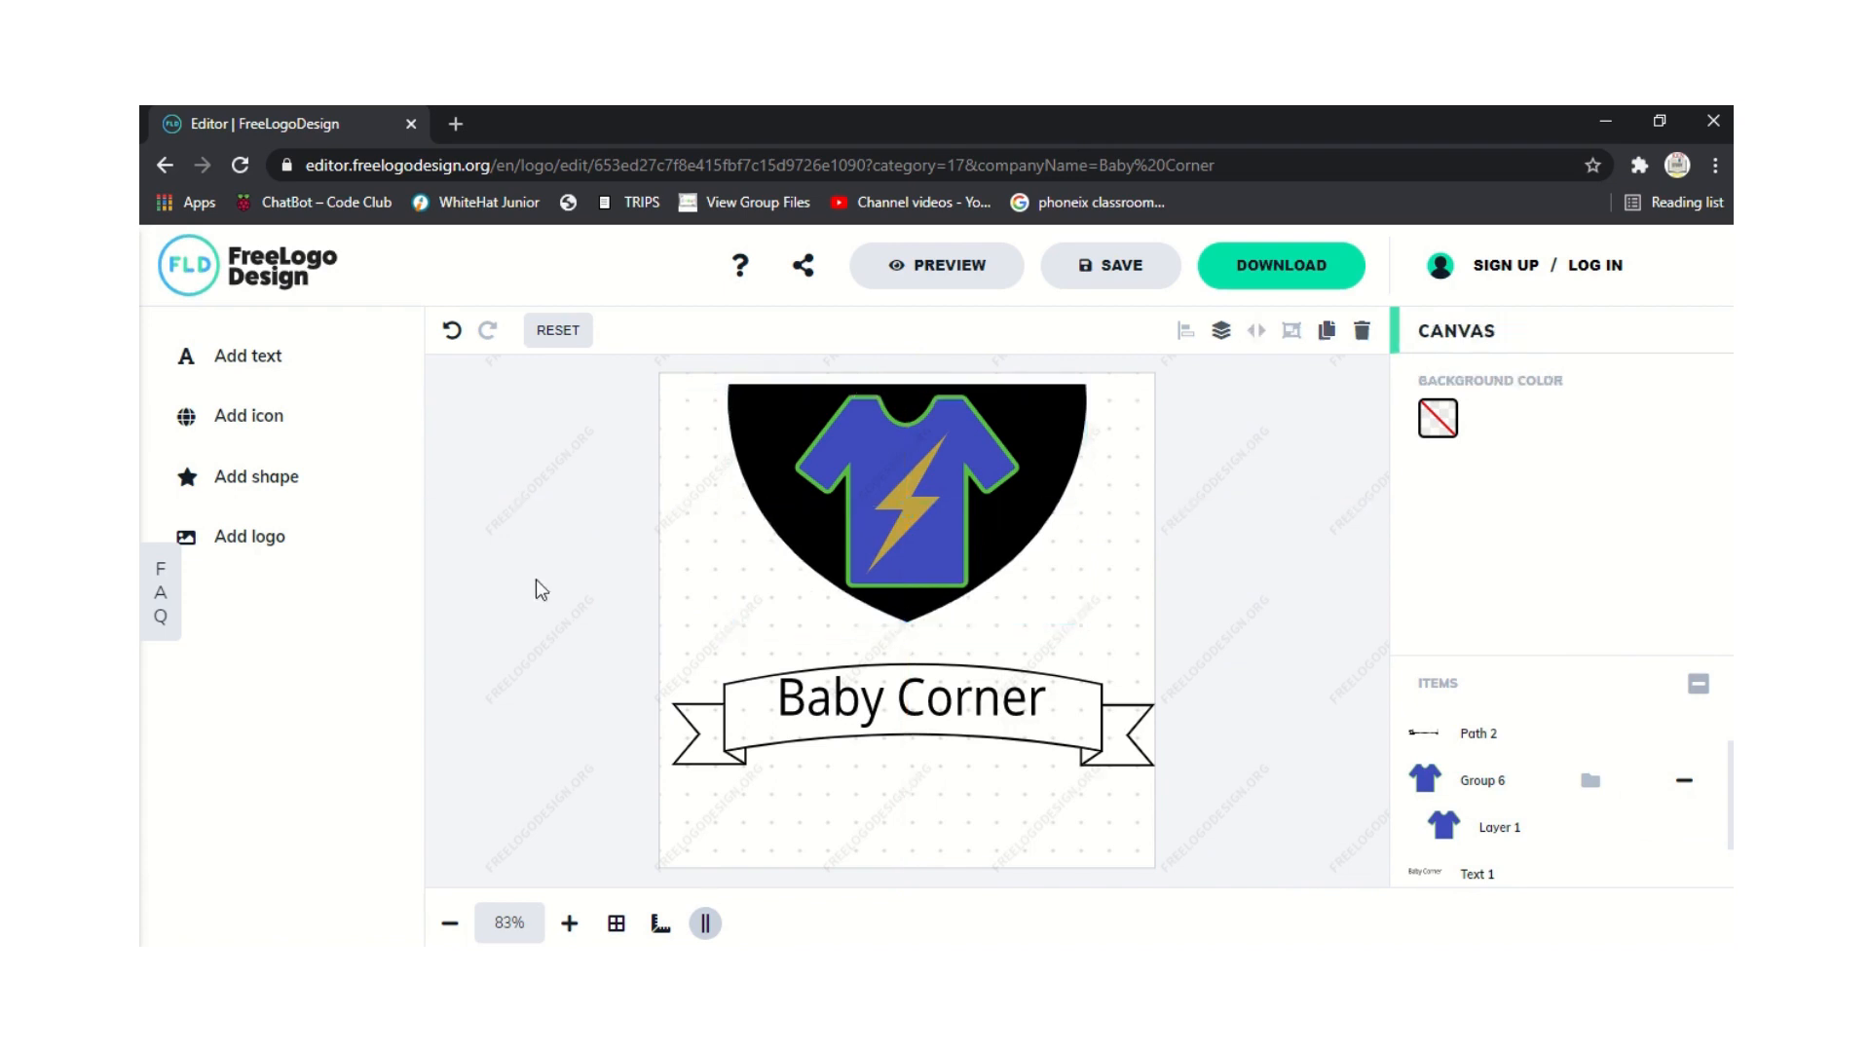
Recolour the black shield's fill to green.
click(781, 483)
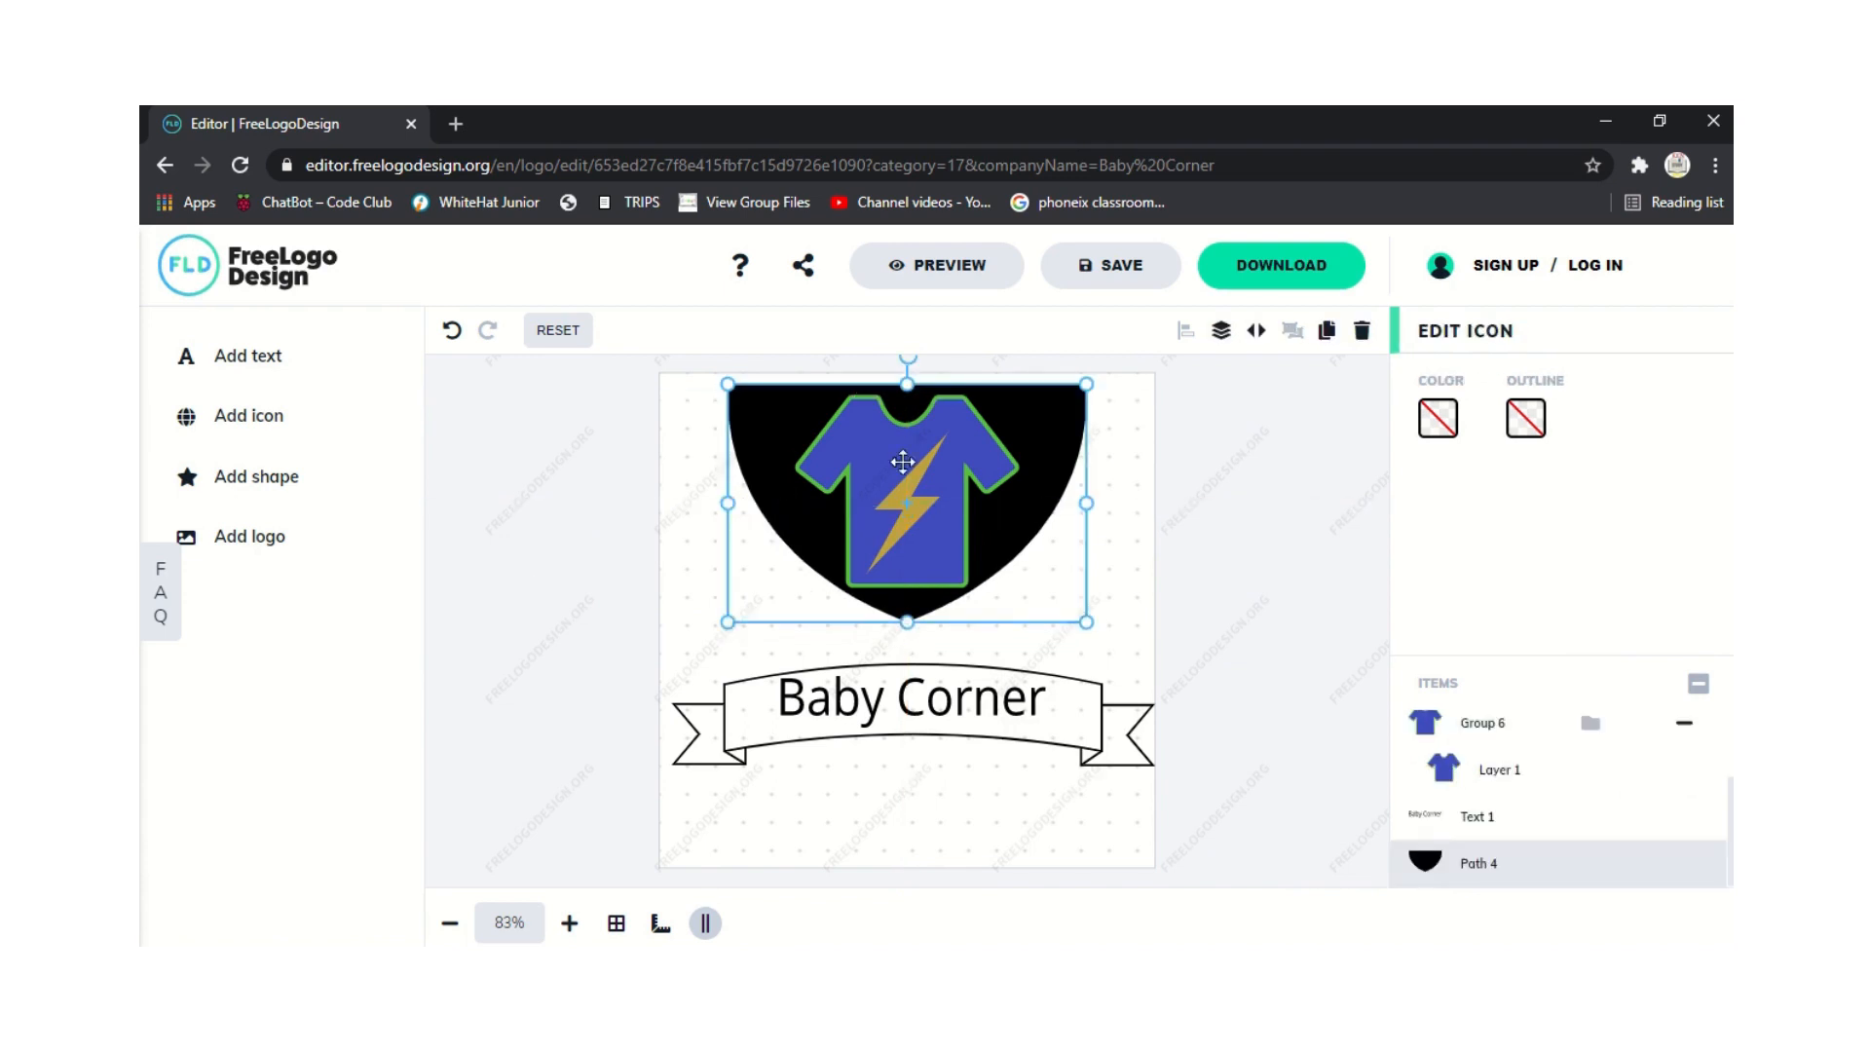
click(1438, 420)
mouse_move(1168, 611)
mouse_down()
mouse_move(1306, 614)
mouse_move(1123, 625)
mouse_move(1169, 603)
mouse_move(1317, 606)
mouse_move(1157, 633)
mouse_move(1169, 613)
mouse_move(1209, 624)
mouse_move(1183, 628)
mouse_up()
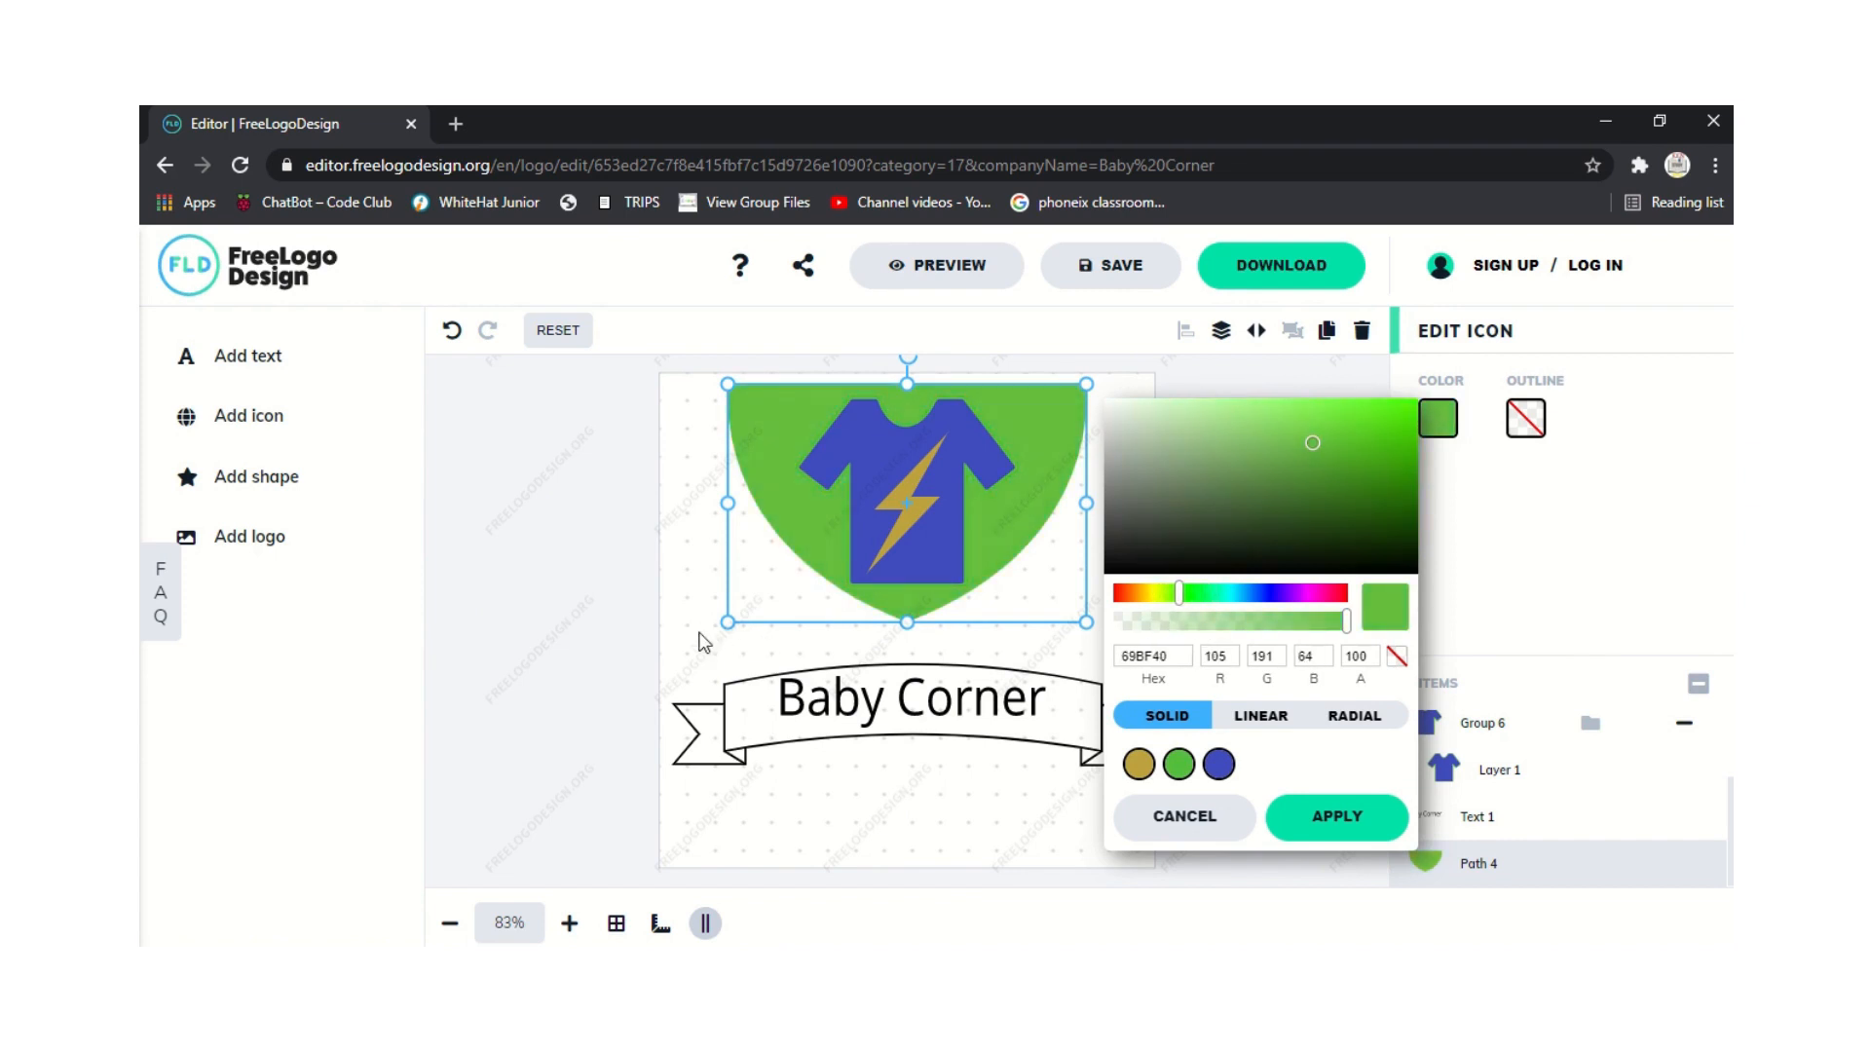
click(670, 594)
click(715, 554)
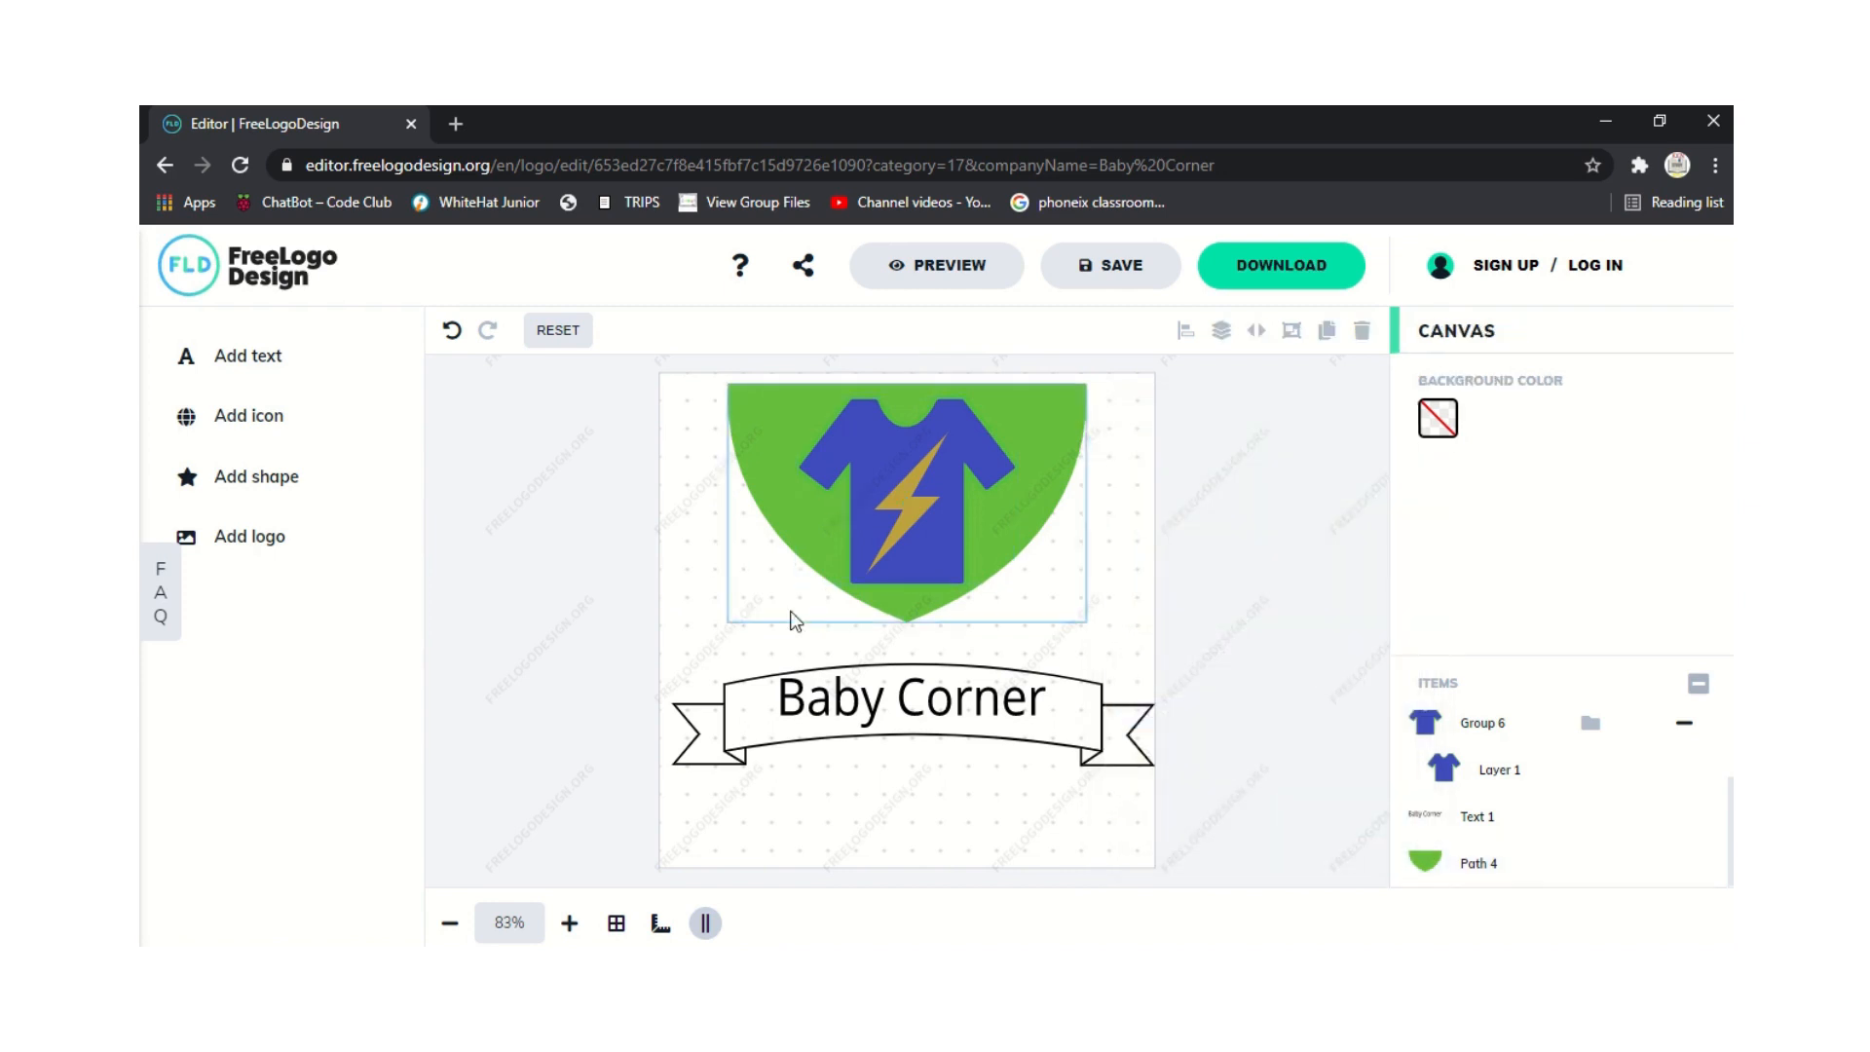
Shift the shield's fill toward a purer green and reselect the shield.
click(765, 489)
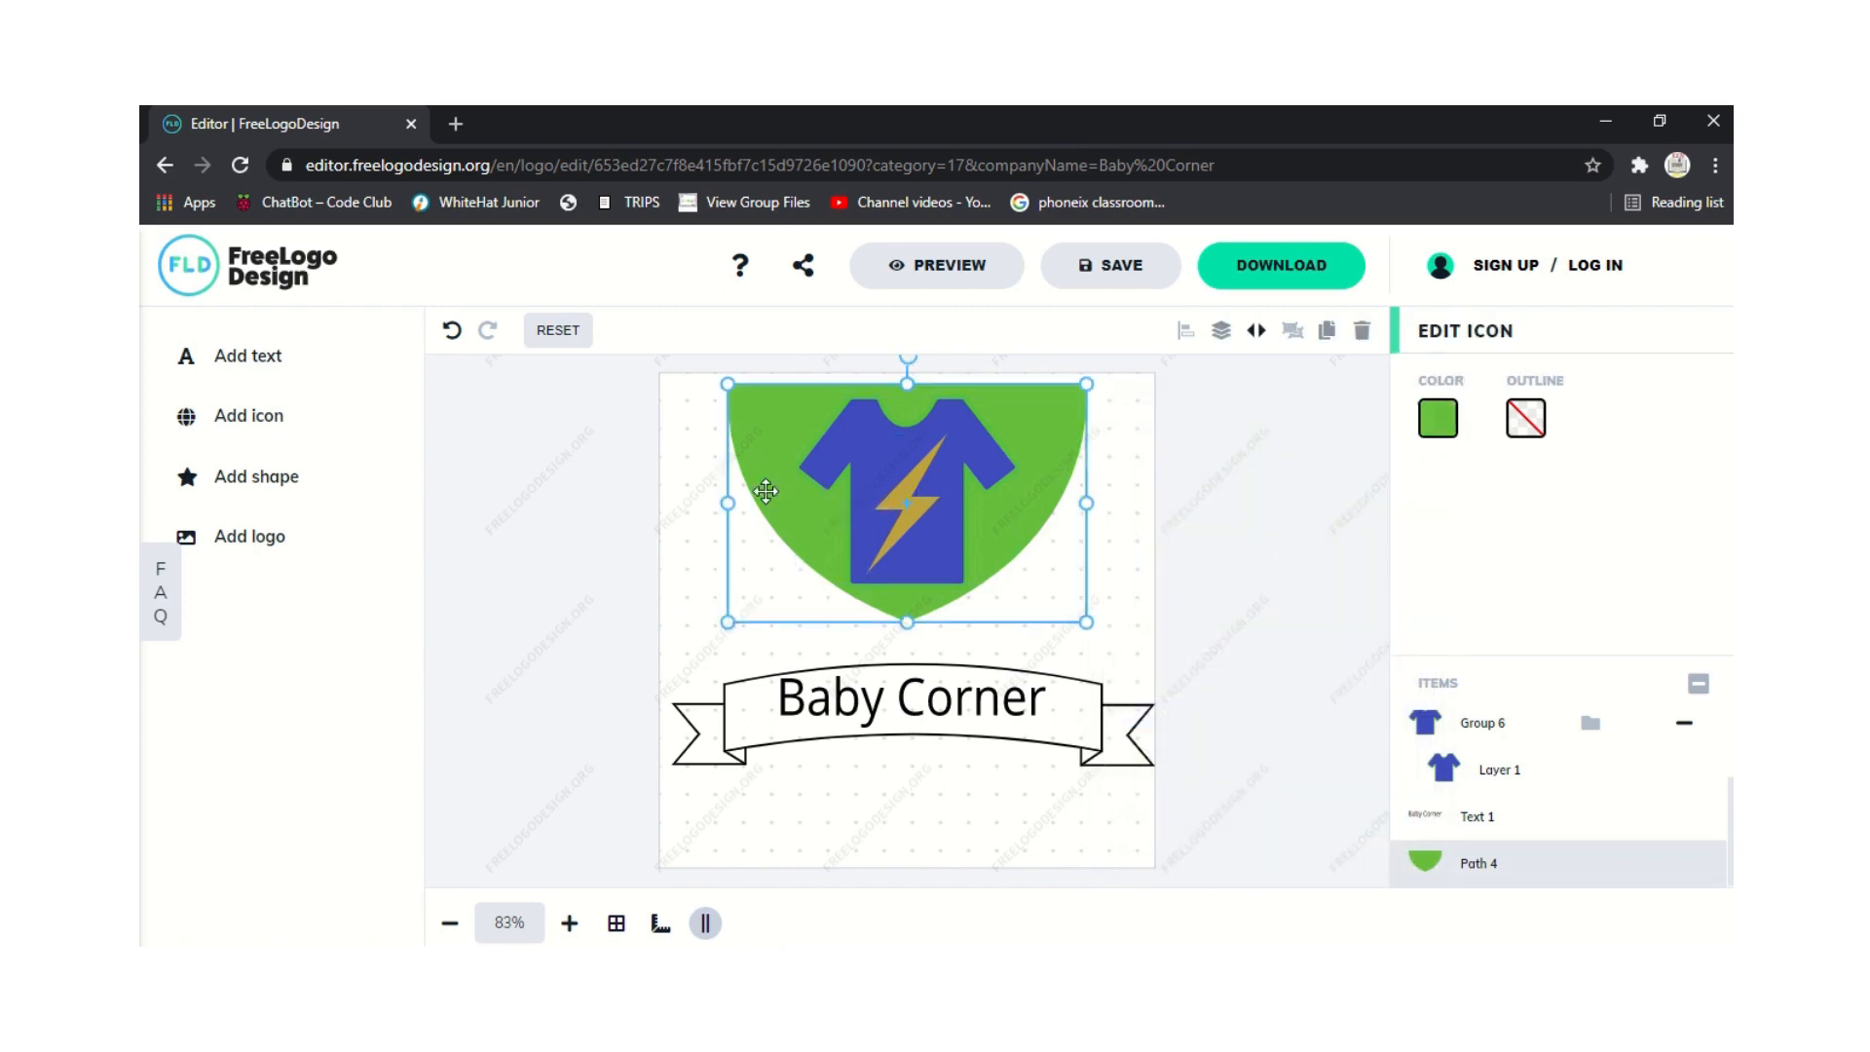
click(1440, 417)
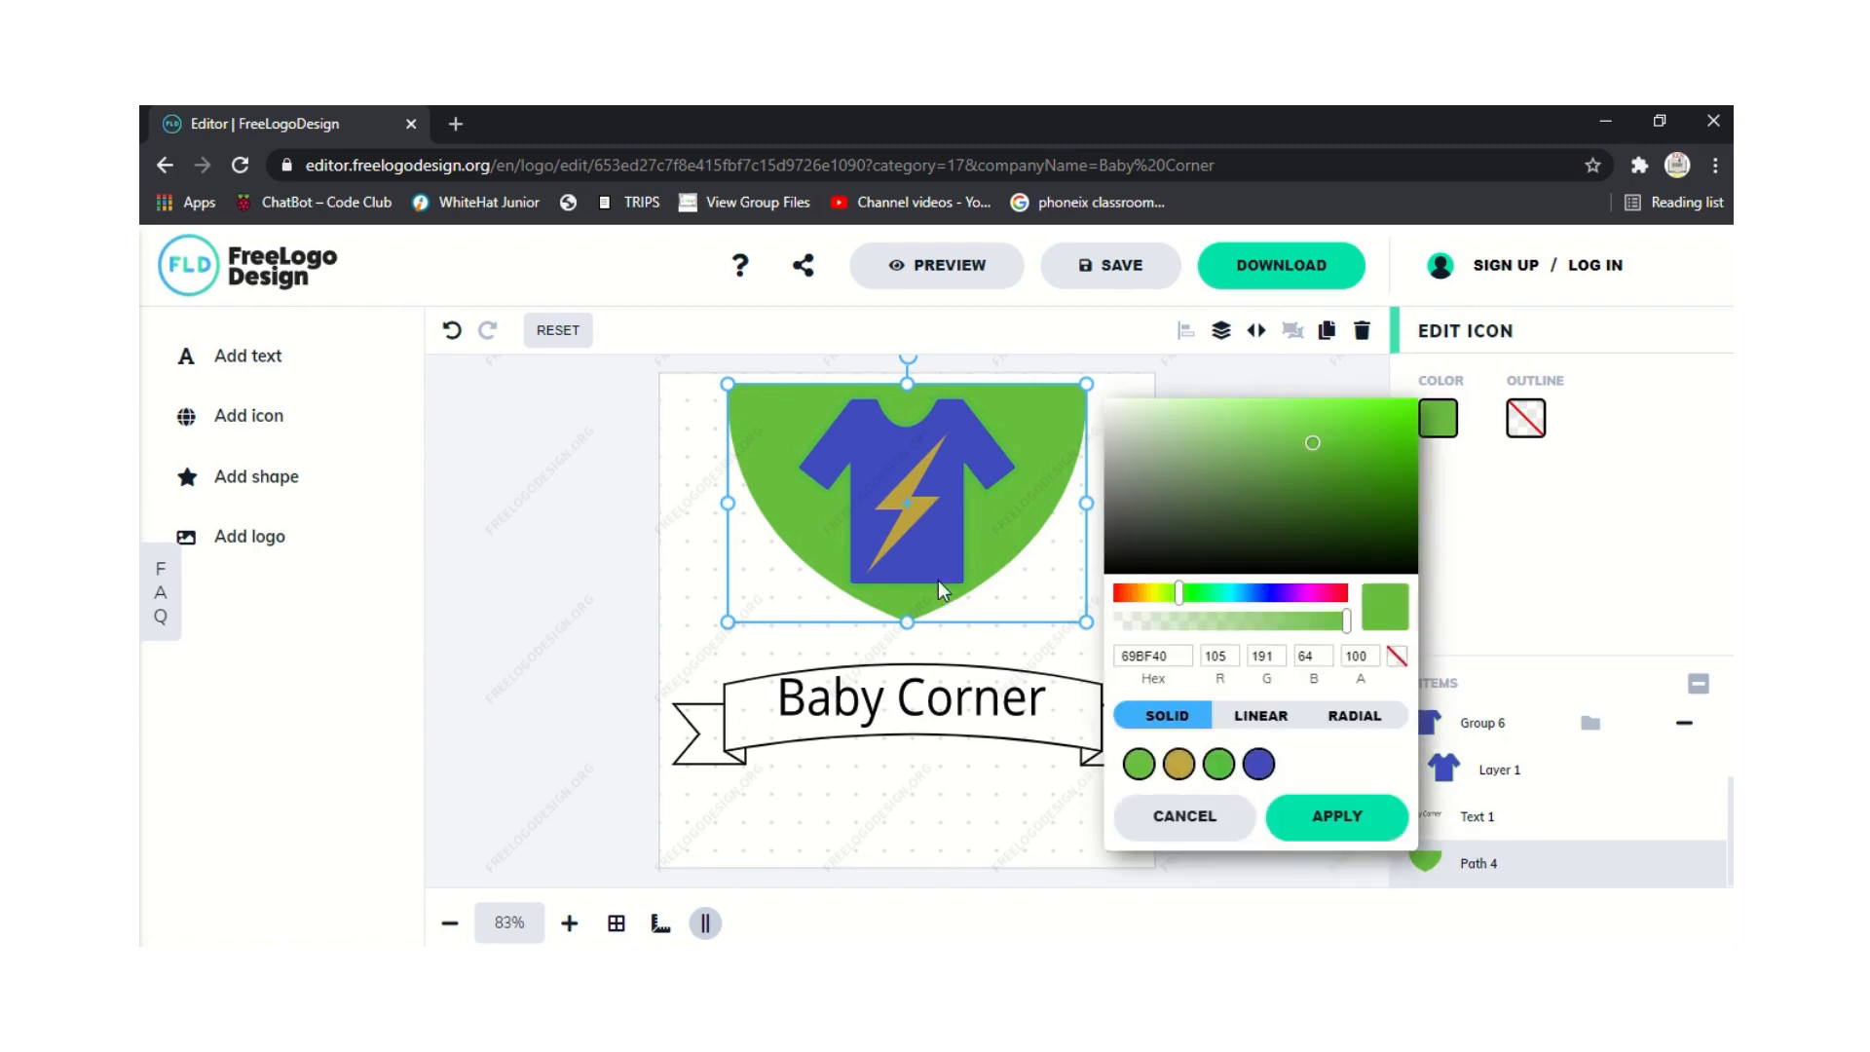
drag(1183, 594, 1198, 631)
click(616, 545)
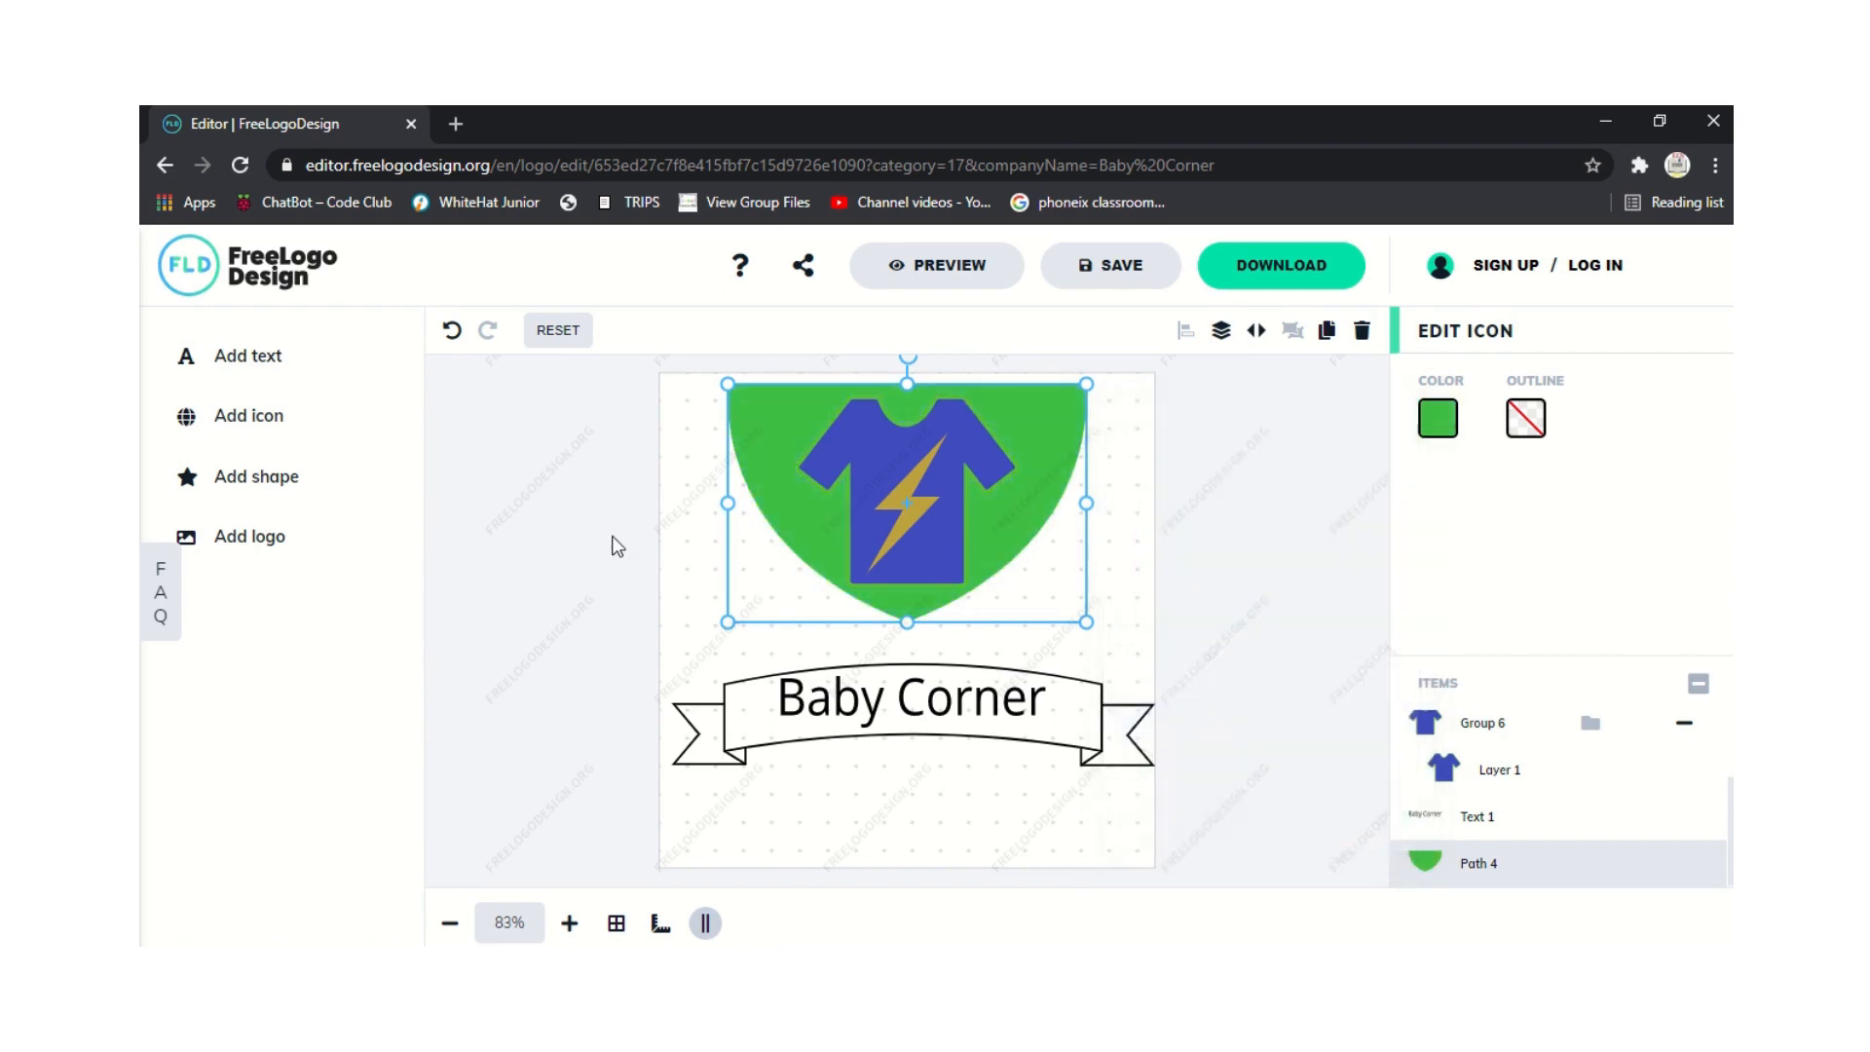
click(616, 546)
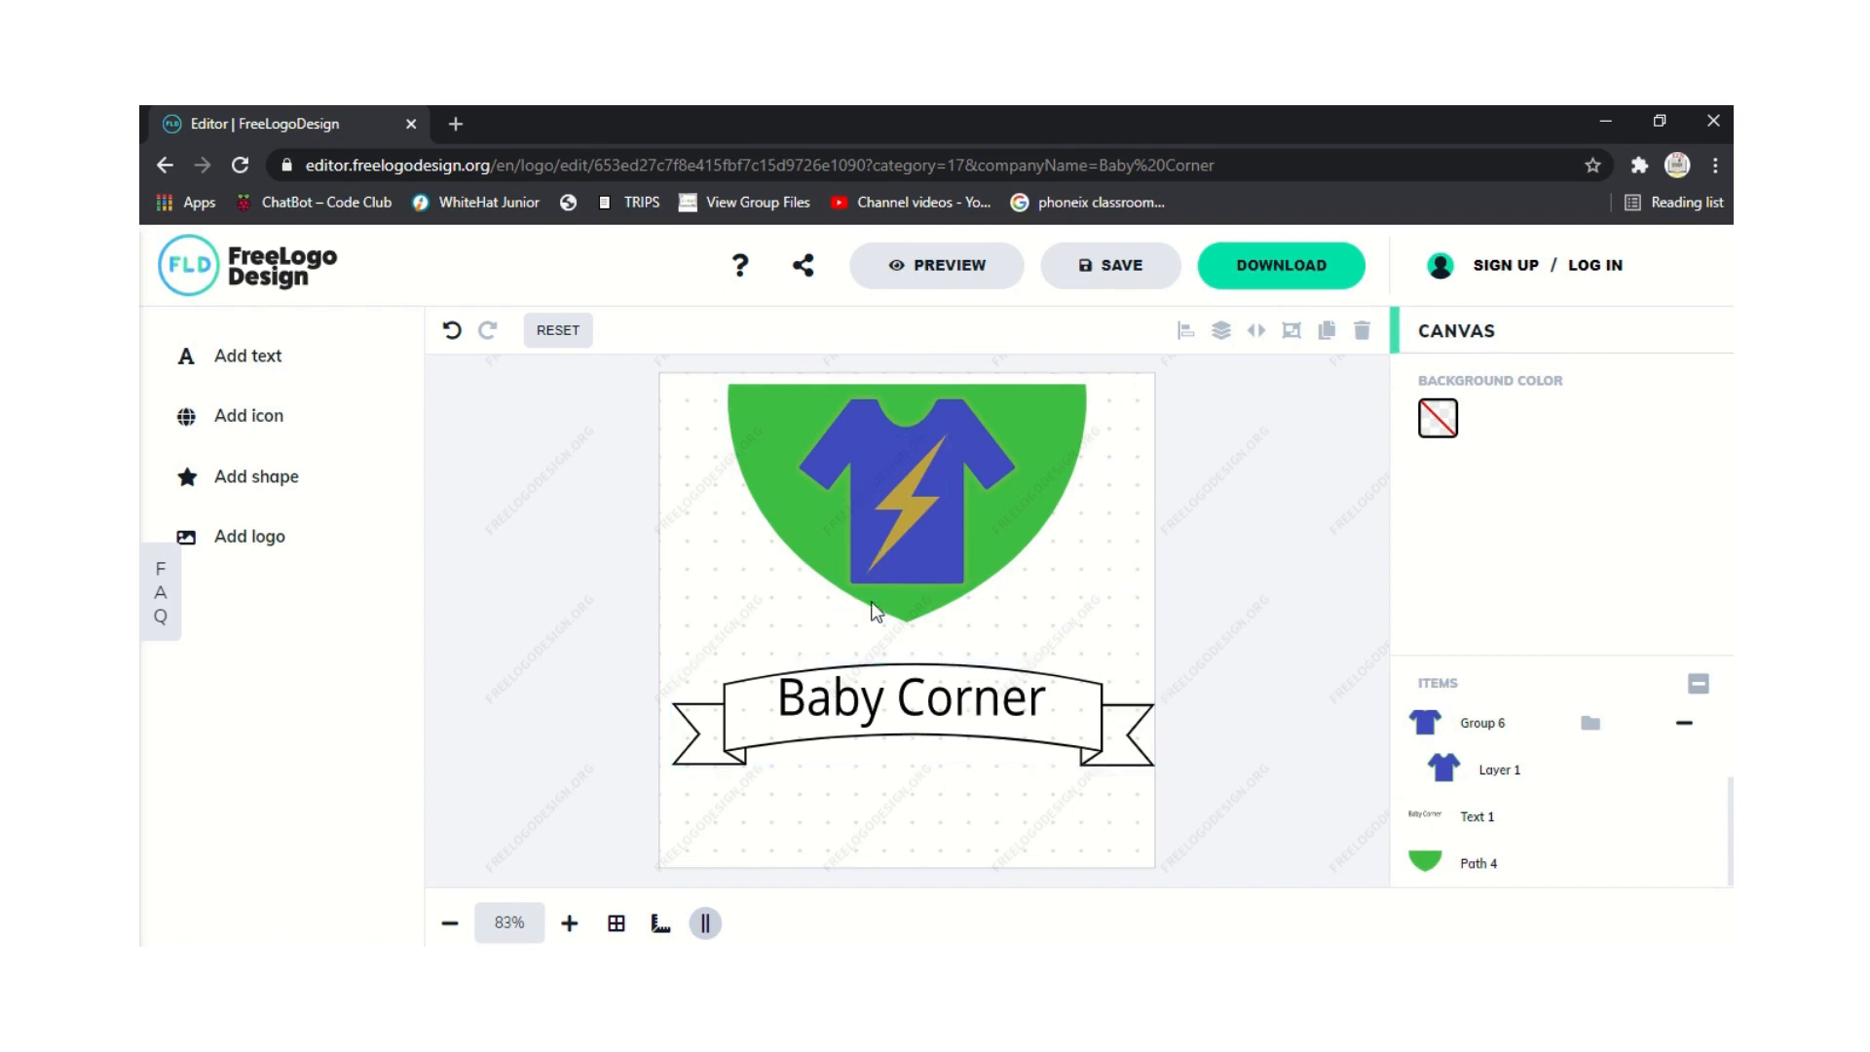
click(836, 528)
click(775, 468)
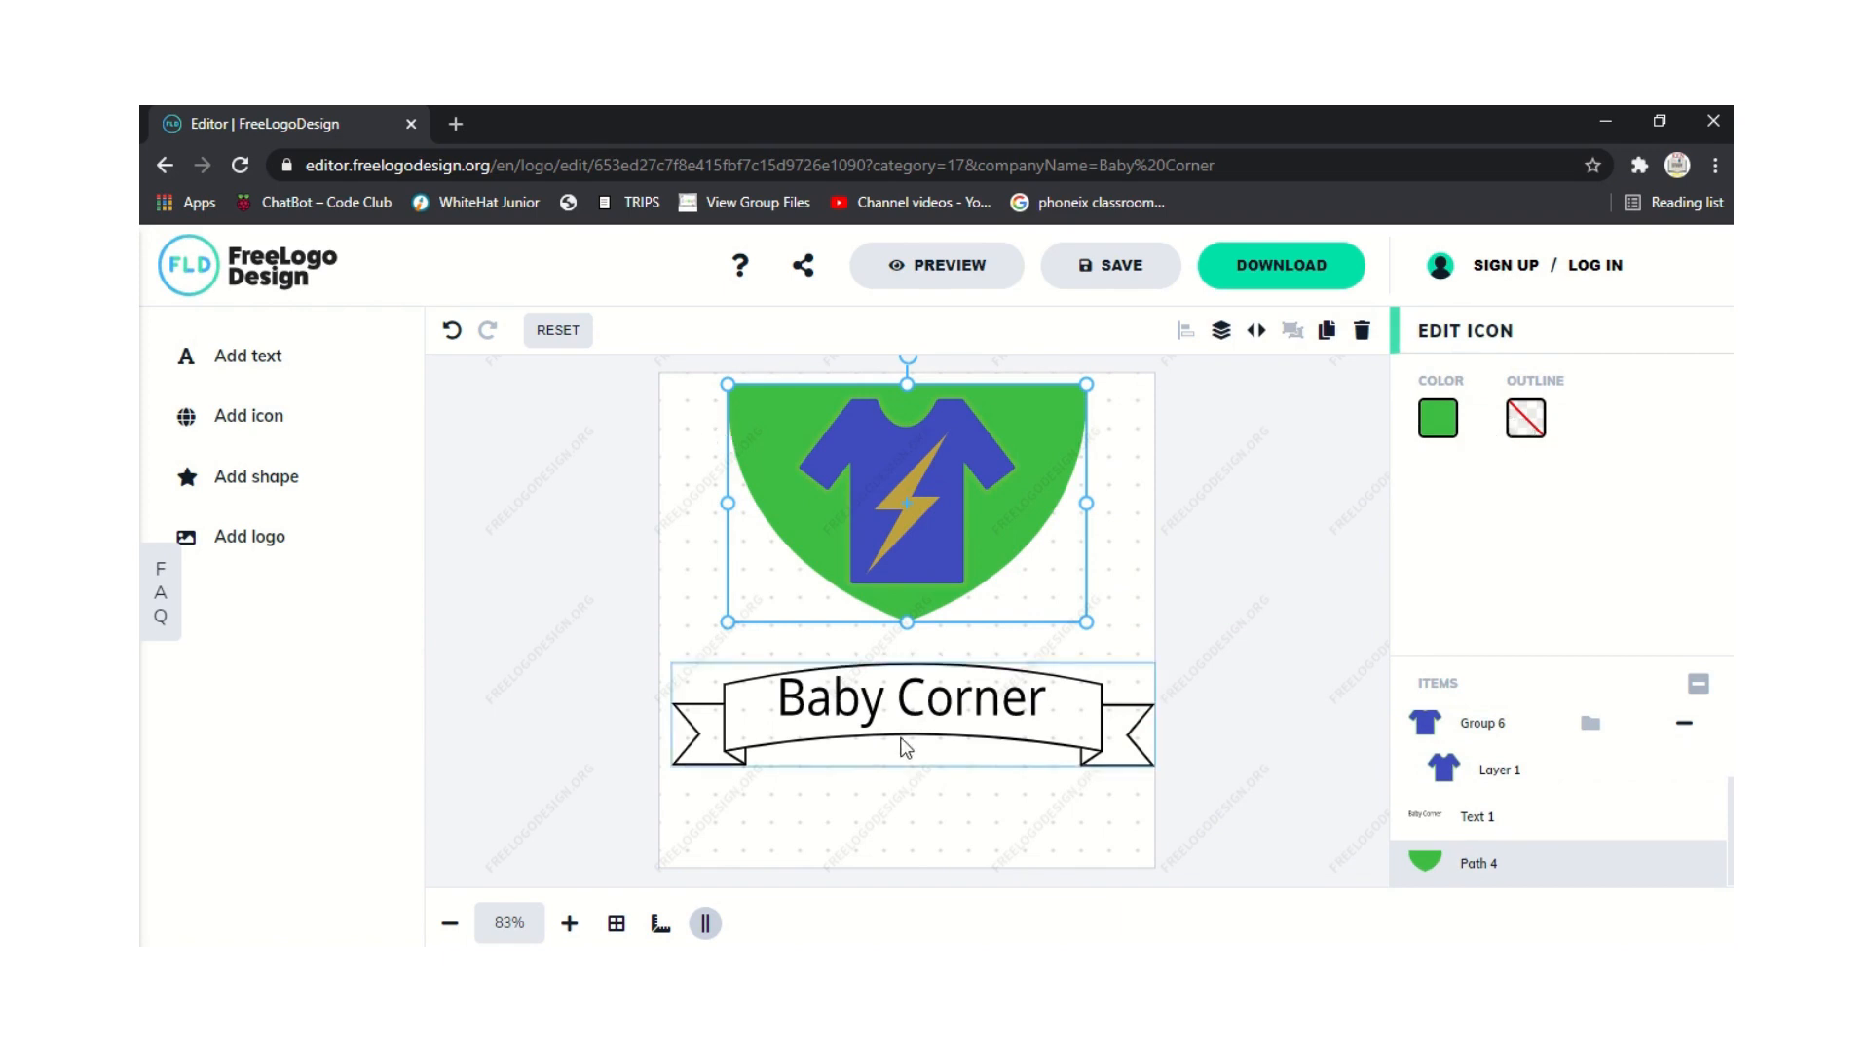
Select the Baby Corner text on the ribbon banner.
click(701, 660)
click(874, 744)
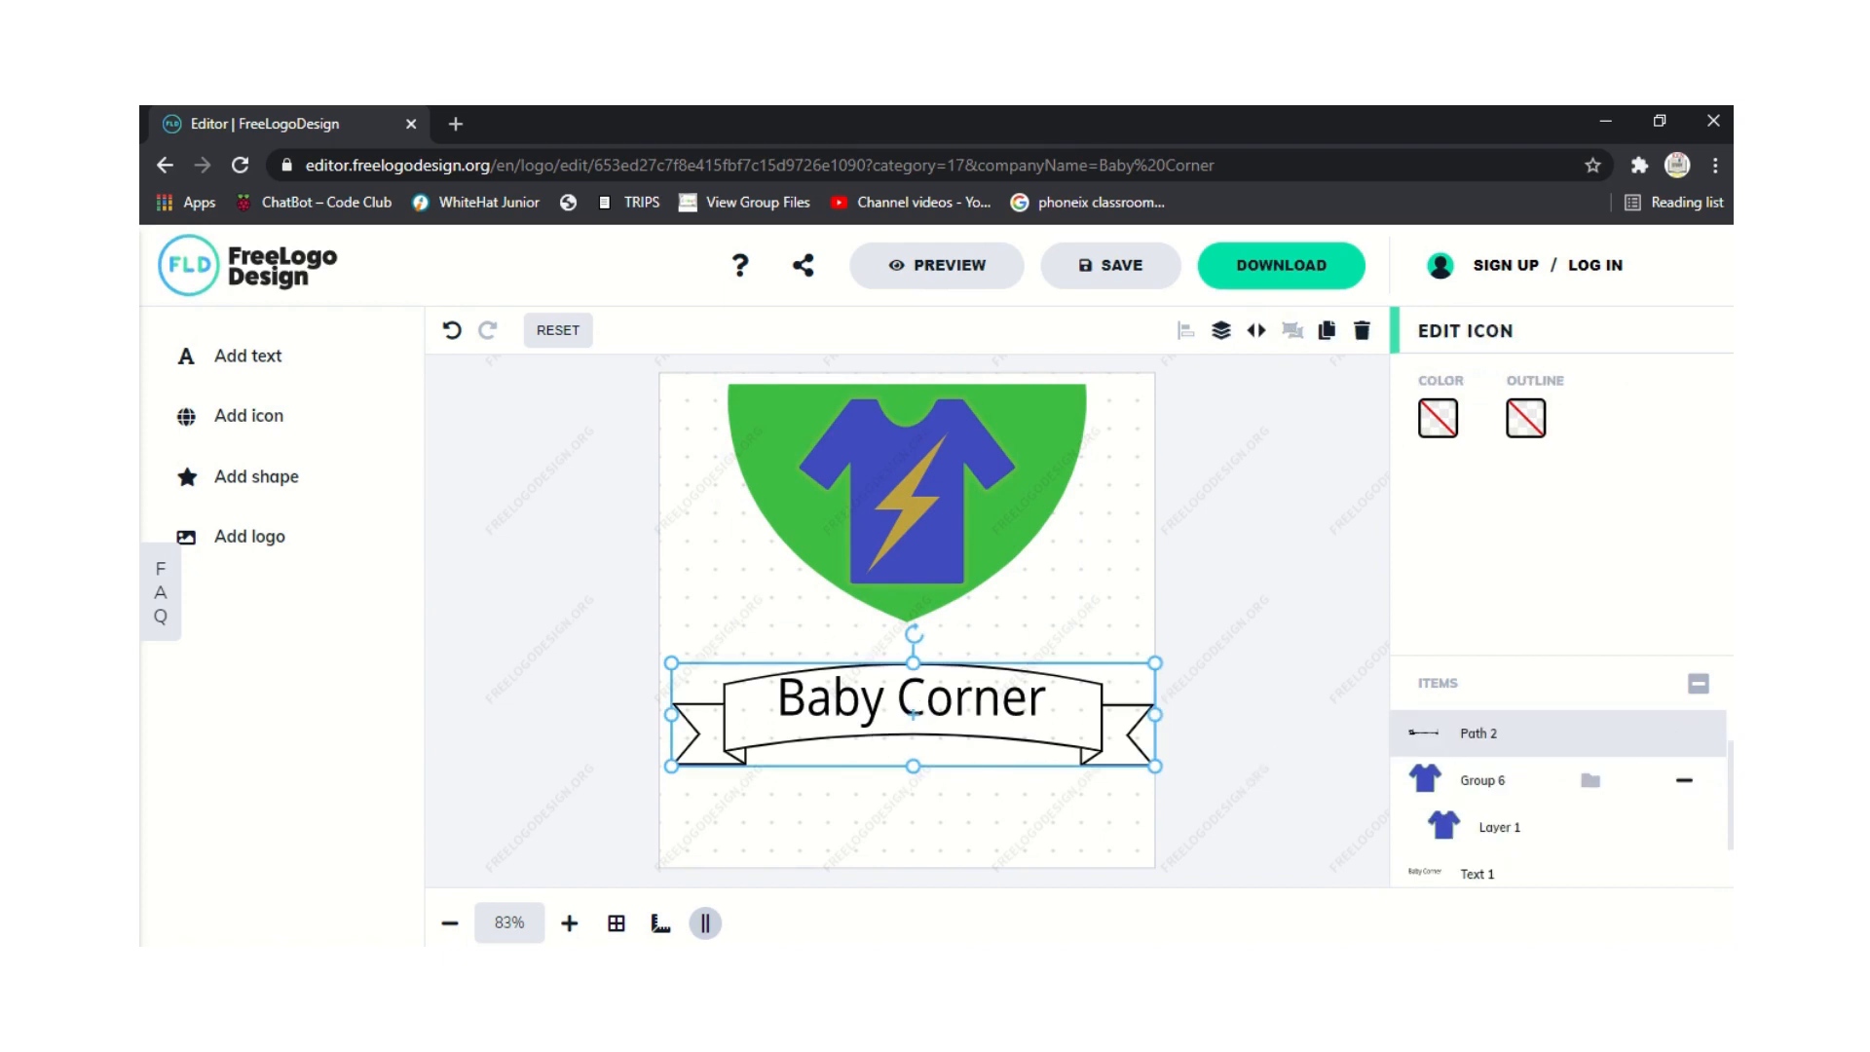
scroll(1558, 779, down, 1)
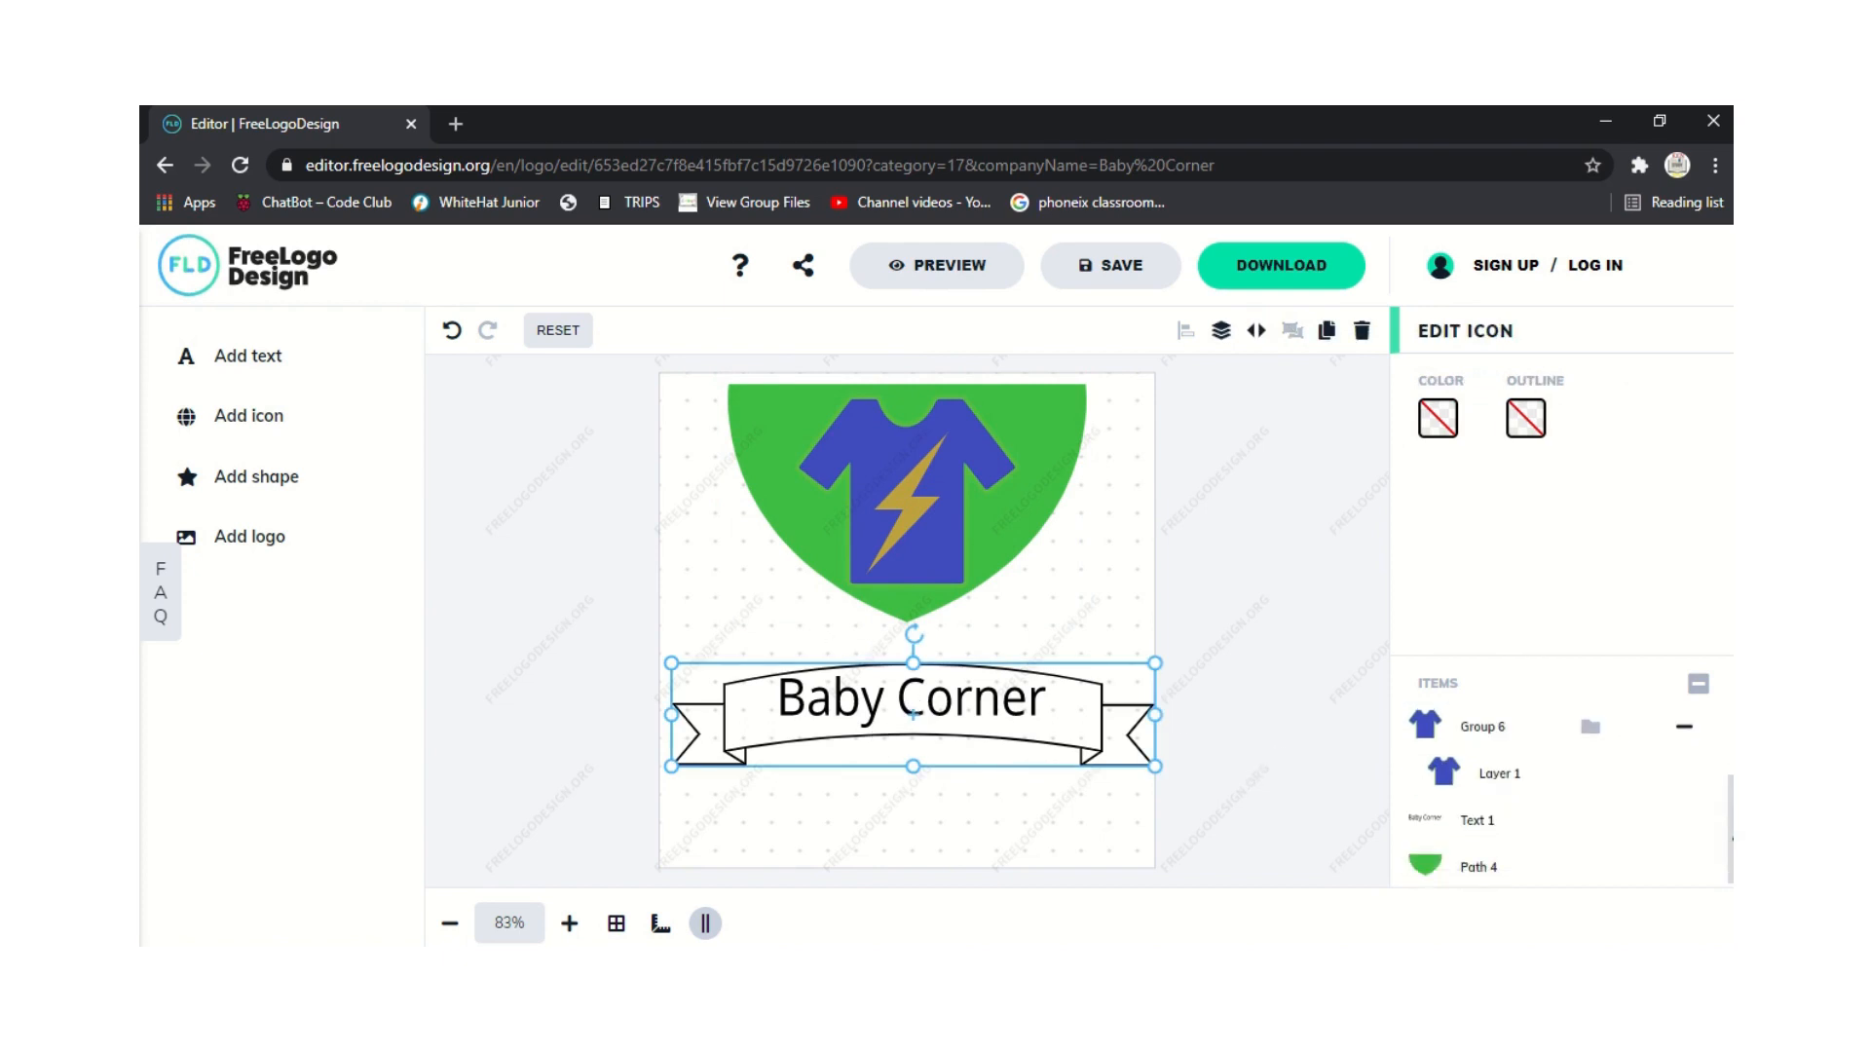
click(1467, 817)
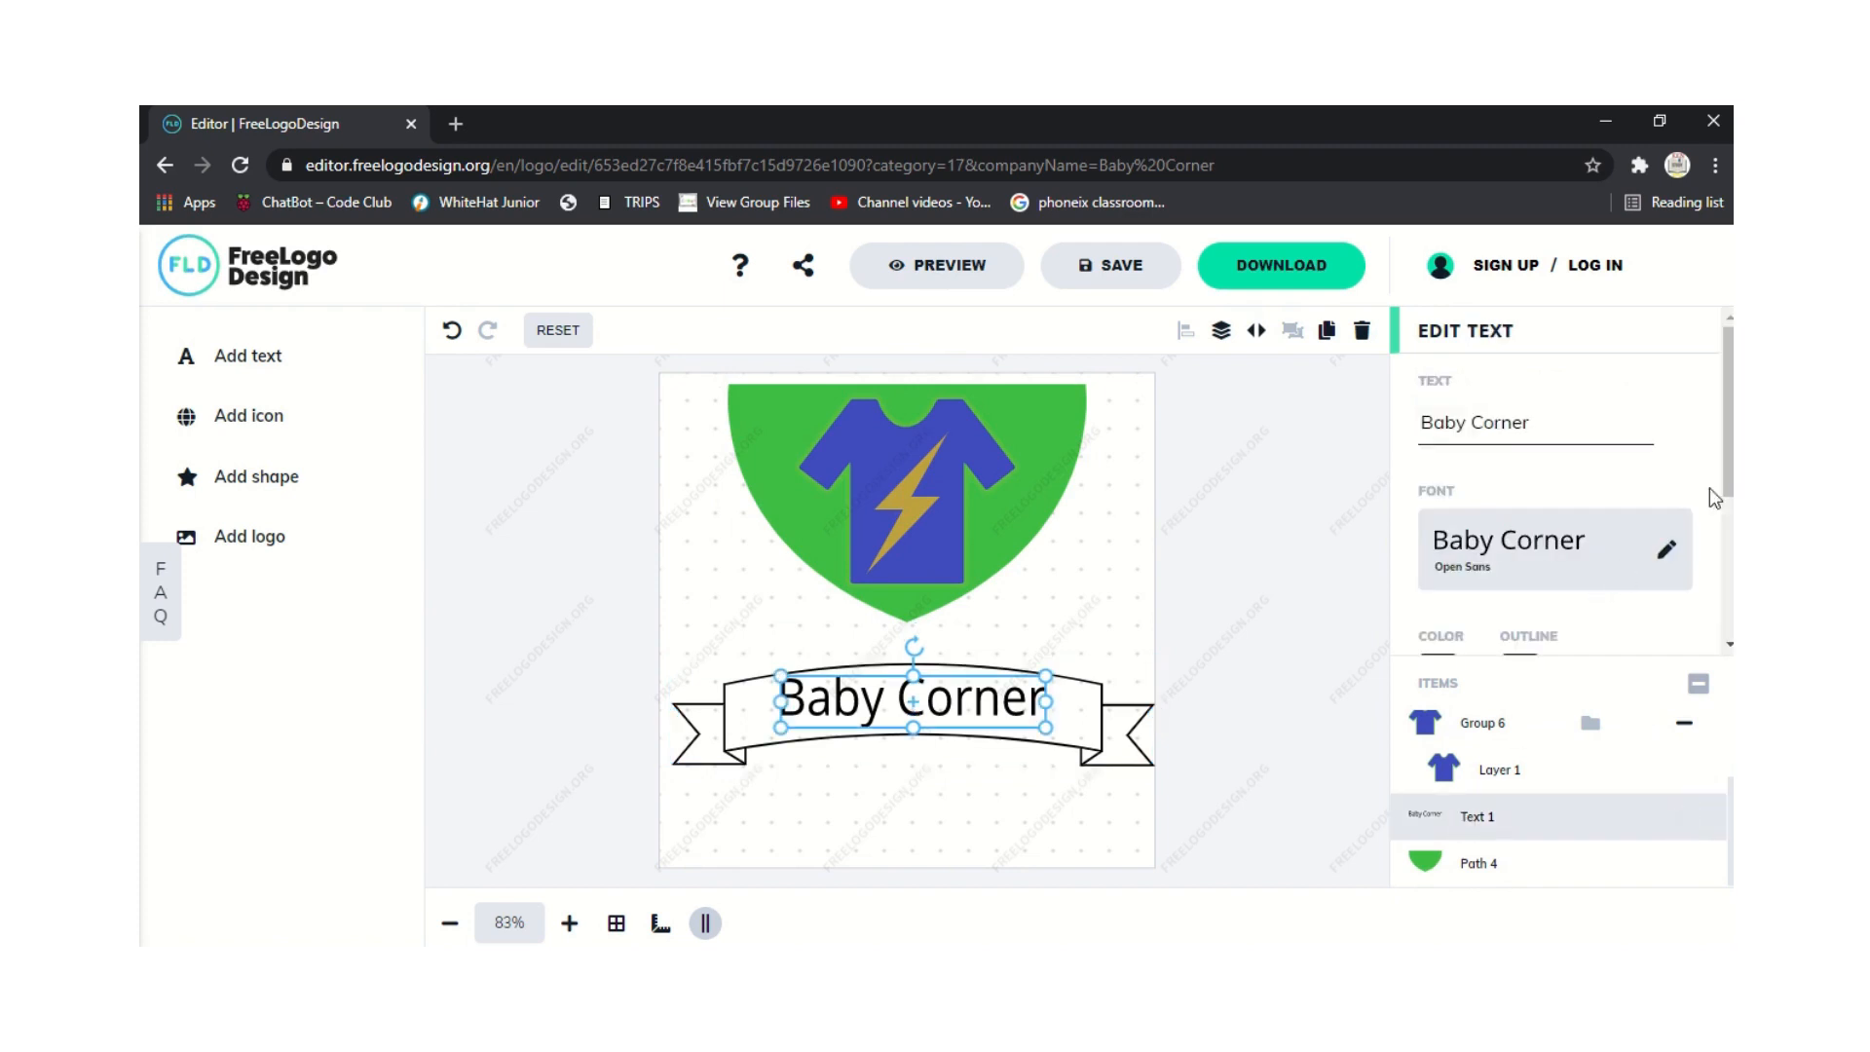
scroll(1730, 490, down, 3)
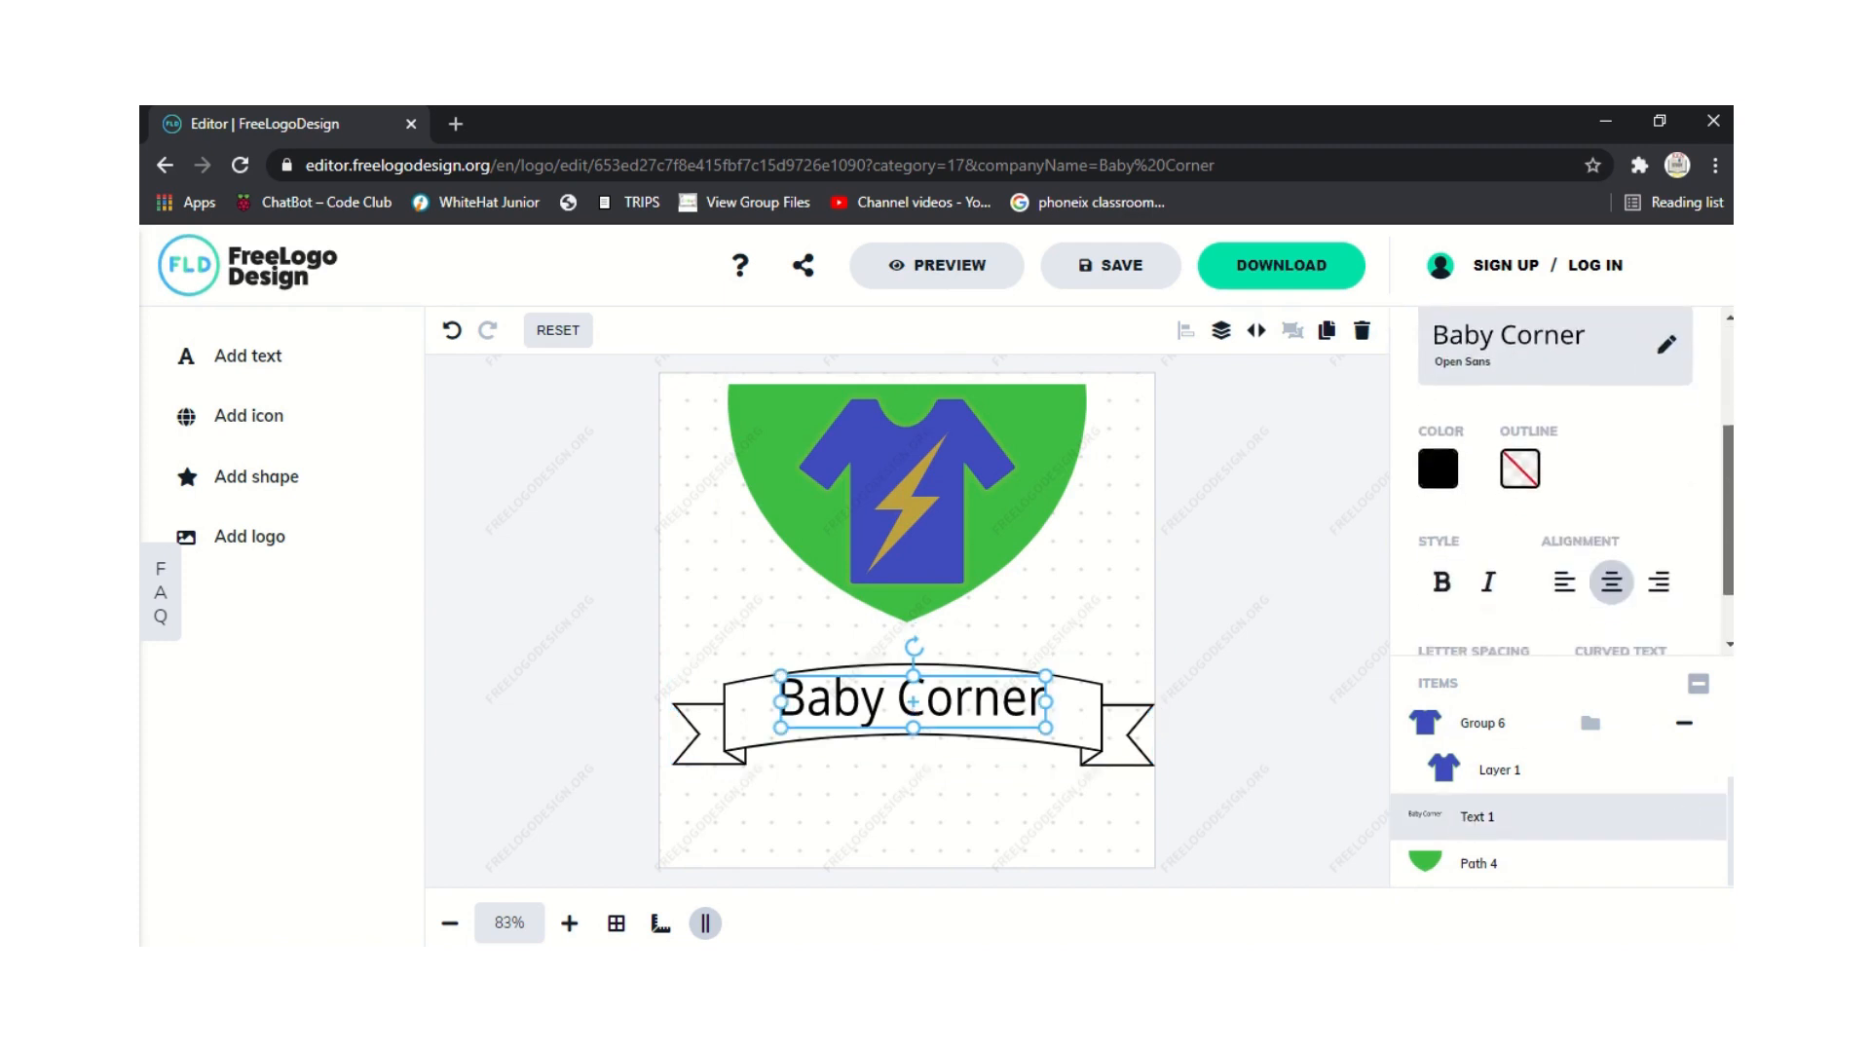
scroll(1597, 507, up, 3)
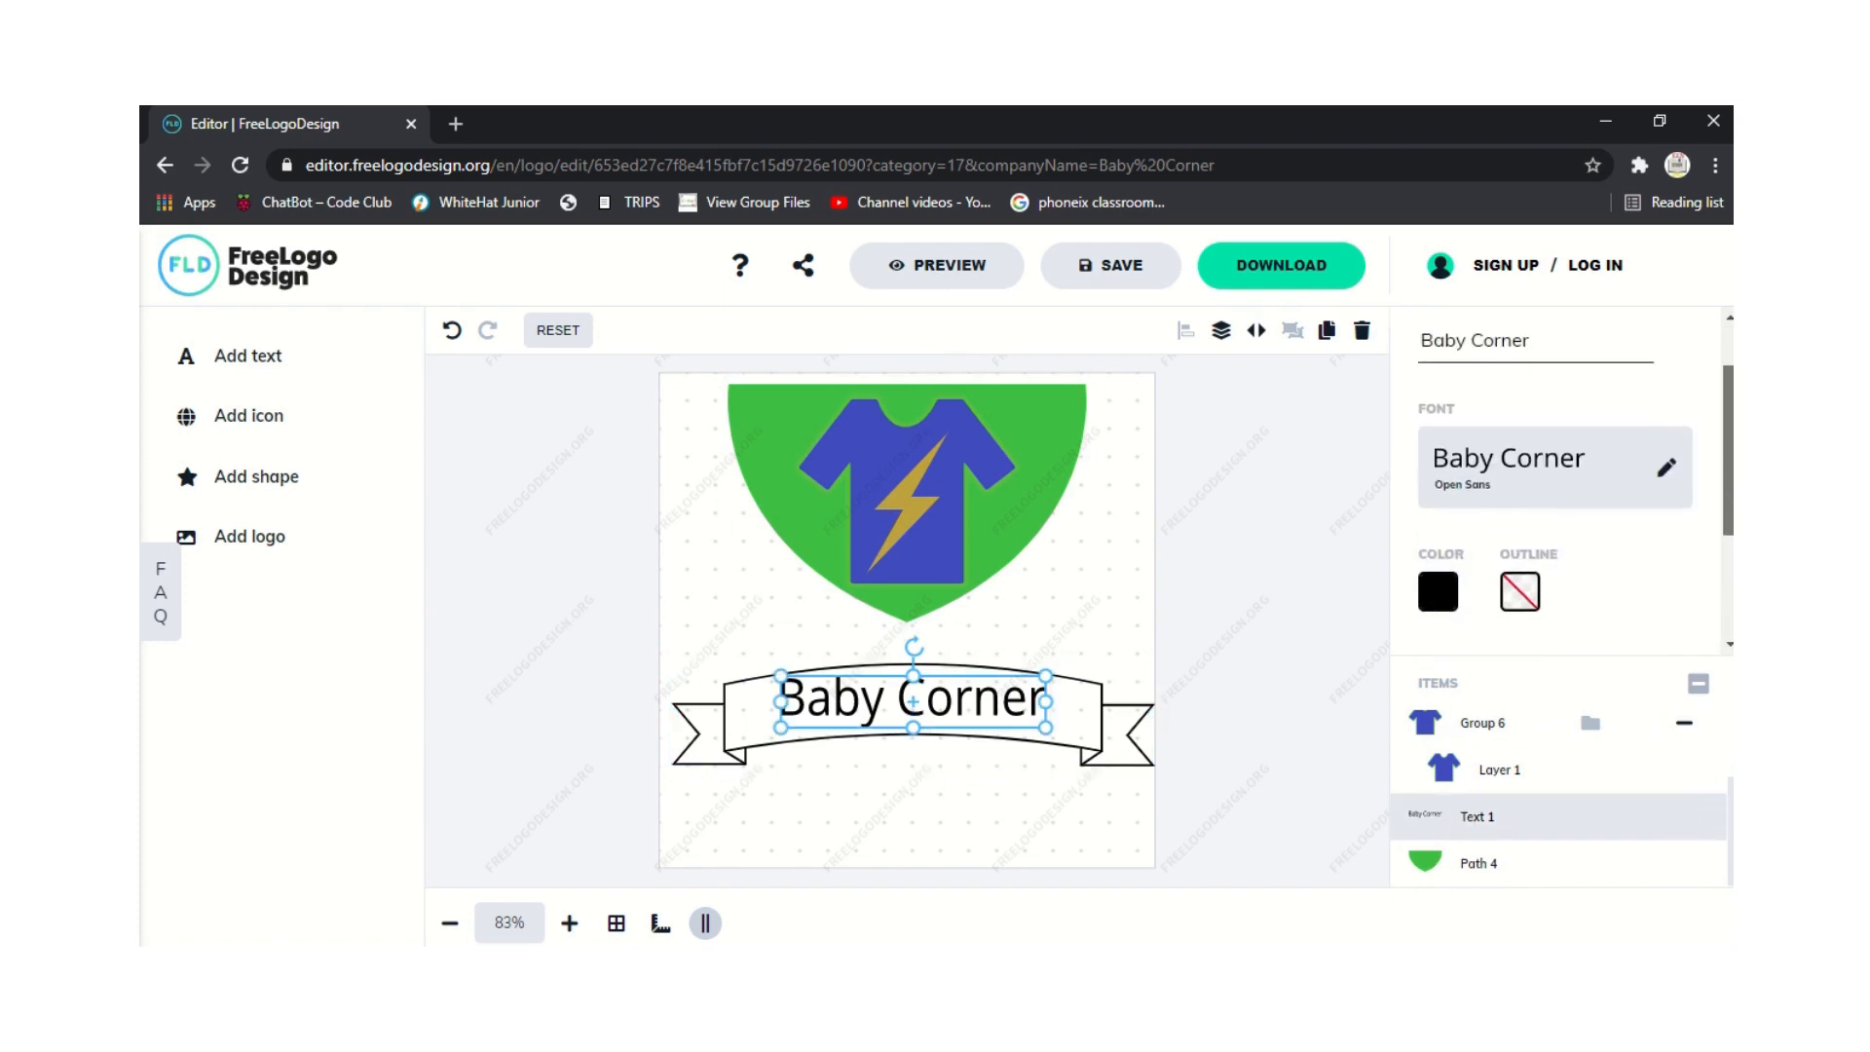
Browse the font categories, previewing the Poster fonts for the text.
click(1605, 521)
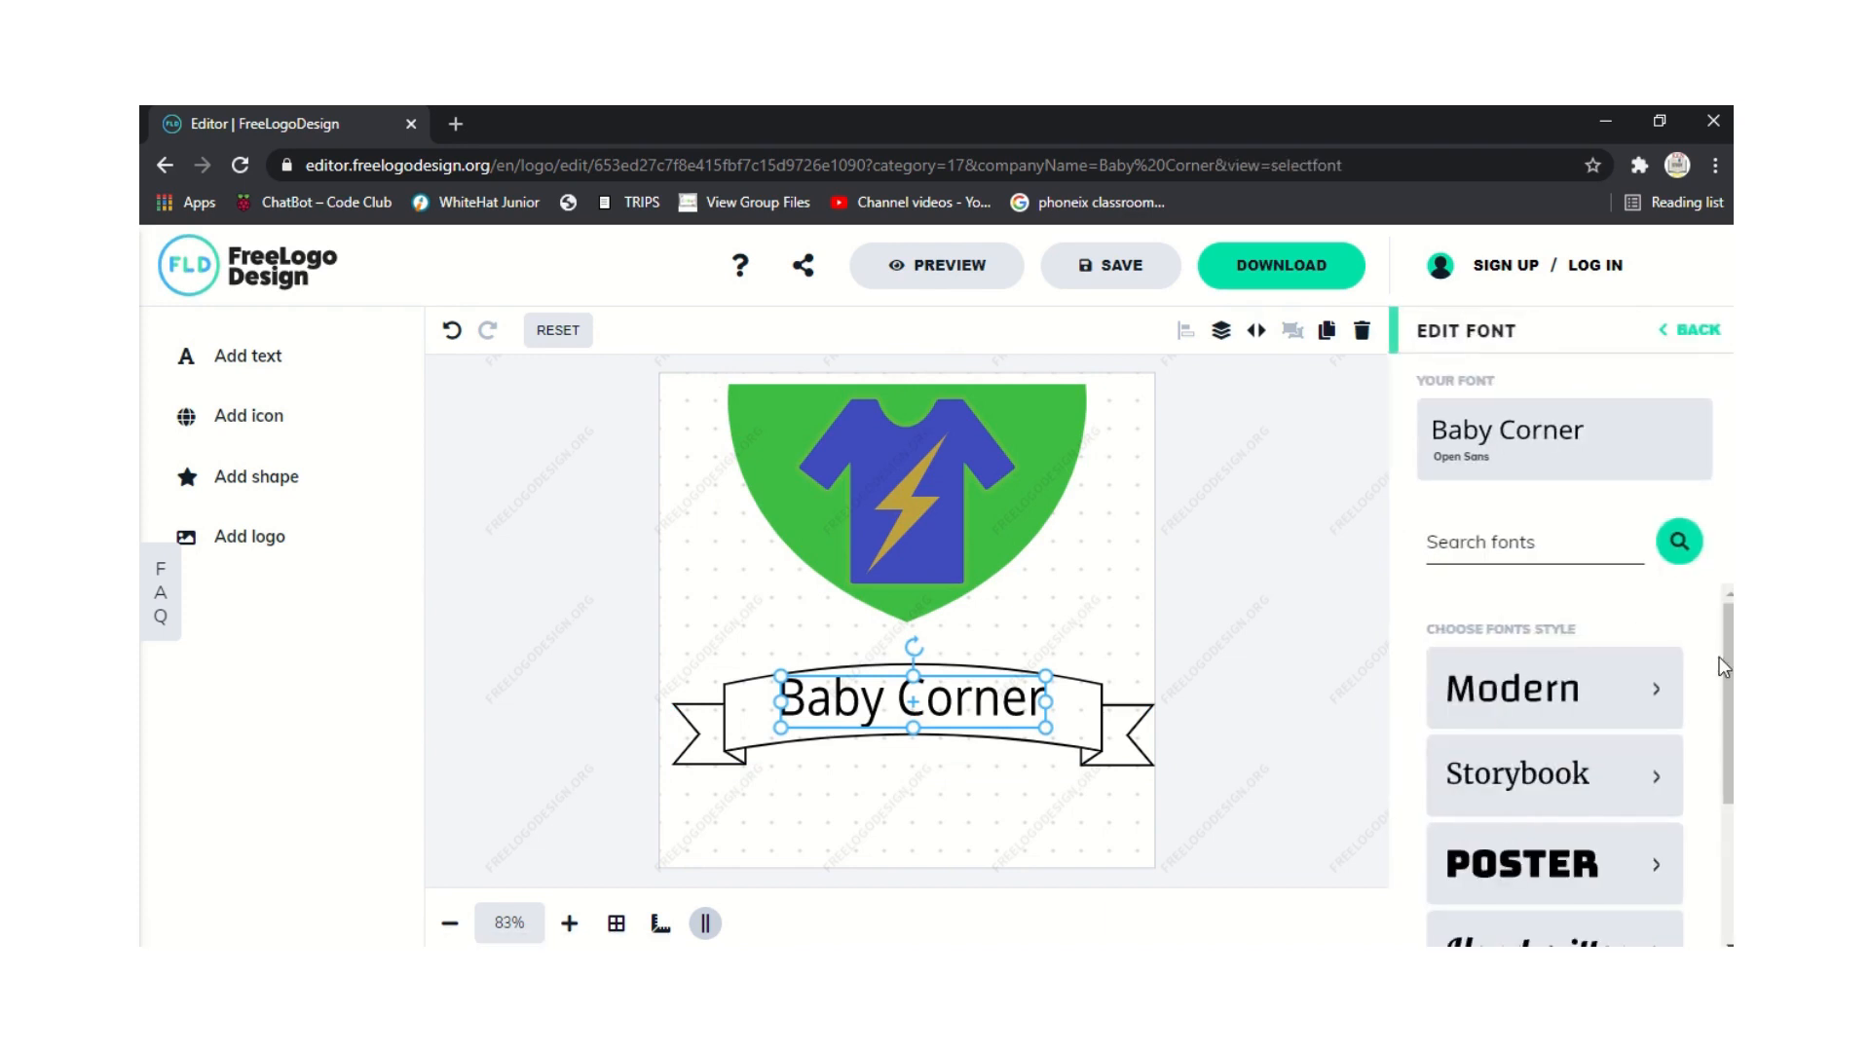
scroll(1718, 658, down, 1)
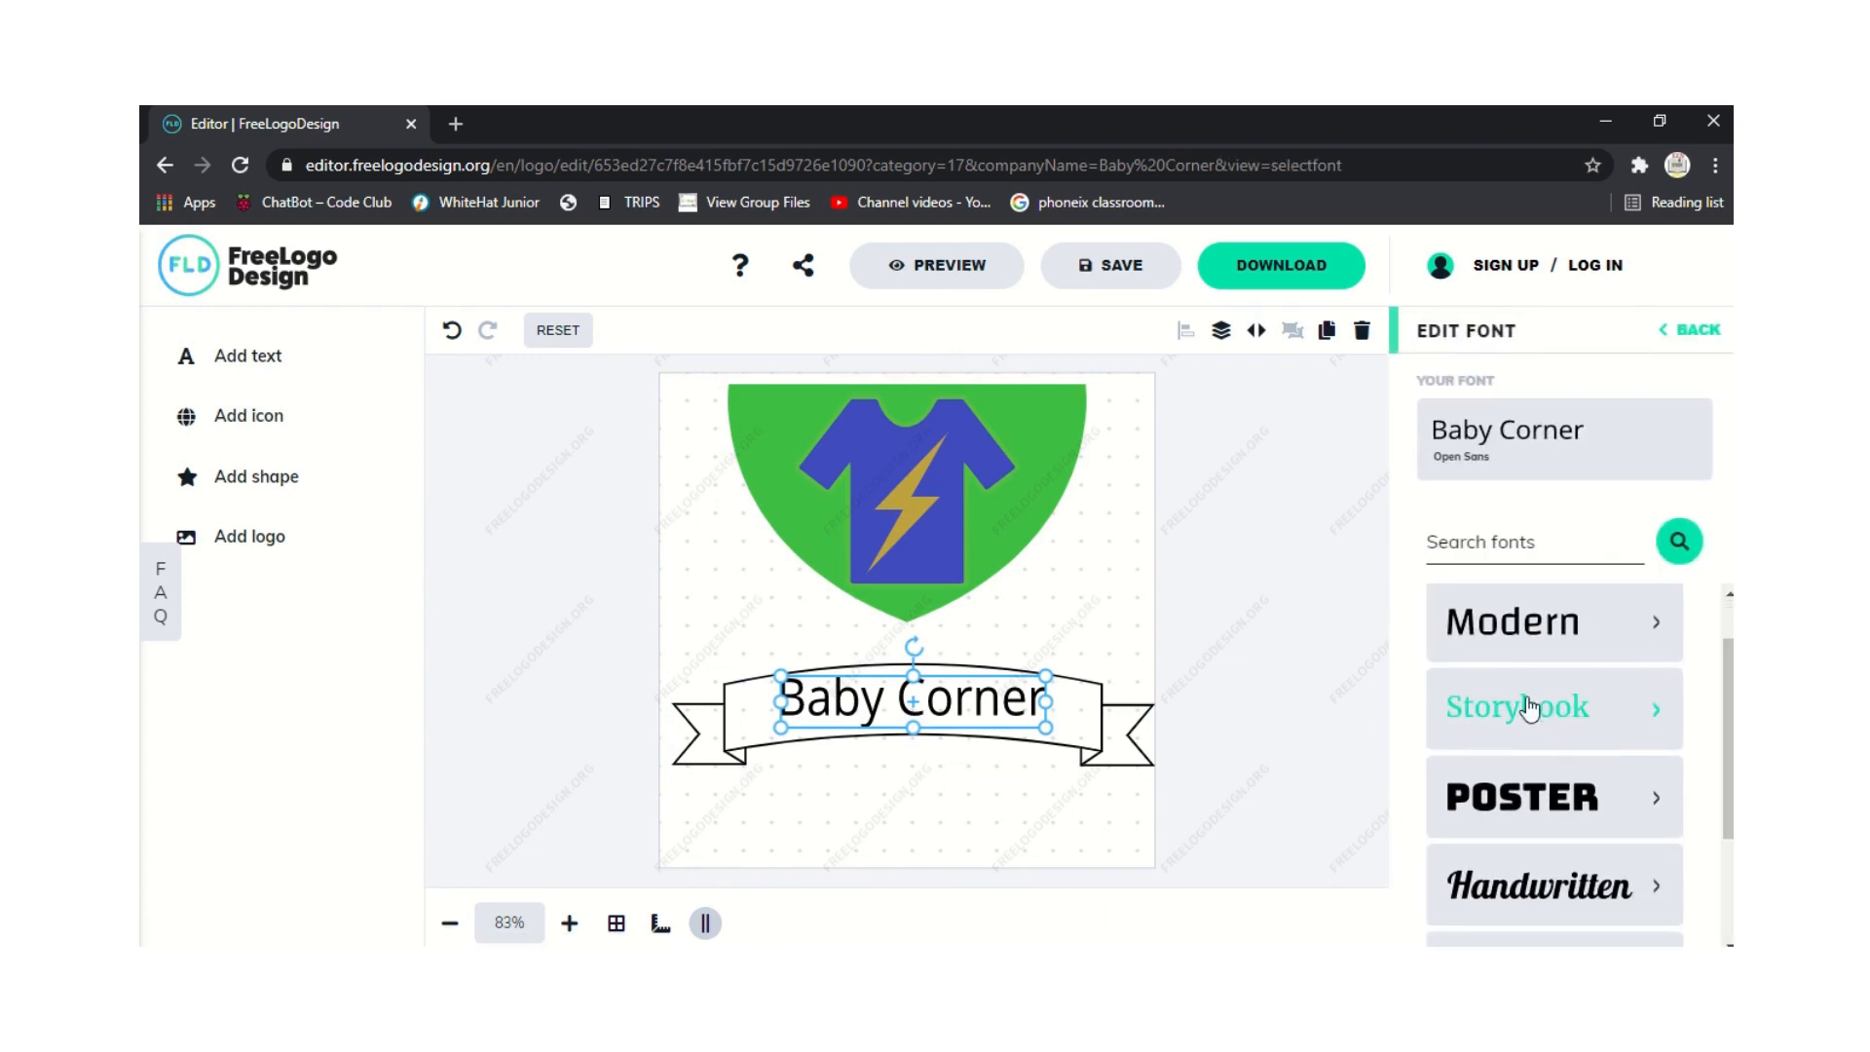
click(1546, 796)
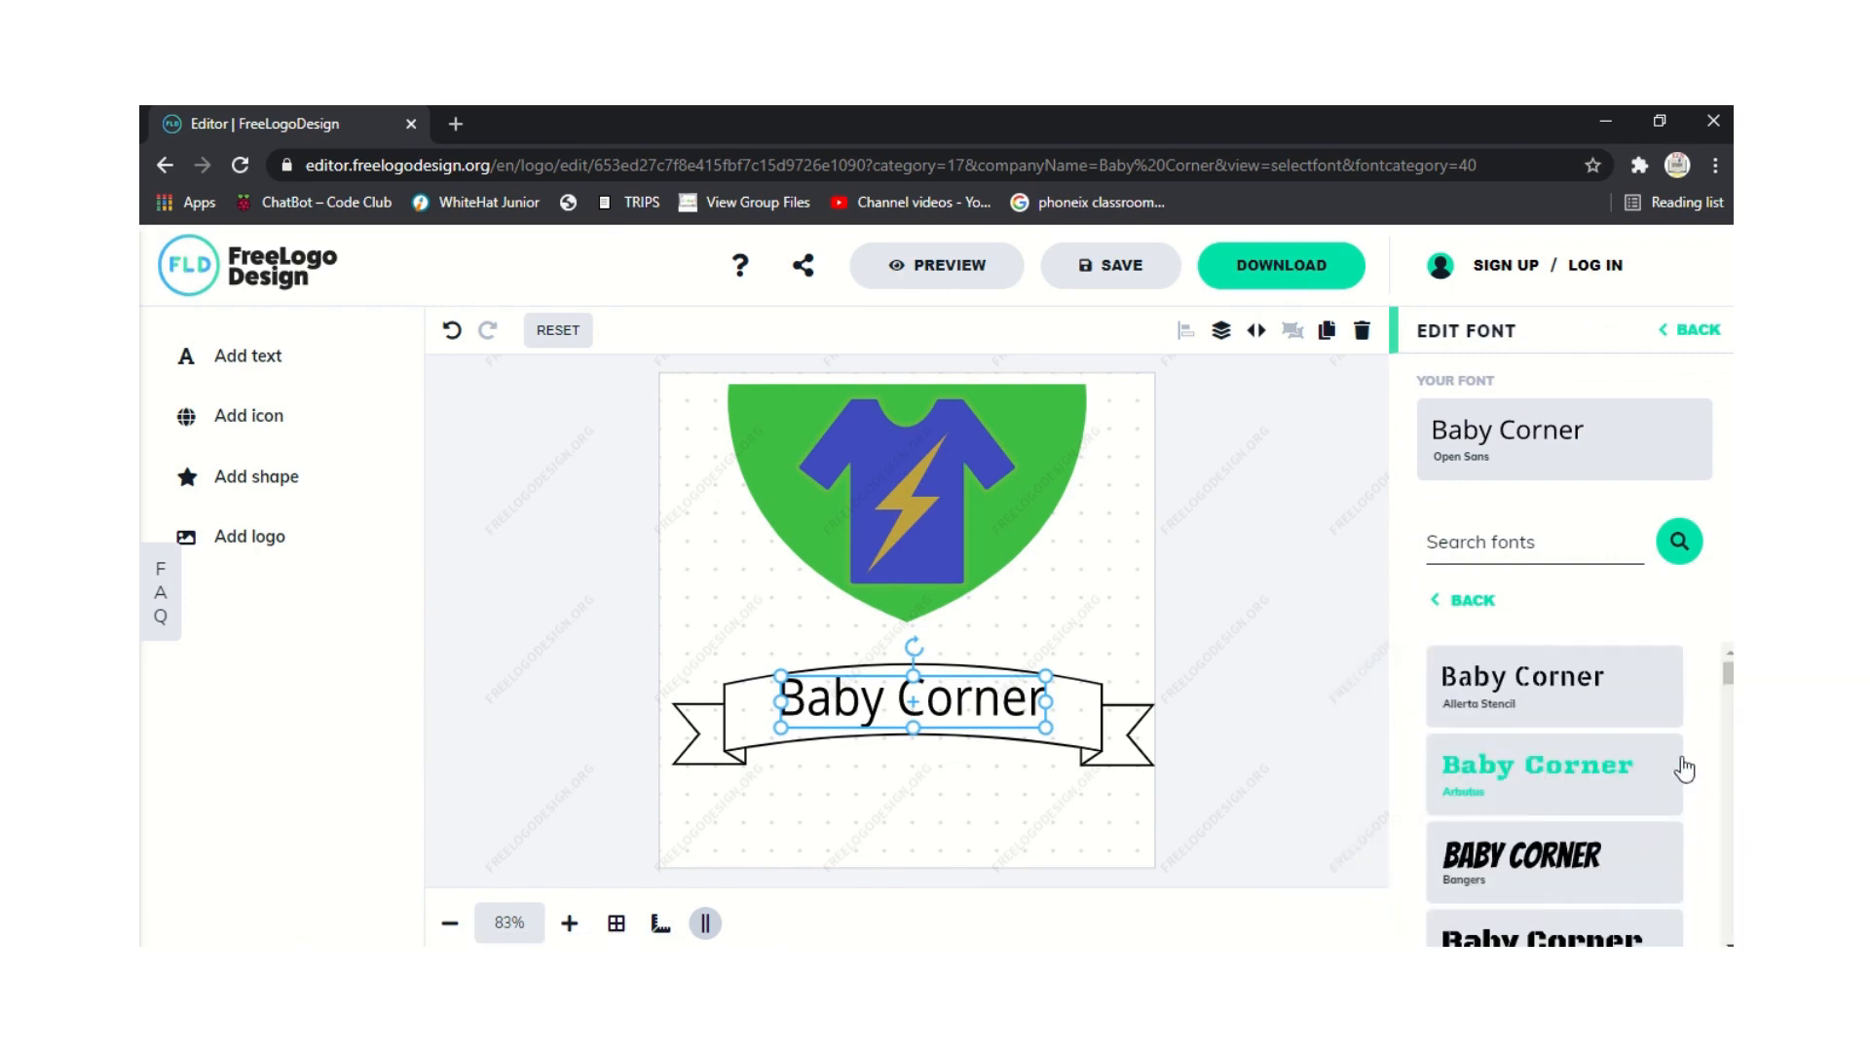
drag(1729, 673, 1562, 606)
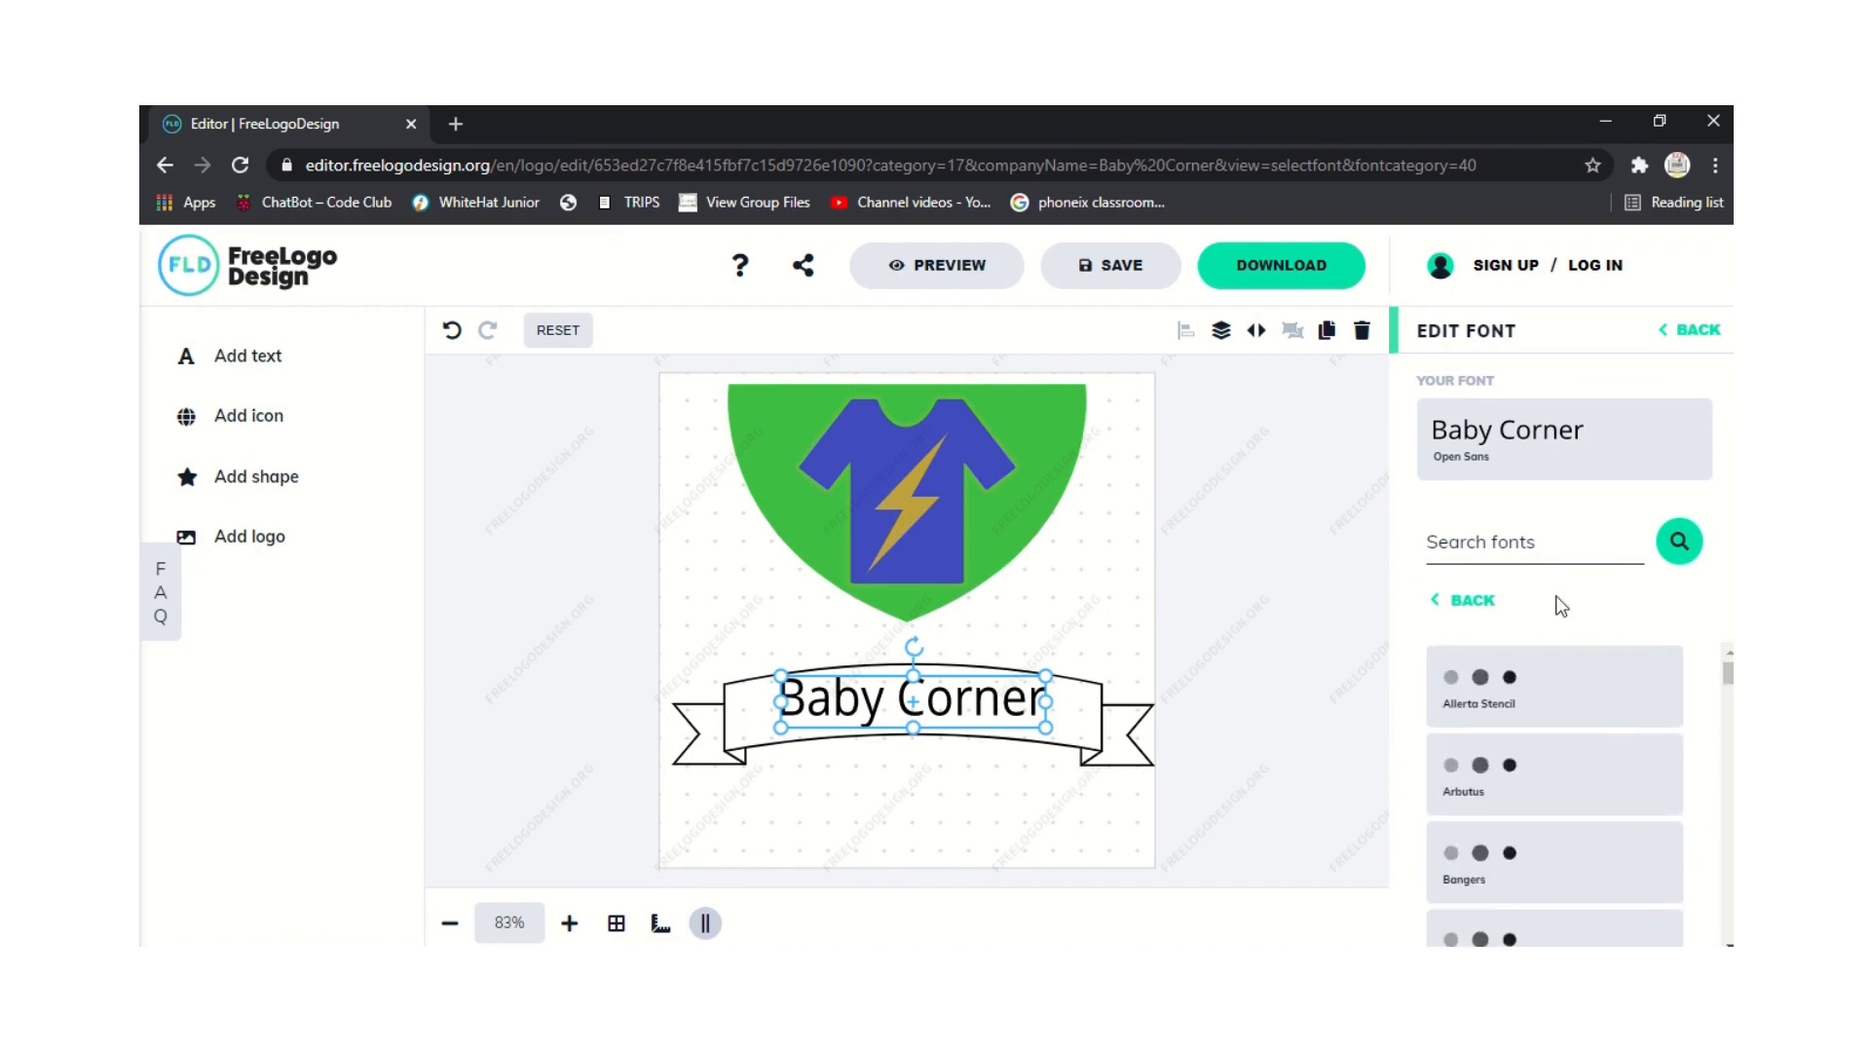
click(1466, 600)
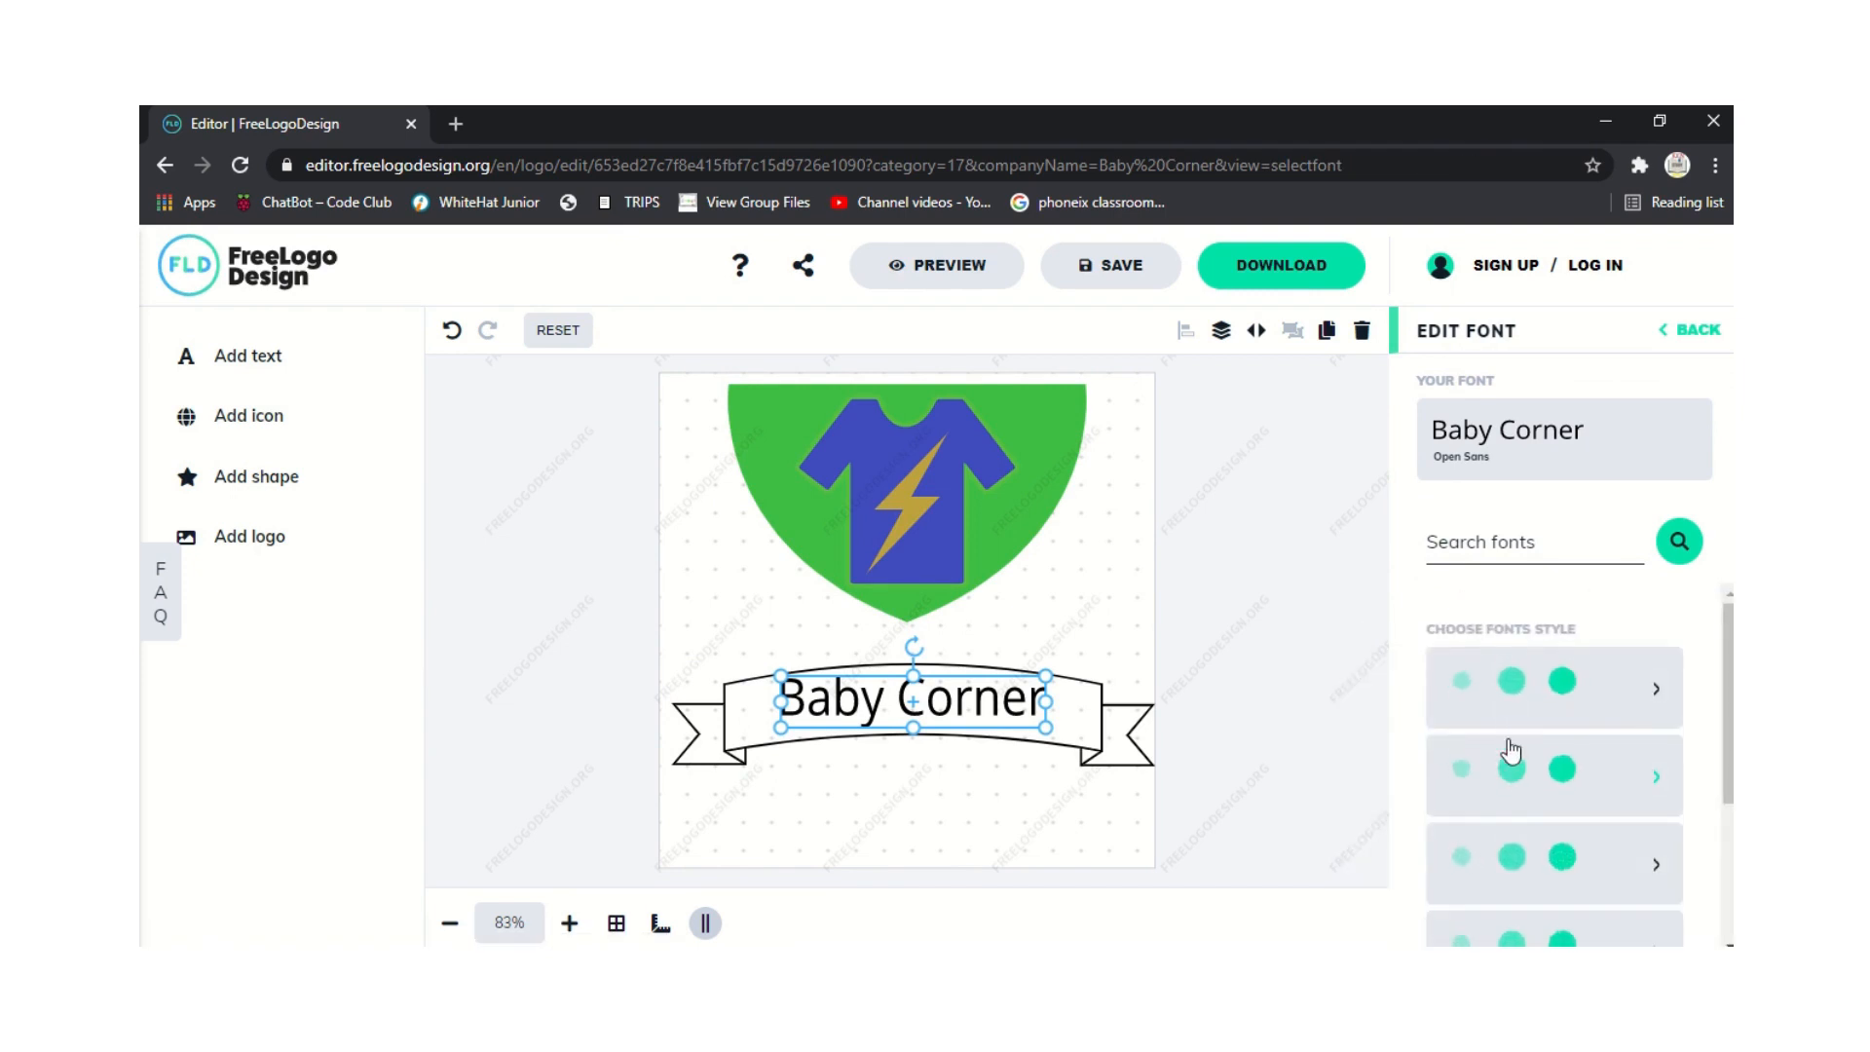
From the Storybook fonts, try Amarante and Averia Serif Libre, then apply Bitter.
click(1536, 784)
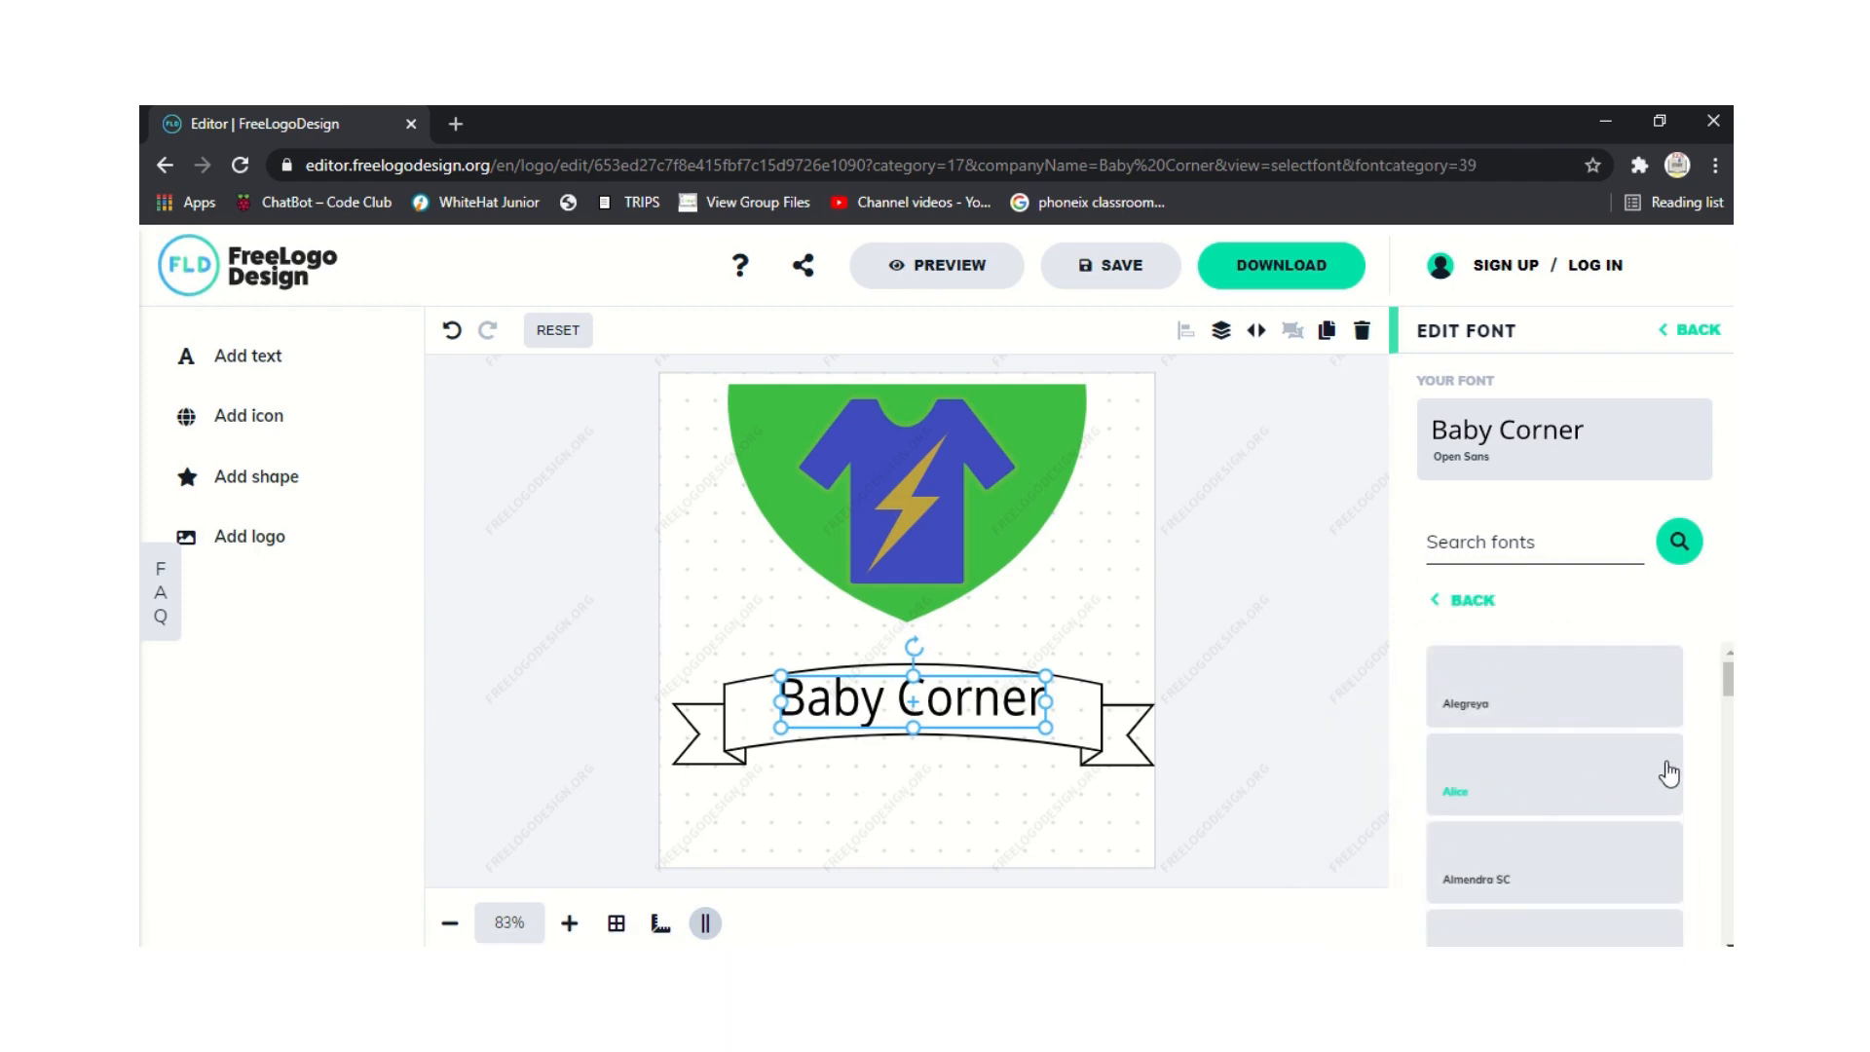
scroll(1537, 735, down, 1)
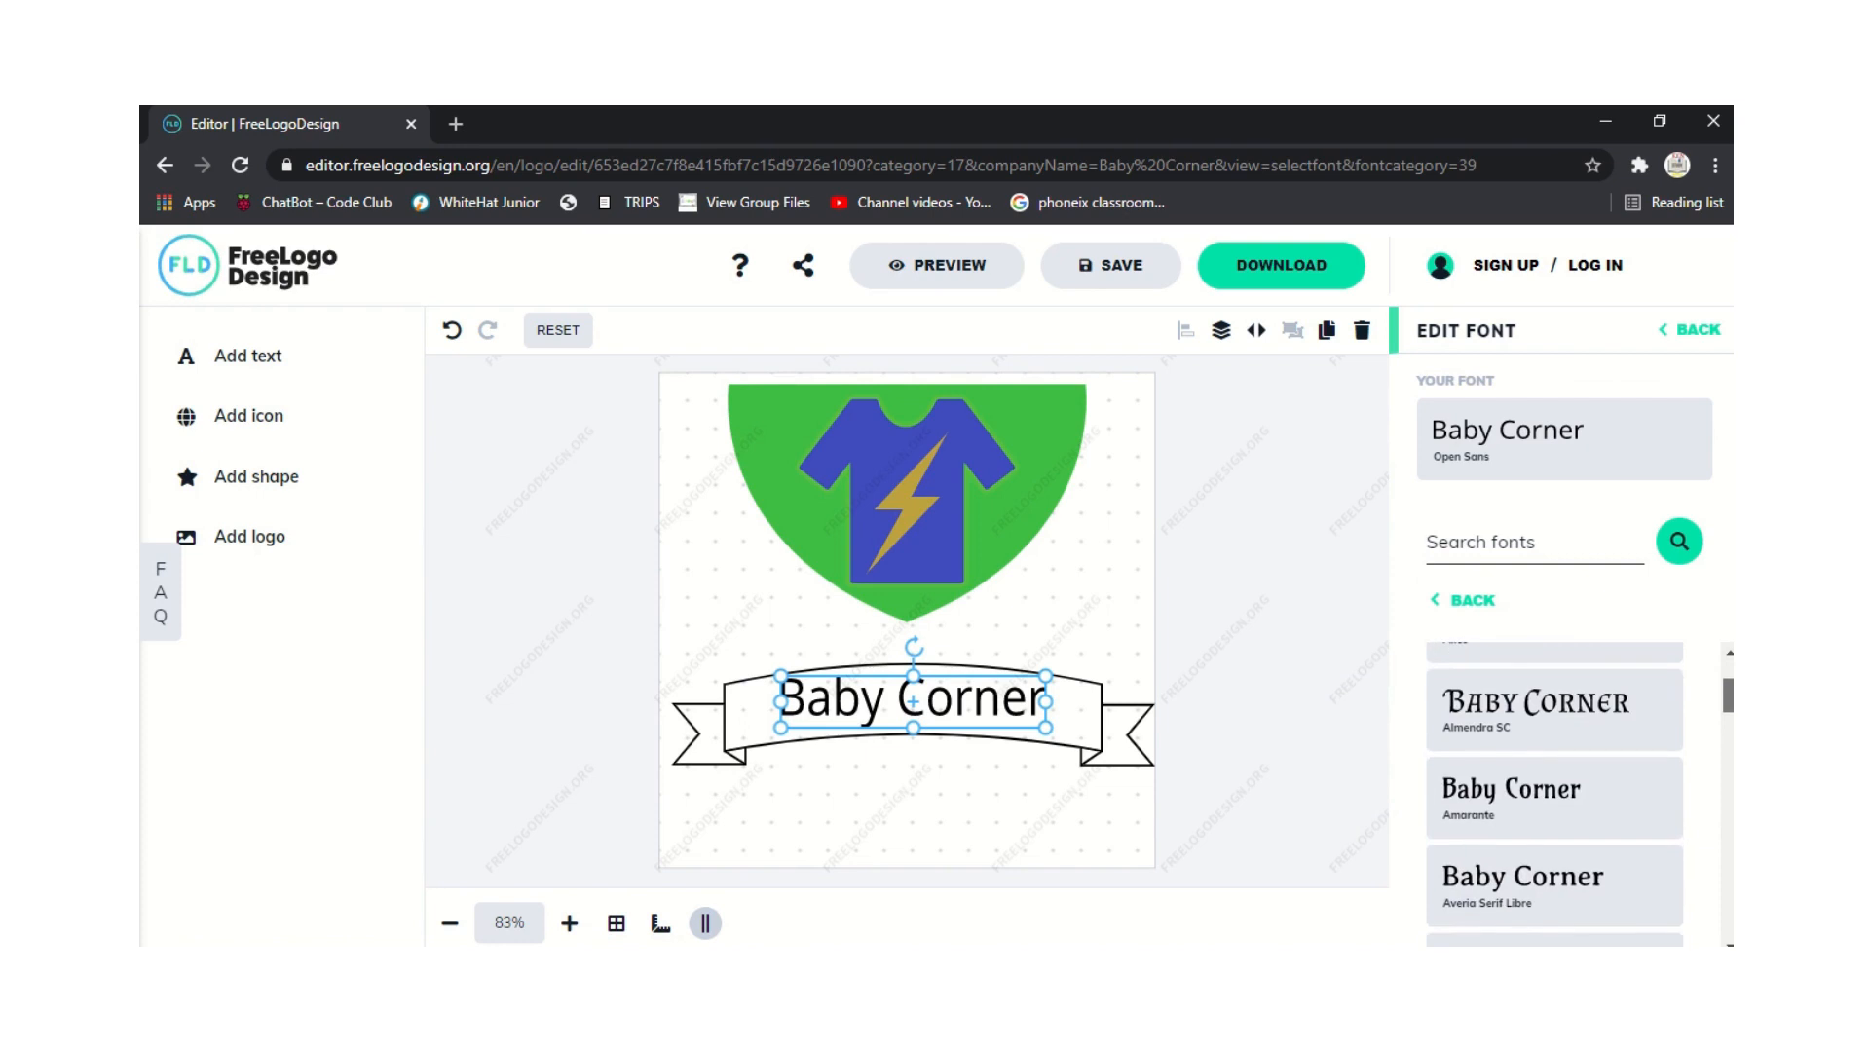
click(1537, 732)
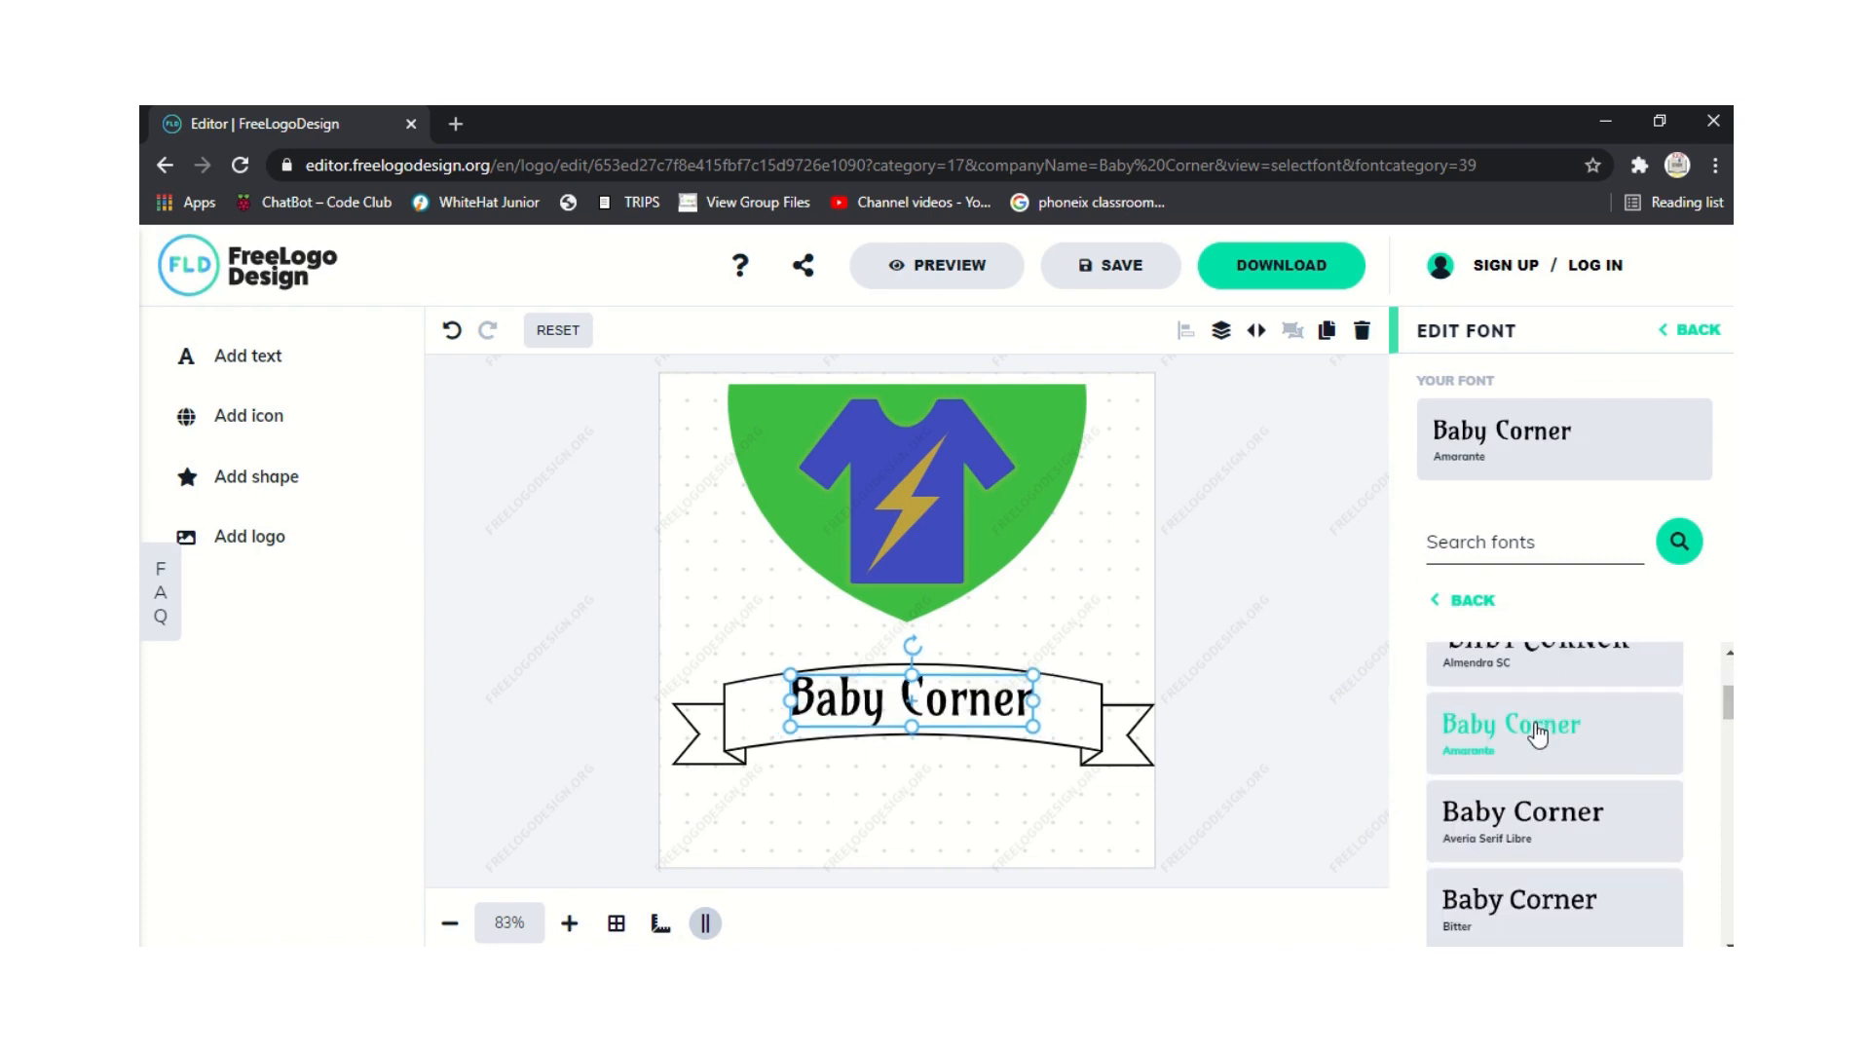
click(1535, 790)
click(1548, 916)
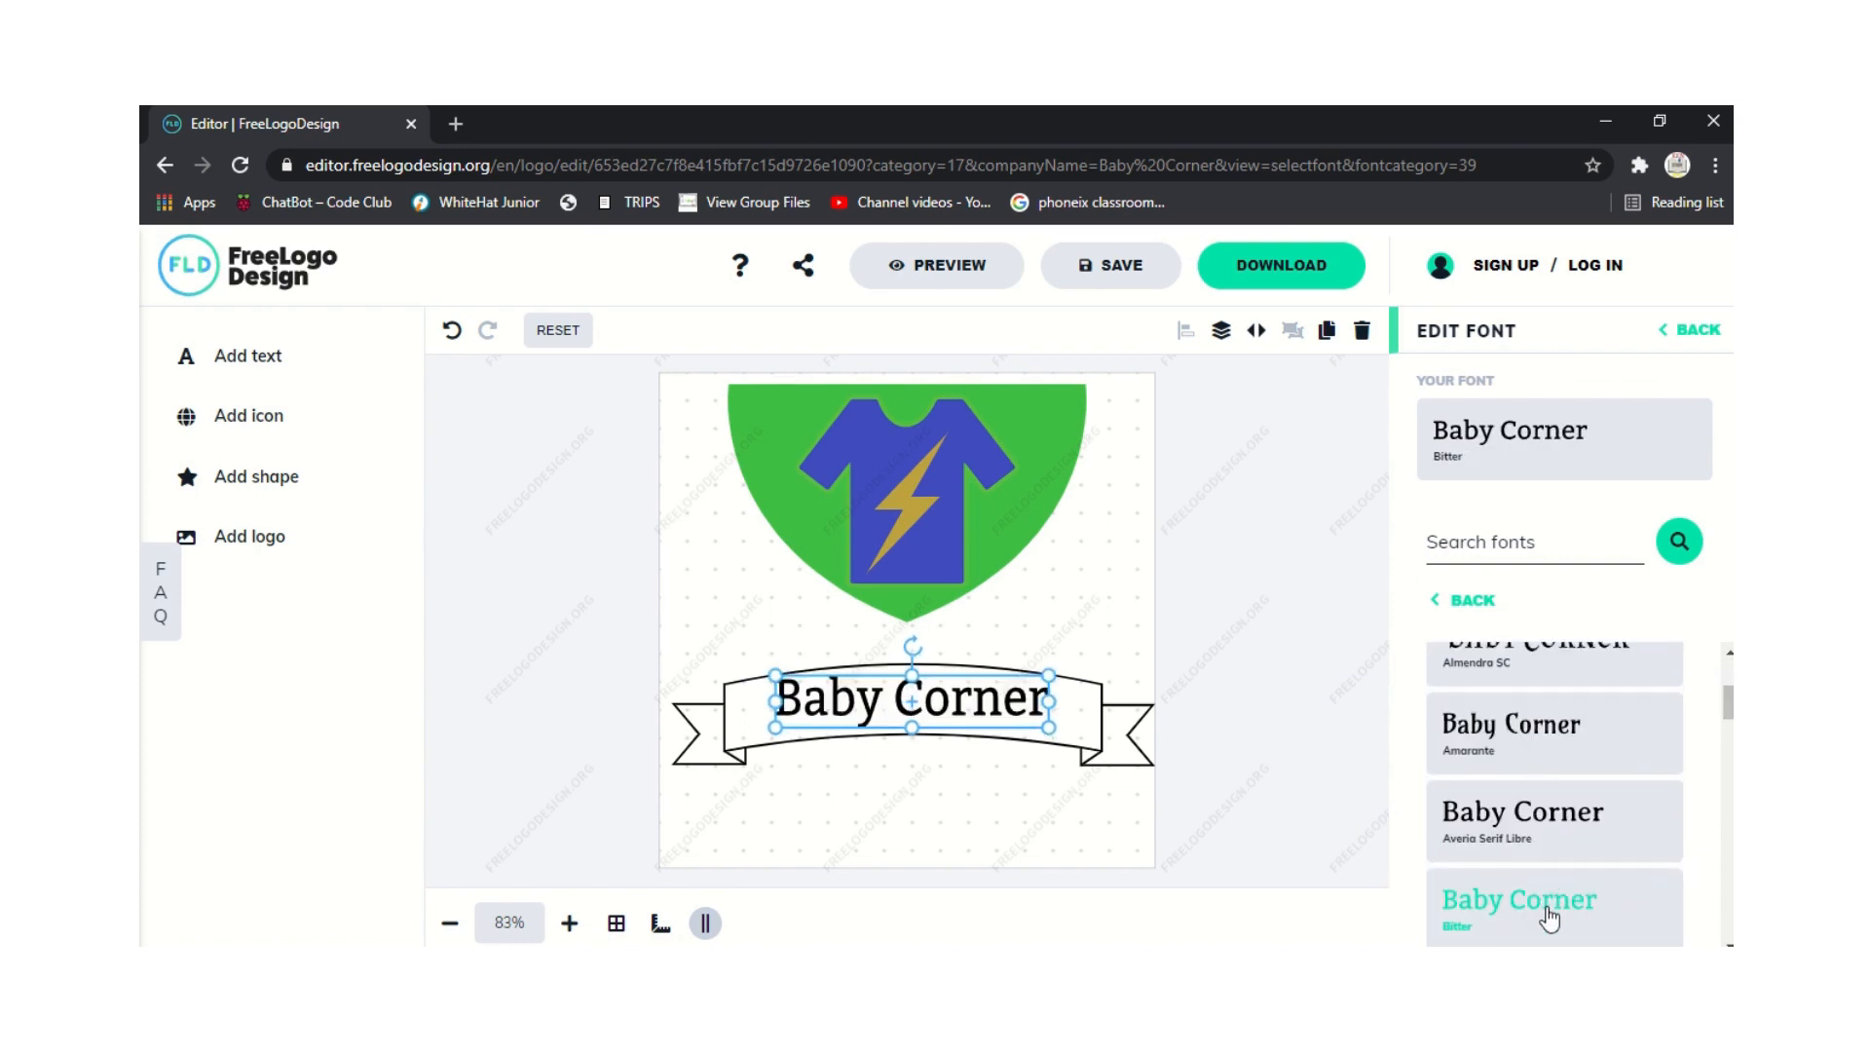
click(1547, 920)
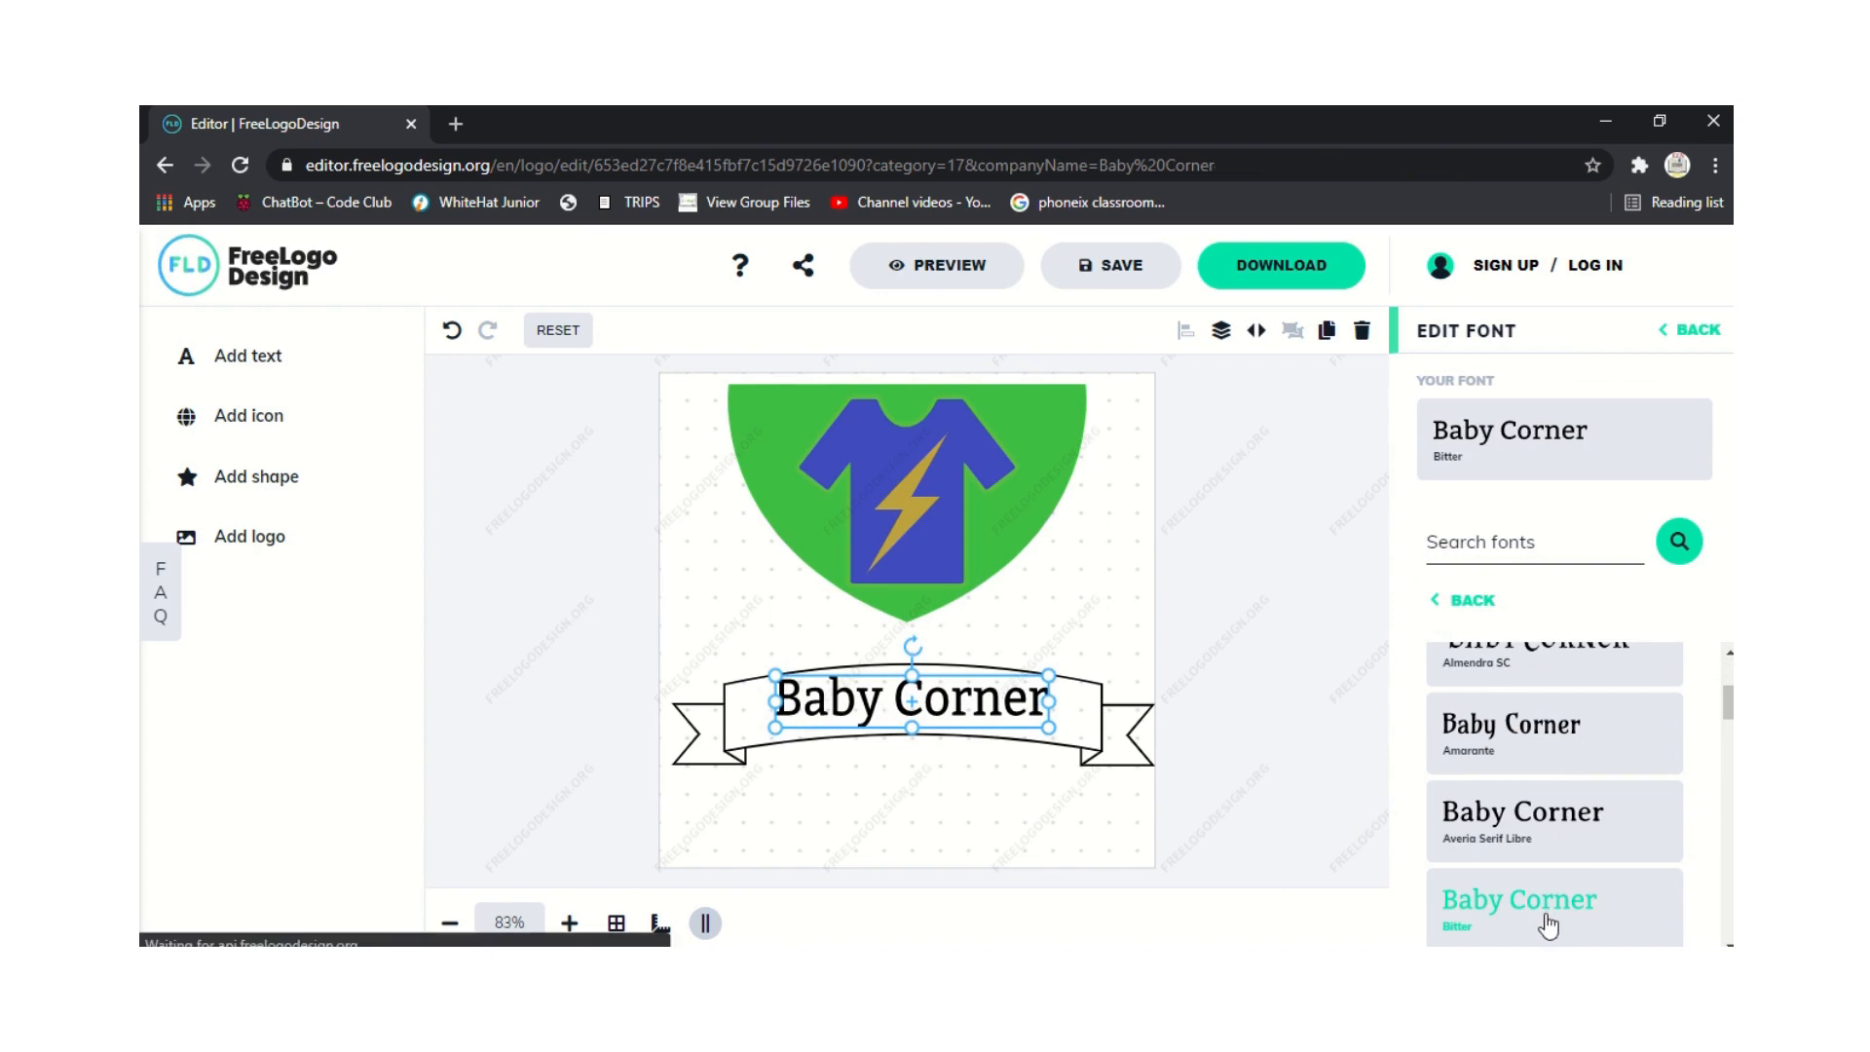
click(1026, 846)
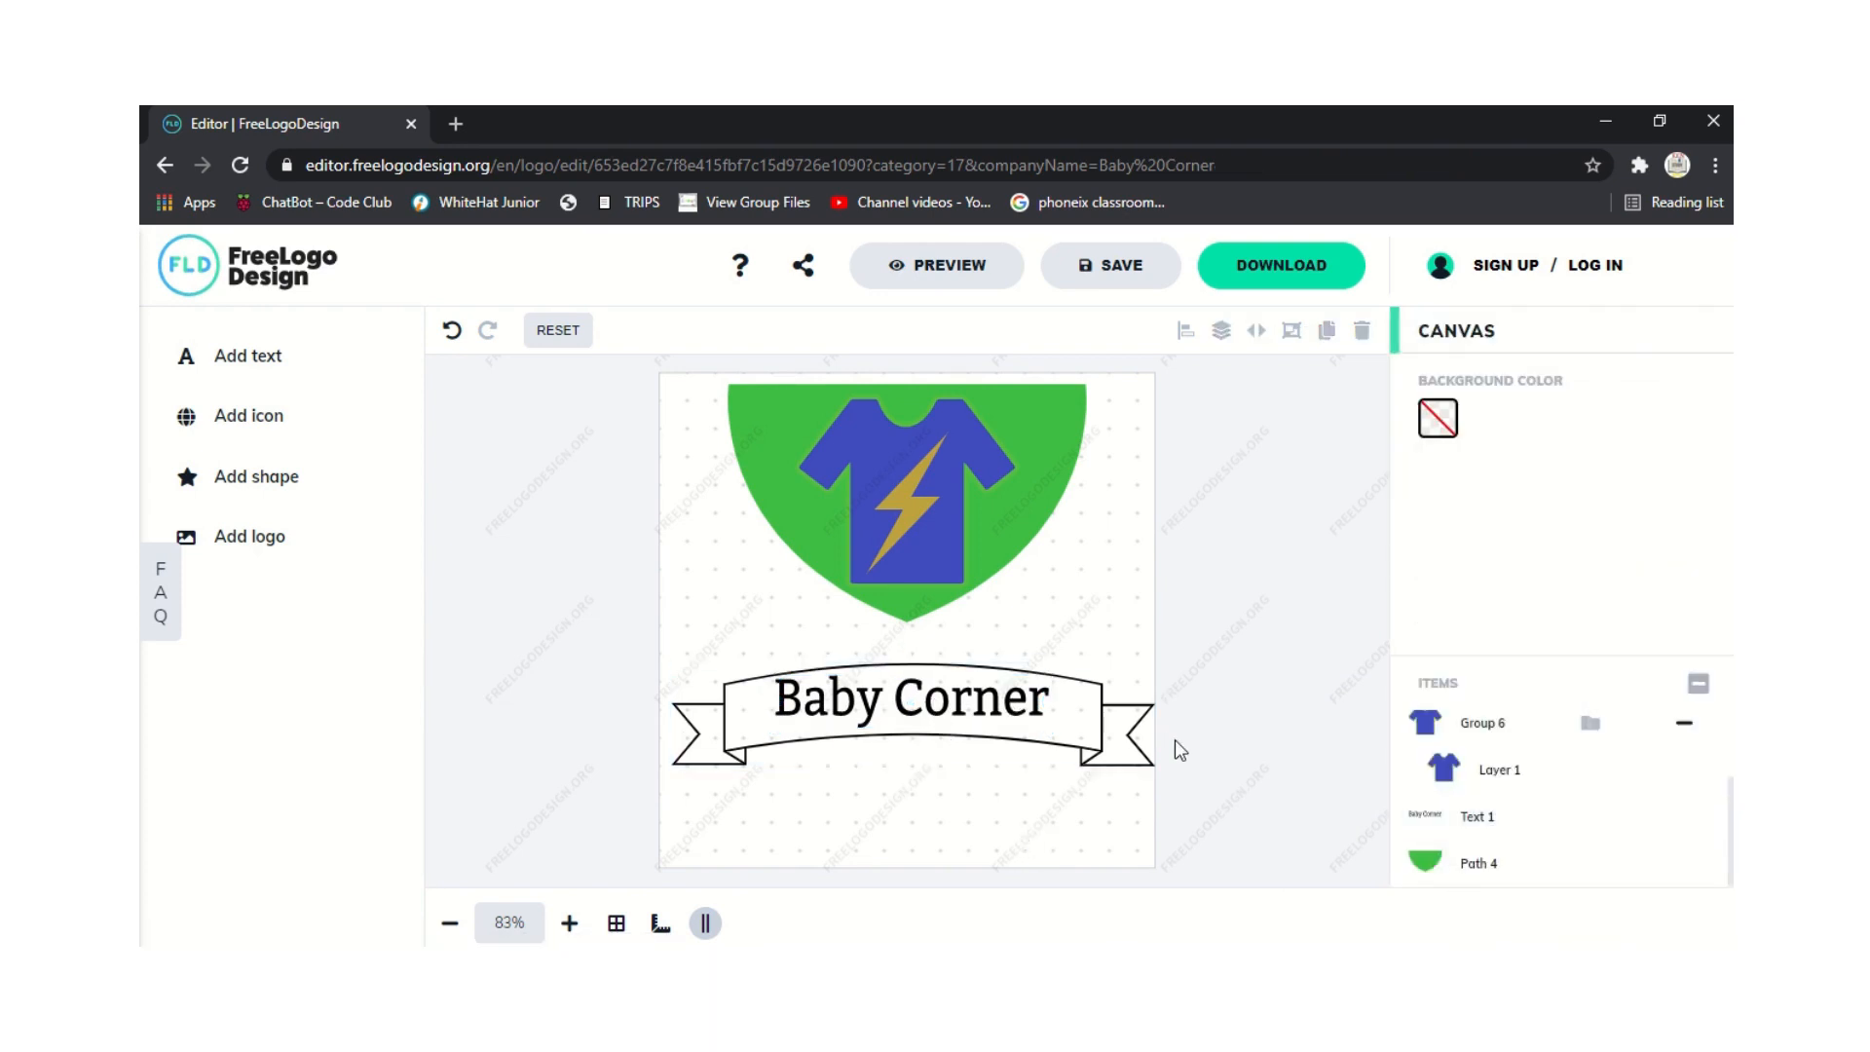
Stretch the shield taller down toward the banner.
click(780, 472)
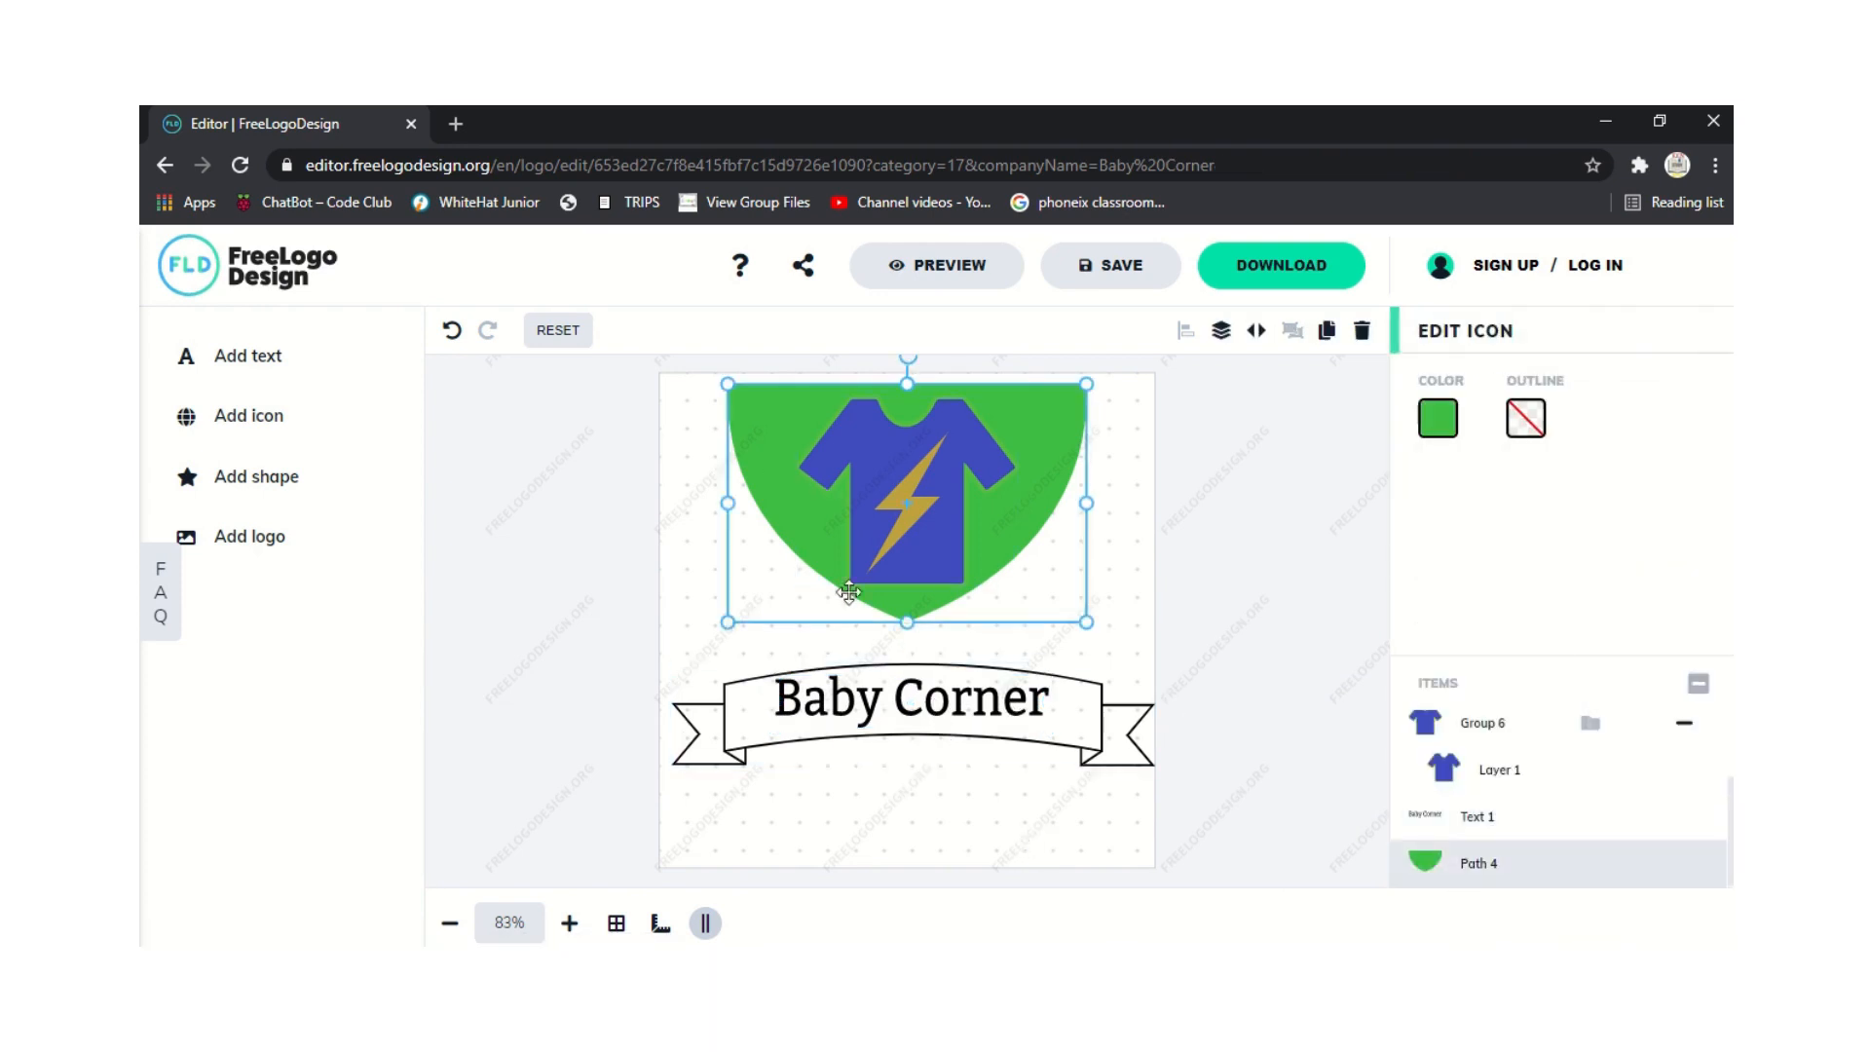
drag(906, 622, 907, 657)
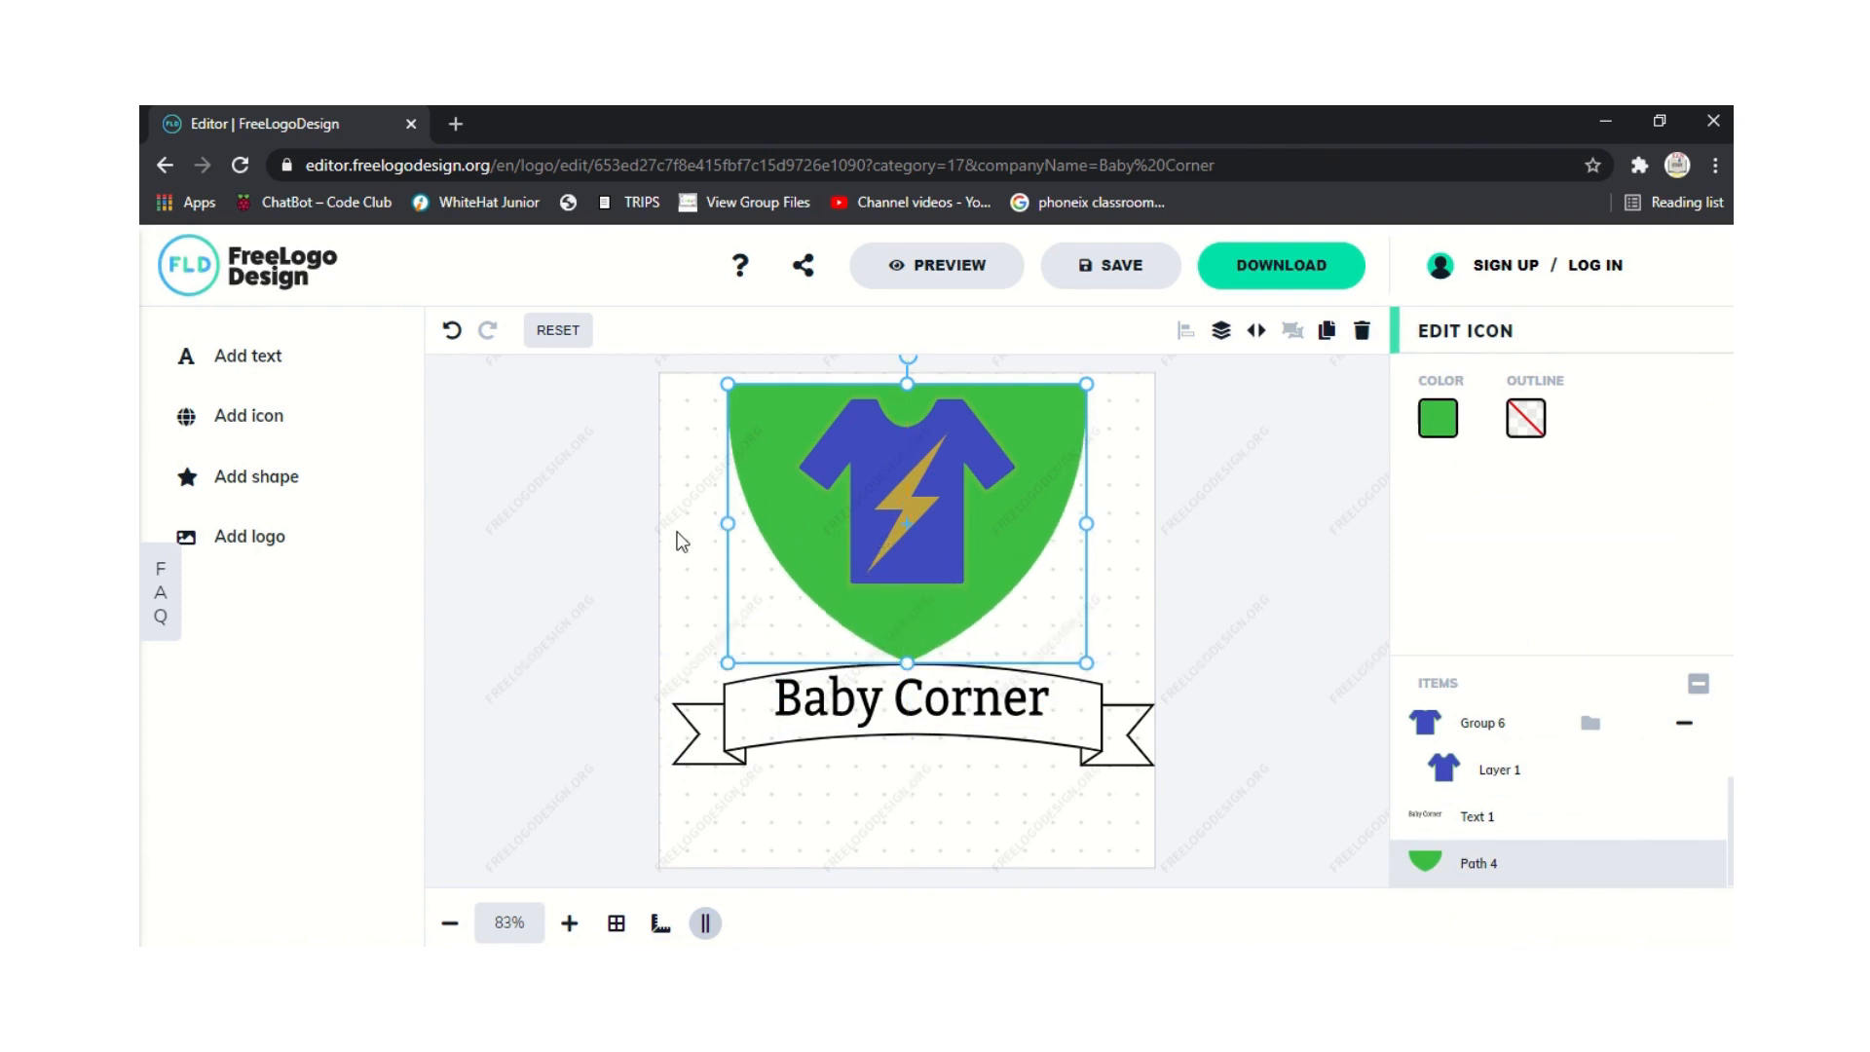
click(677, 533)
Recolour the shield's fill teal.
click(744, 510)
click(306, 426)
click(1445, 425)
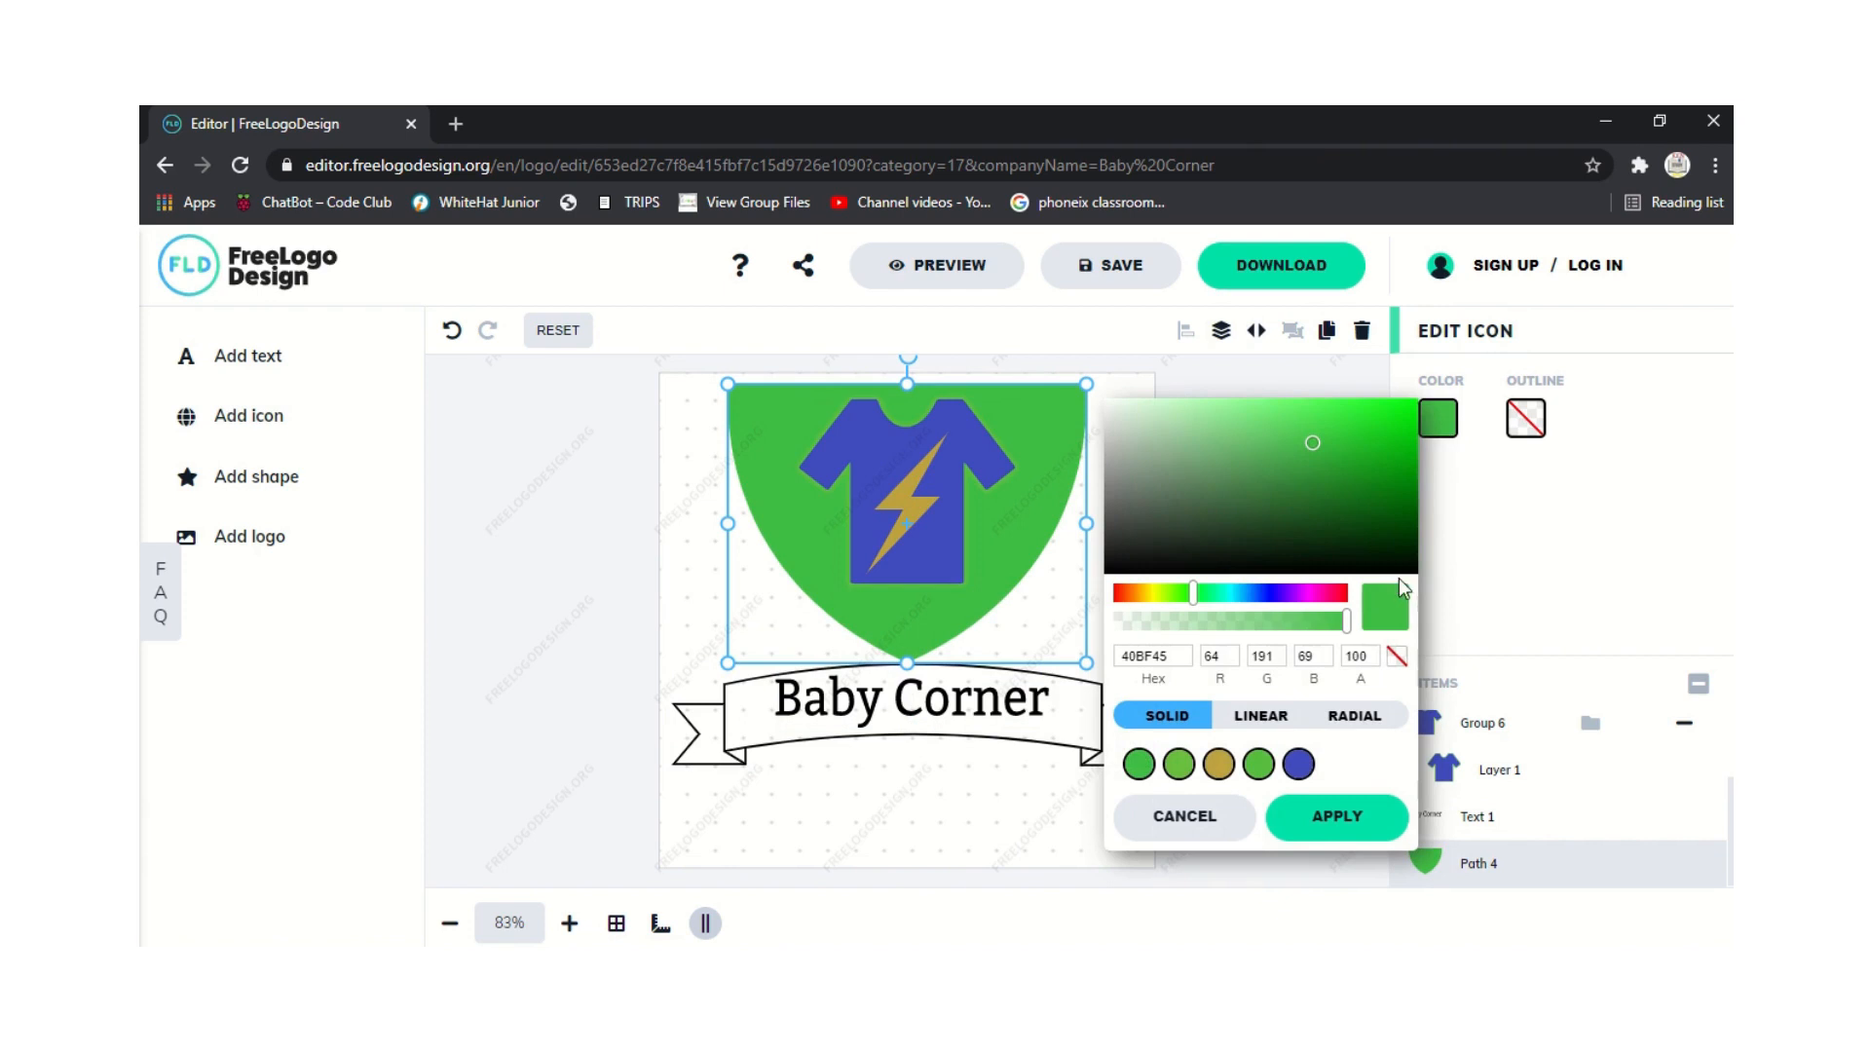
click(1262, 594)
drag(1265, 604, 1230, 616)
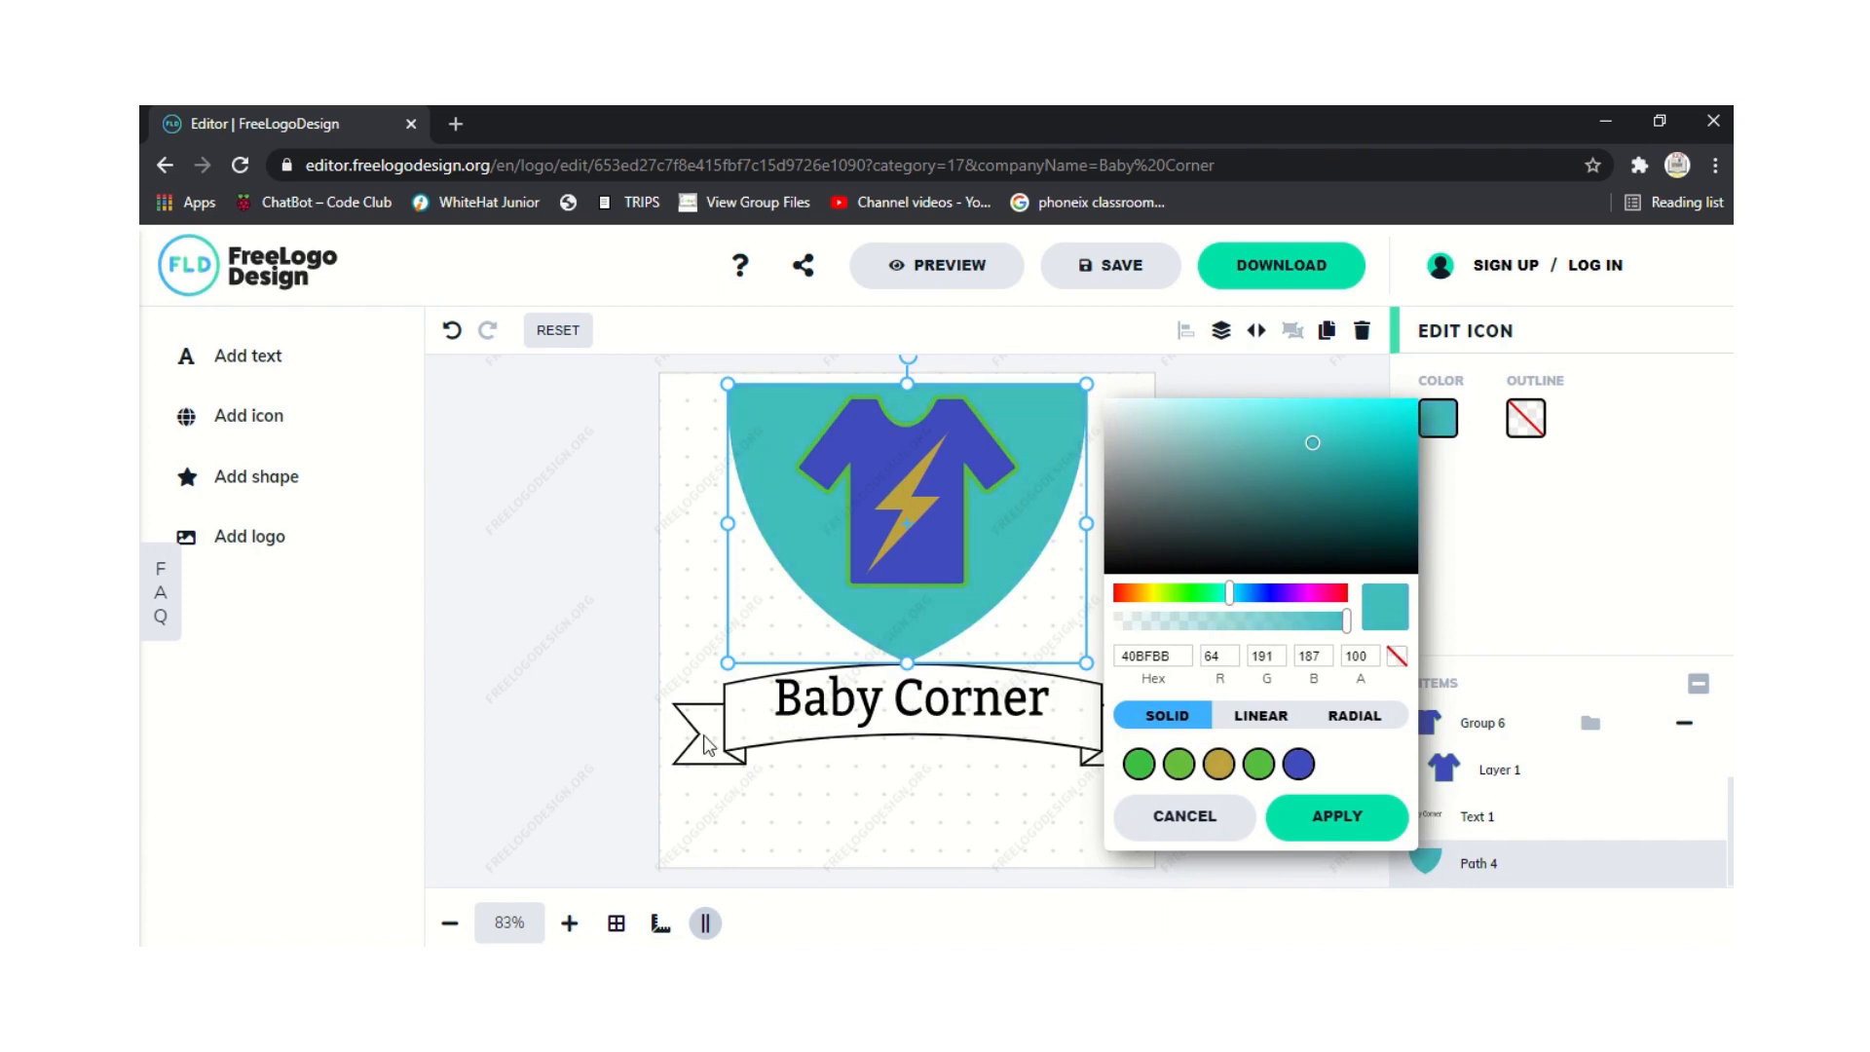
click(526, 735)
click(526, 735)
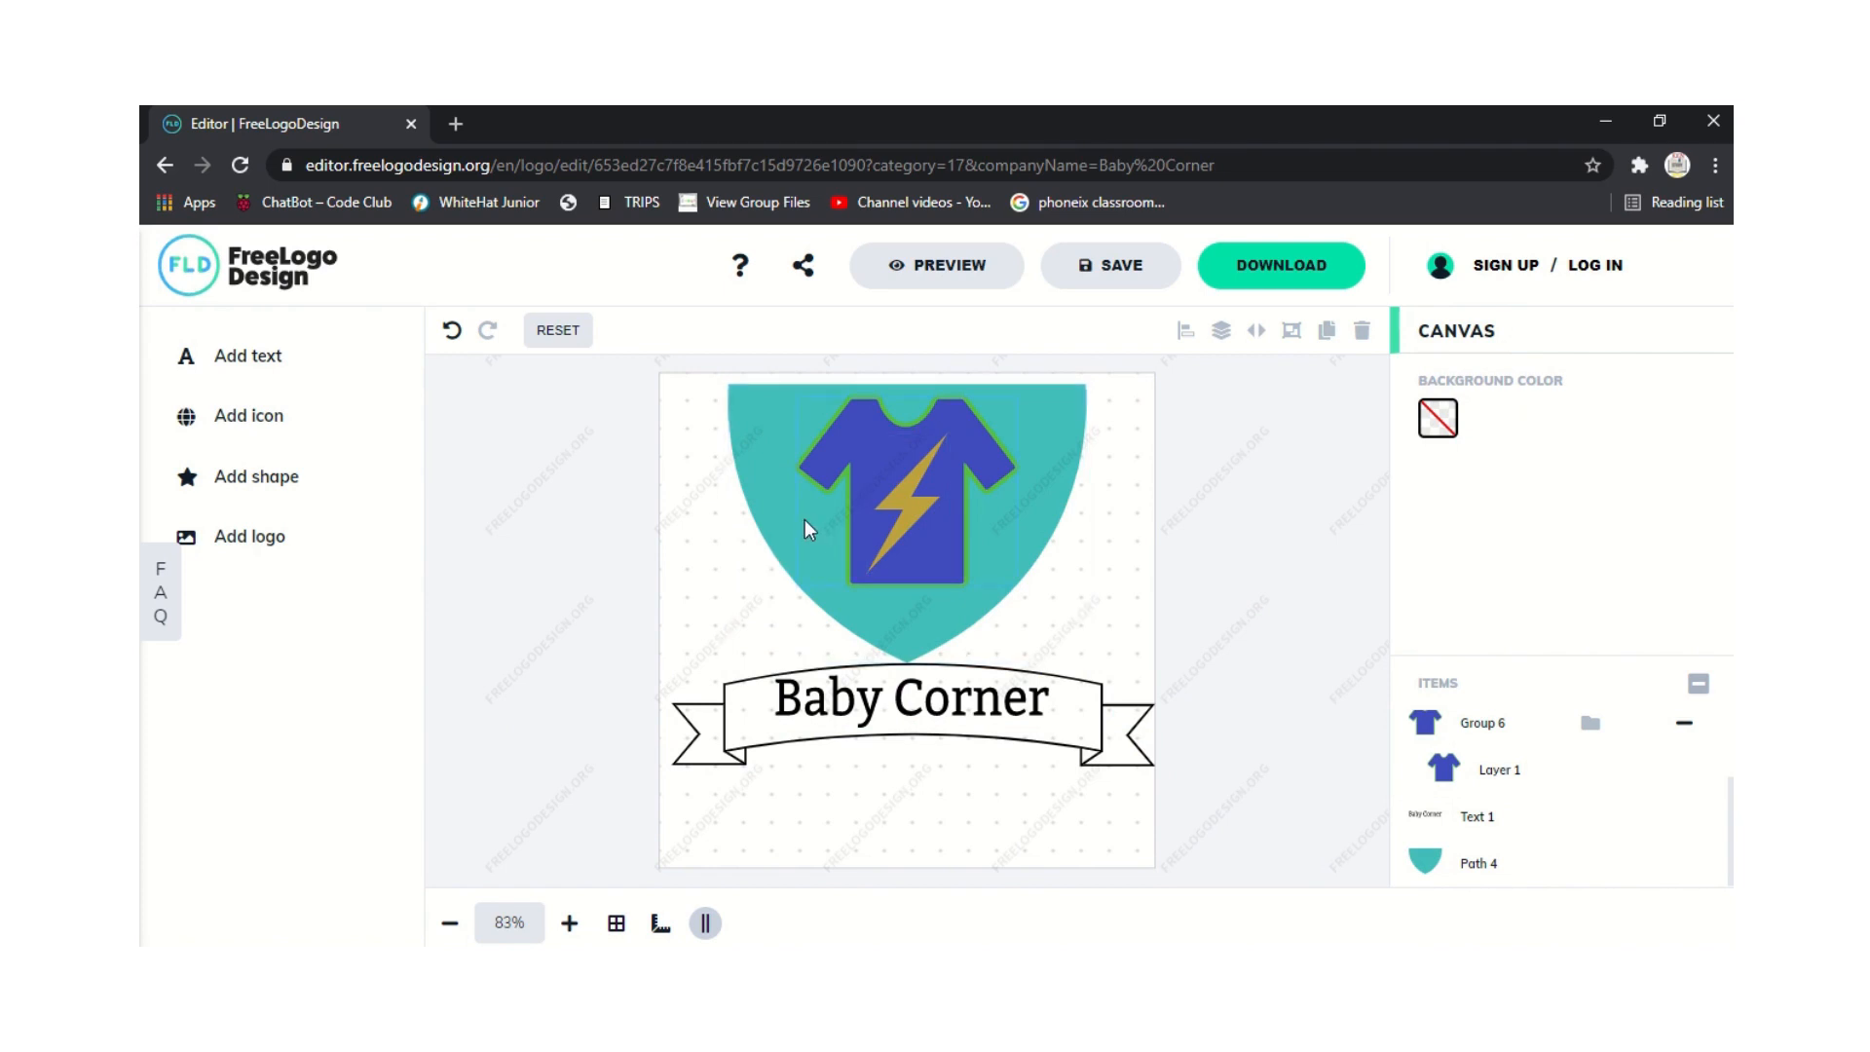
Set the canvas background colour to red BF4040.
click(1440, 419)
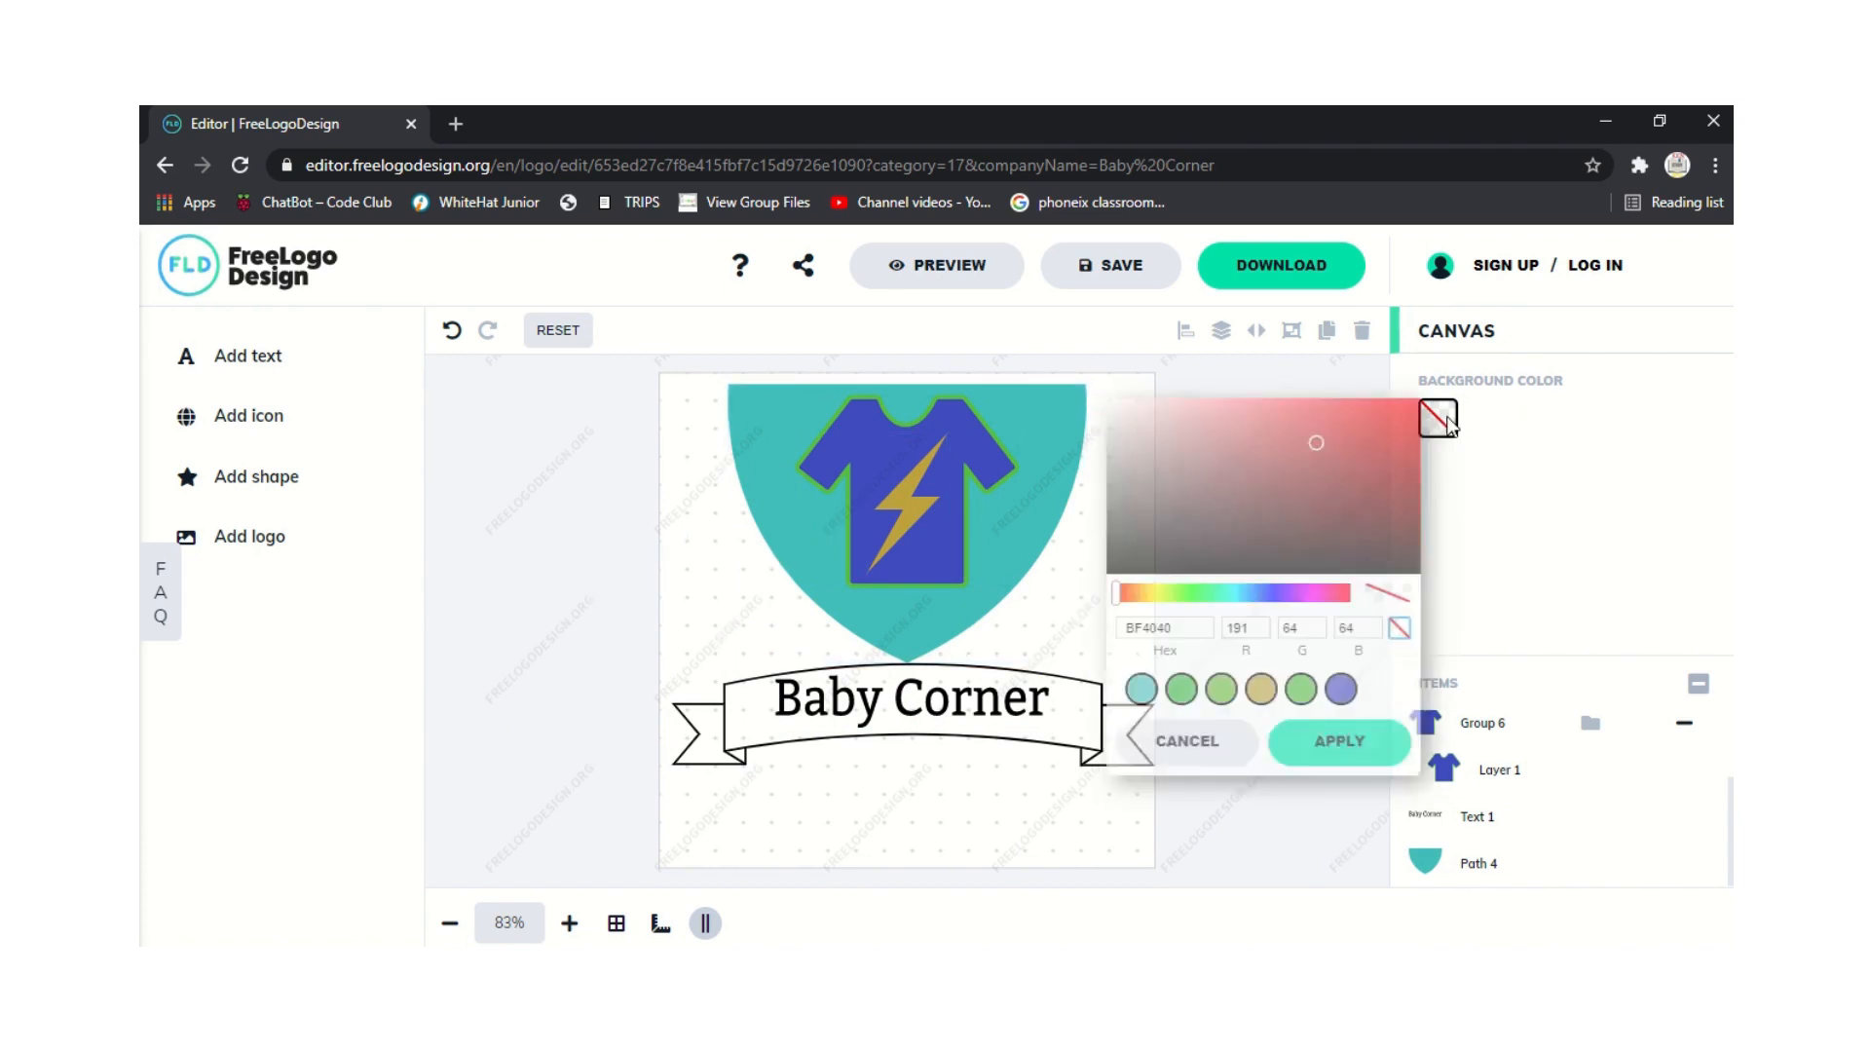
click(1349, 592)
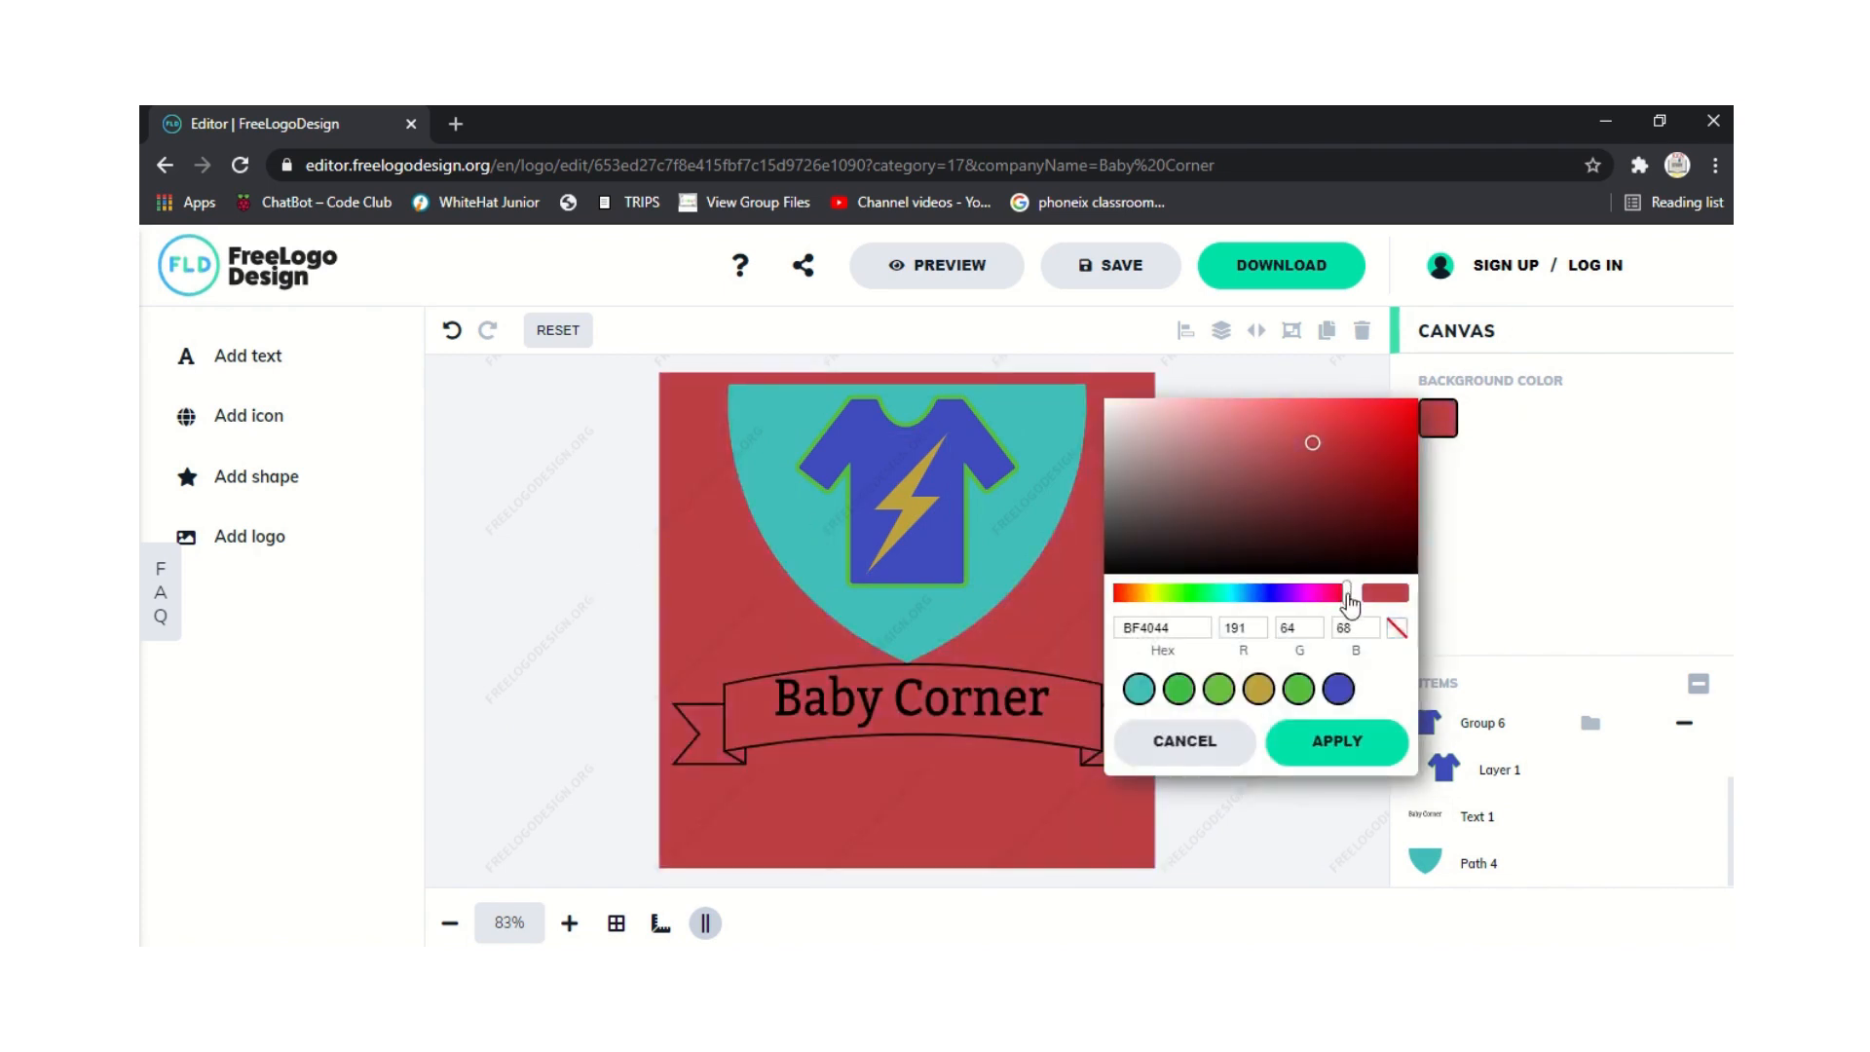
click(758, 605)
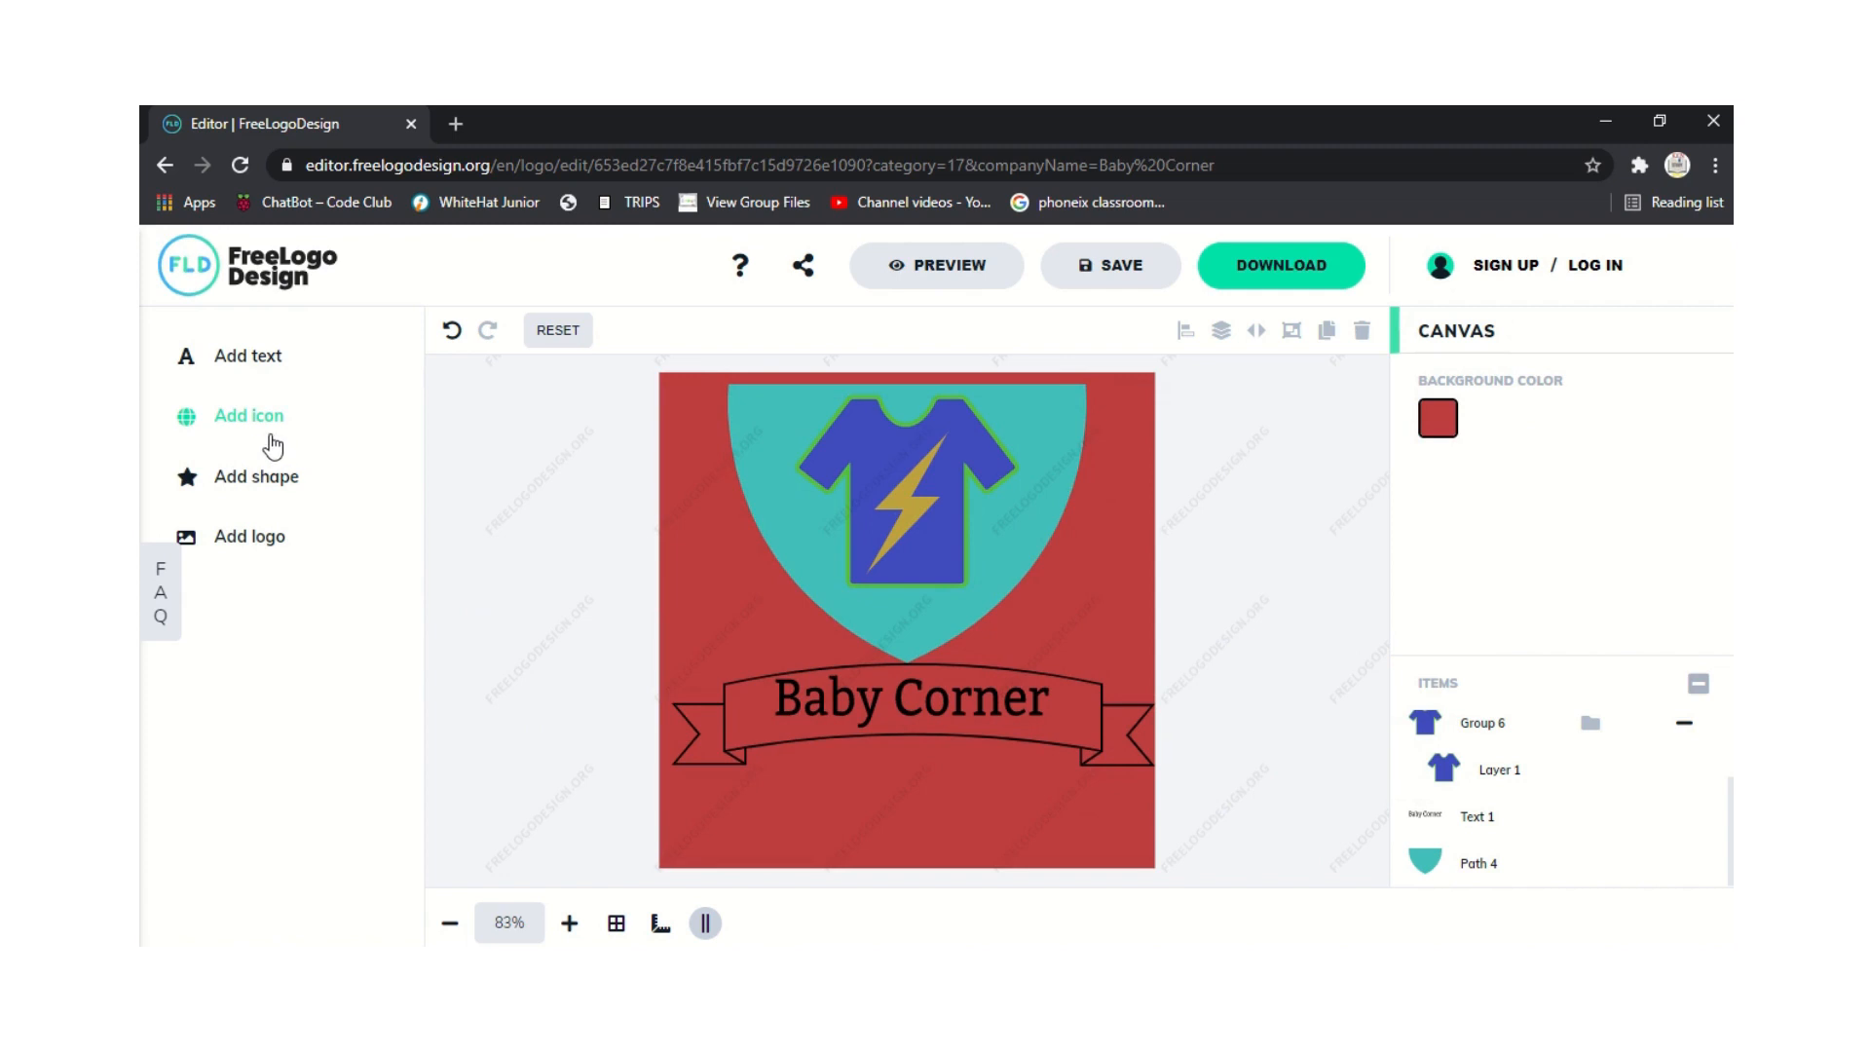
click(931, 719)
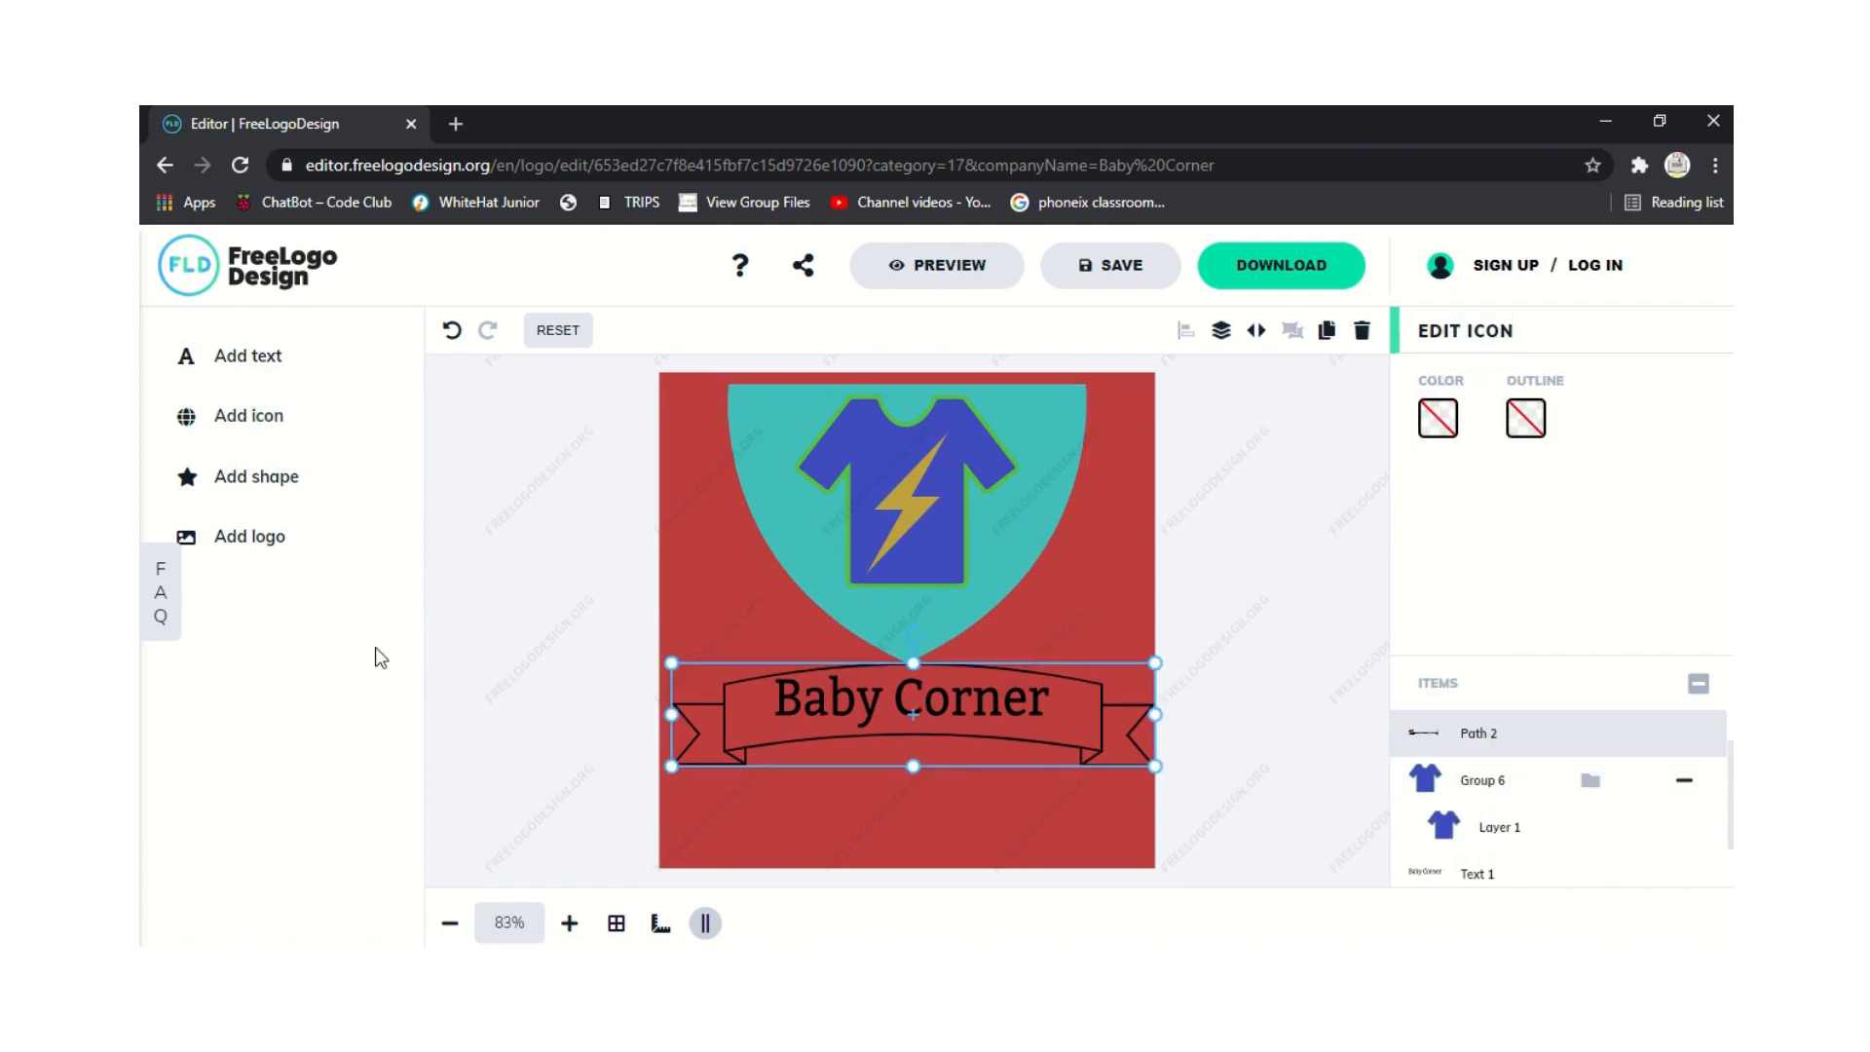
Set the ribbon banner's fill to fully opaque red matching the background.
click(1438, 418)
click(1266, 620)
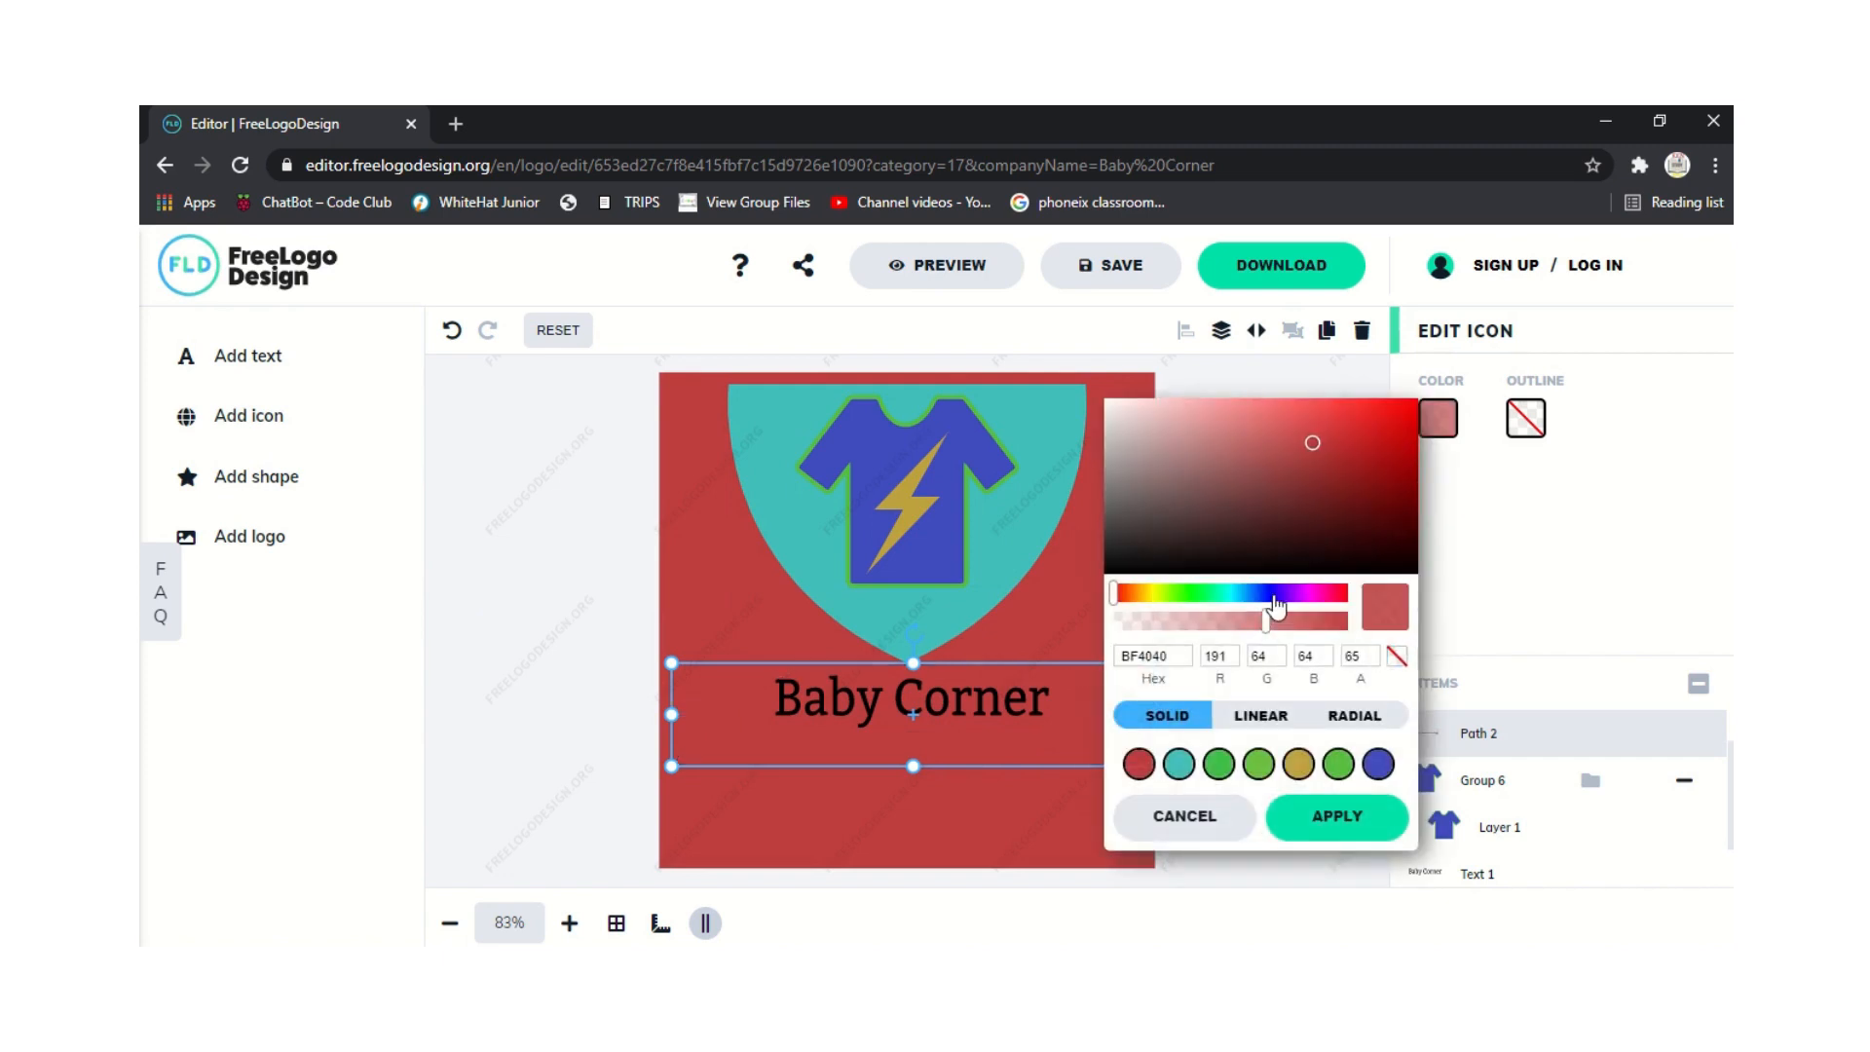
drag(1269, 621, 1347, 631)
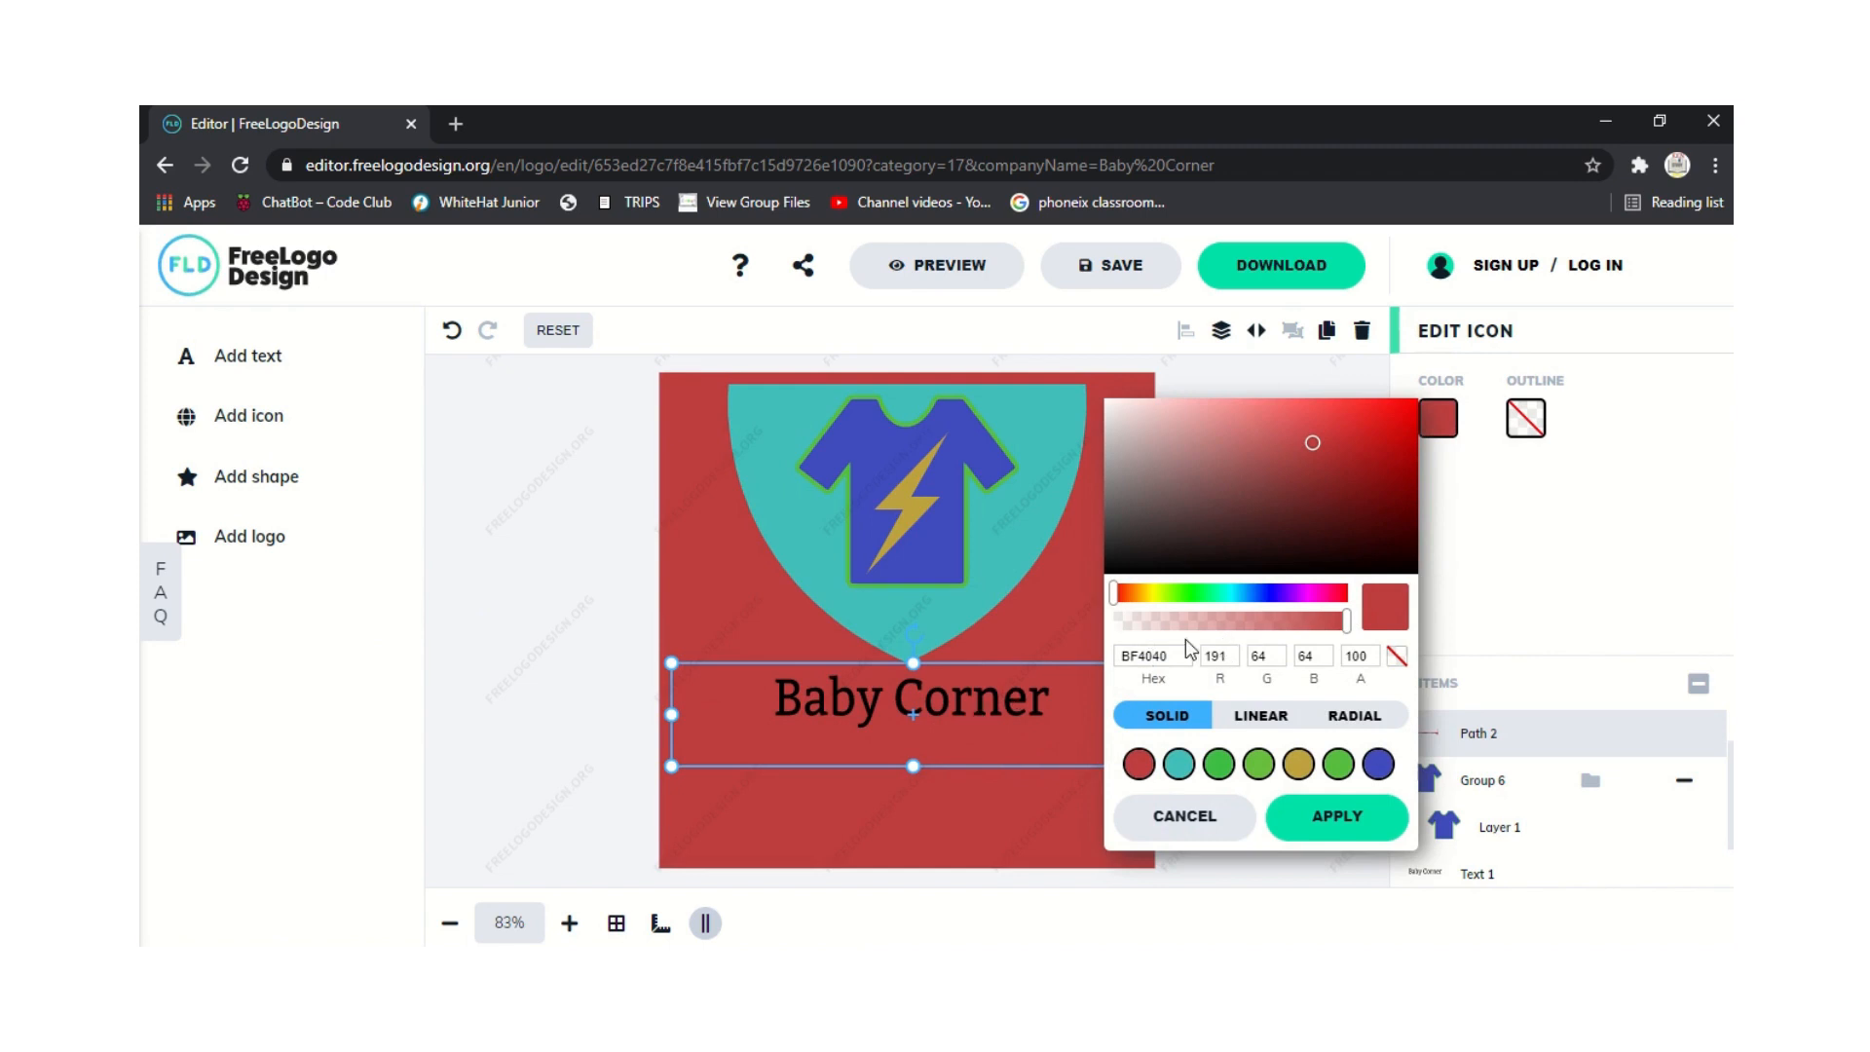
click(592, 670)
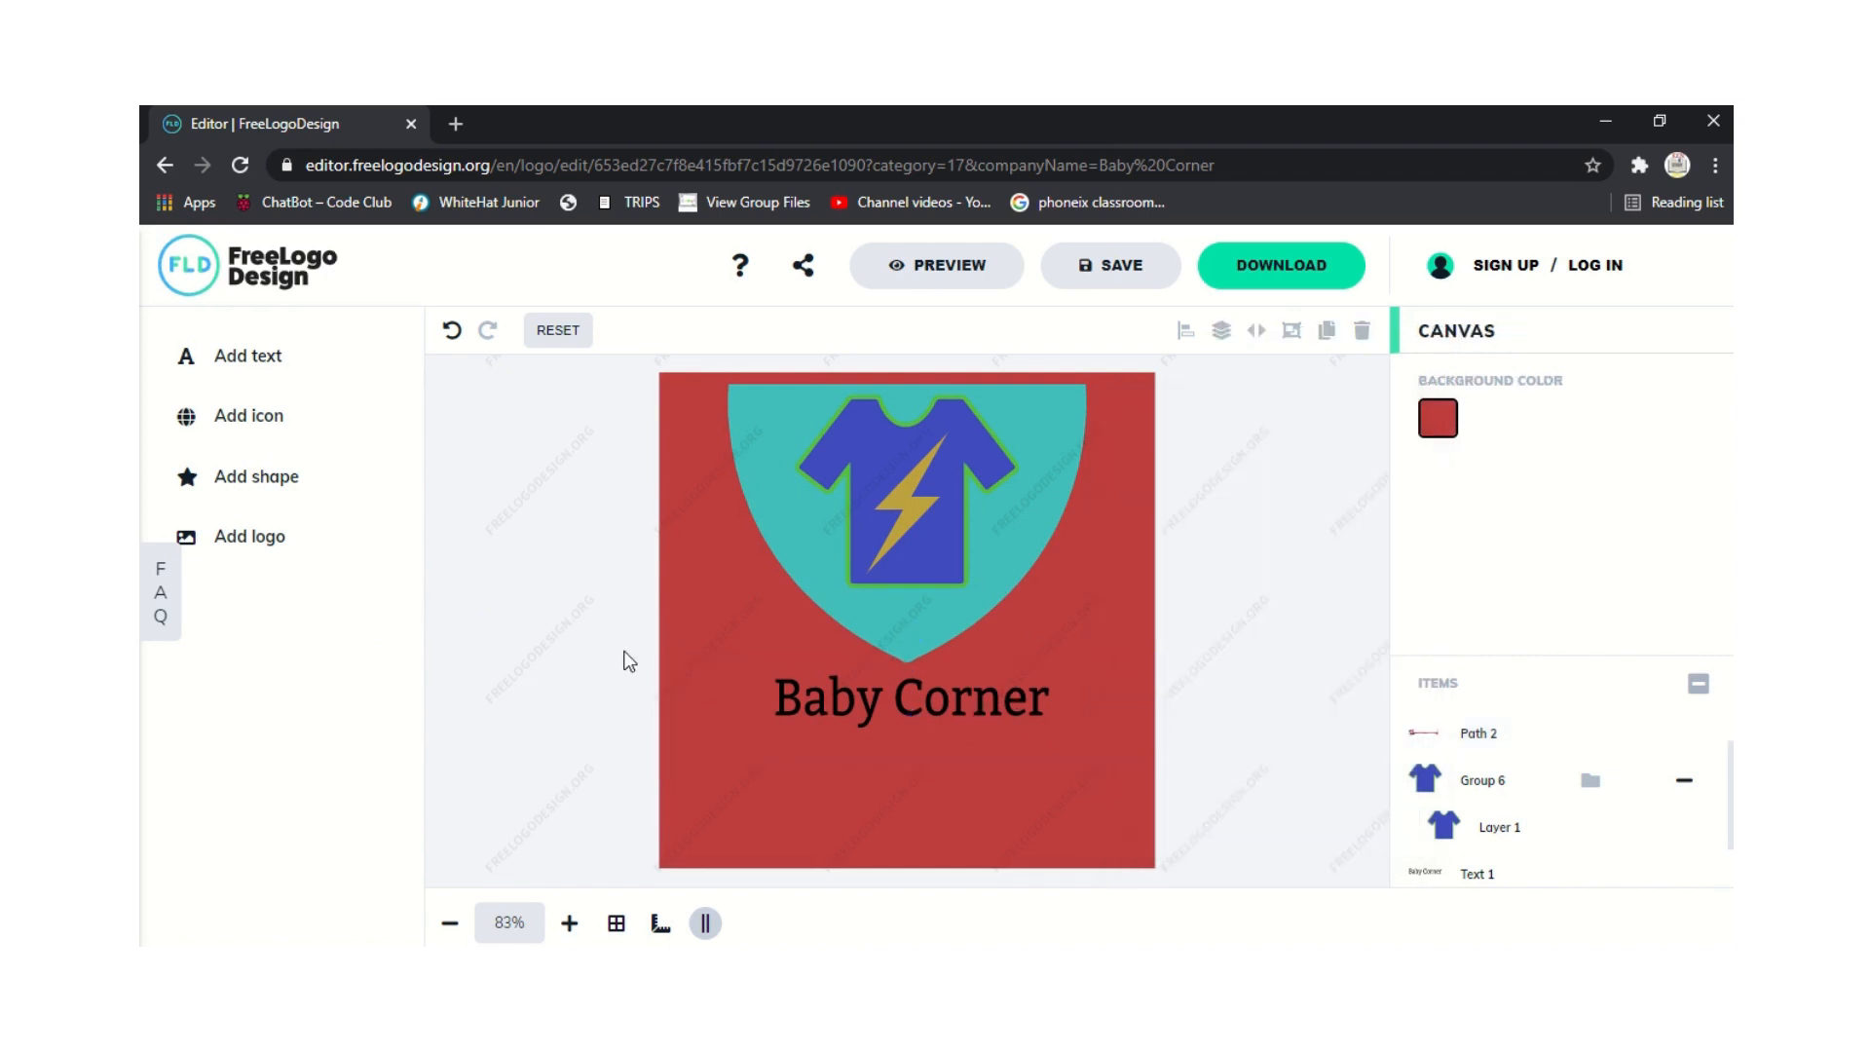
Select the old ribbon banner shape and delete it.
click(857, 701)
click(580, 739)
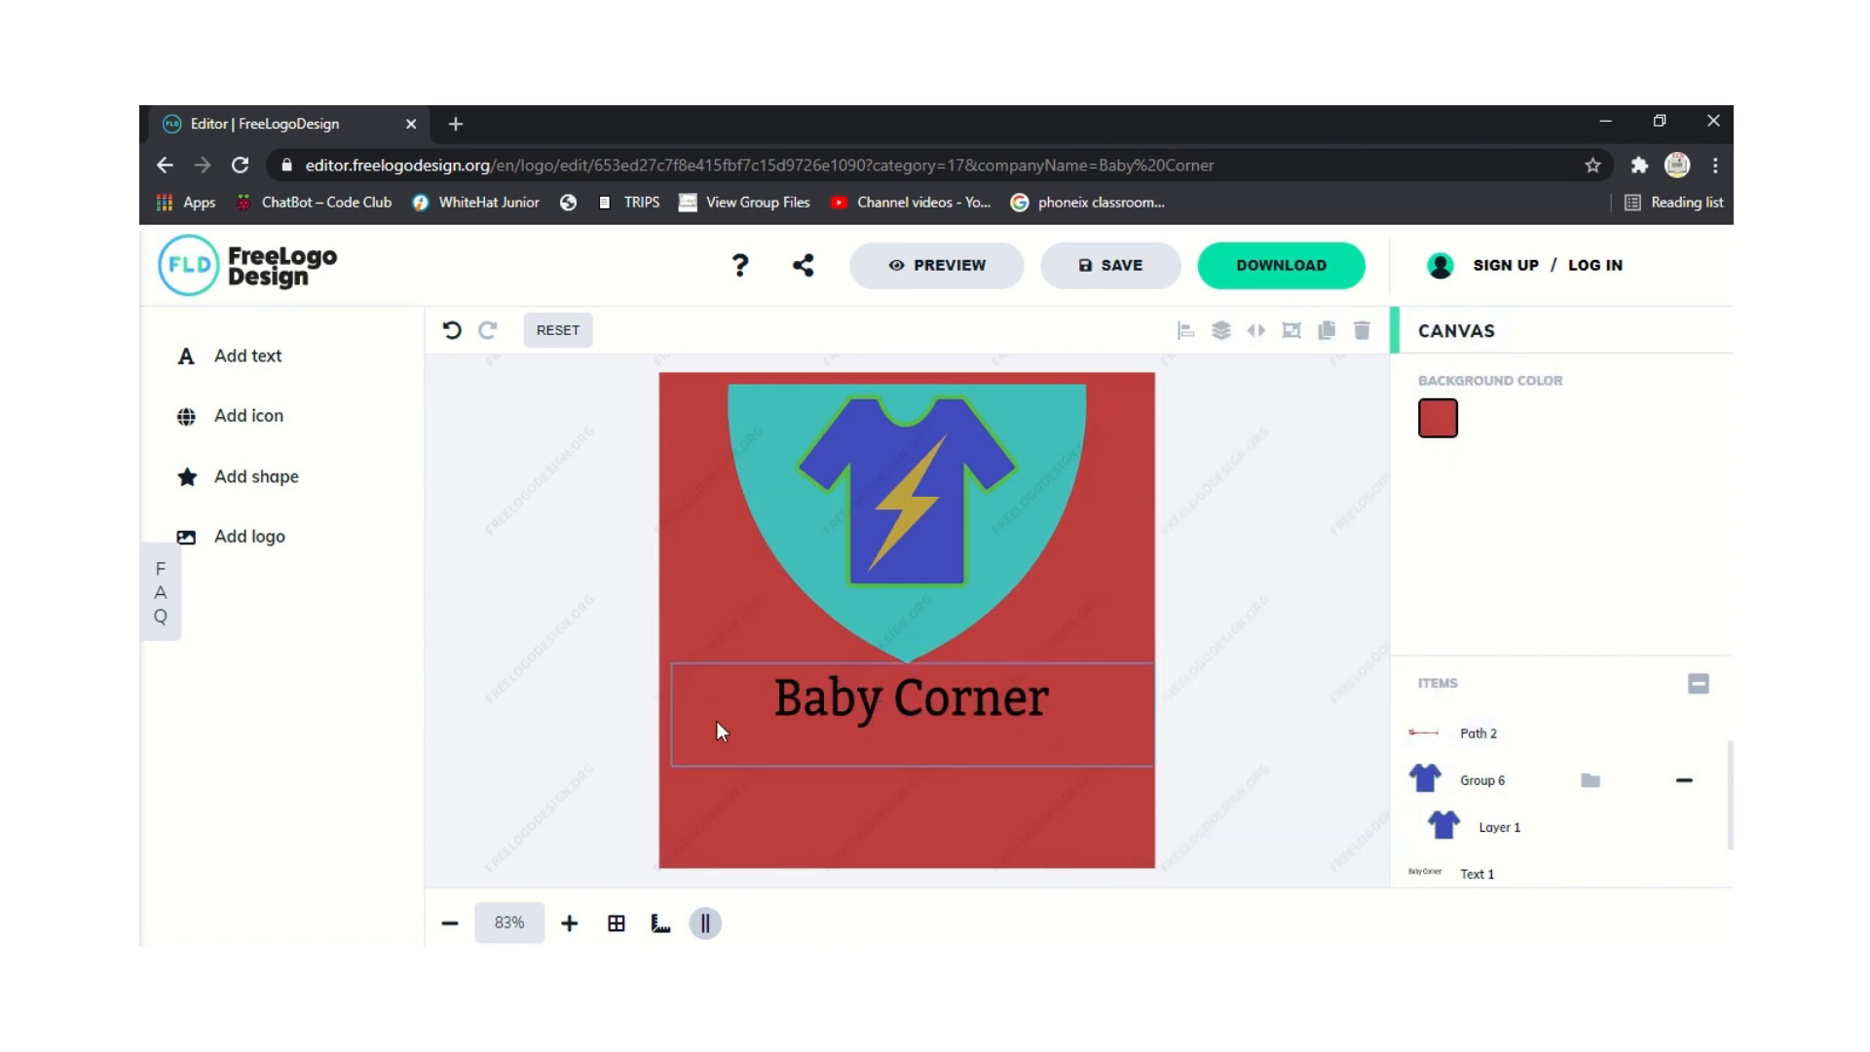
click(717, 726)
key(Delete)
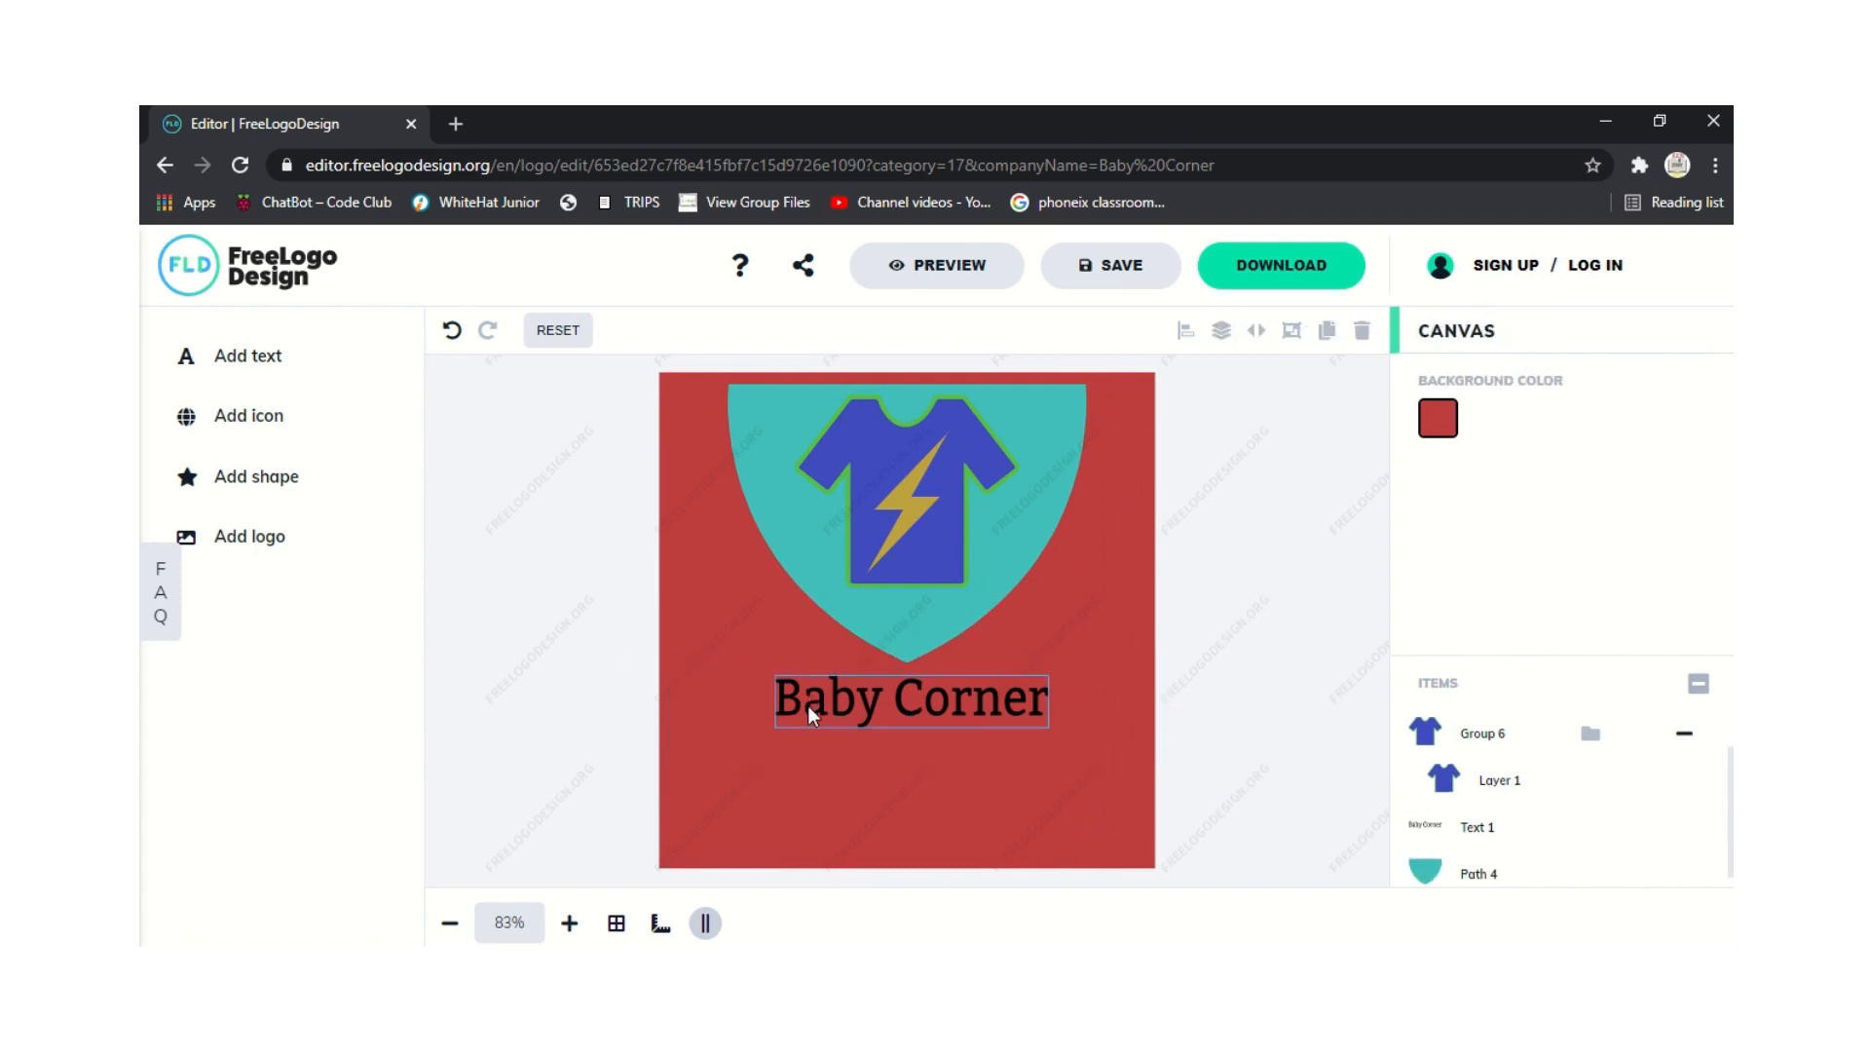
Add a ribbon banner shape over the Baby Corner text, enlarged and centred.
click(238, 487)
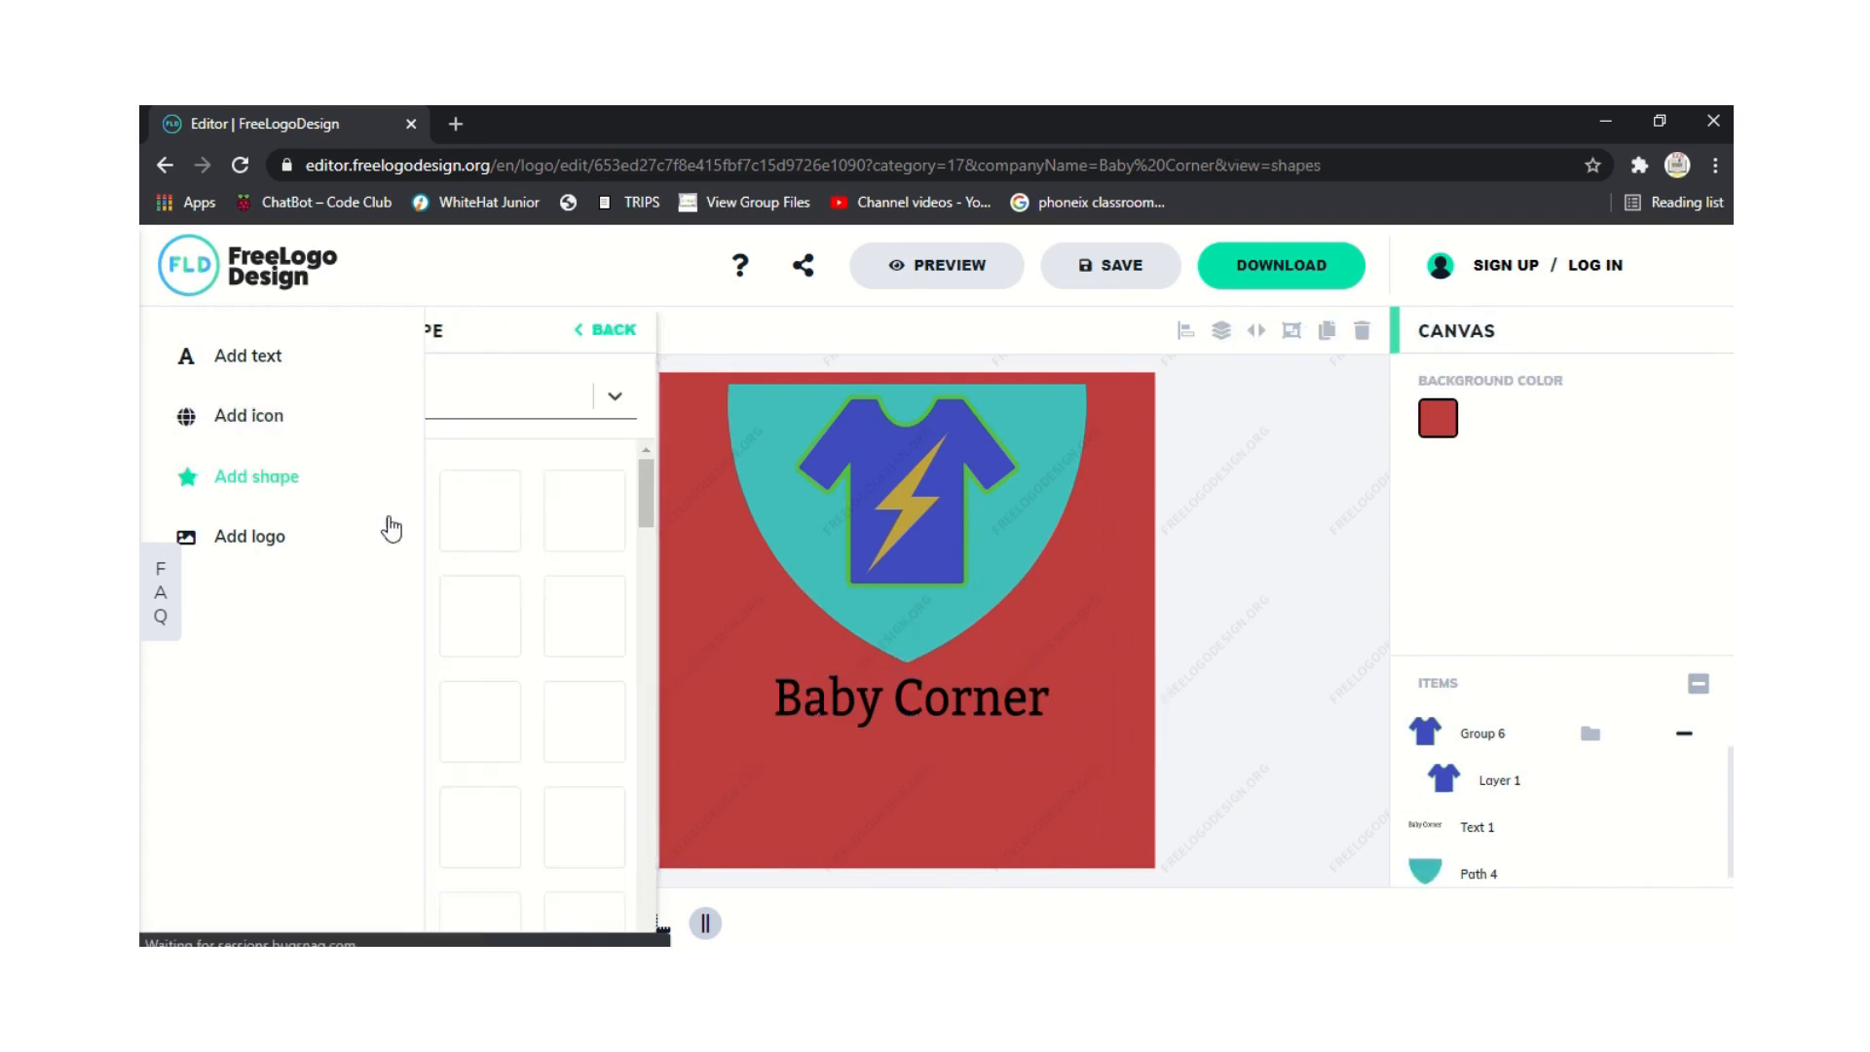
drag(761, 513, 772, 601)
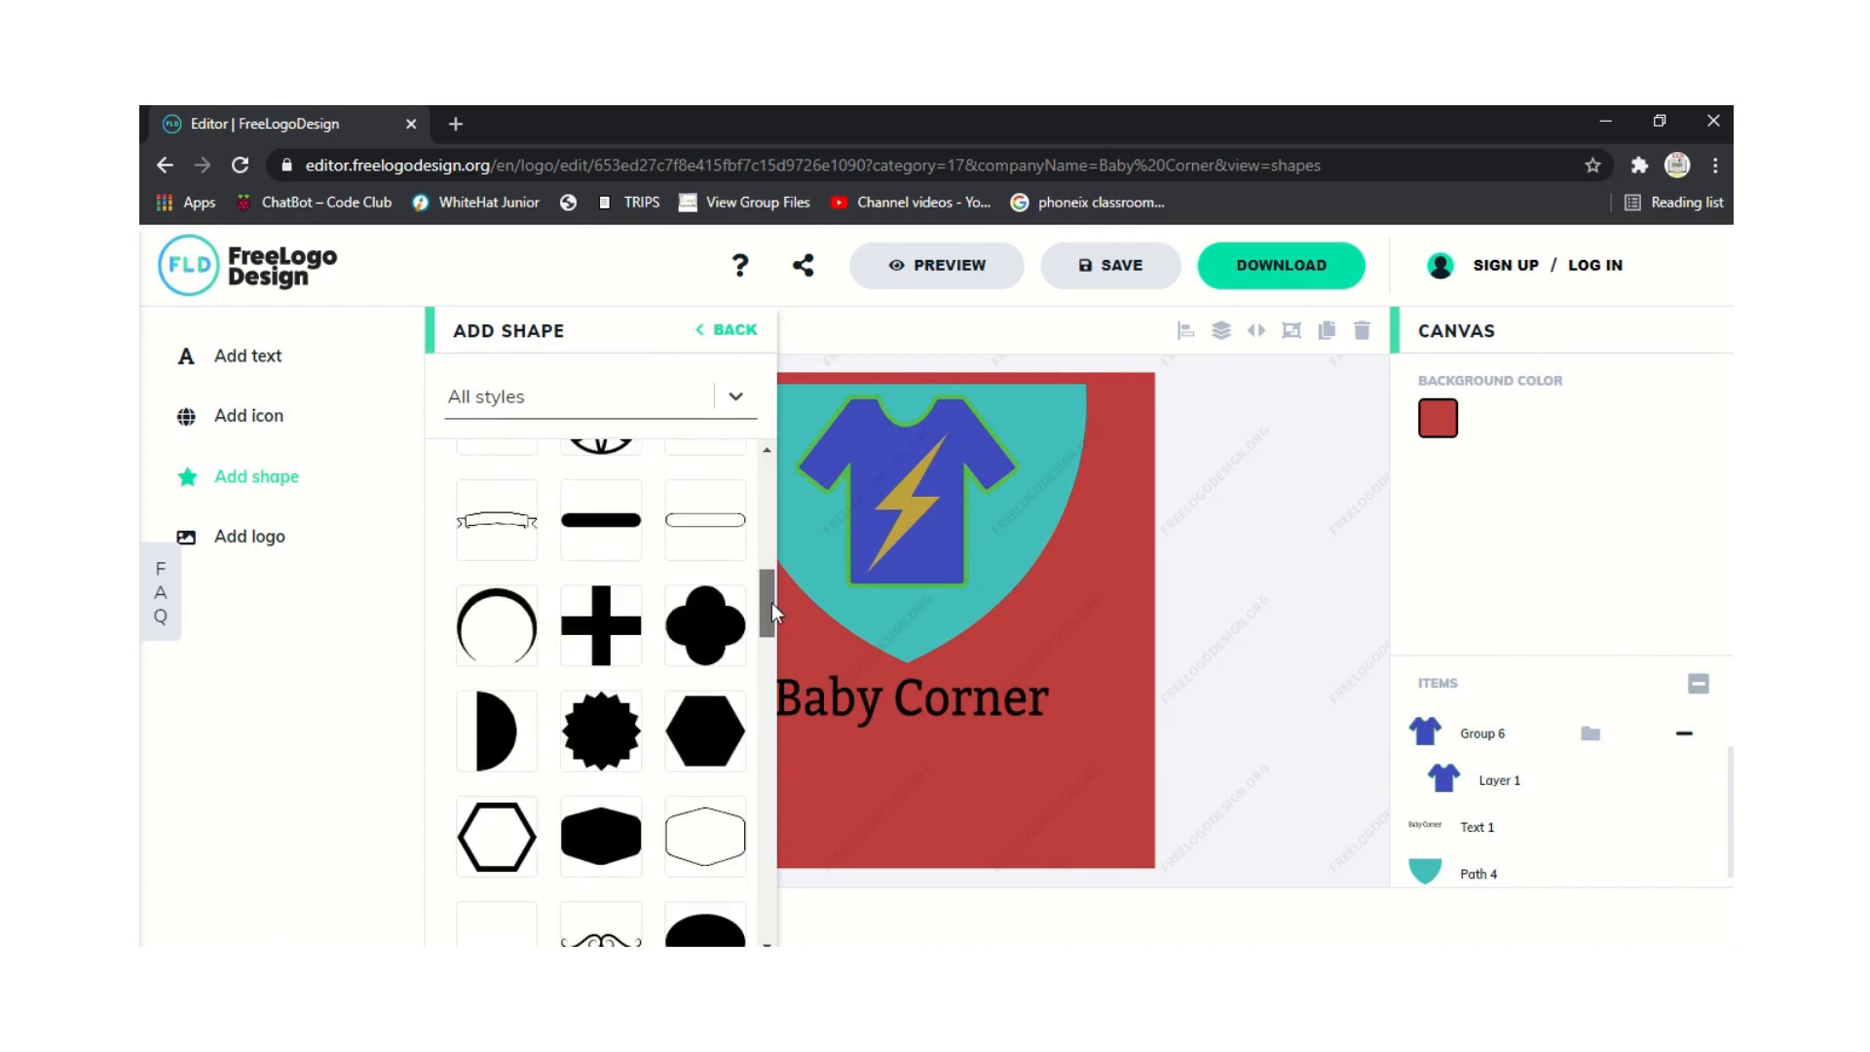
click(496, 511)
drag(769, 429, 771, 684)
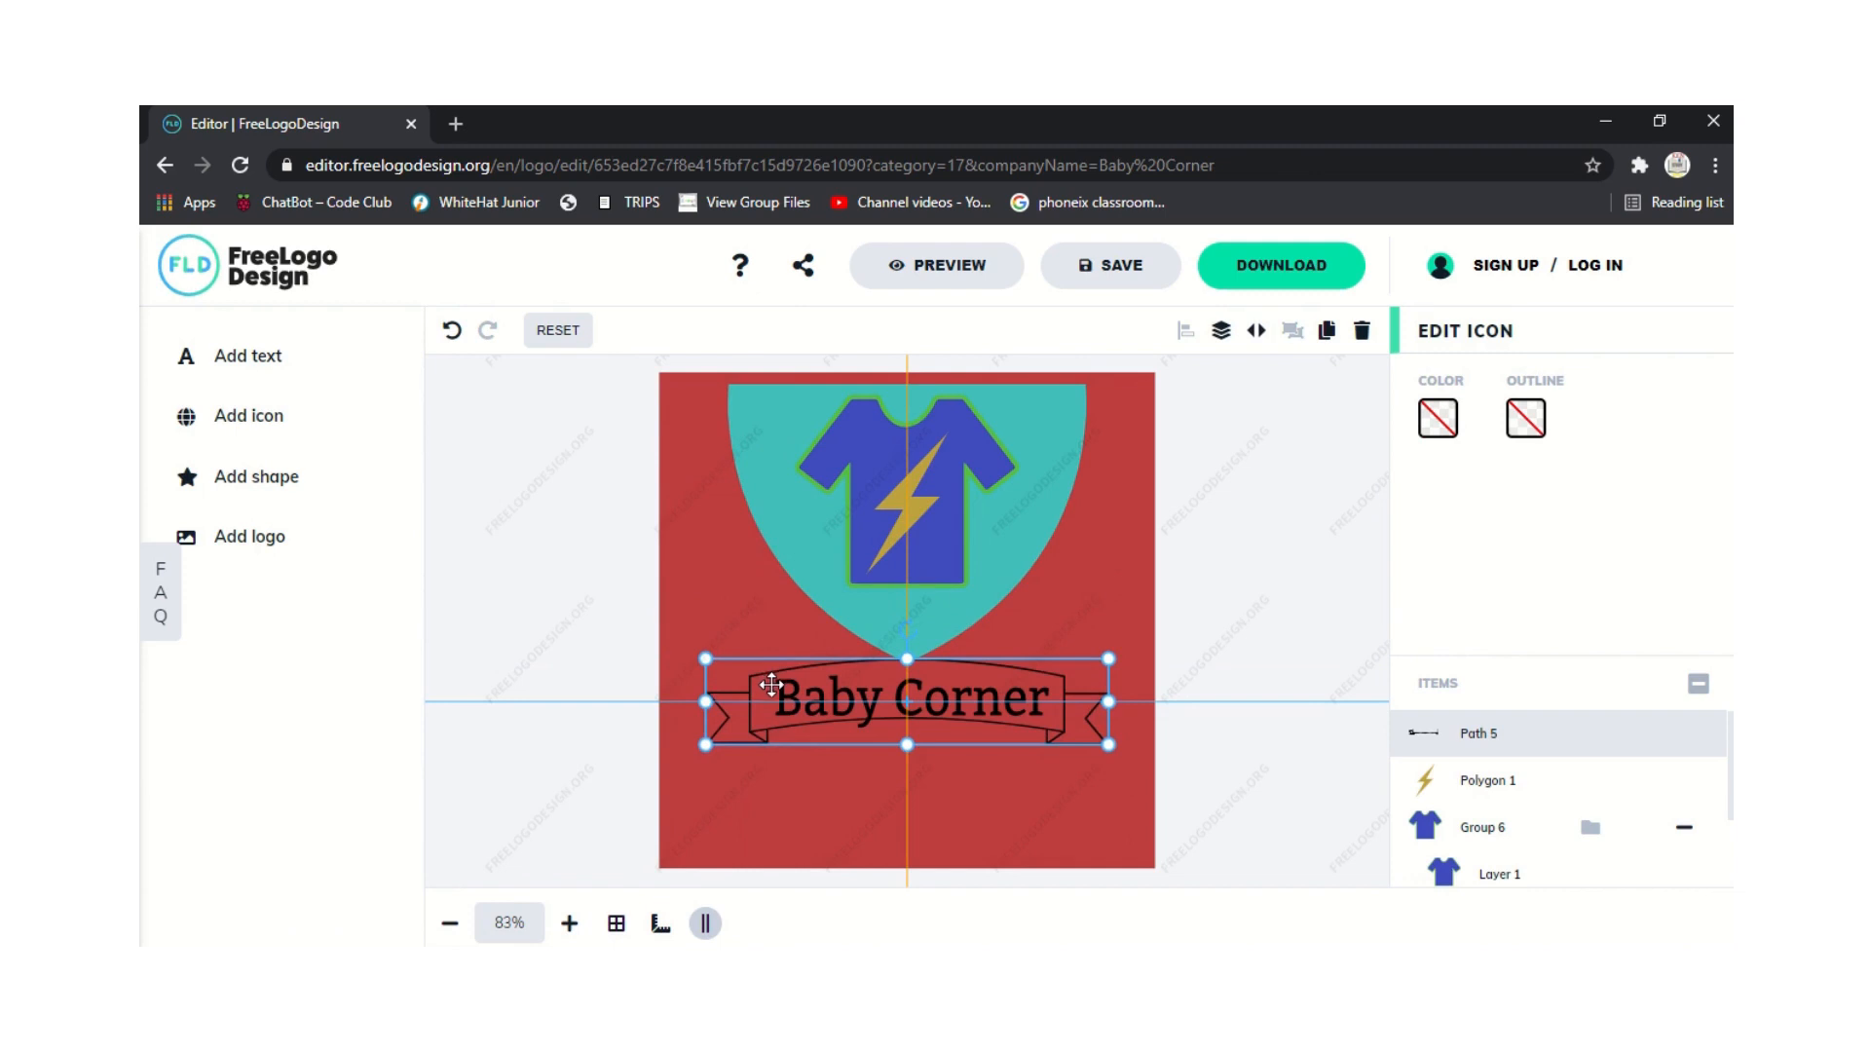
drag(1110, 743, 1157, 757)
drag(799, 663, 776, 654)
click(489, 733)
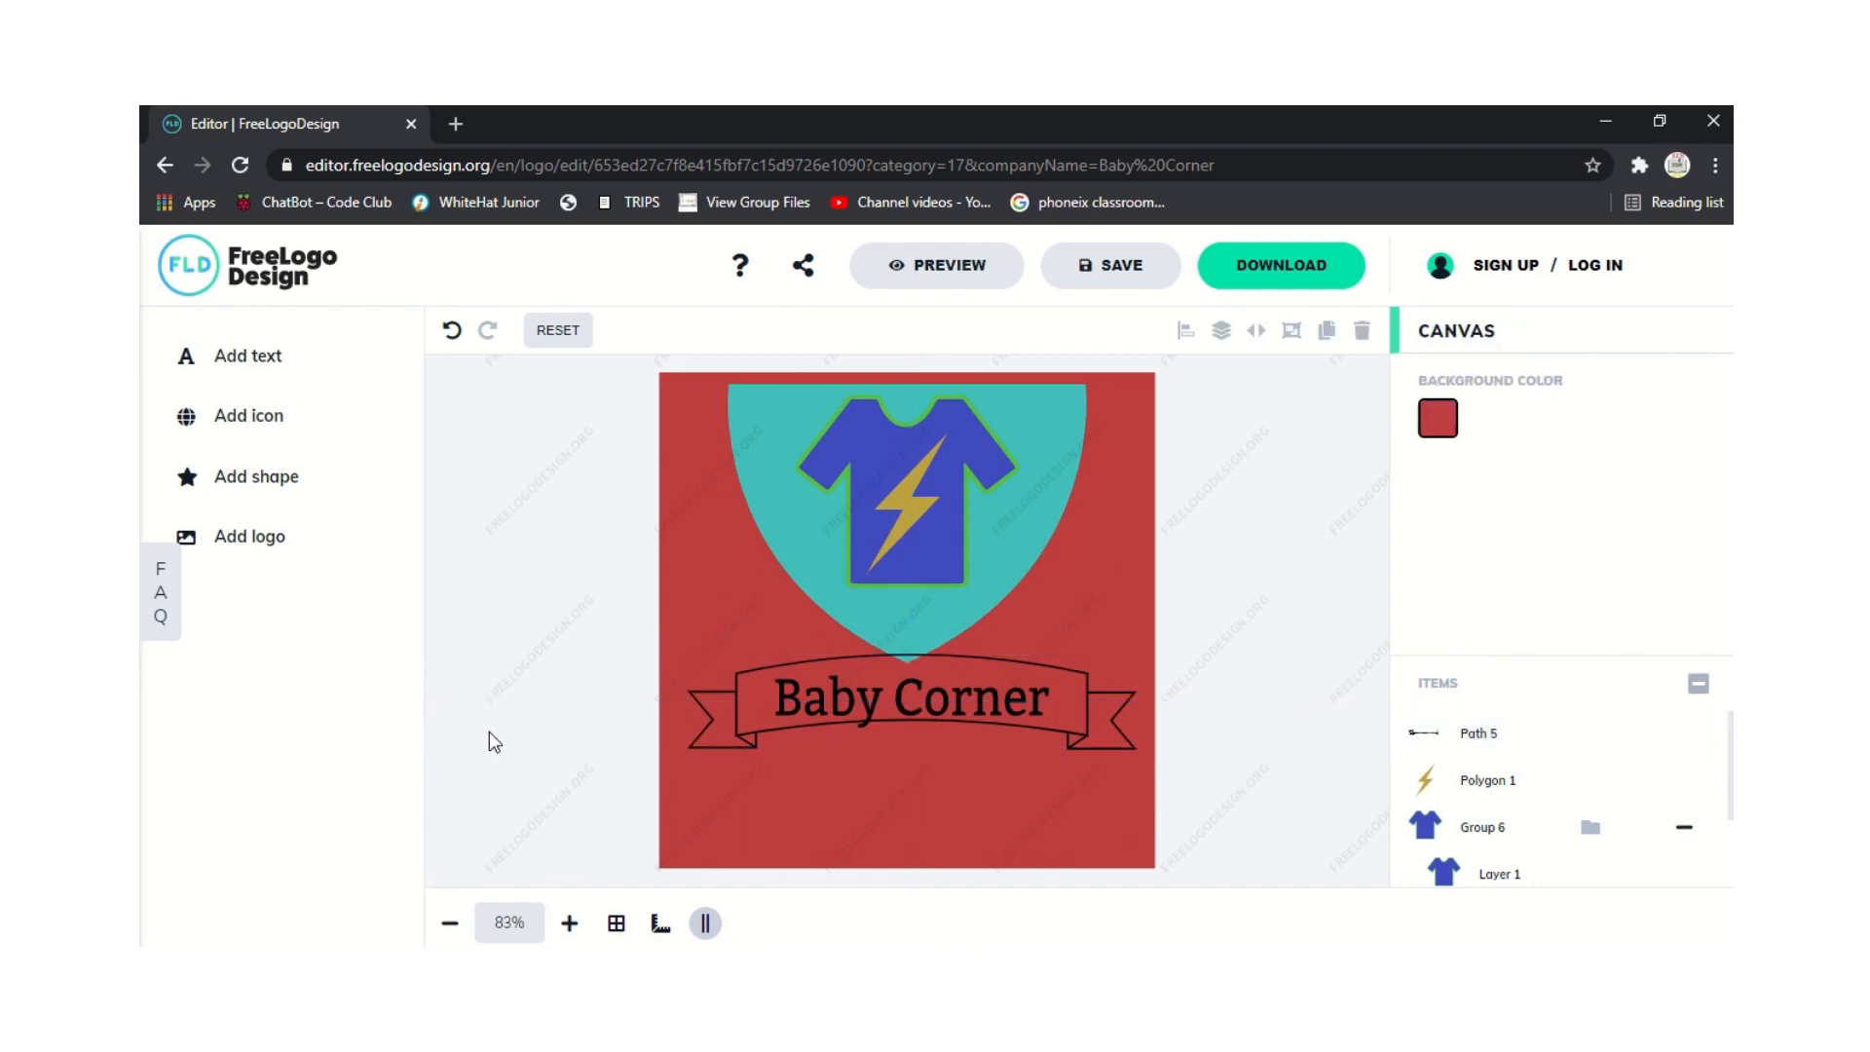
Stretch the ribbon taller and nudge it slightly lower.
click(801, 725)
drag(910, 751, 908, 770)
click(452, 698)
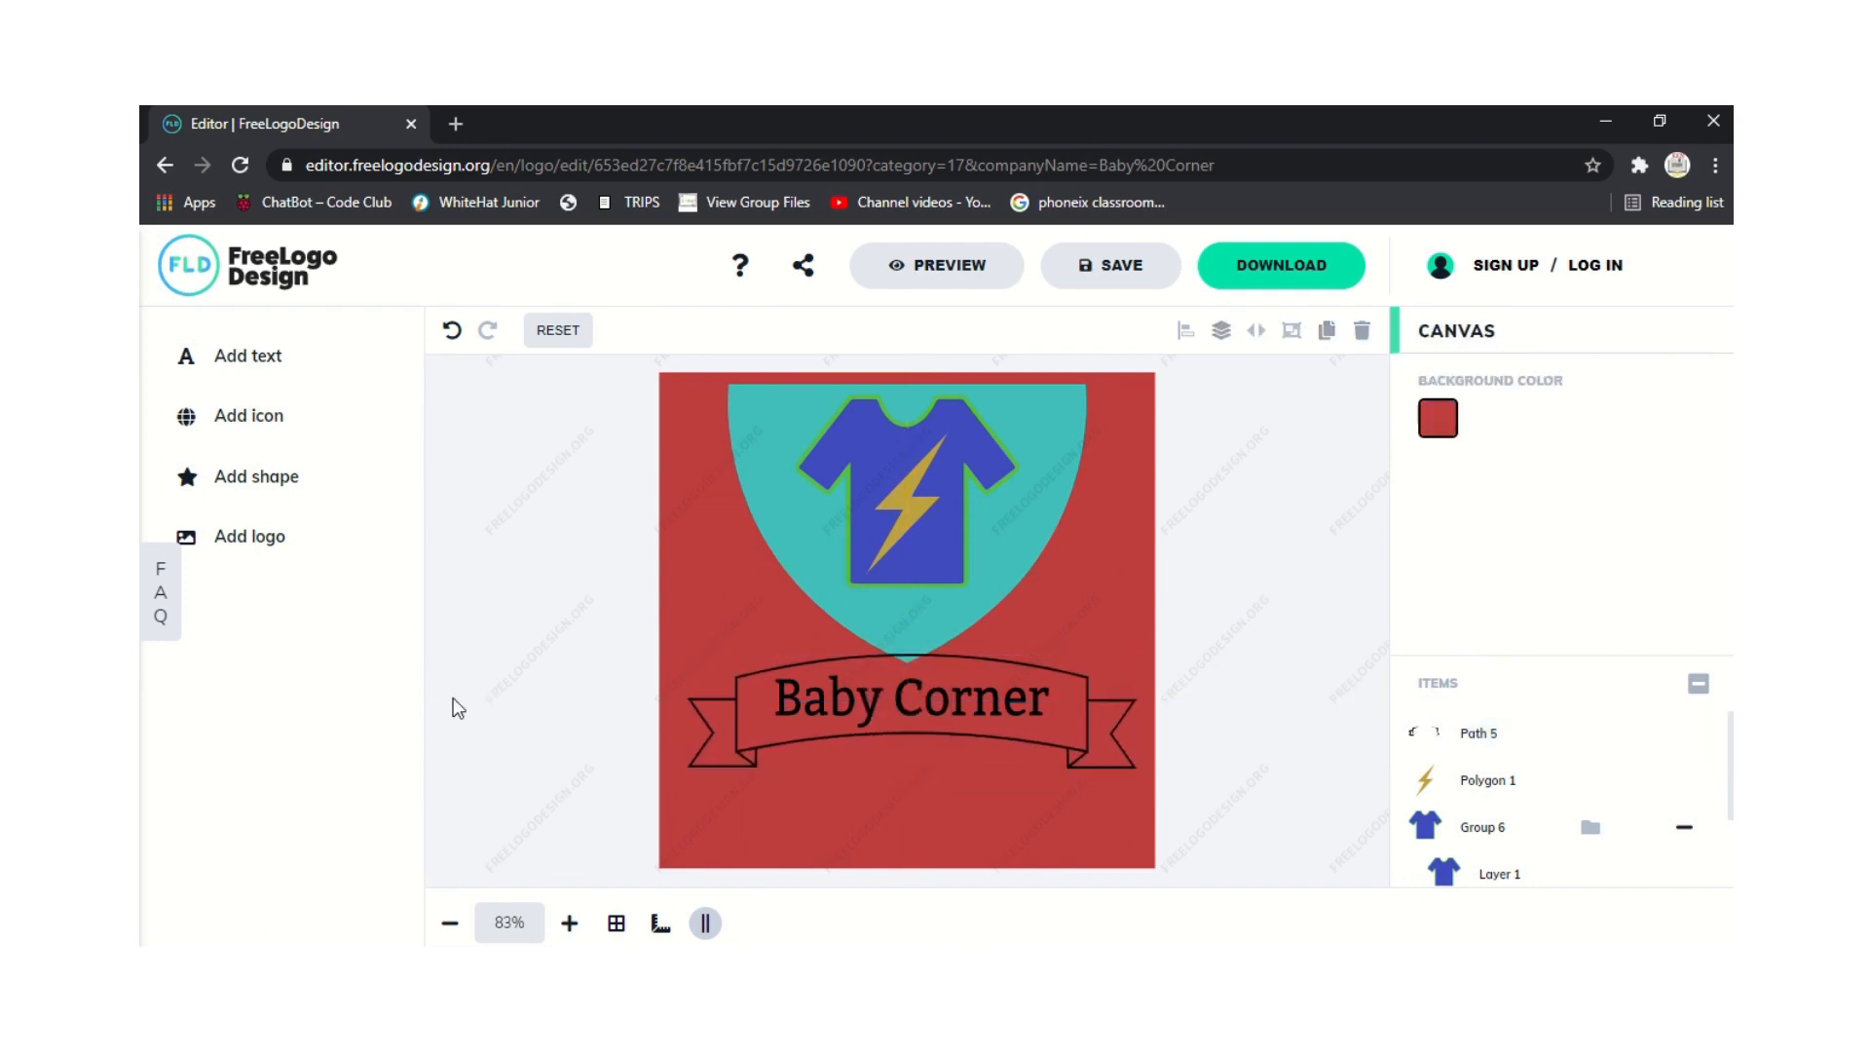
click(762, 675)
drag(773, 659, 780, 668)
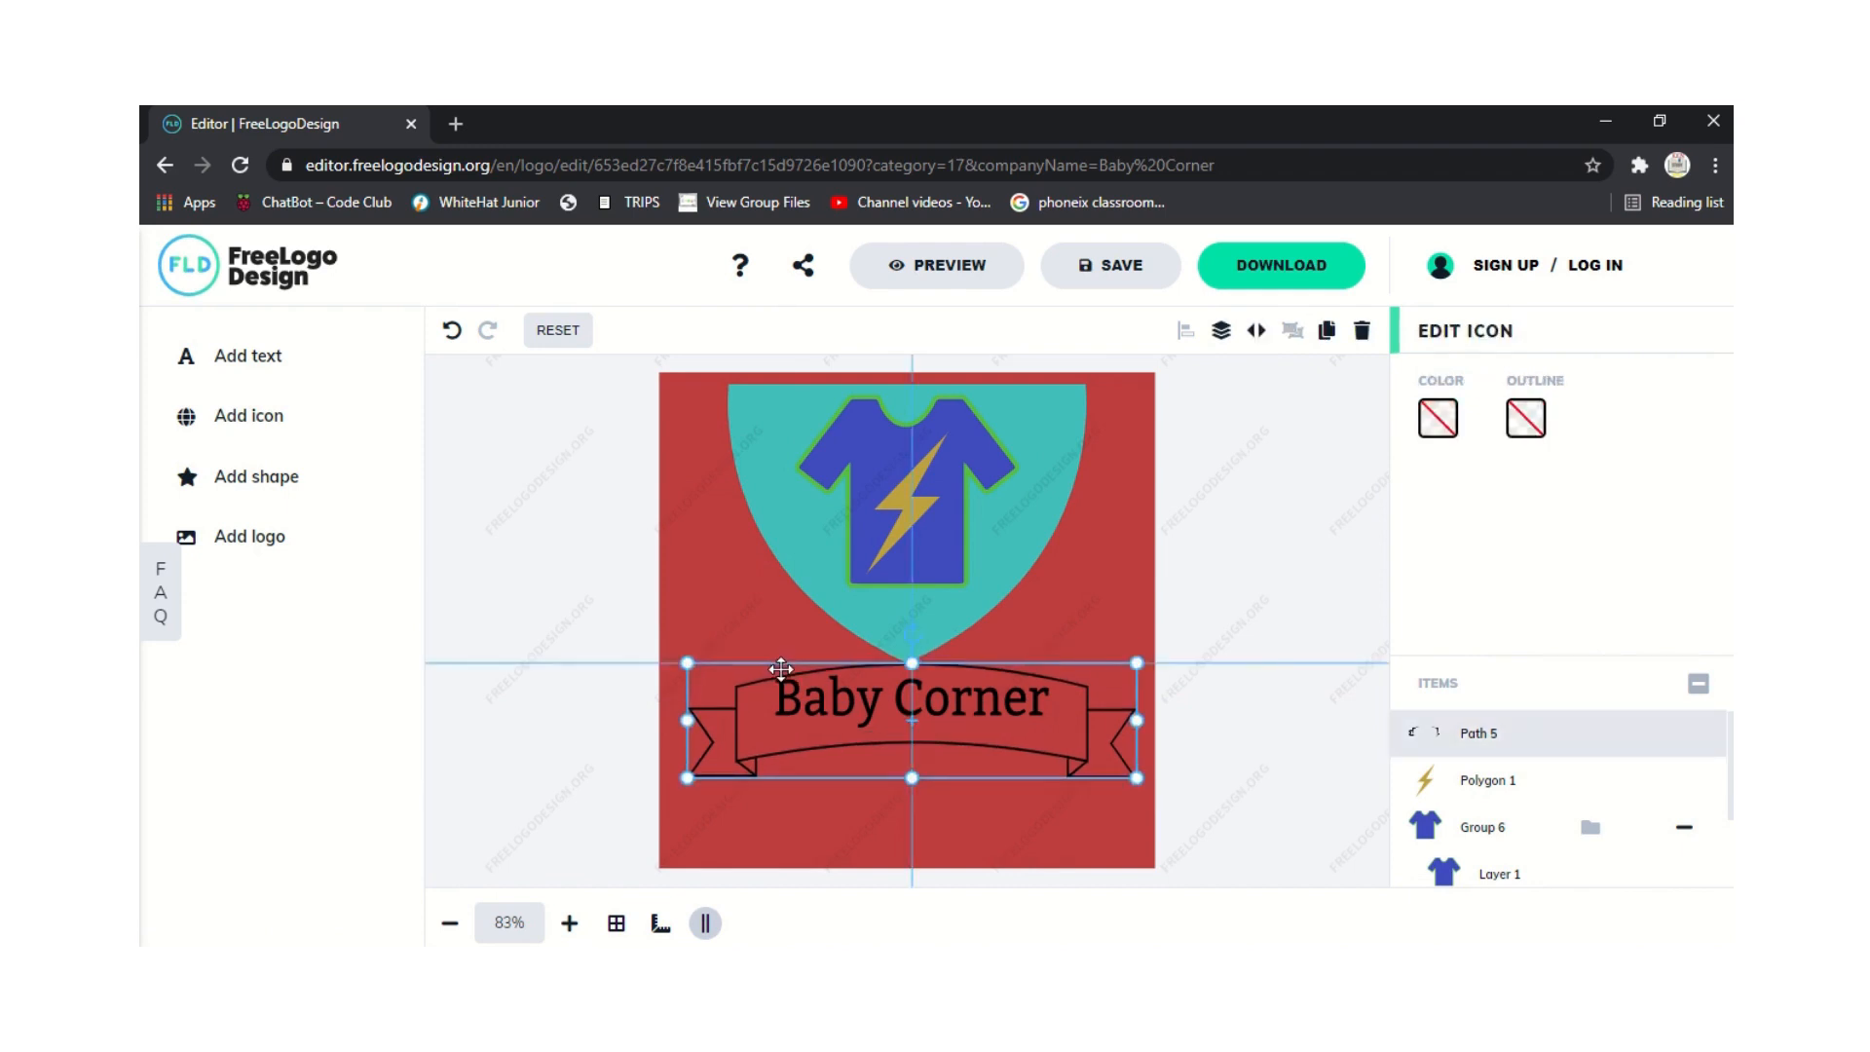
click(605, 721)
Move the Baby Corner text layer down so it's centred on the ribbon.
click(837, 681)
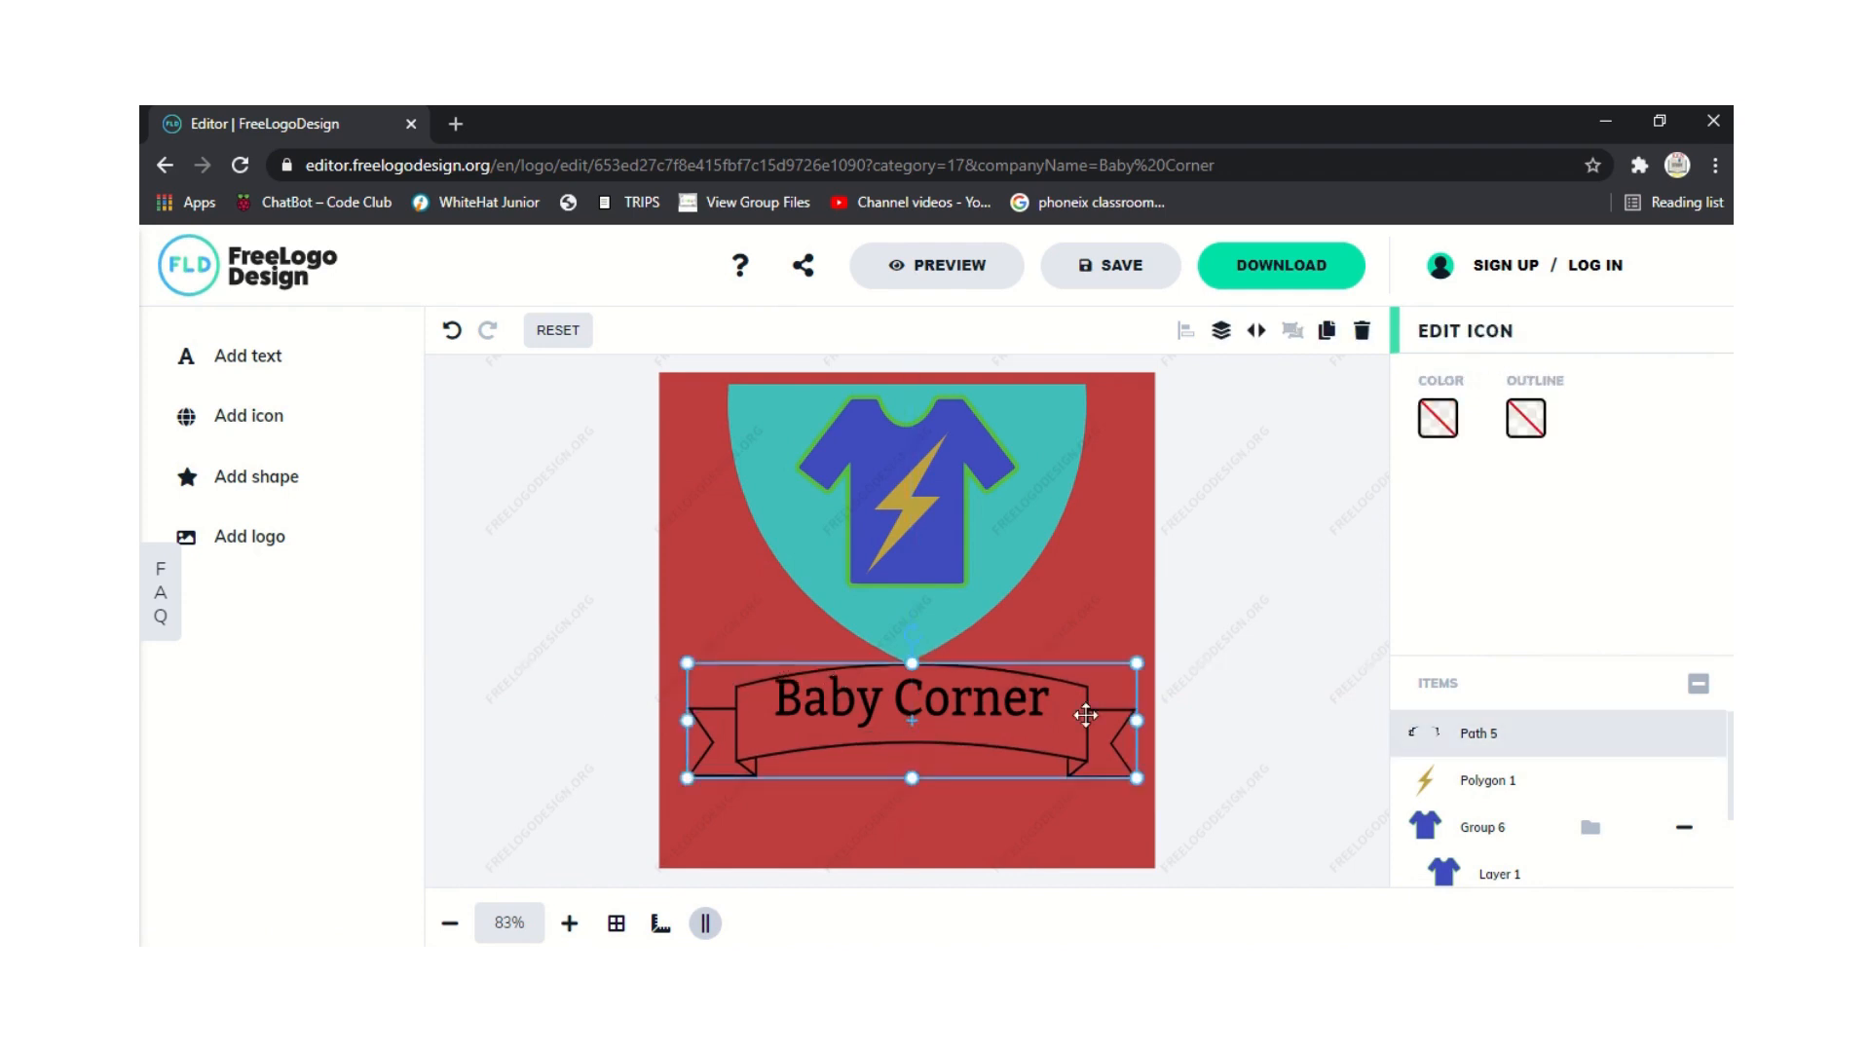
mouse_move(1705, 753)
scroll(1719, 774, down, 2)
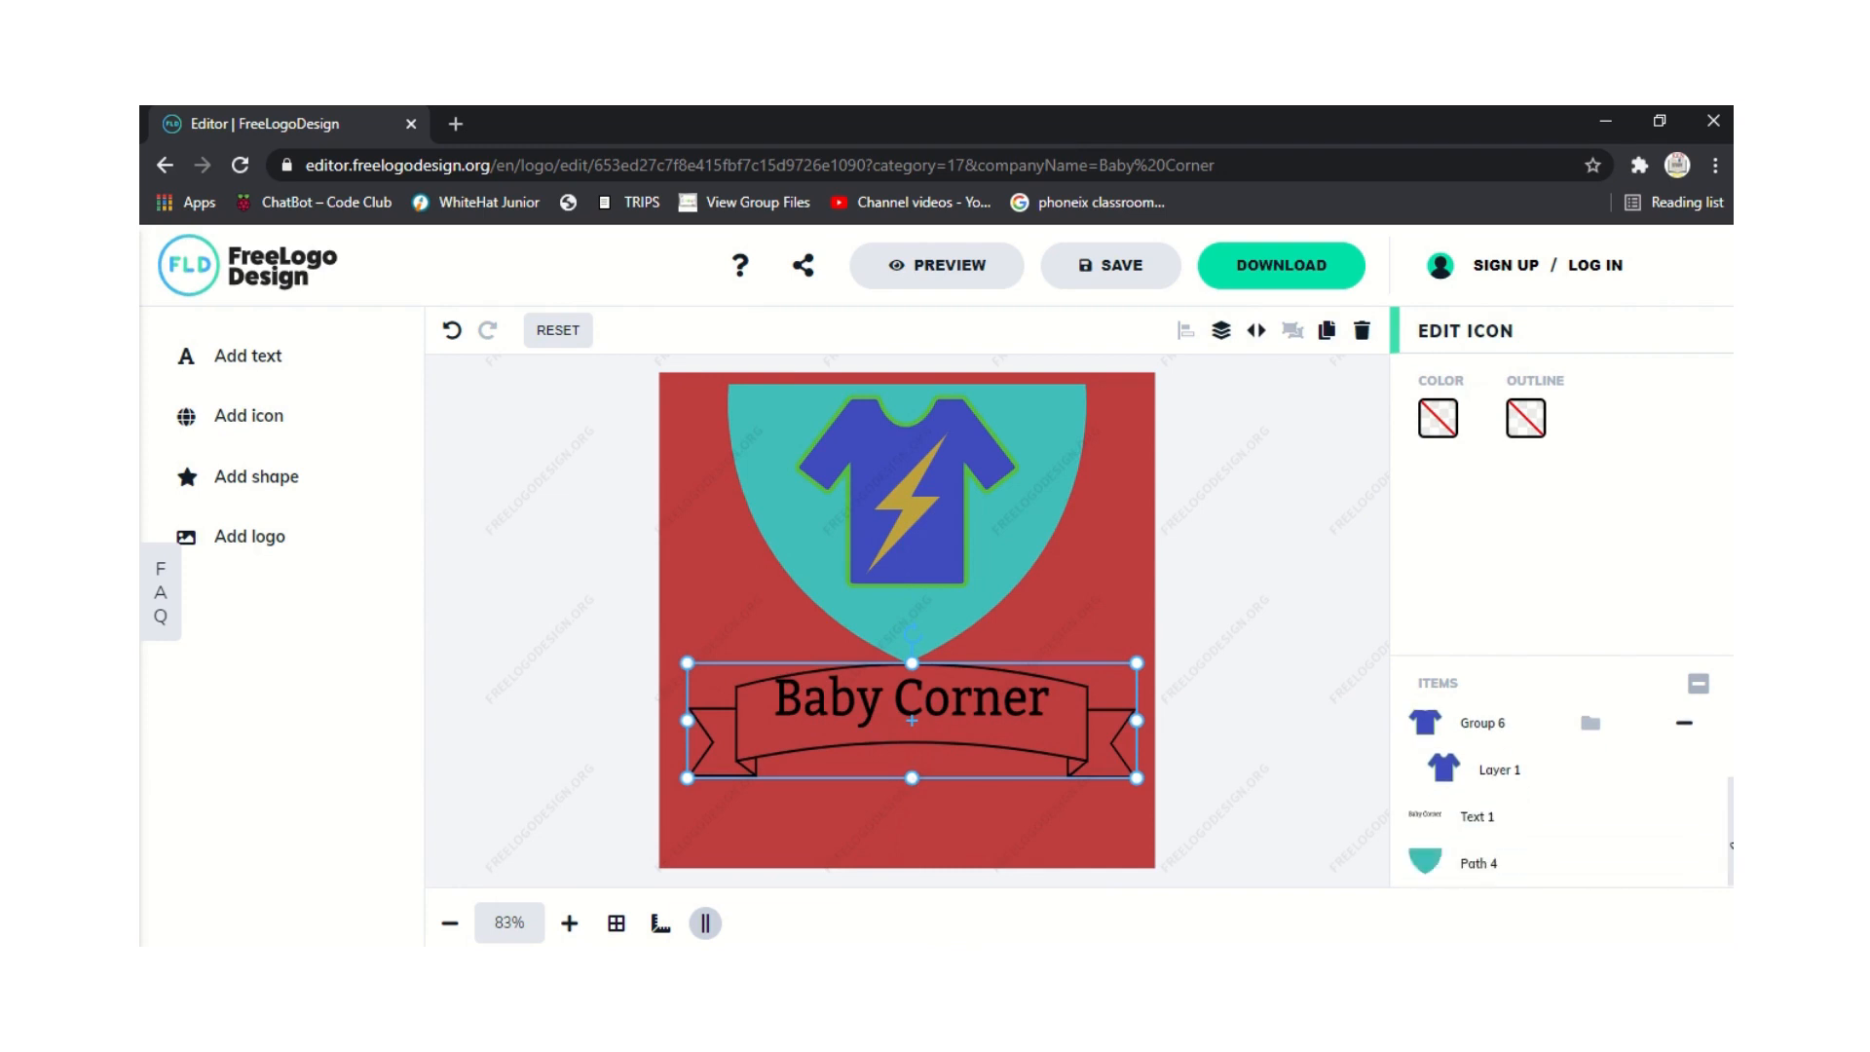
click(1550, 826)
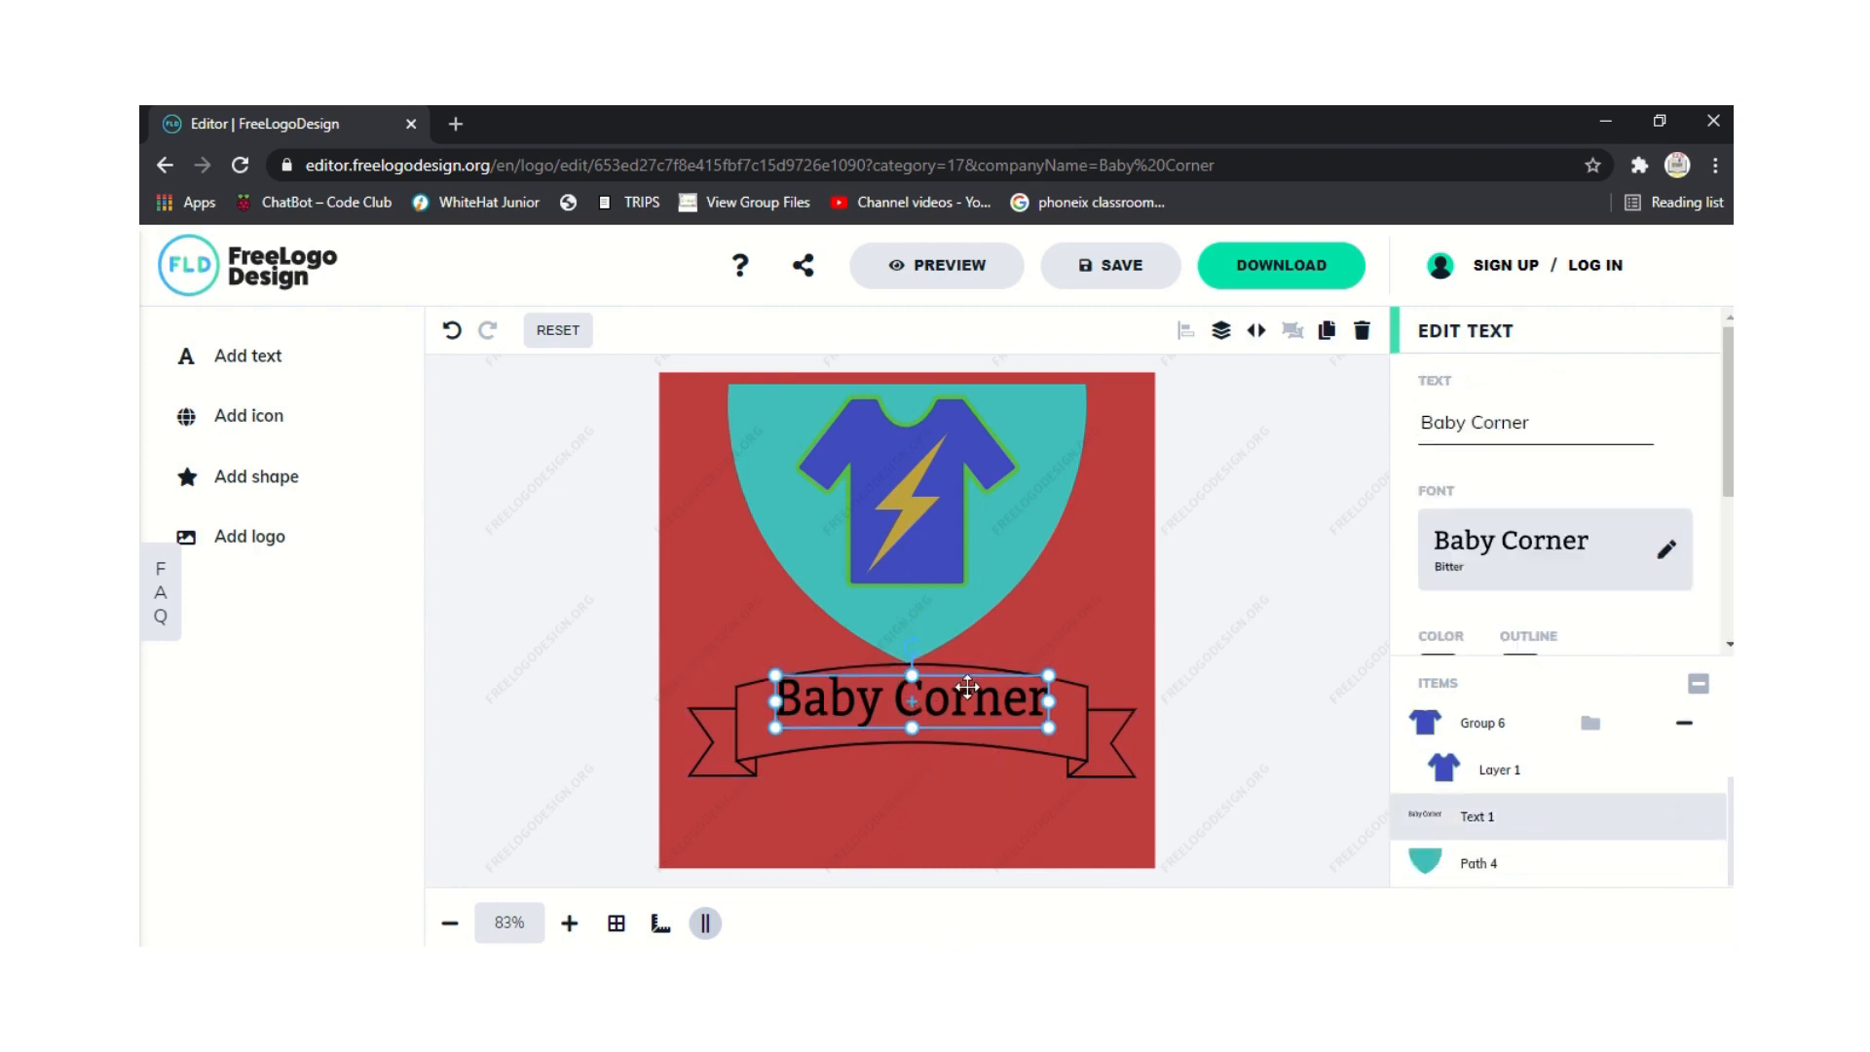
mouse_move(967, 674)
mouse_down()
mouse_move(967, 692)
mouse_move(967, 675)
mouse_up()
click(658, 723)
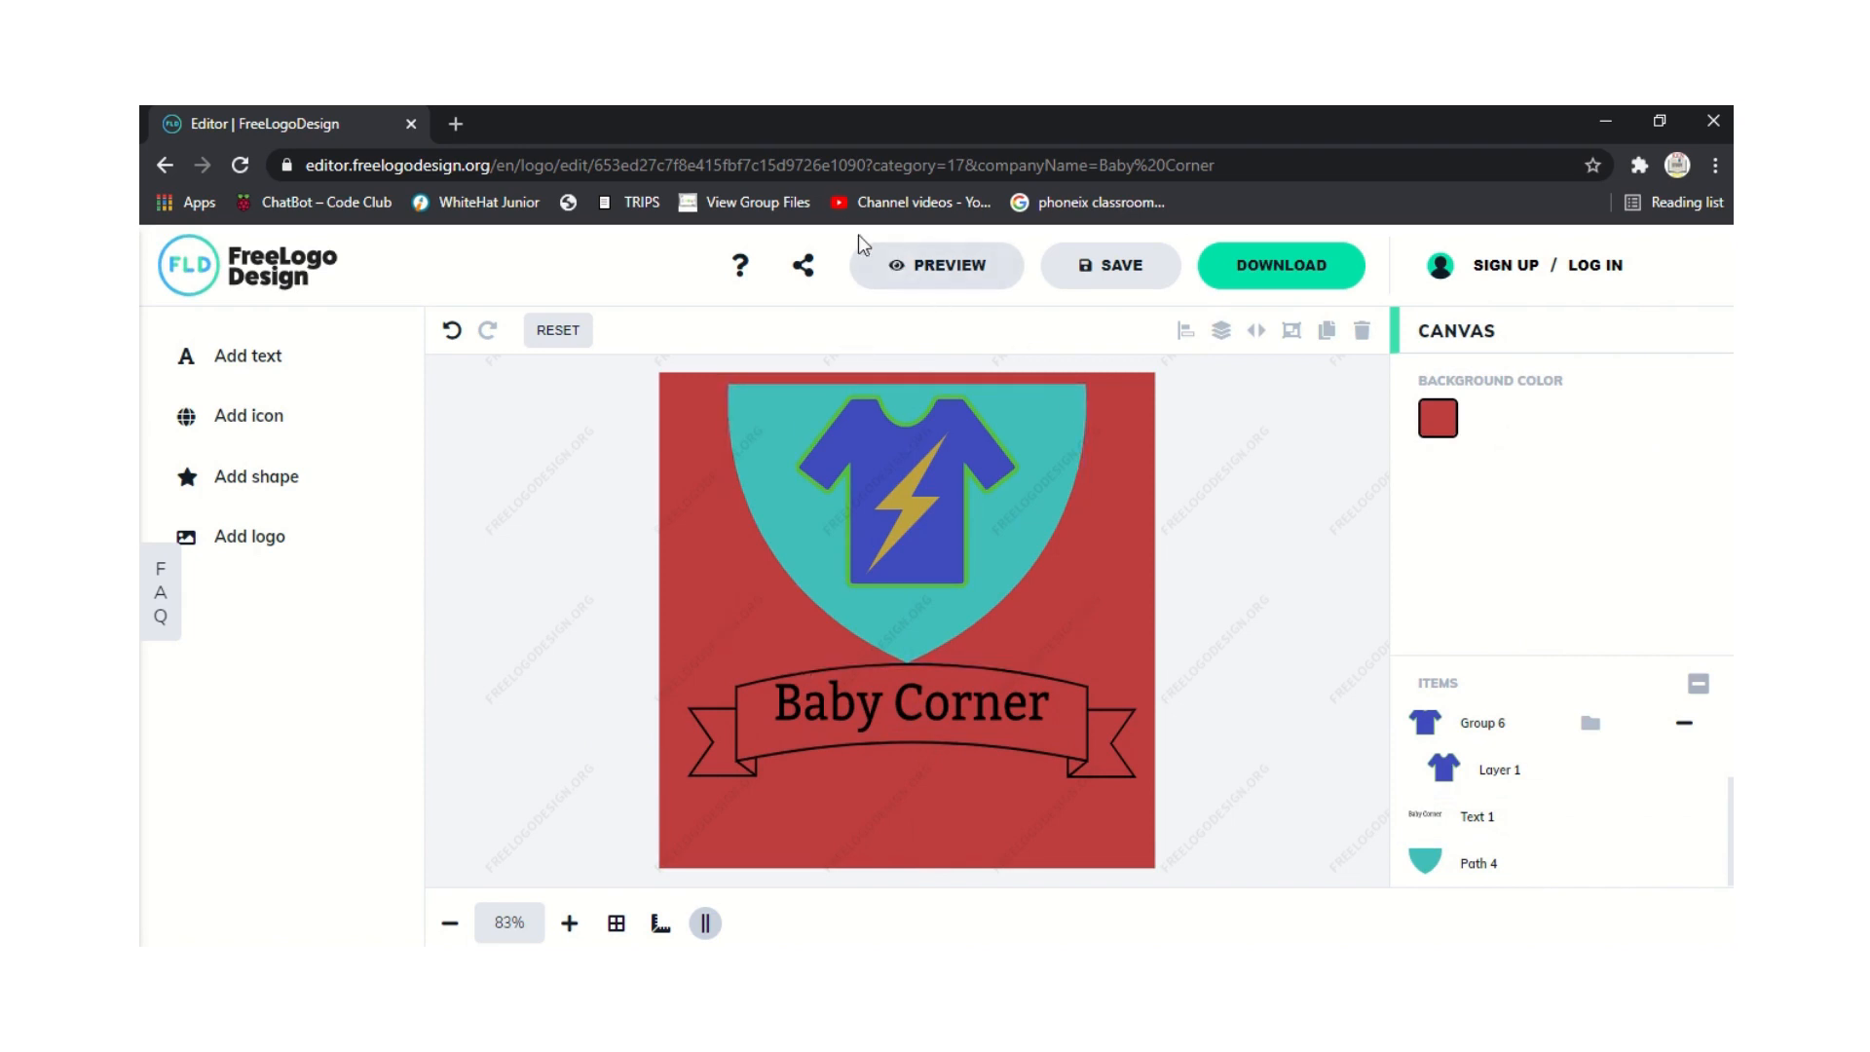
Finish the design and review the $39.99 high-res offer on the 'Your logo is finished' page.
click(1307, 277)
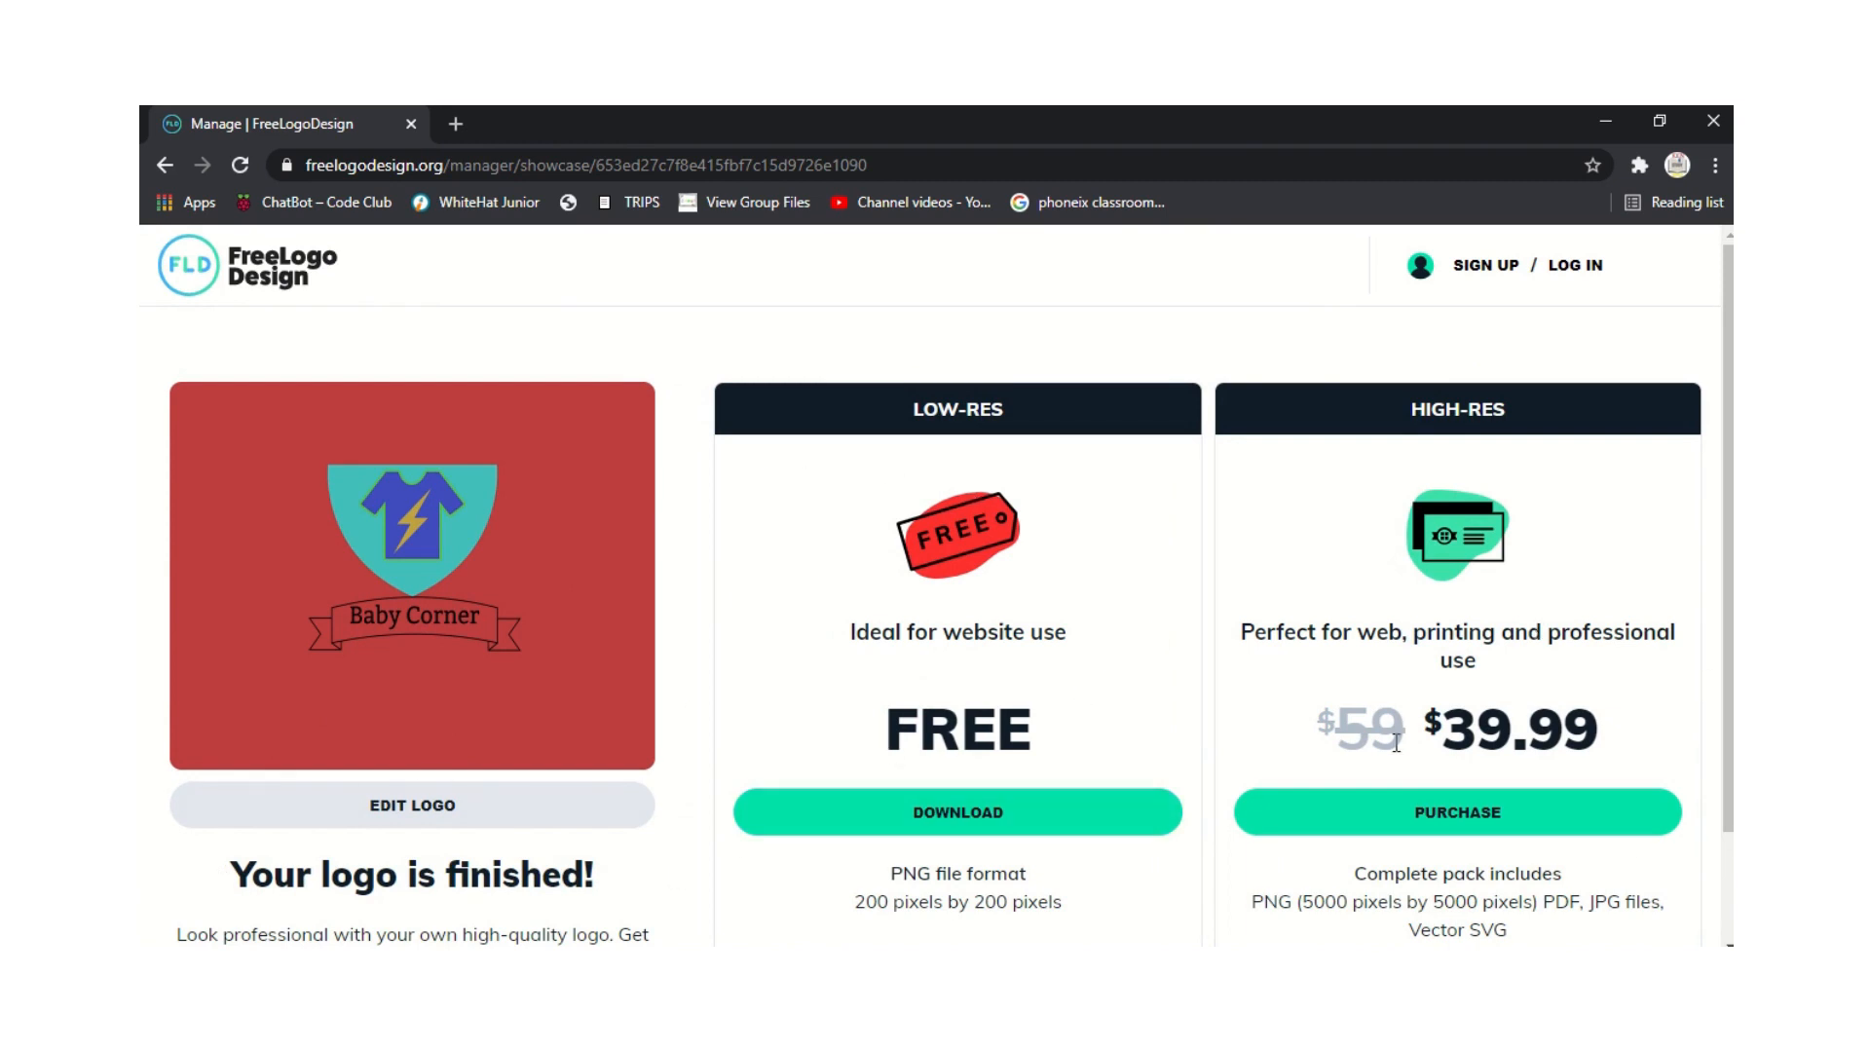
double_click(1449, 726)
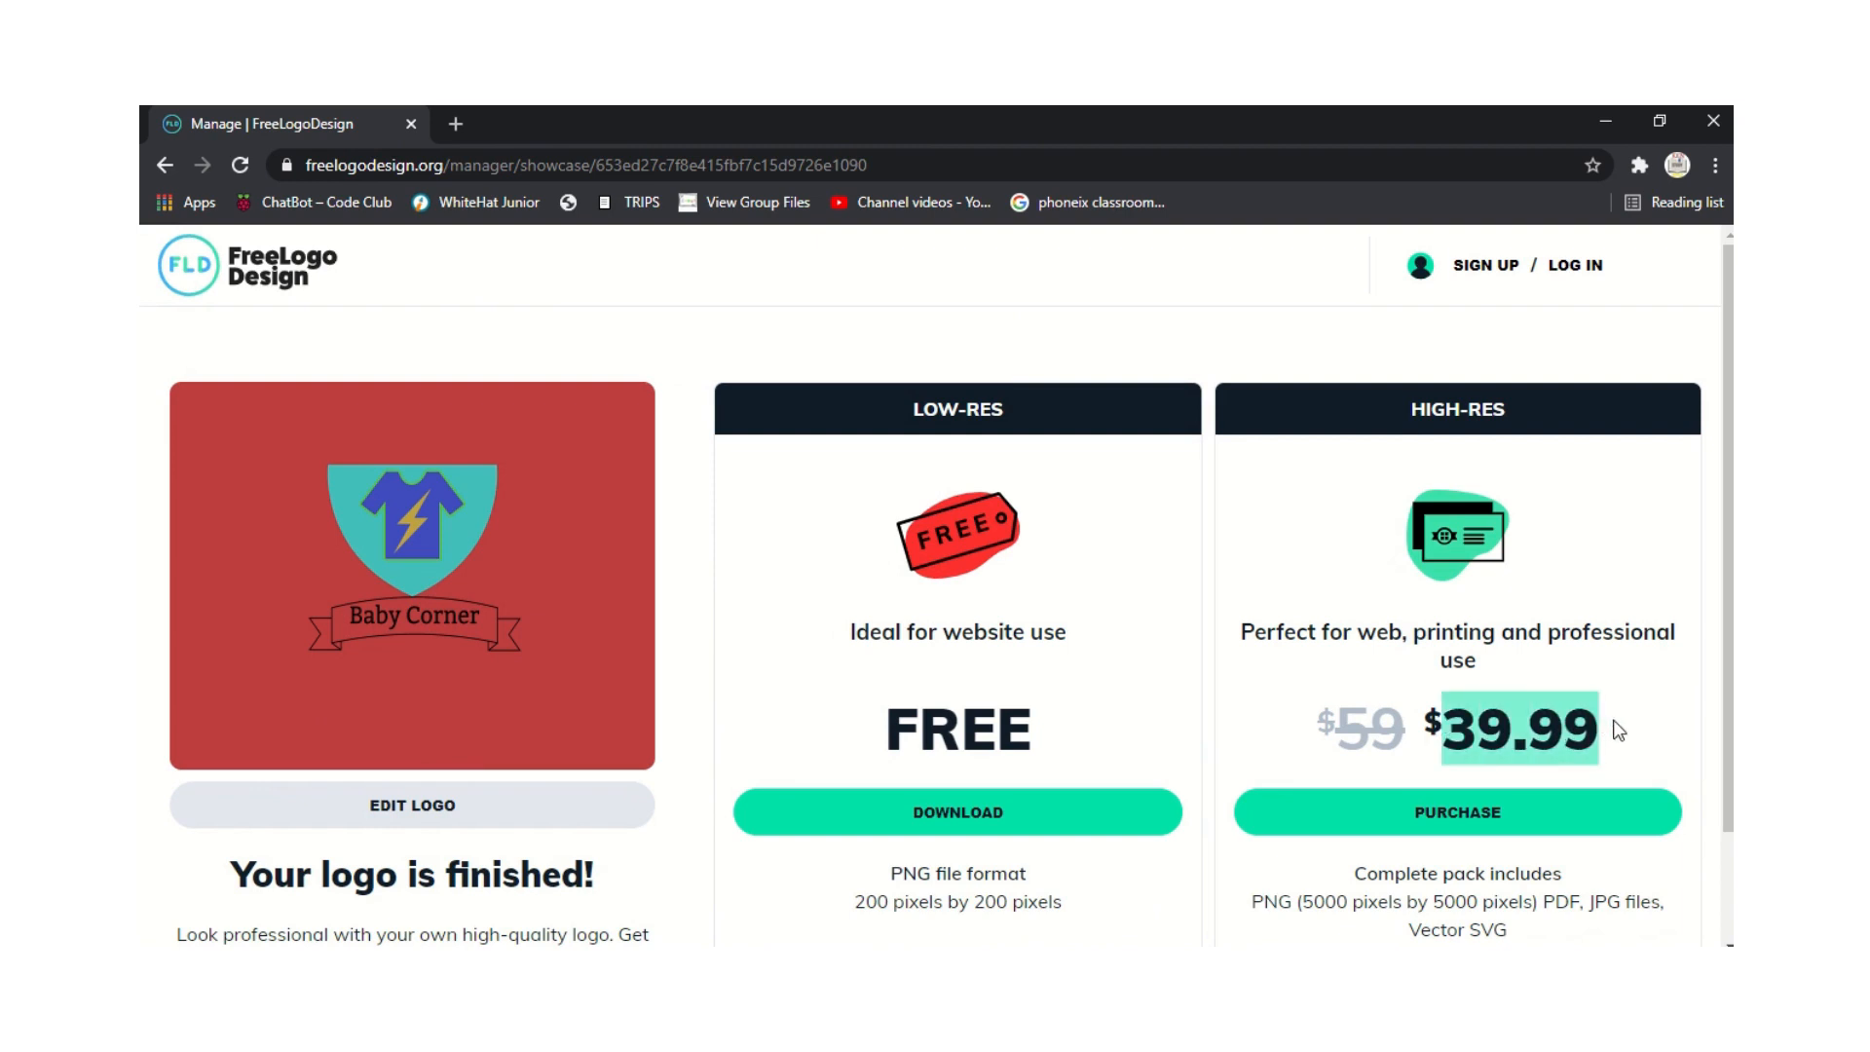
click(1441, 662)
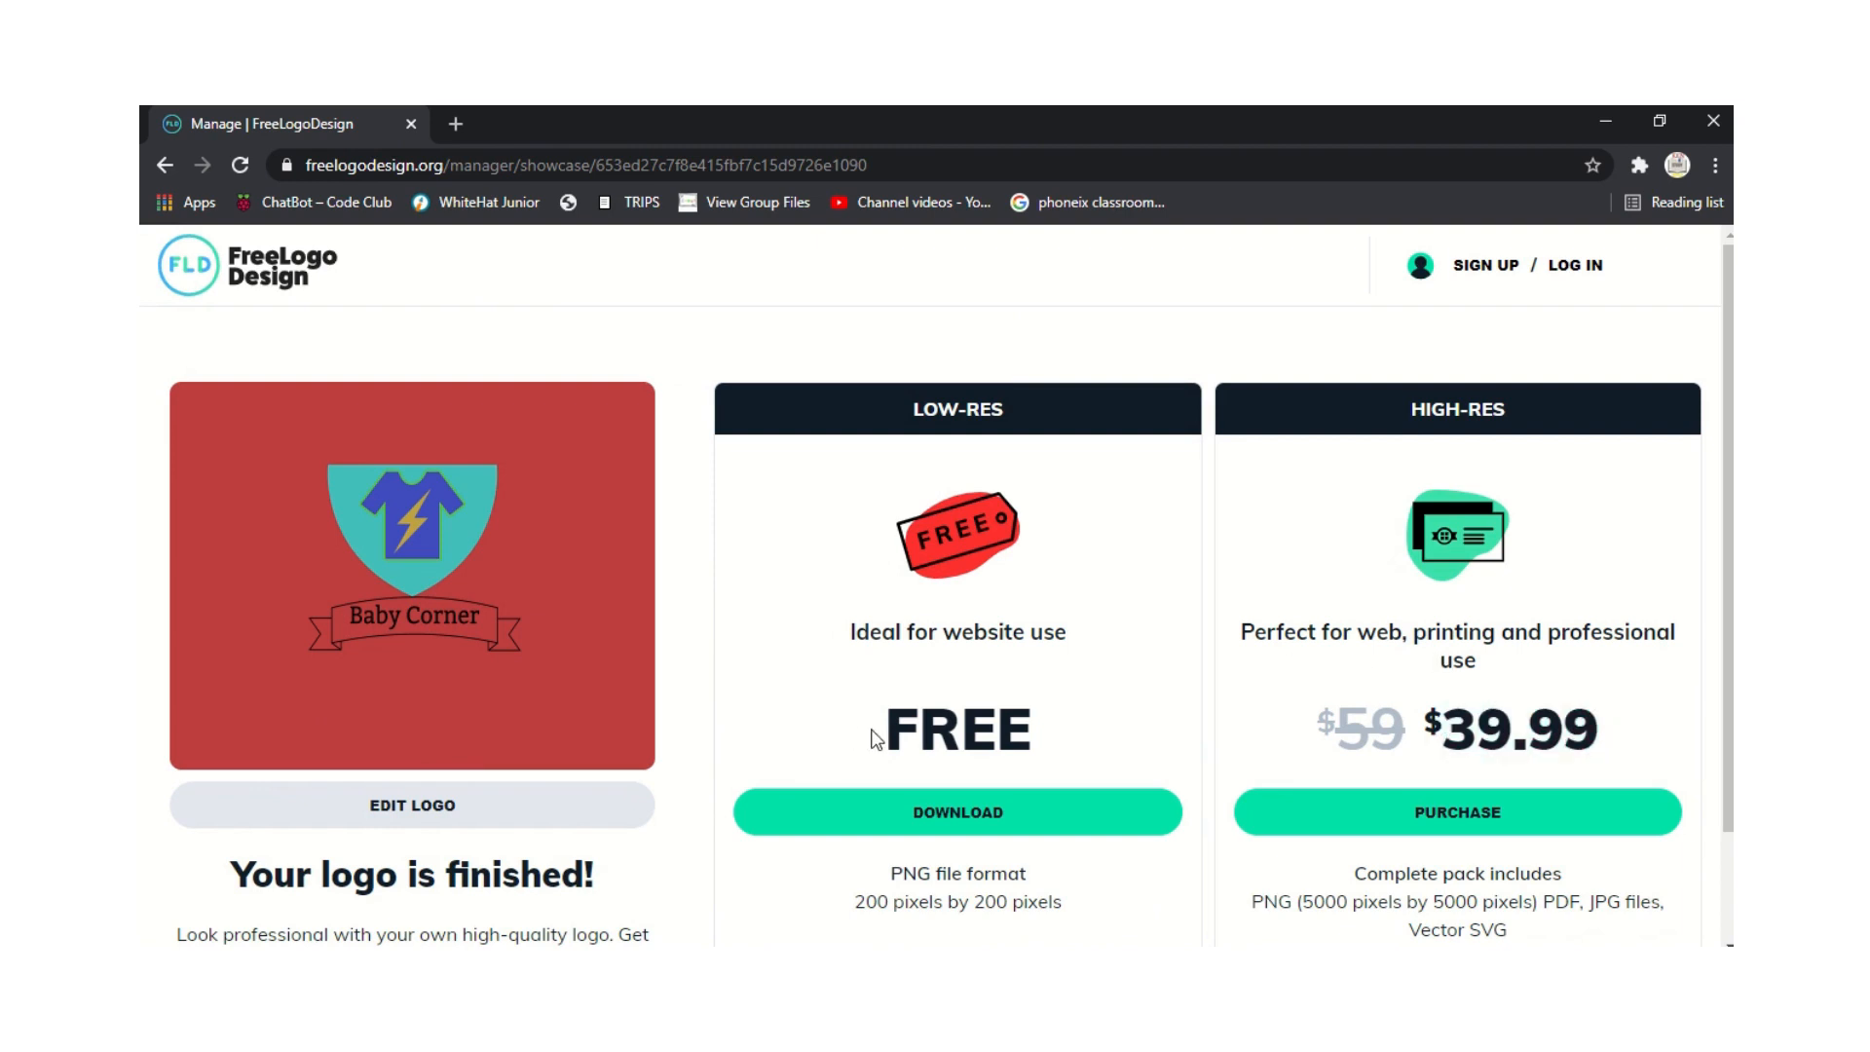
Check the free 200x200 PNG option and choose the low-res free download.
drag(874, 738, 1057, 730)
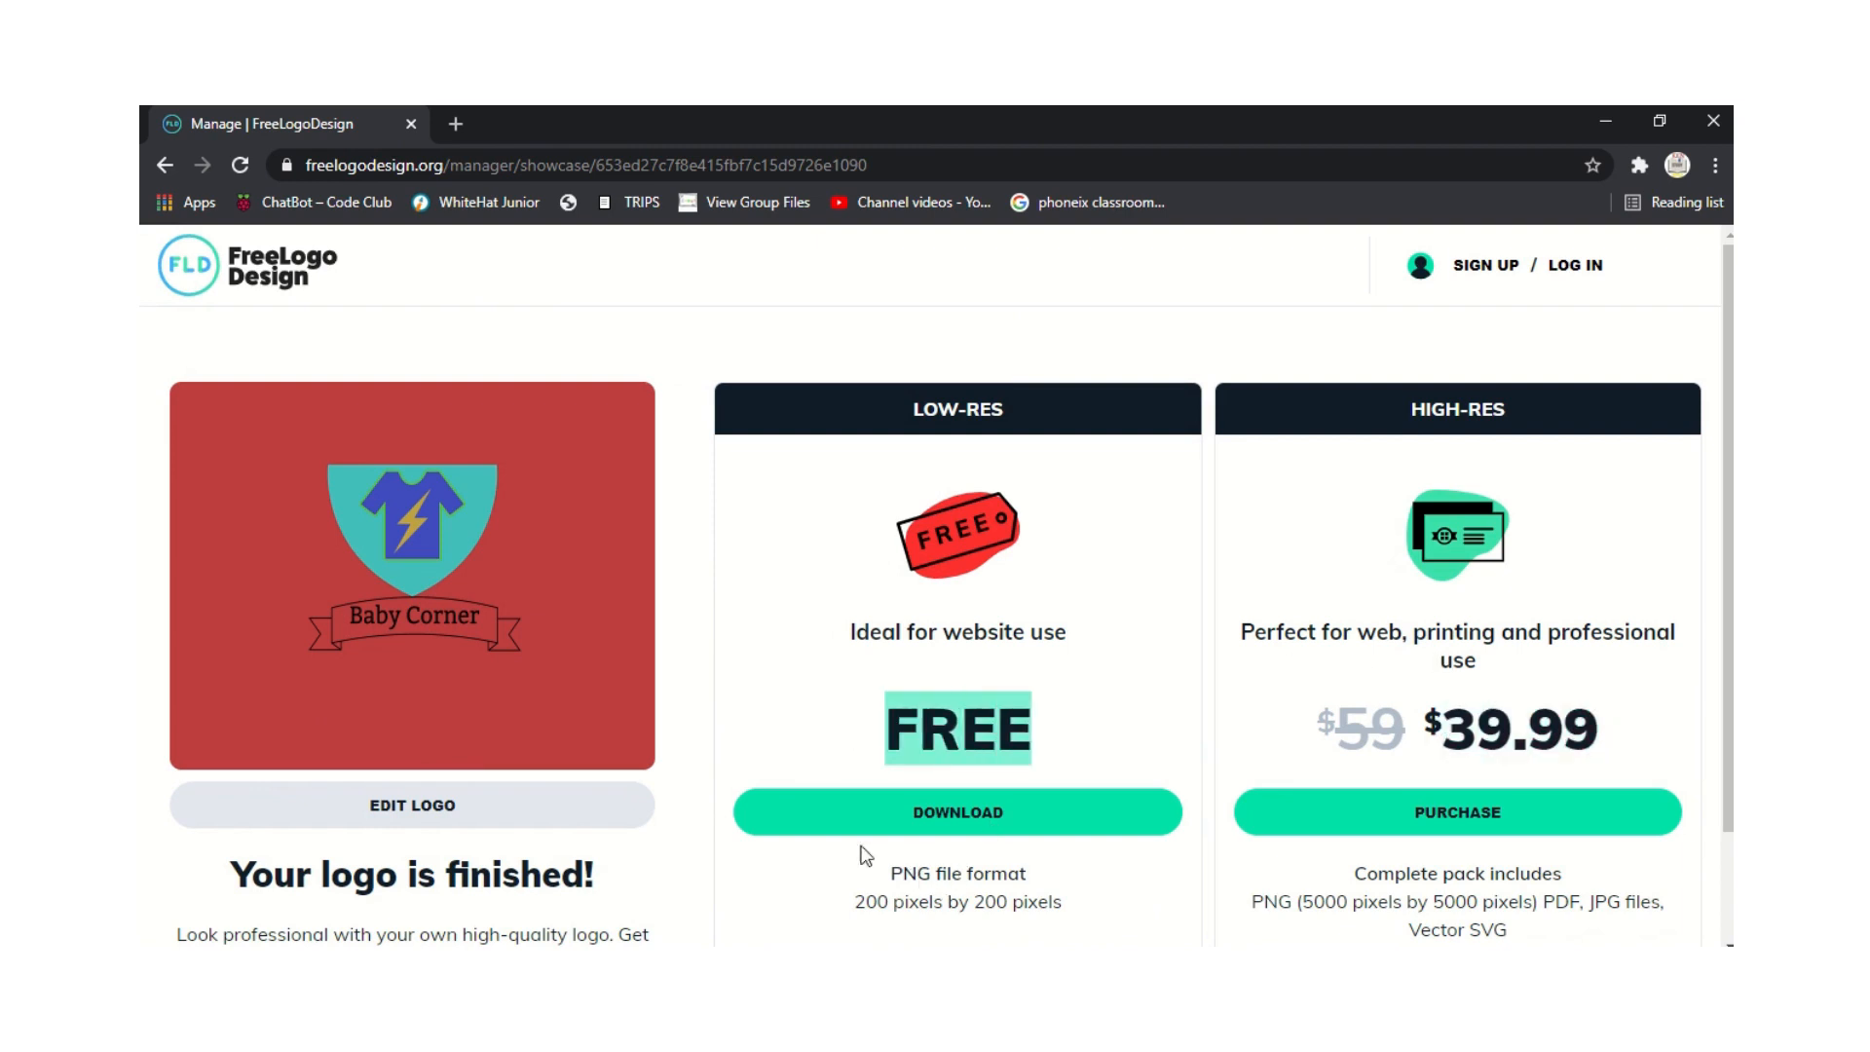
drag(885, 875, 1050, 884)
drag(854, 919, 1116, 902)
click(1035, 897)
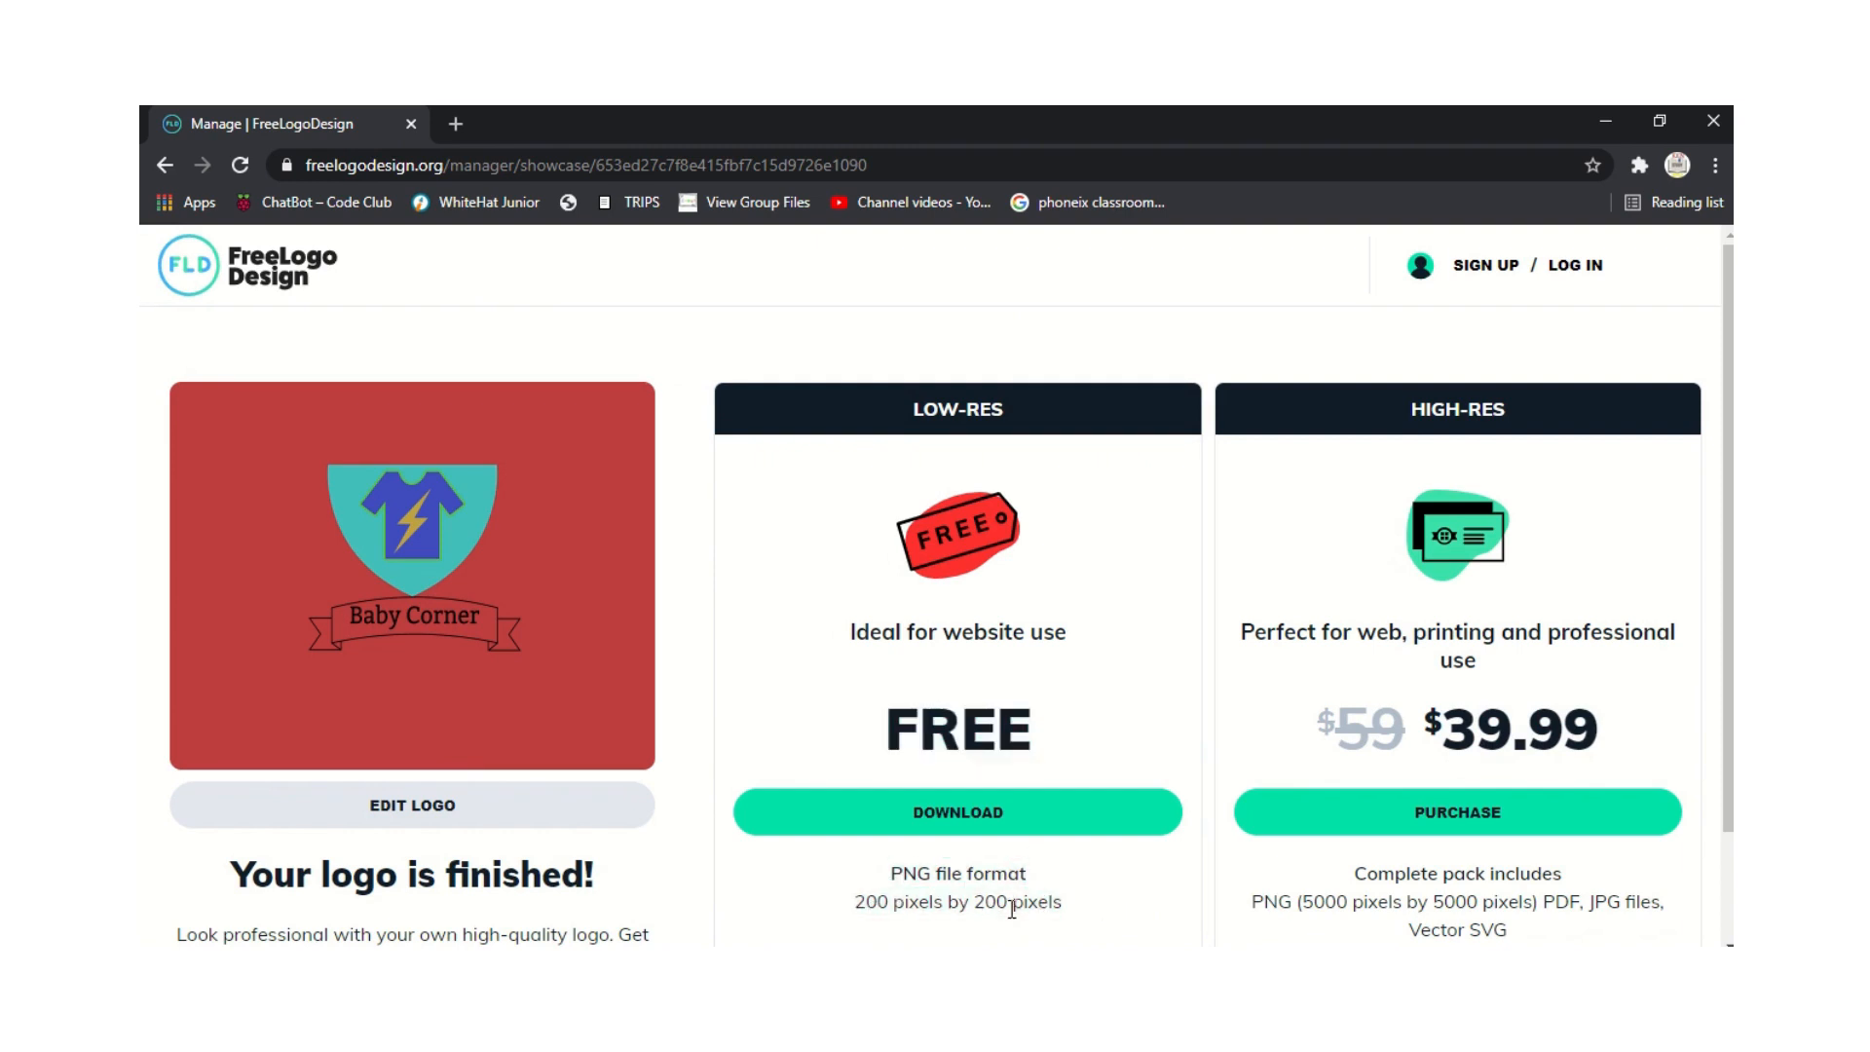
click(966, 812)
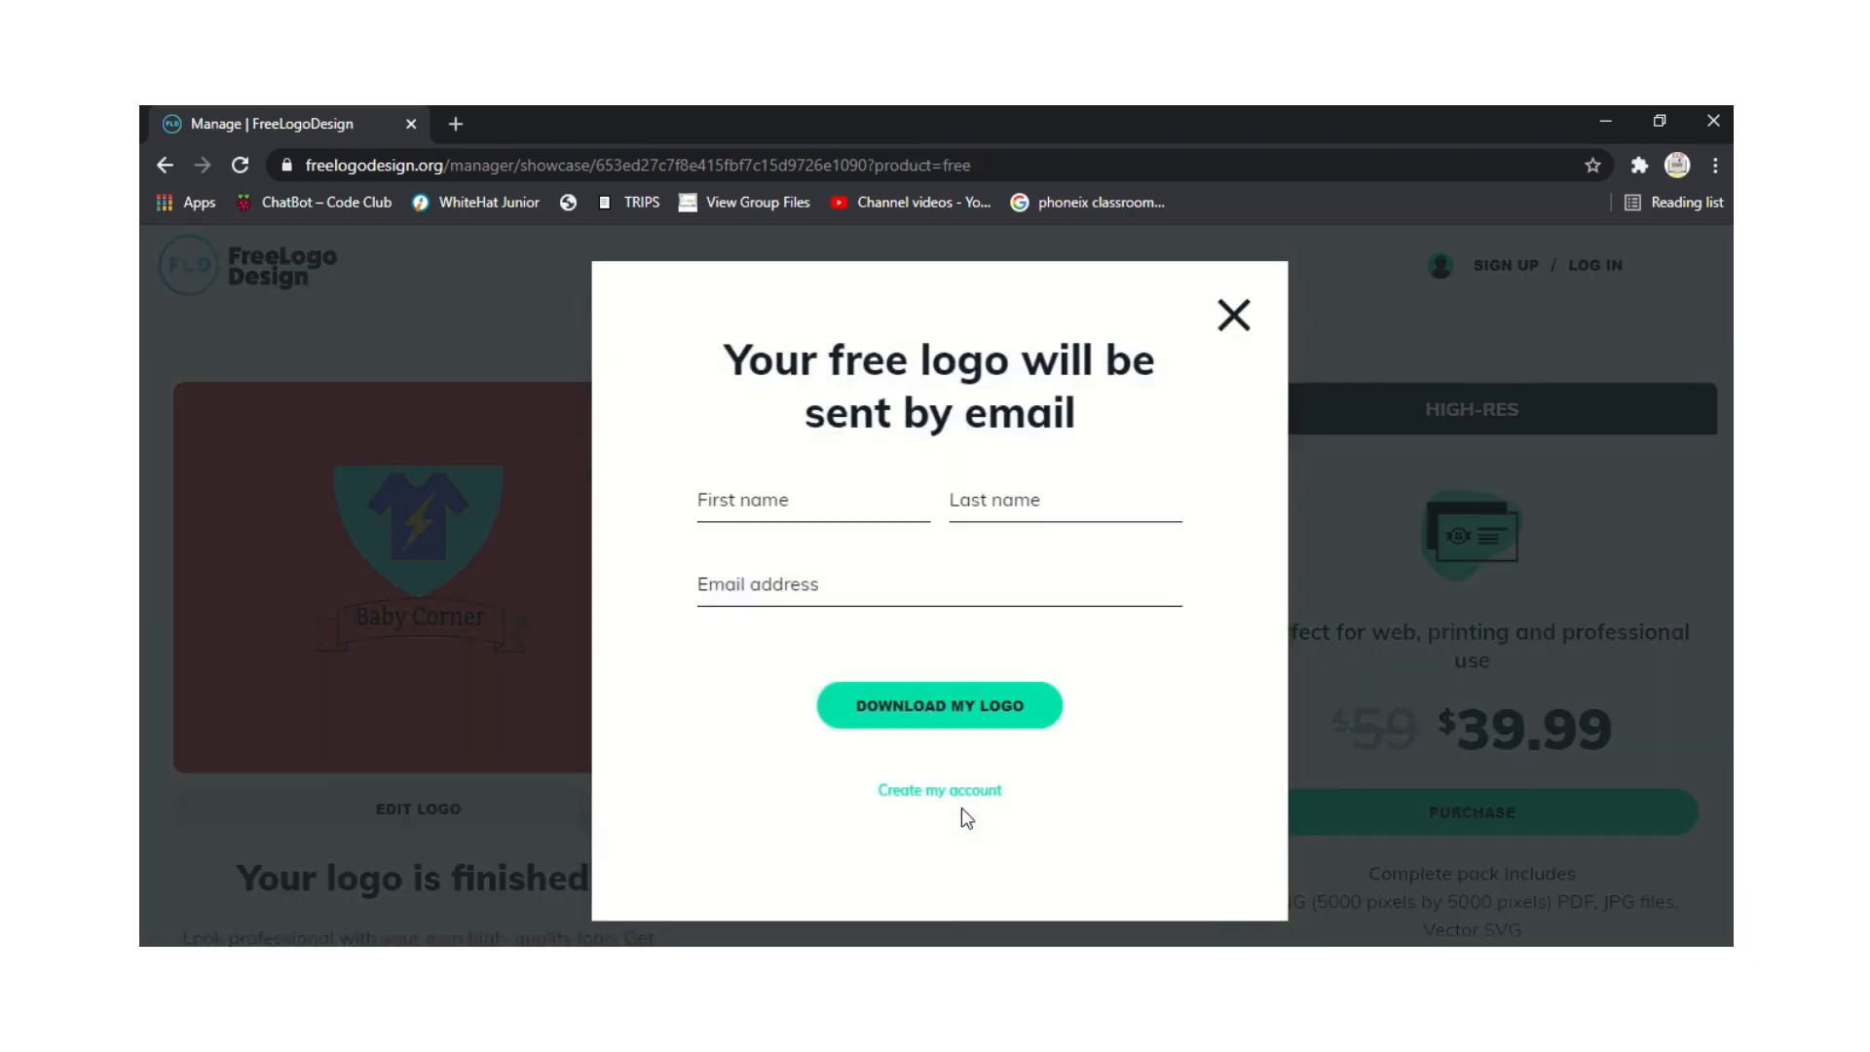
Enter the first name and last name in the free-logo form.
click(799, 498)
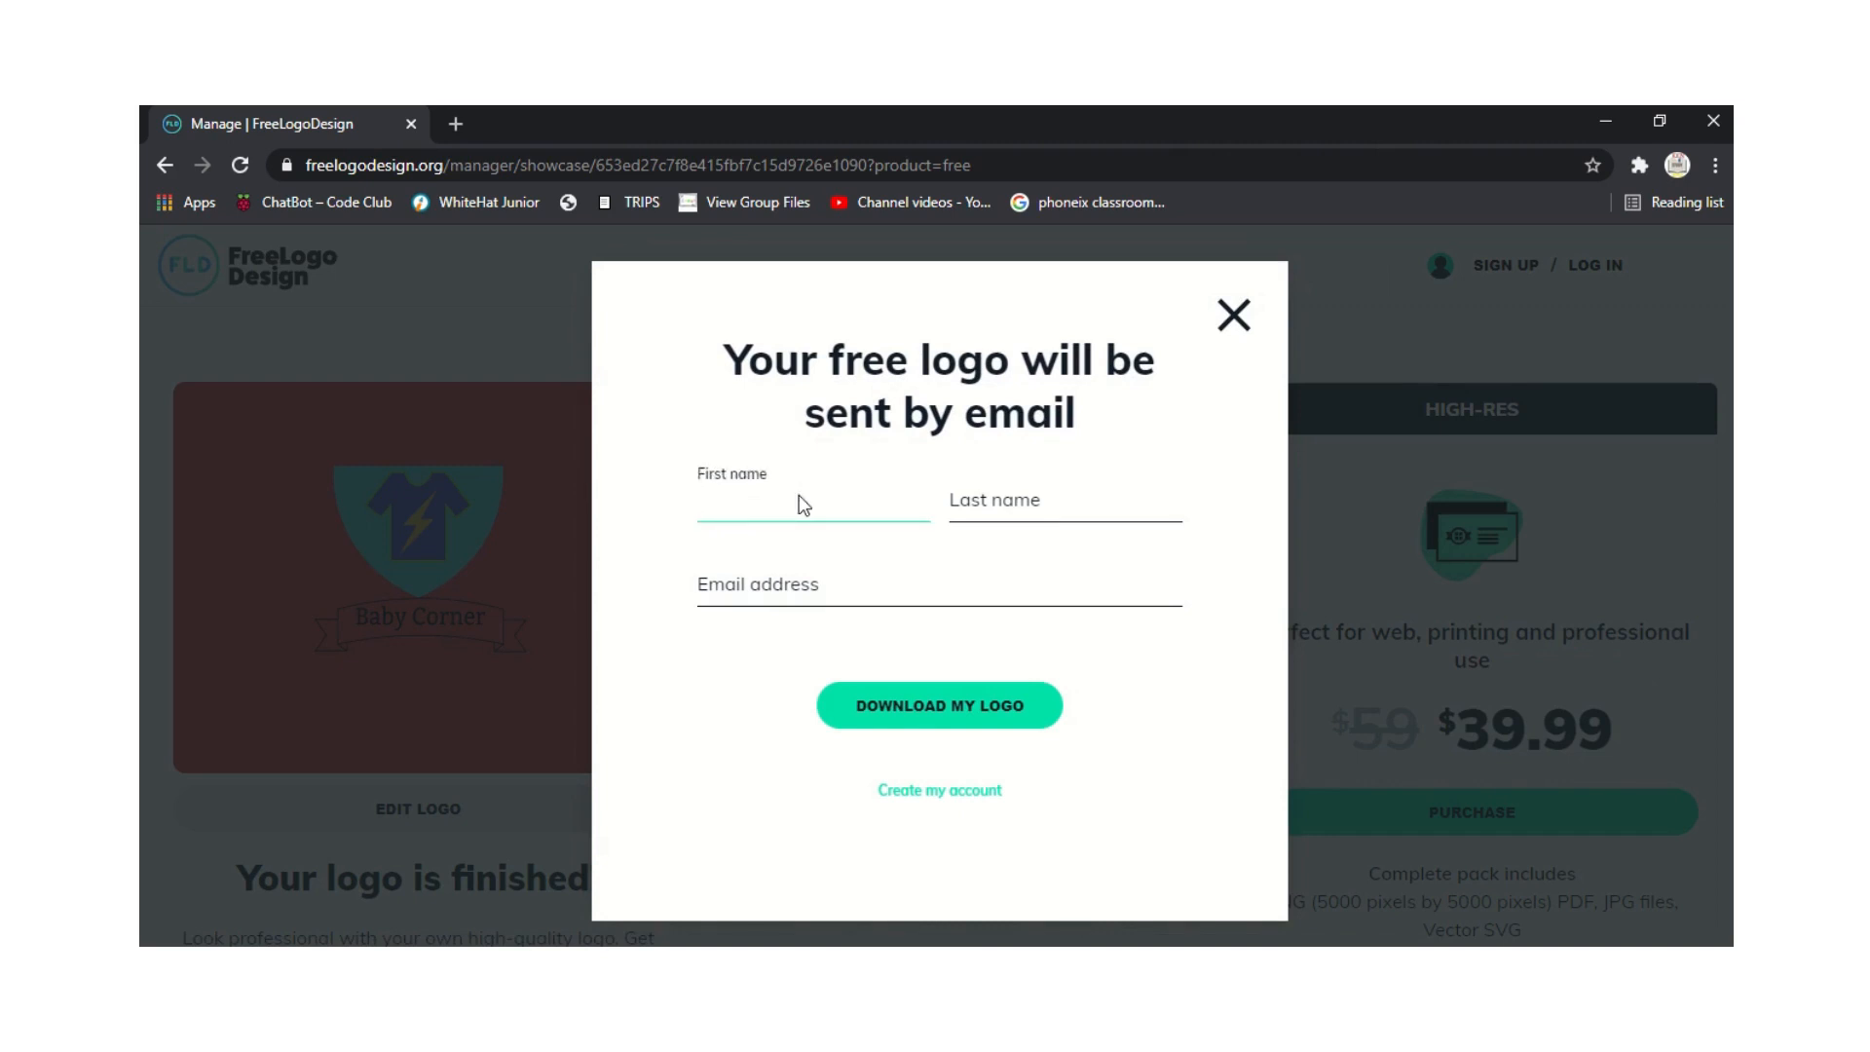
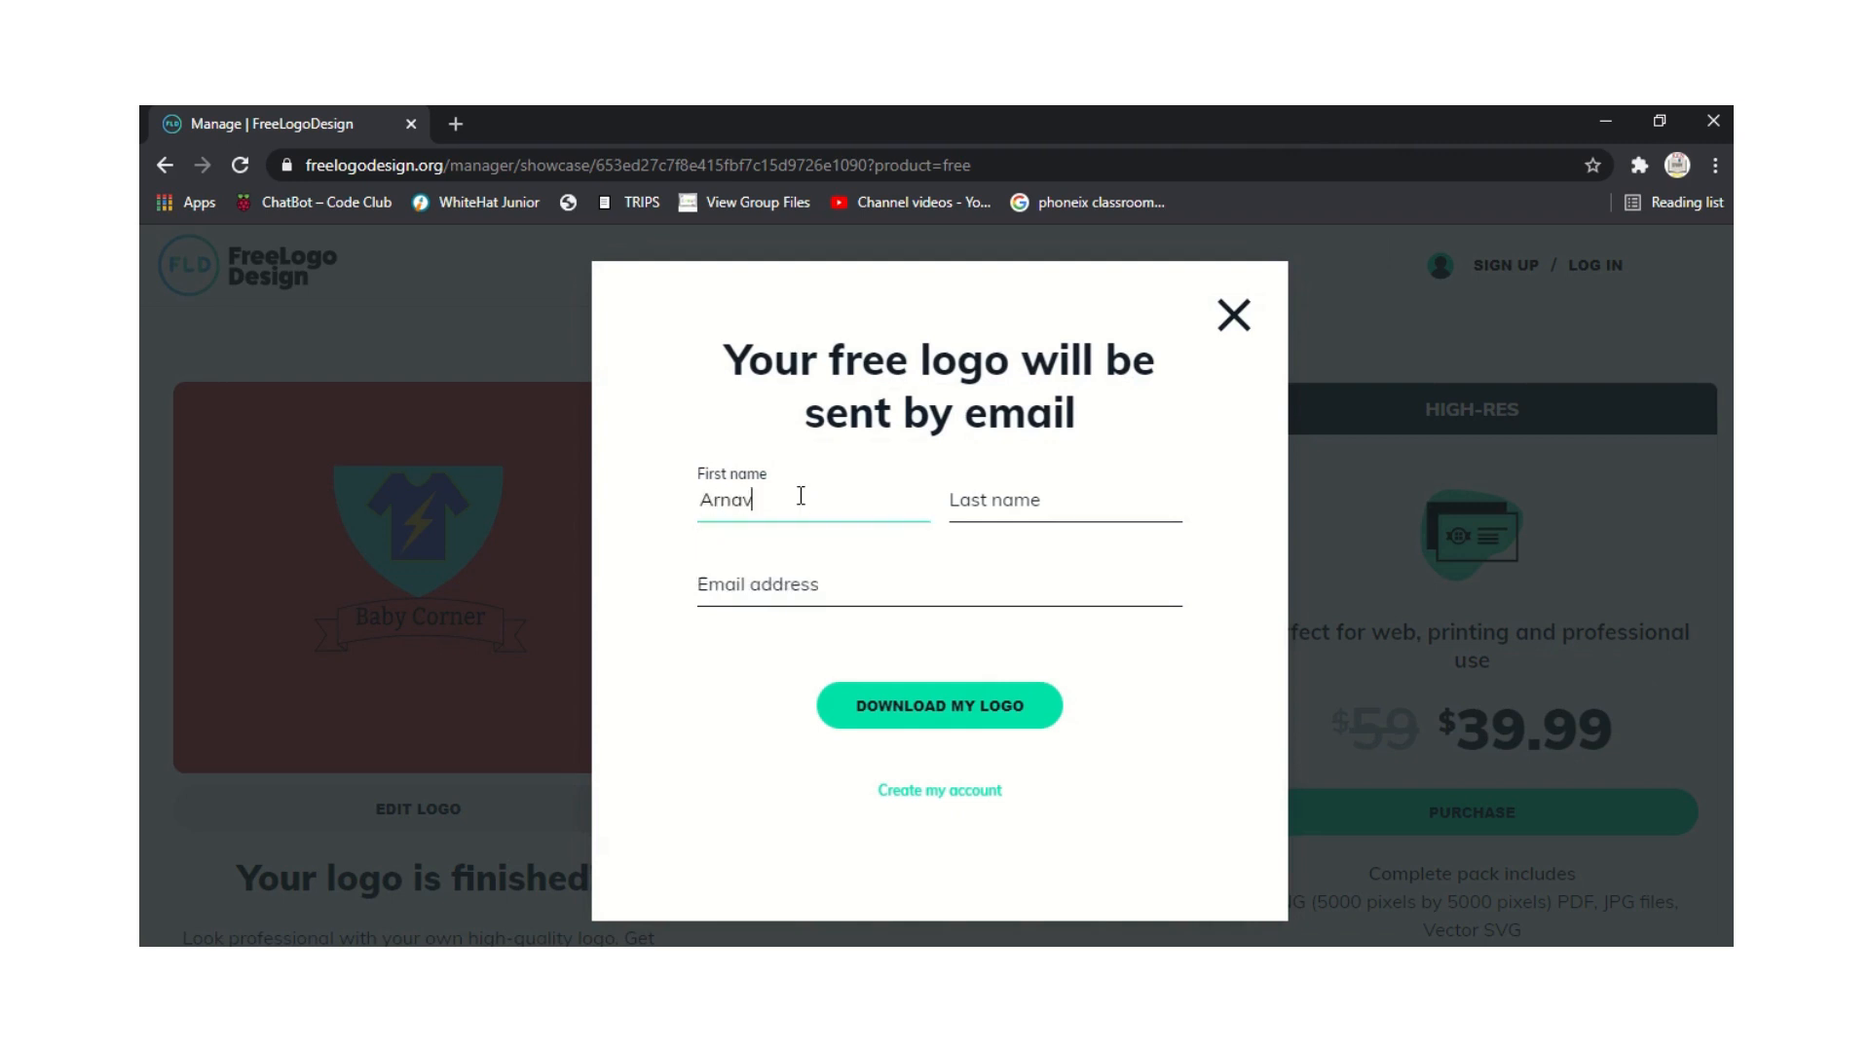
click(1024, 496)
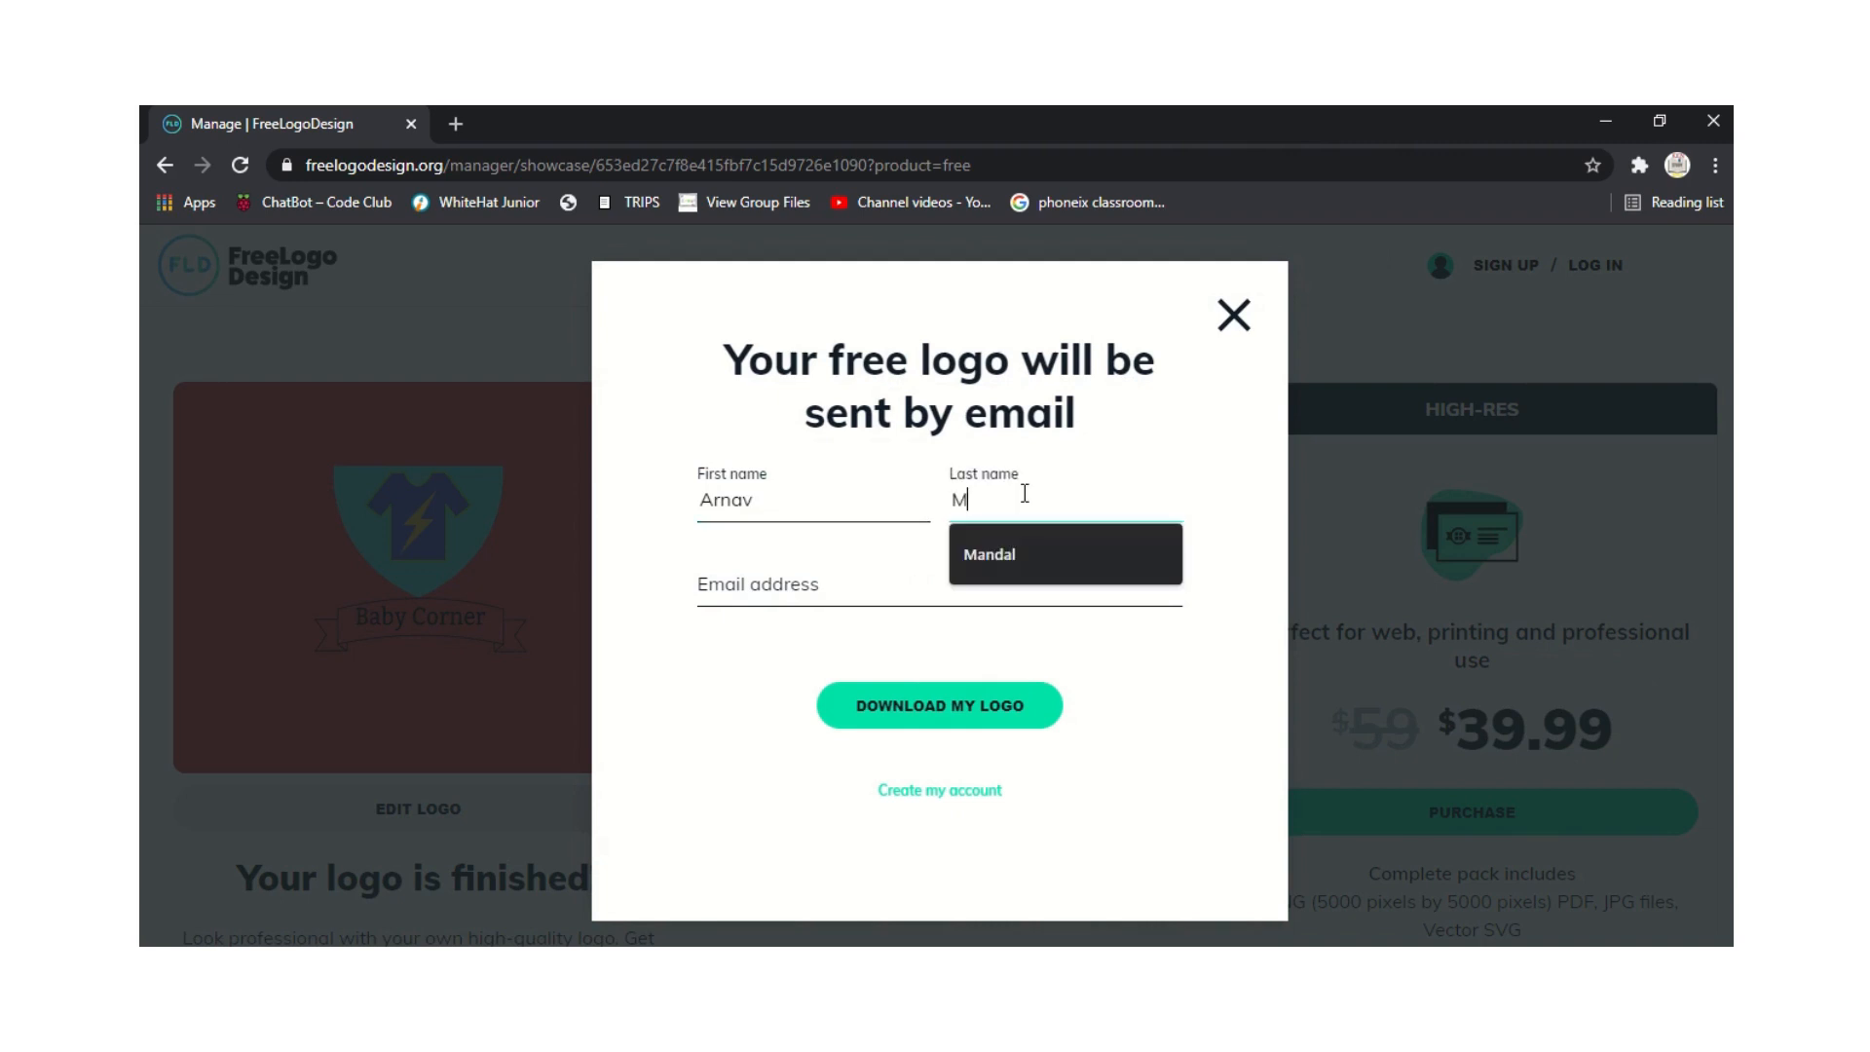
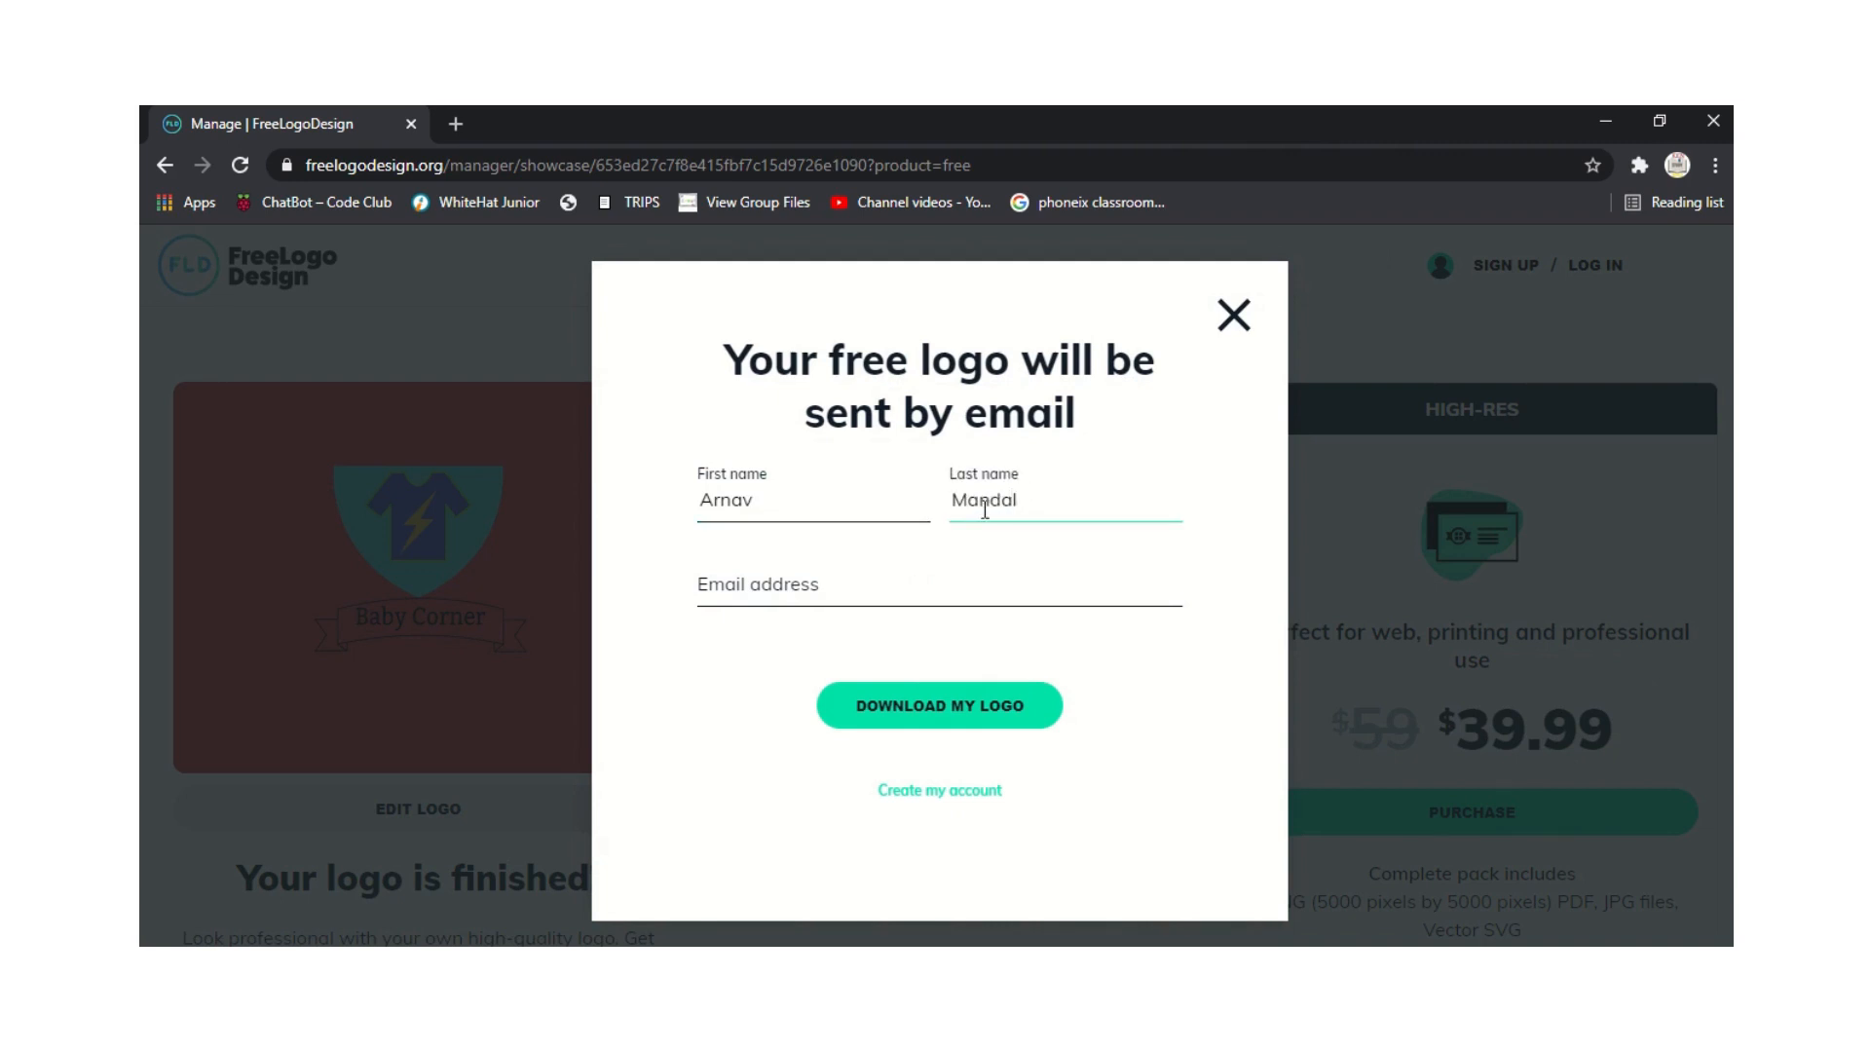
Fill in the e-mail address from a saved suggestion and submit the form.
click(763, 572)
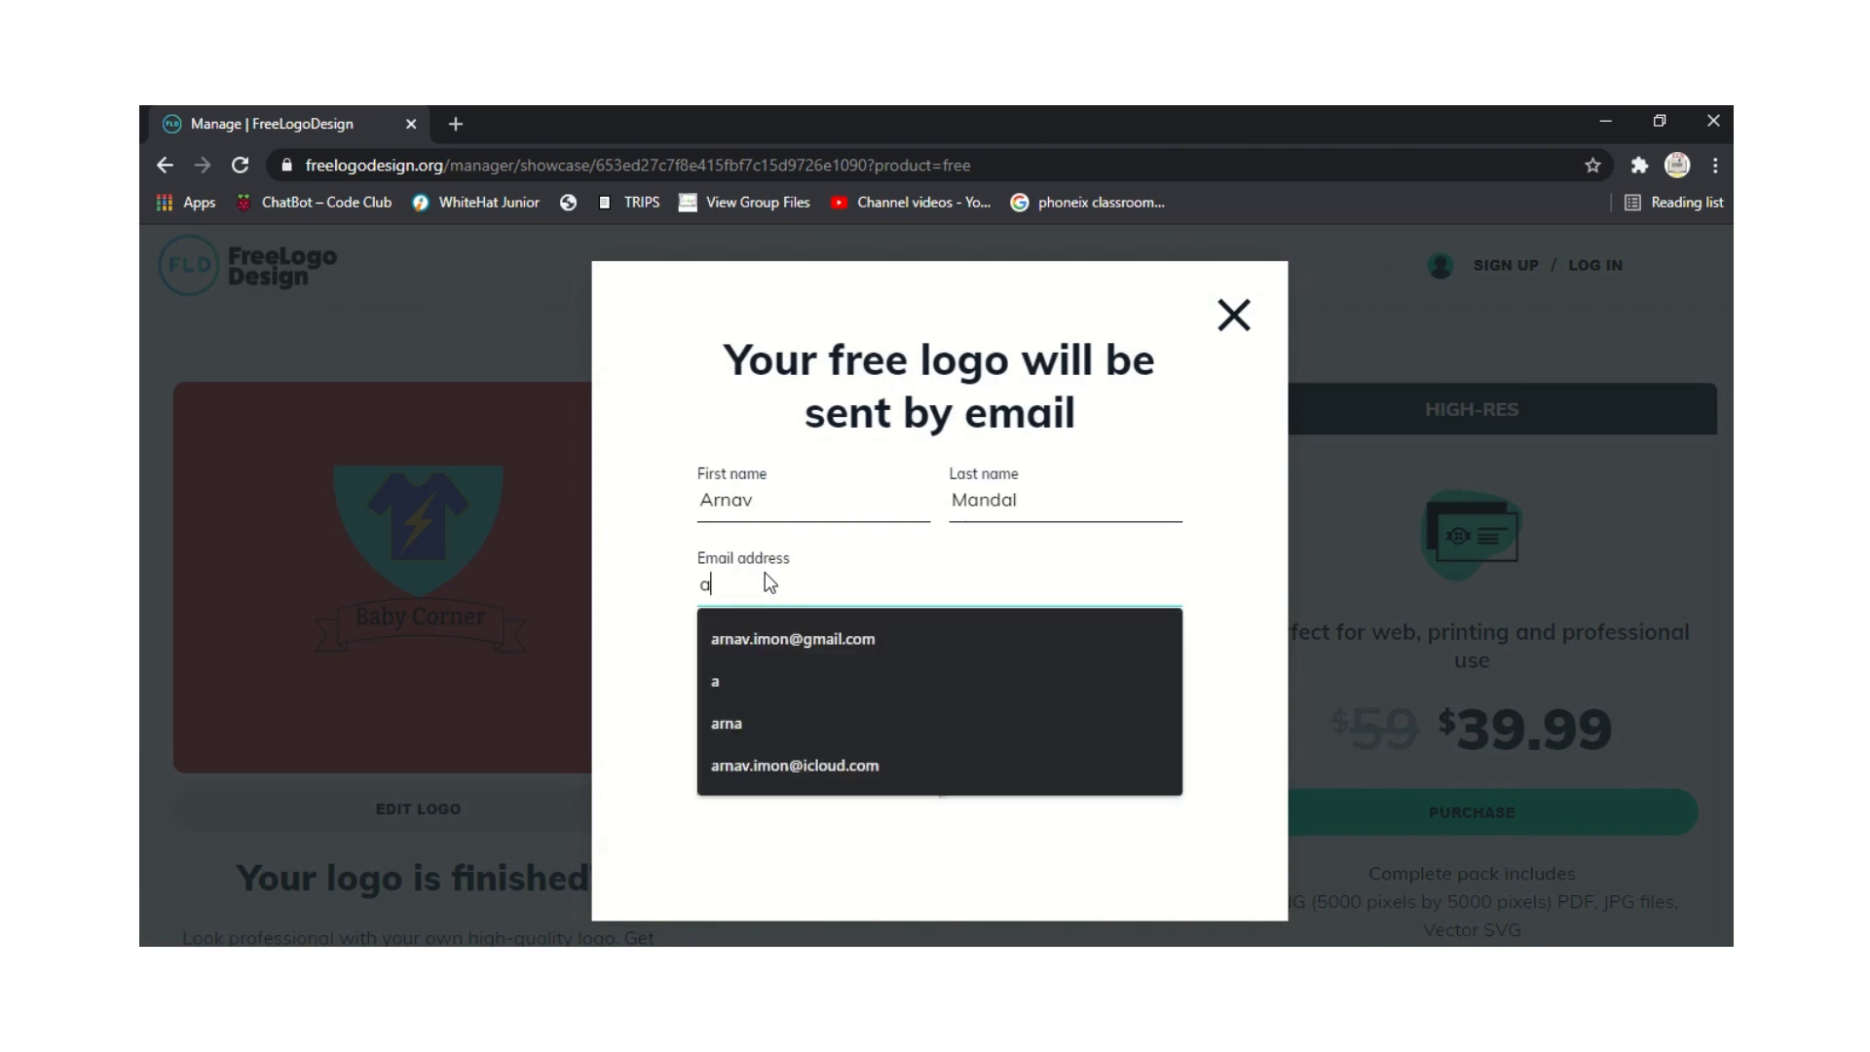
key(BackSpace)
key(BackSpace)
key(BackSpace)
key(BackSpace)
key(BackSpace)
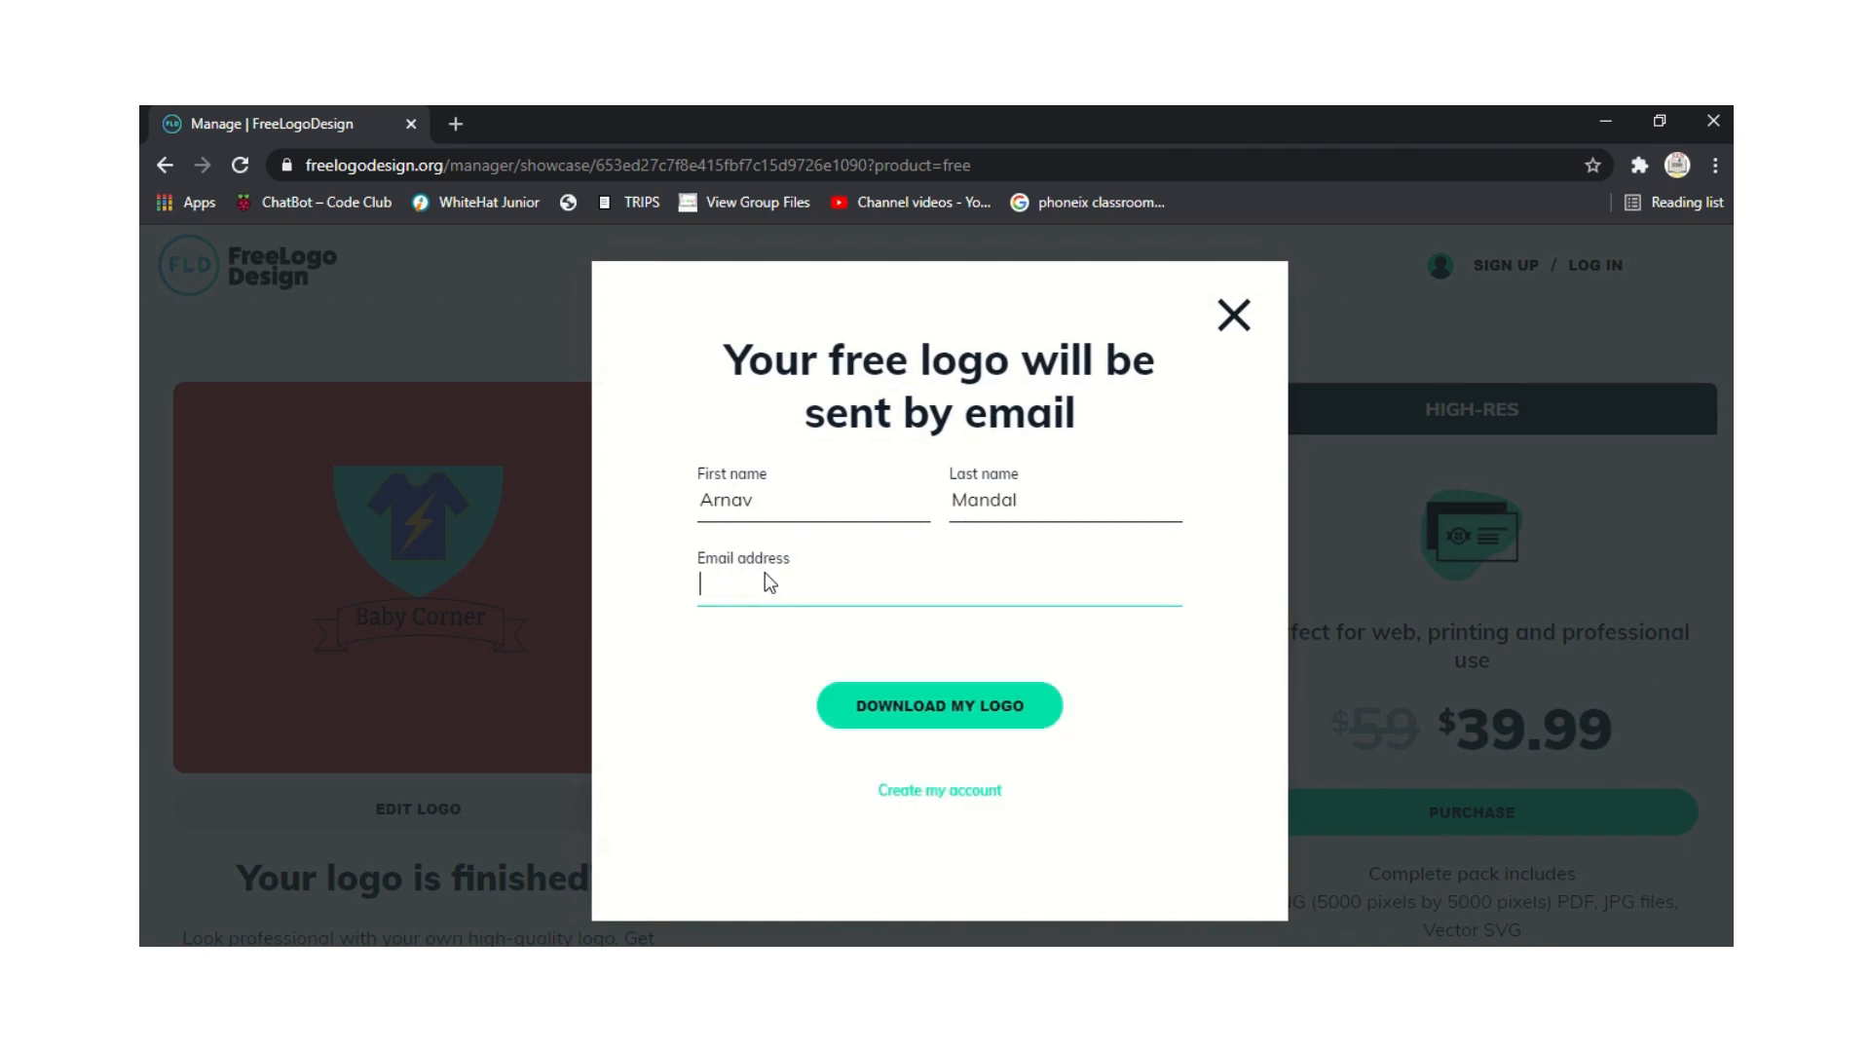
key(BackSpace)
key(BackSpace)
key(BackSpace)
click(762, 646)
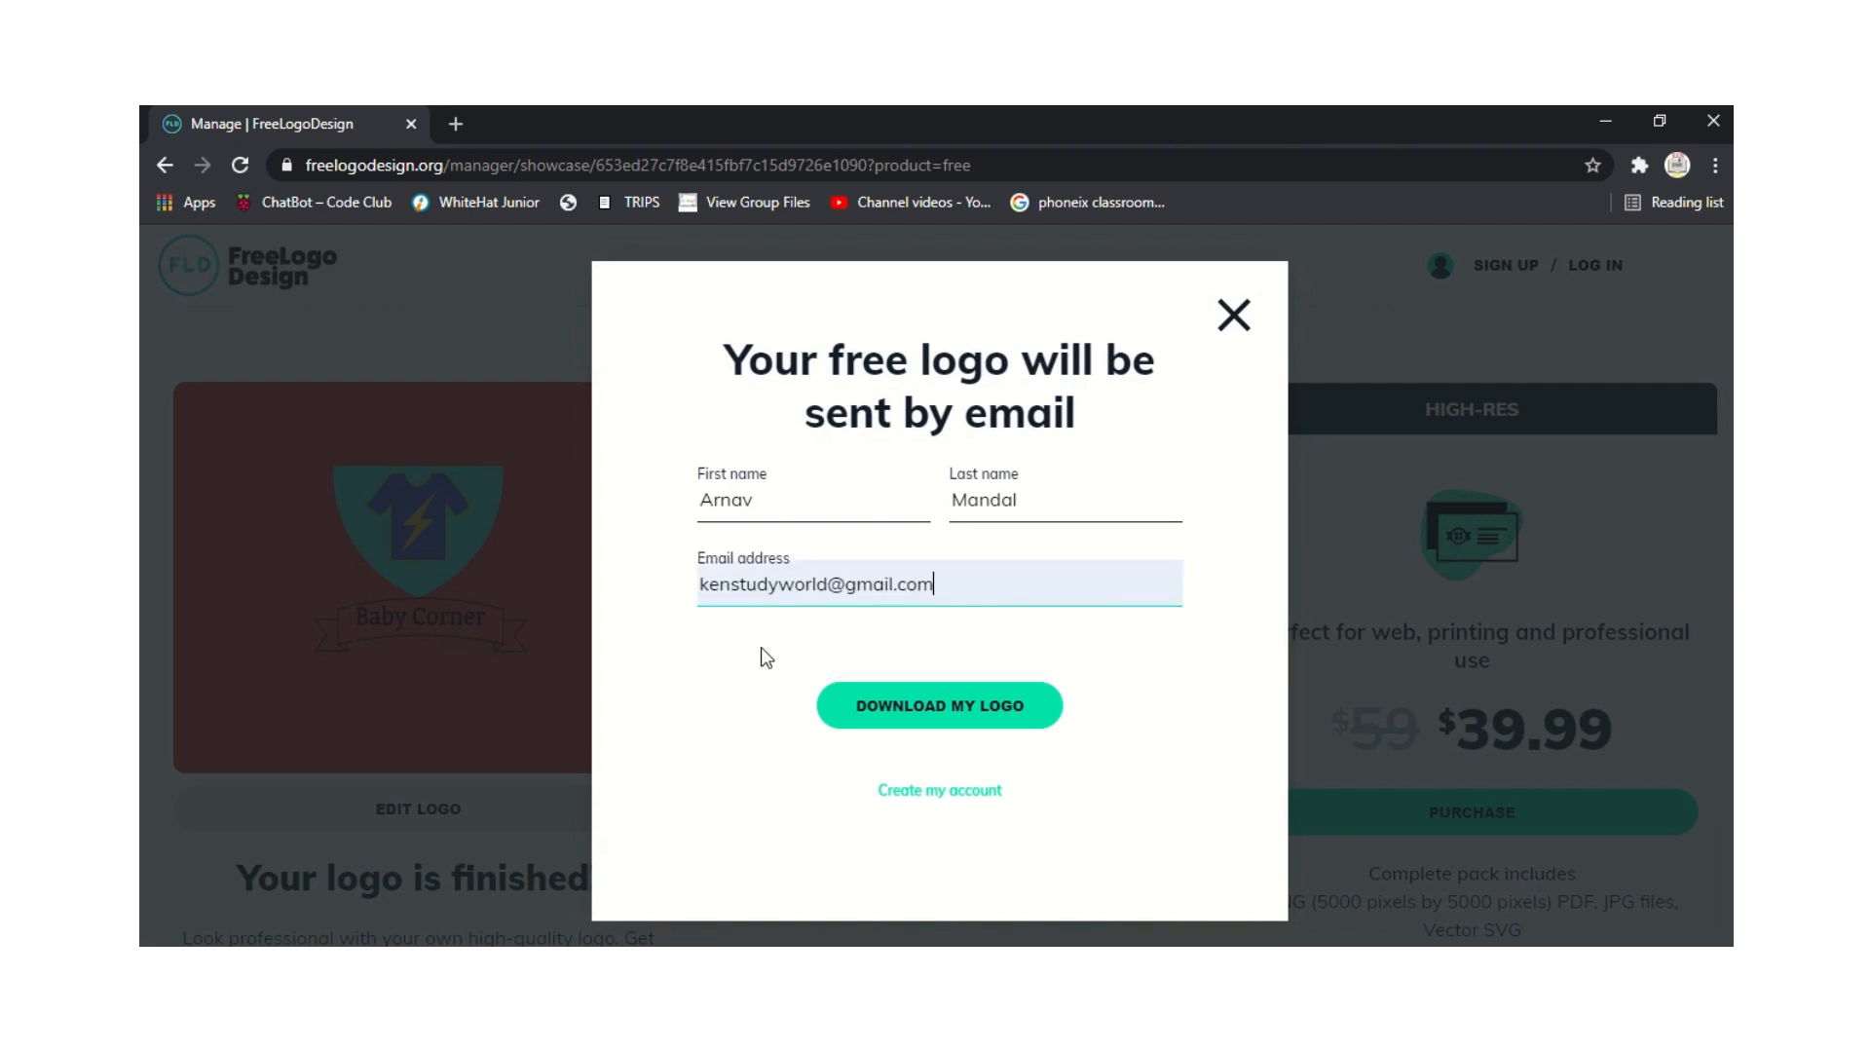
click(927, 704)
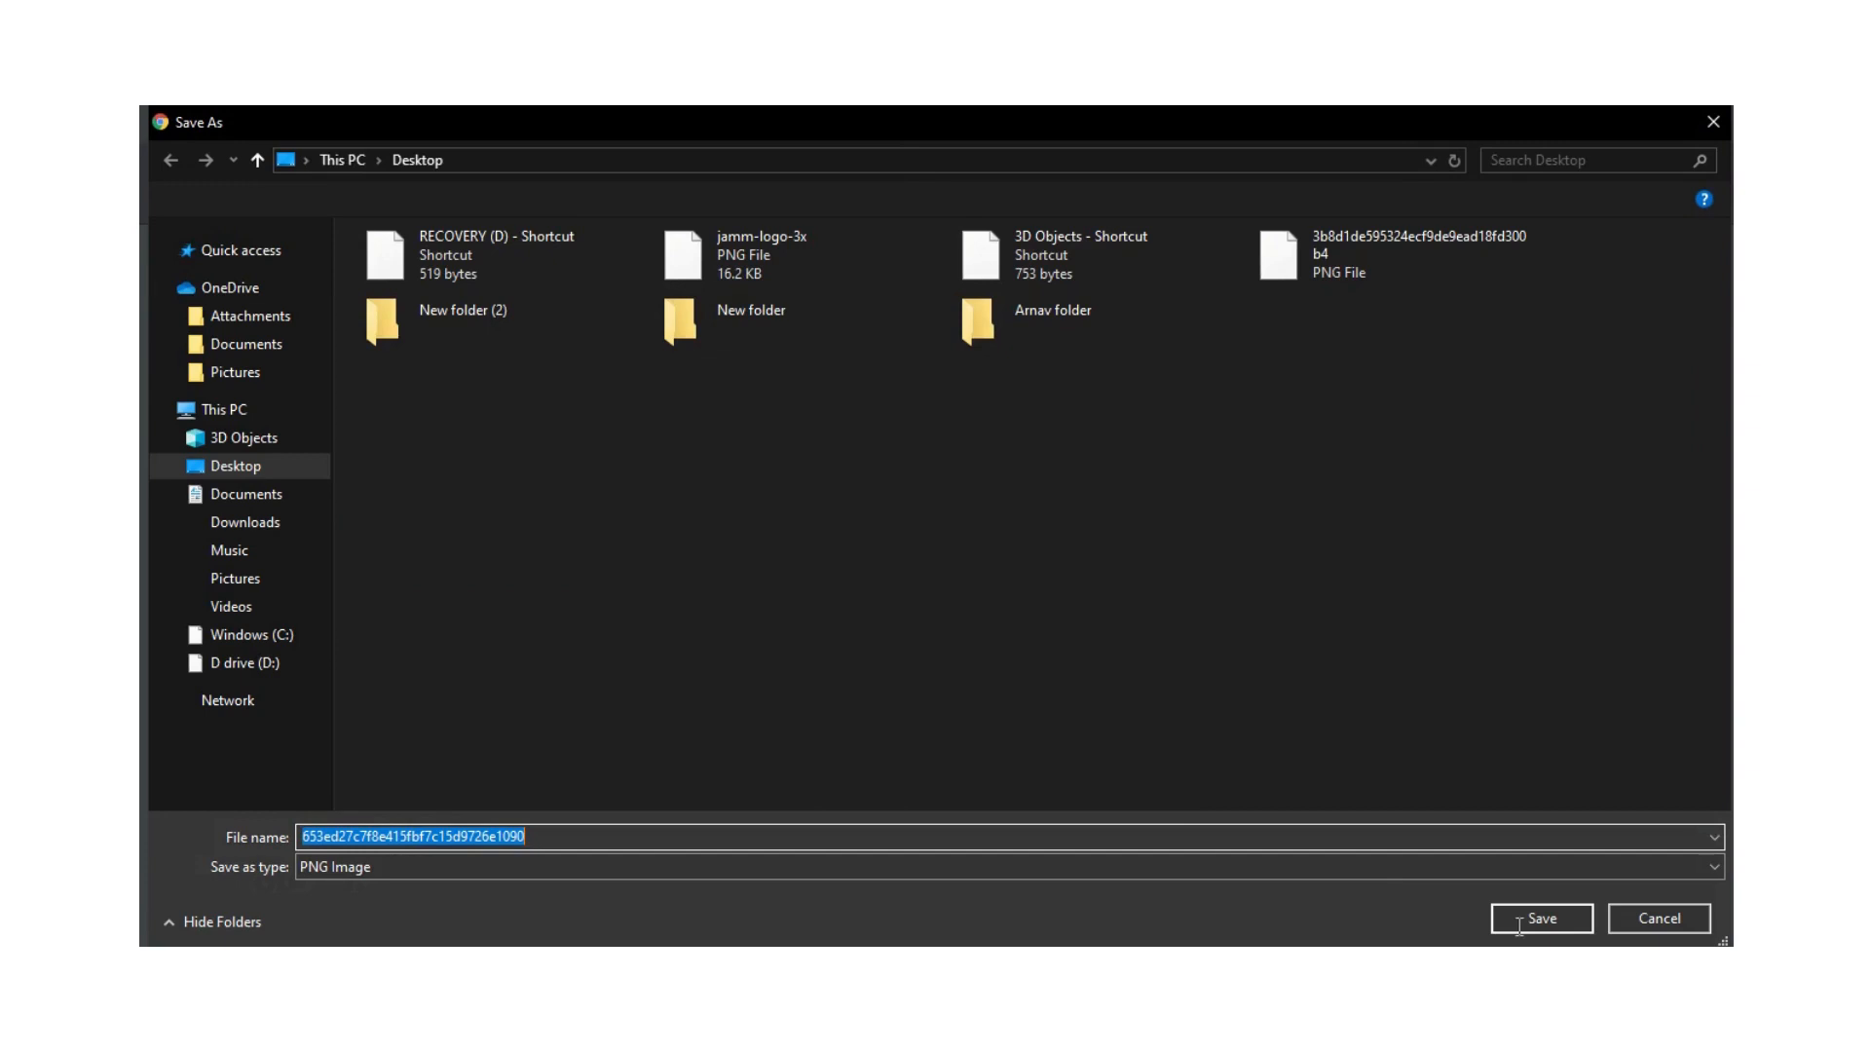
Save the logo PNG to the Desktop, dismiss the download notice and close the confirmation pop-up.
click(1519, 921)
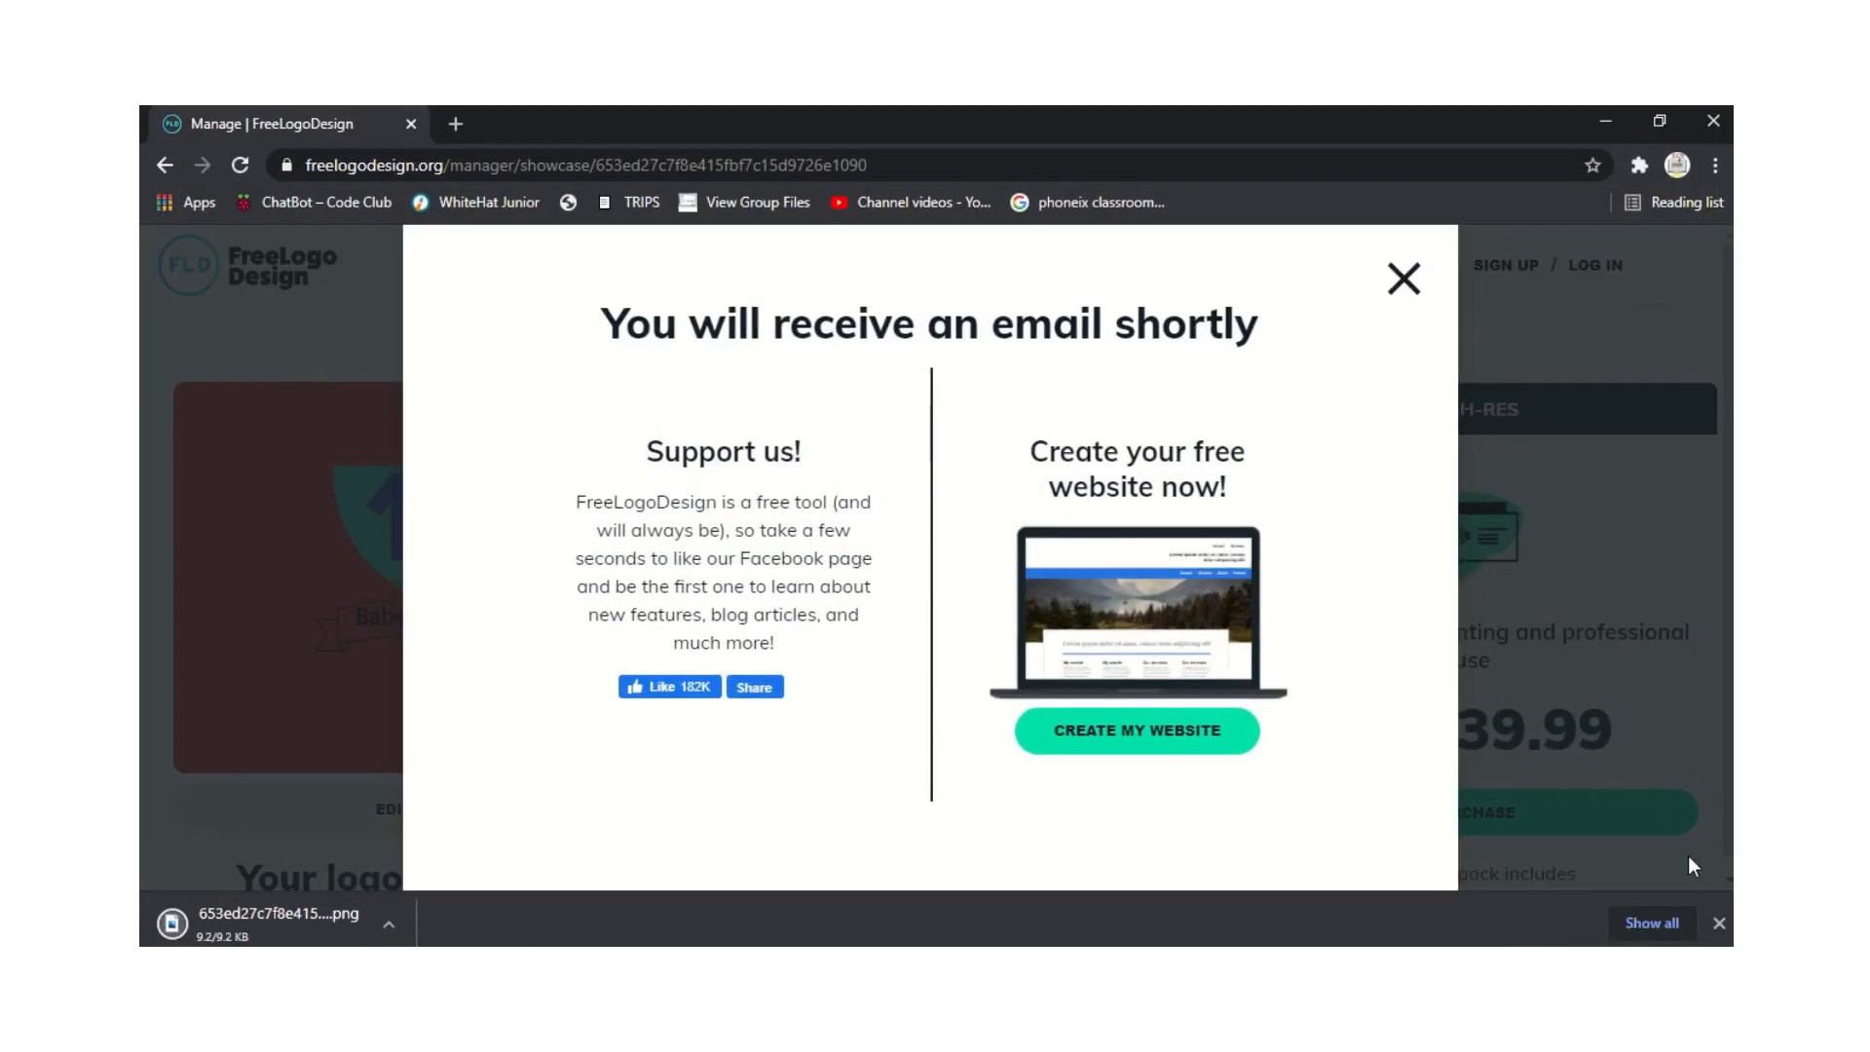
click(1719, 922)
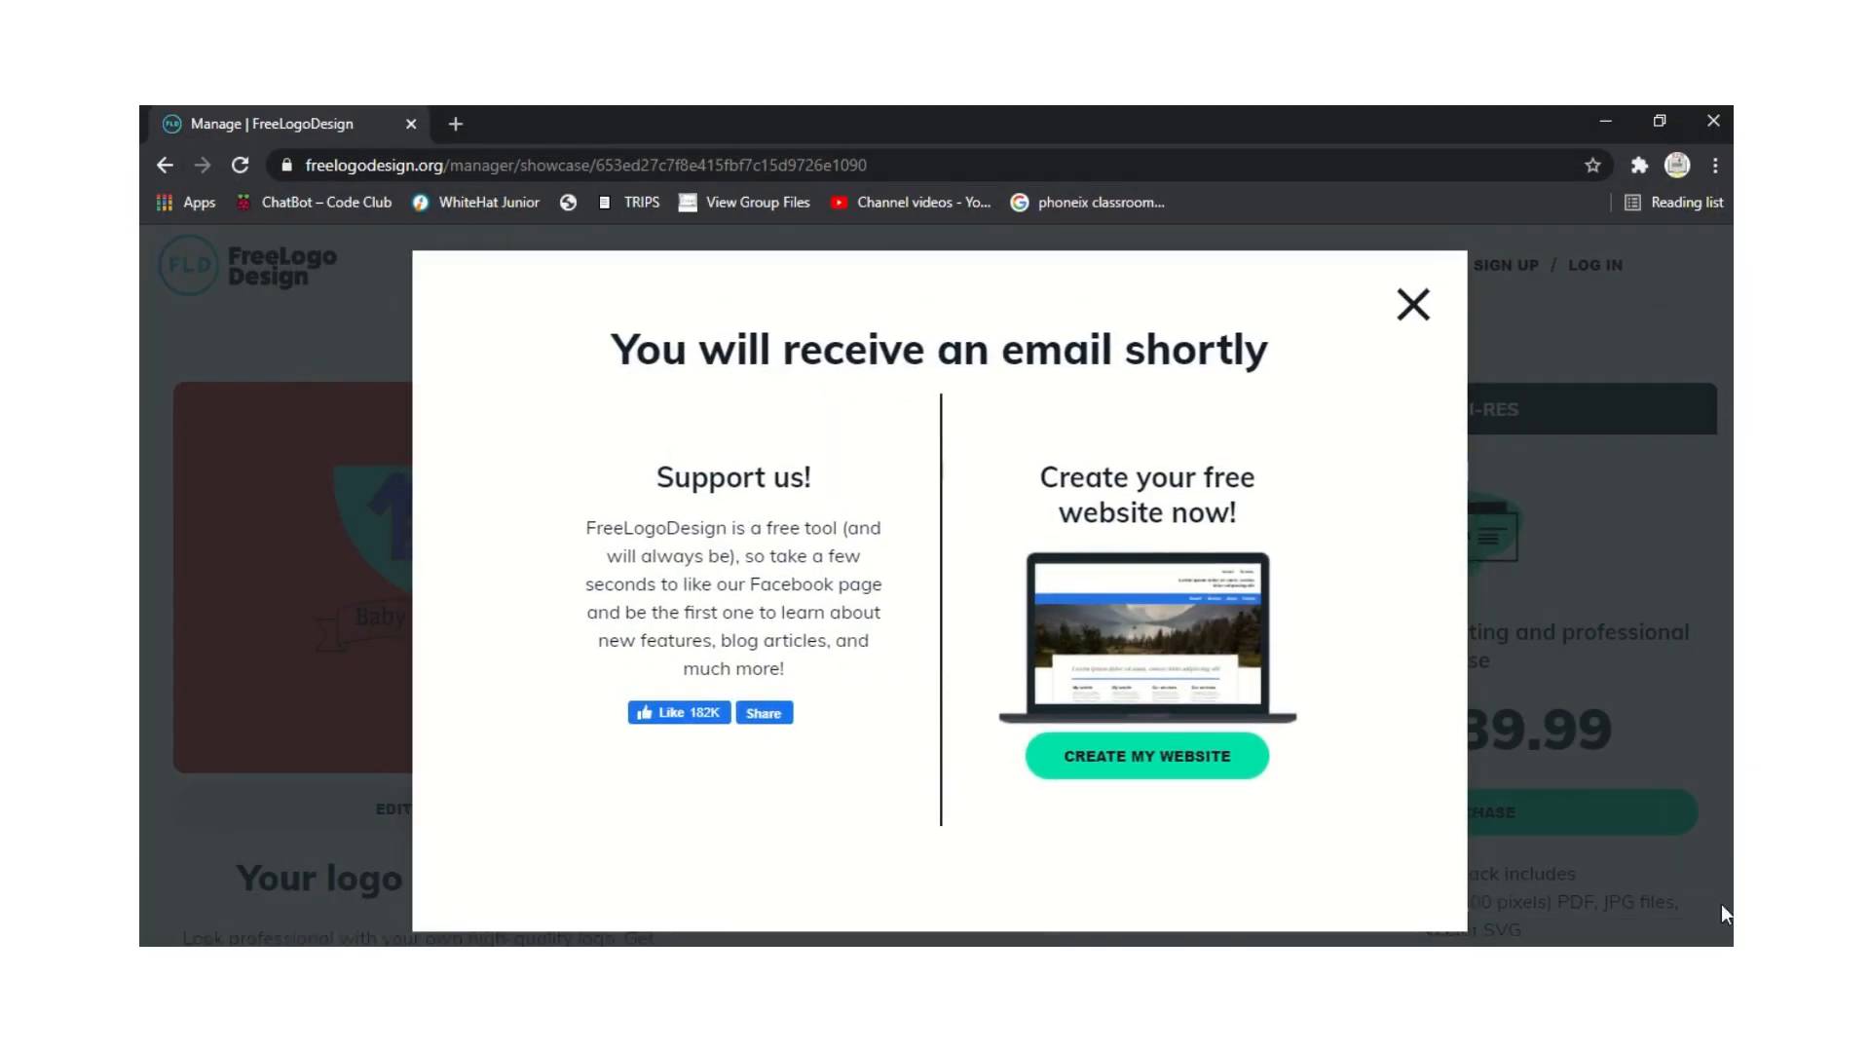
click(1413, 305)
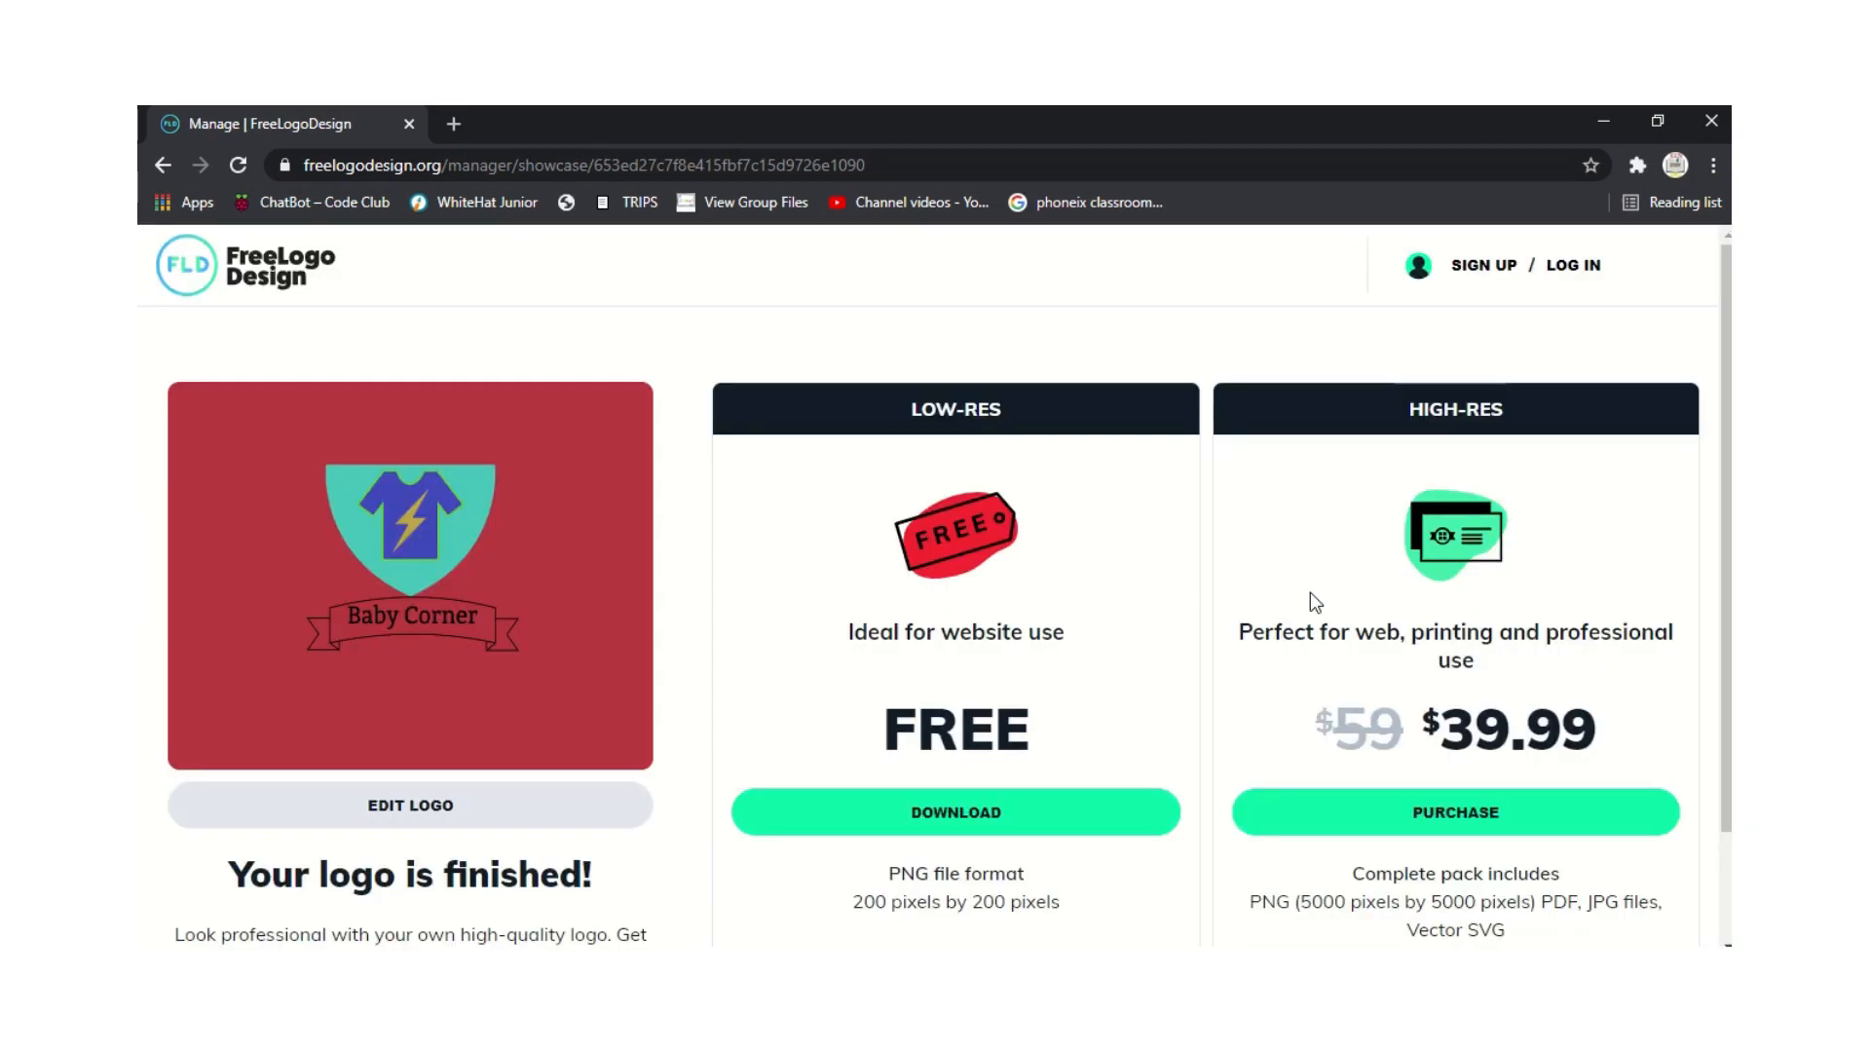